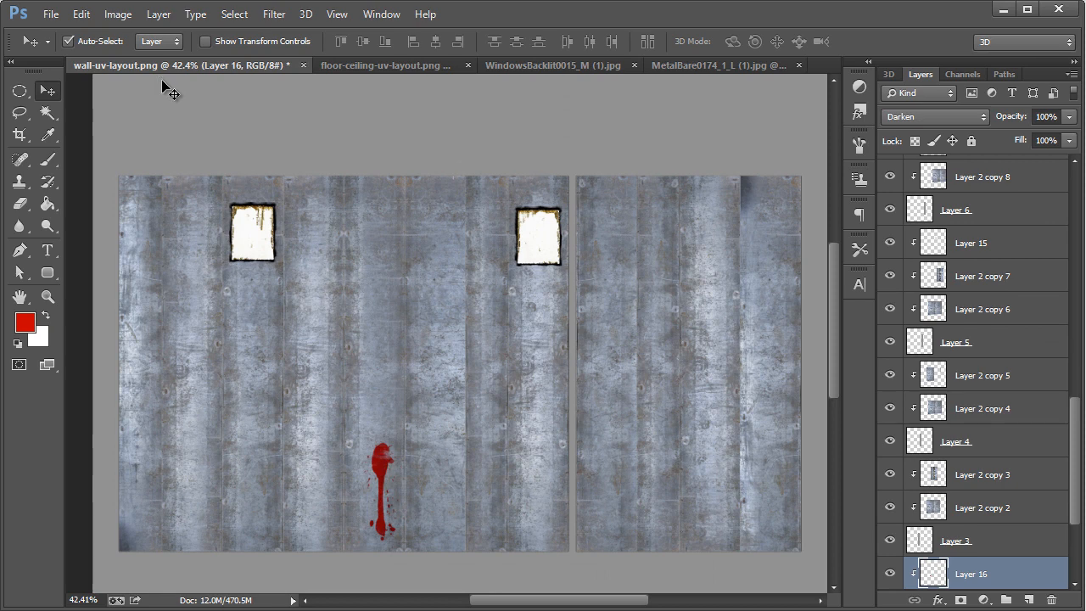
Step: Save the wall texture document as a layered Photoshop file named wall-diffuse in the Project folder
key(ctrl+shift+s)
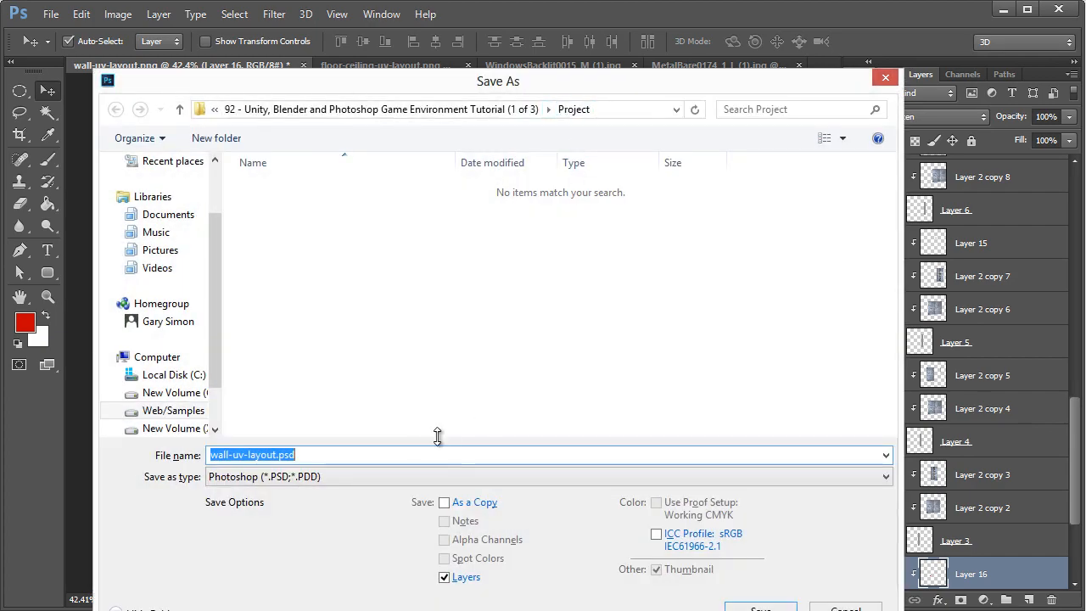
text(w)
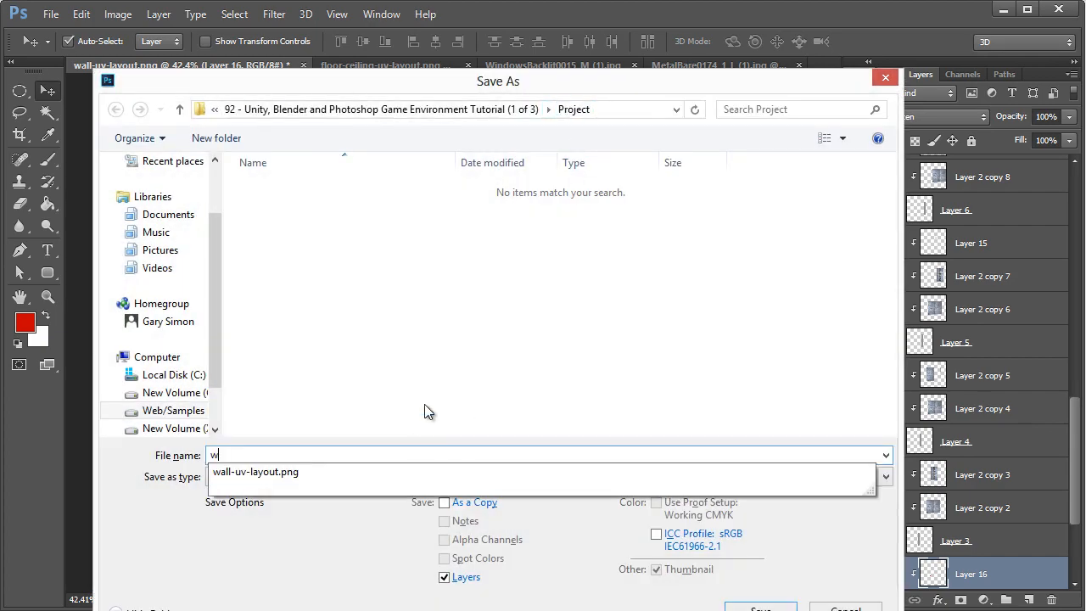
text(all-diffuse)
key(Return)
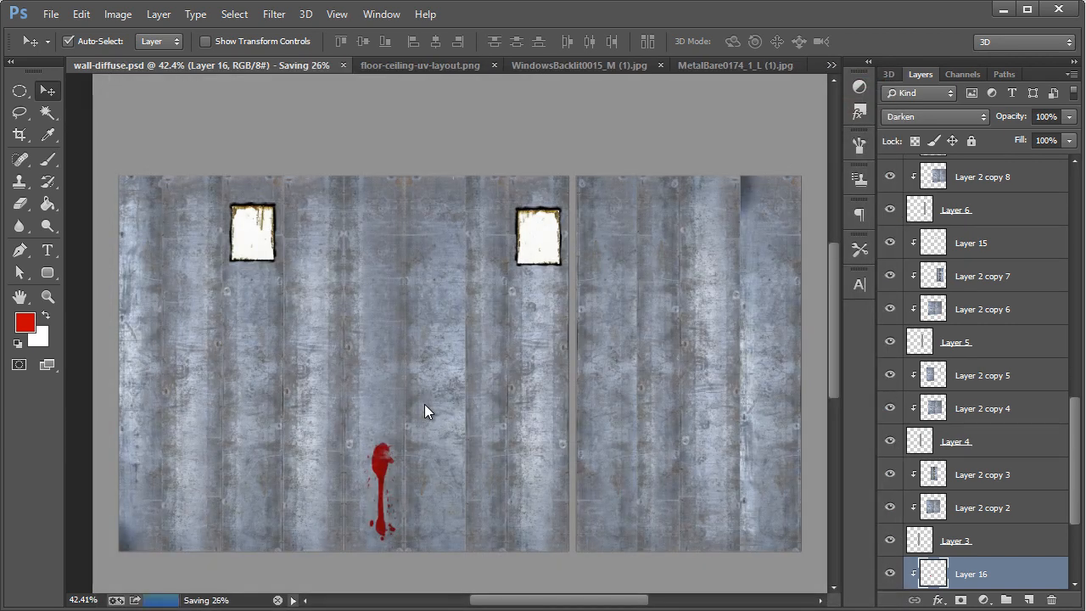
Step: Save the floor and ceiling texture document as a layered Photoshop file named floor-ceiling-diffuse in the Project folder
click(403, 69)
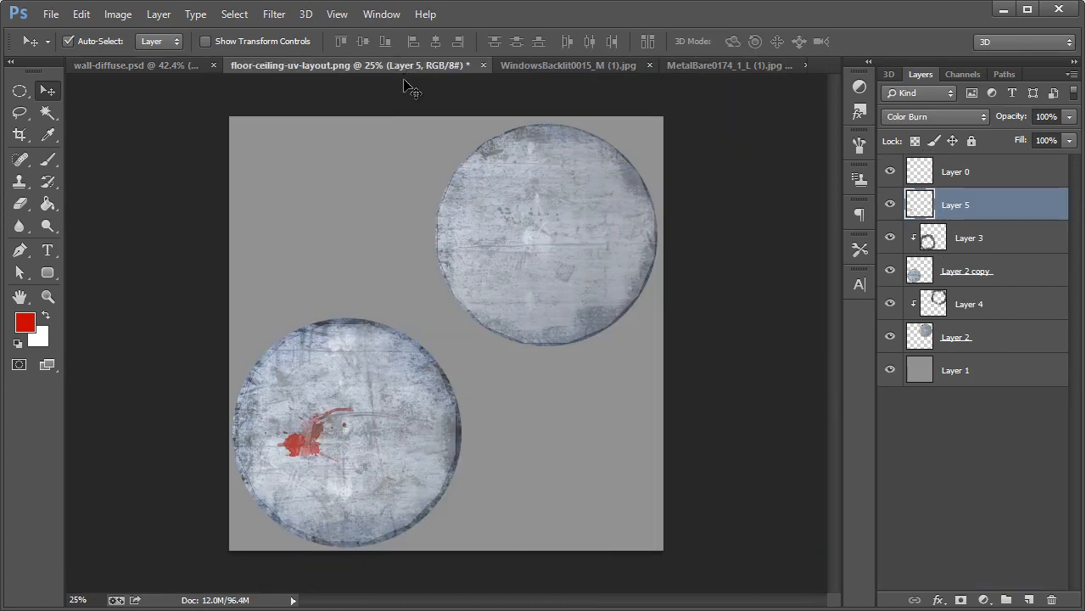
click(51, 15)
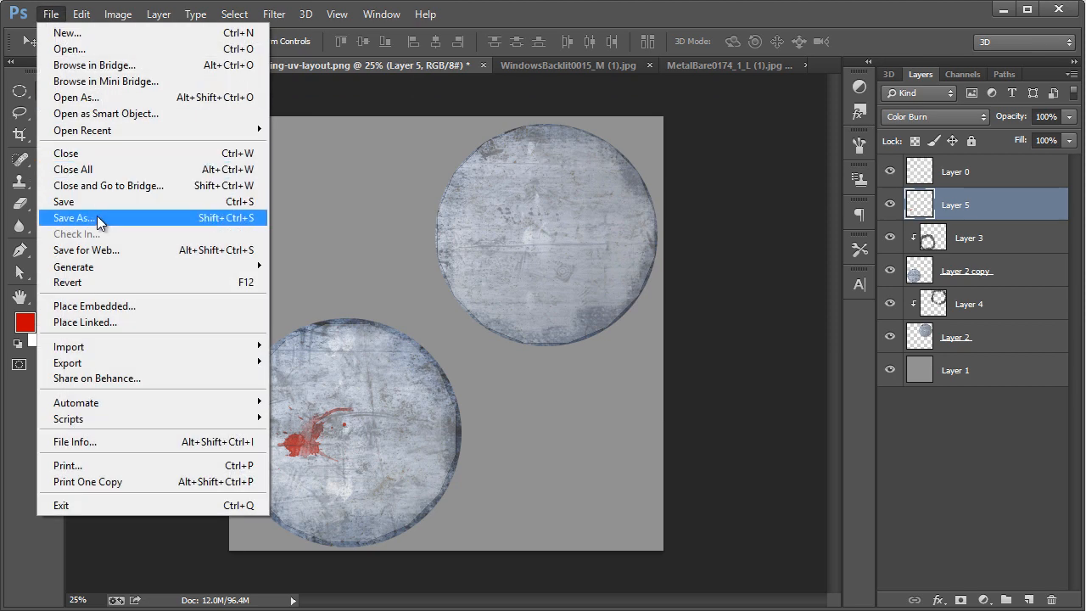
click(176, 215)
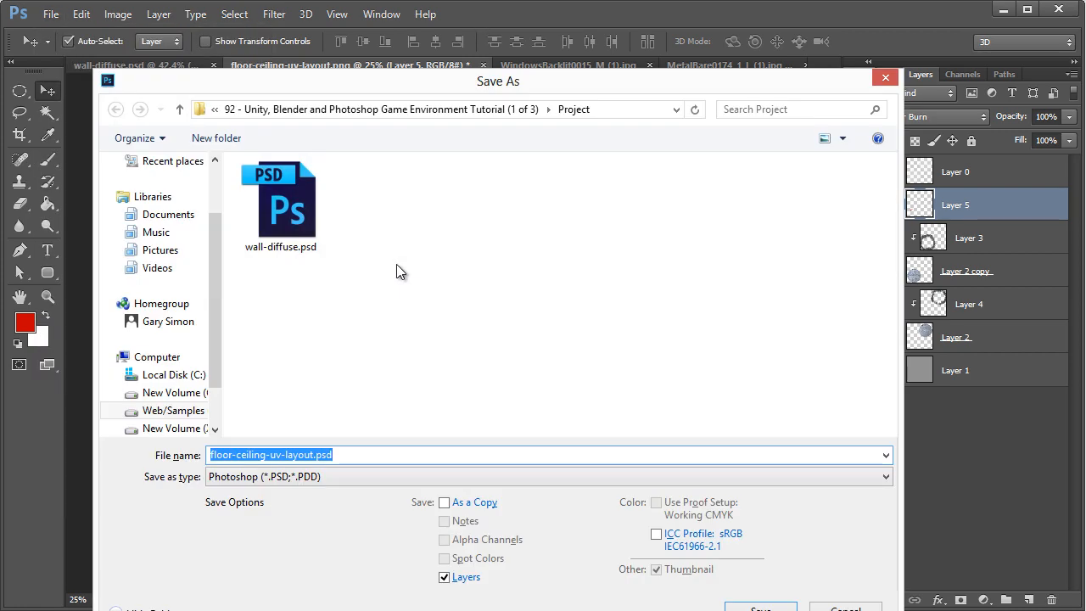
text(wall)
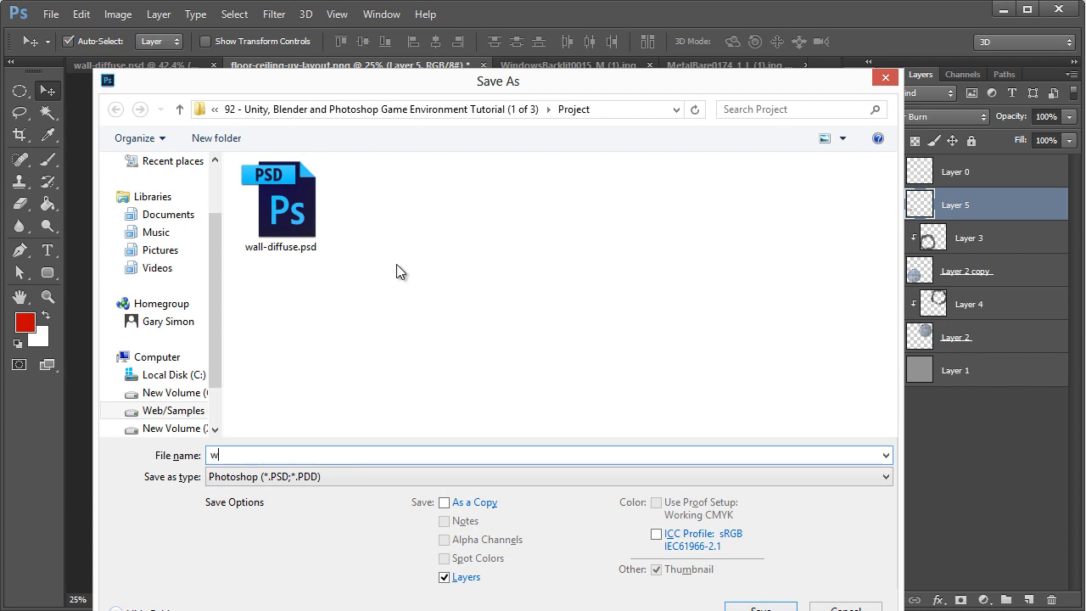
key(BackSpace)
key(BackSpace)
key(BackSpace)
key(BackSpace)
text(flo)
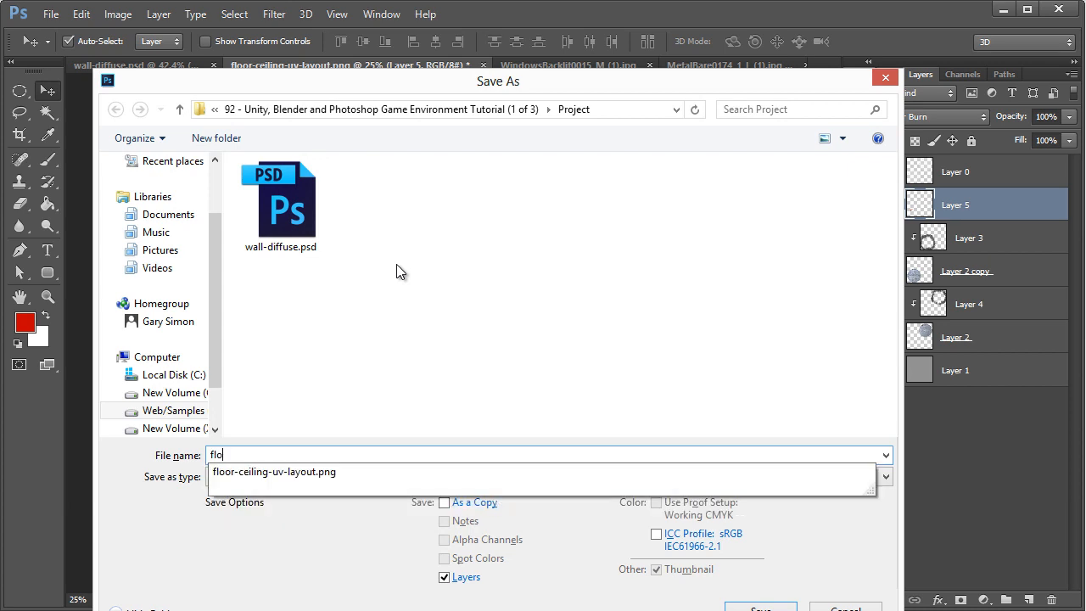
text(or-ceiling-diffuse)
key(Return)
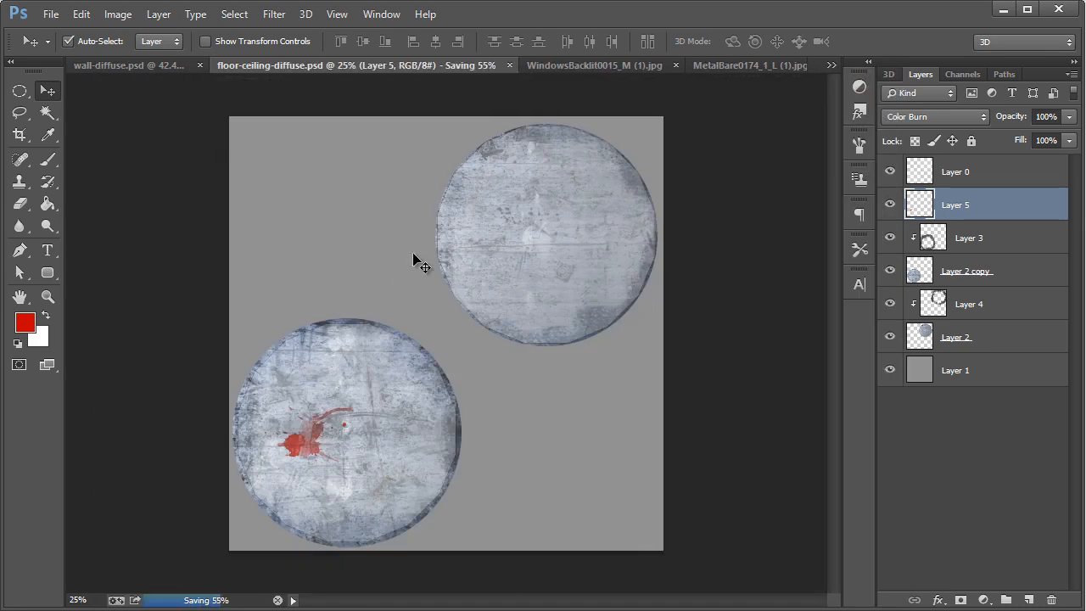
Step: Close the WindowsBacklit0015_M (1).jpg and MetalBare0174_1_L (1).jpg source images
click(626, 66)
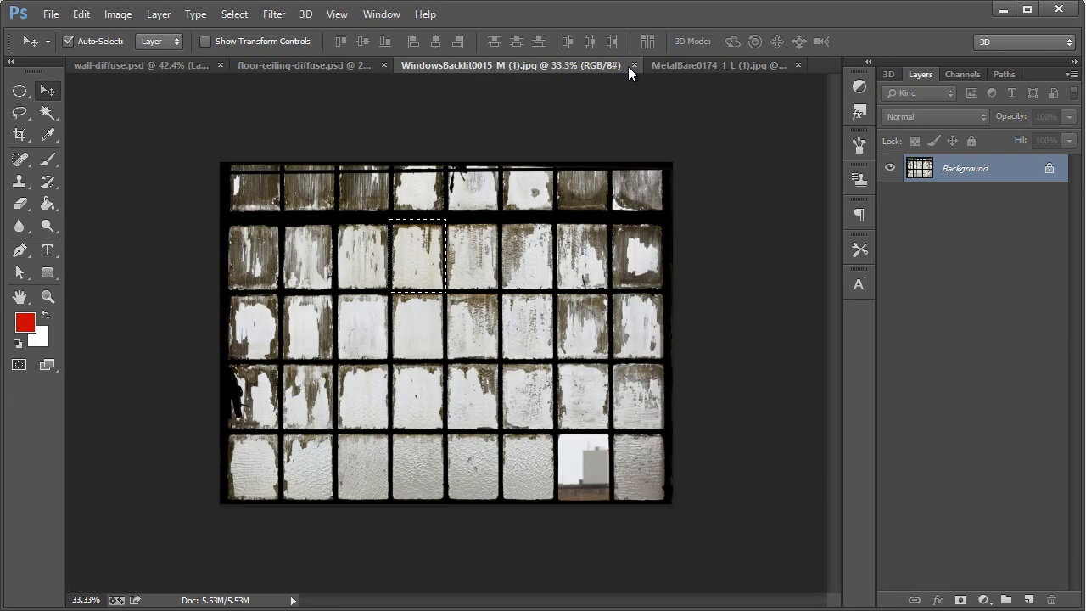
click(632, 66)
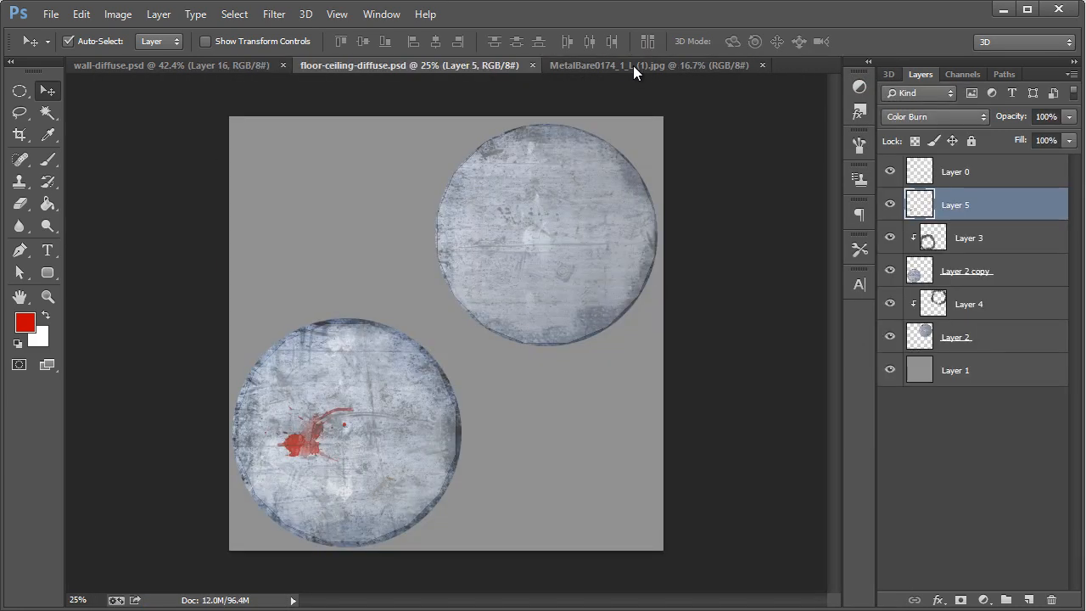
click(761, 65)
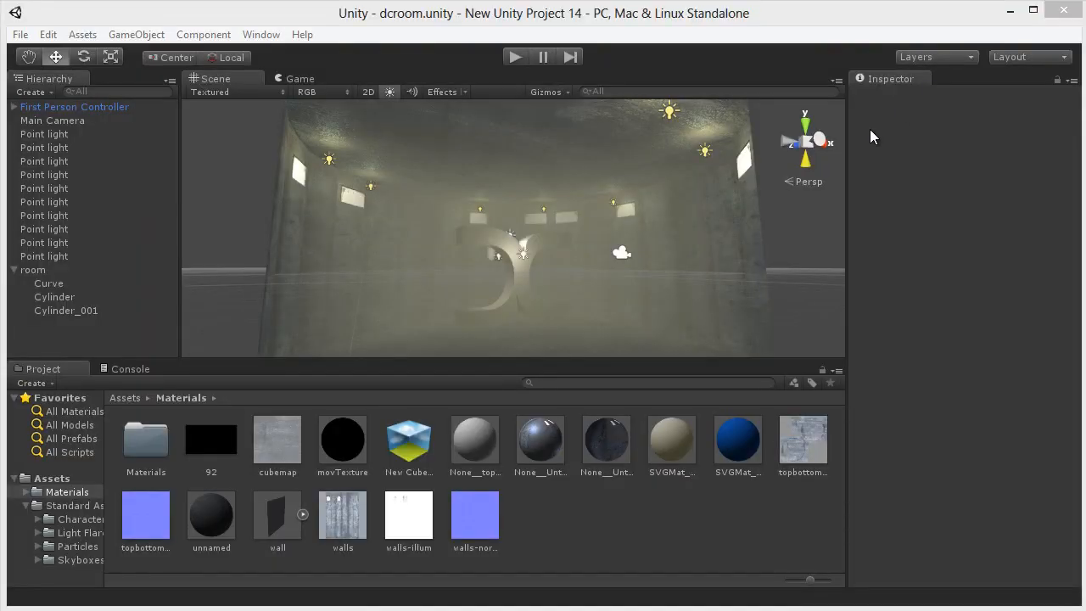
Step: In Unity, create a new 3D project named New Unity Project 15 that imports only the Character Controller package
click(20, 35)
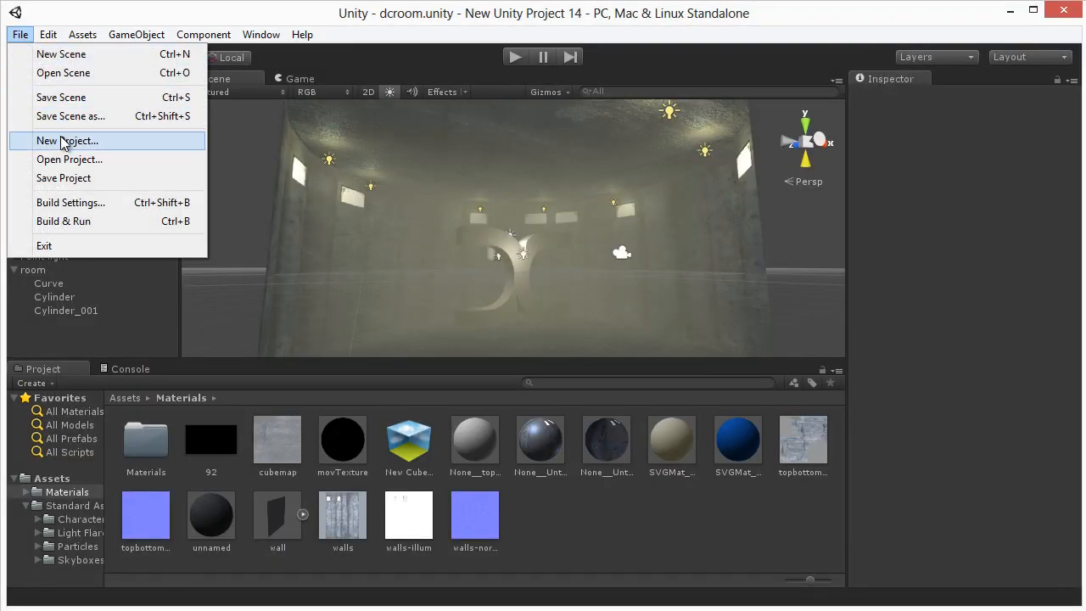
click(63, 142)
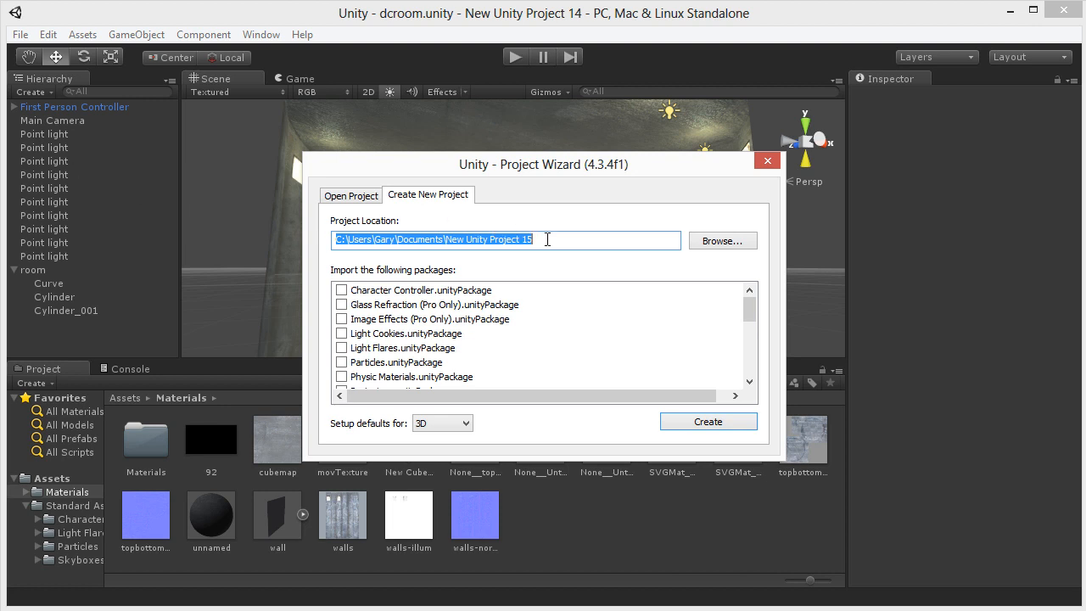
click(547, 239)
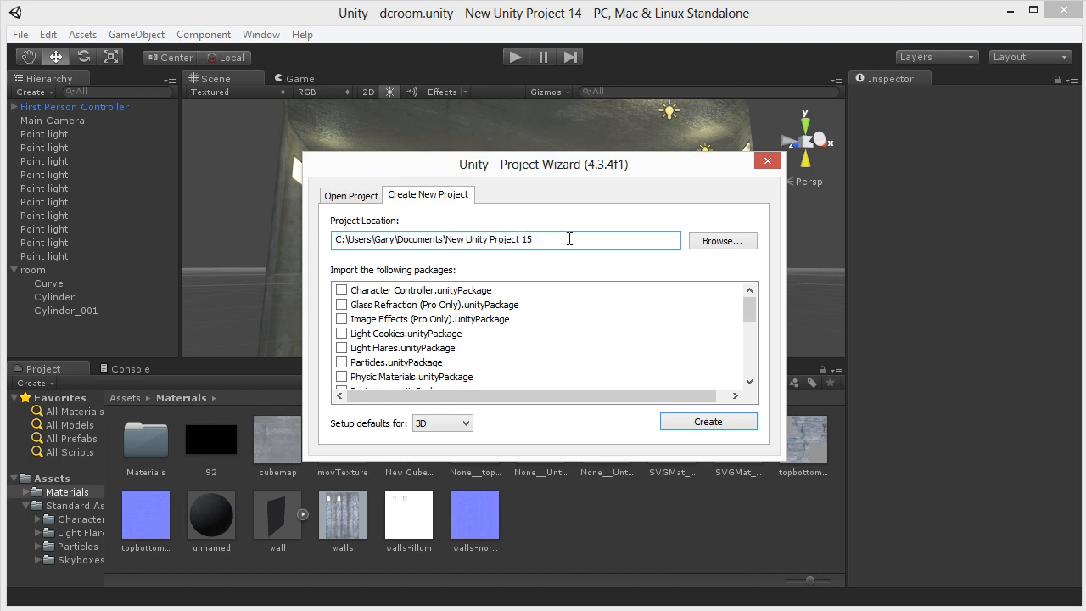
click(341, 290)
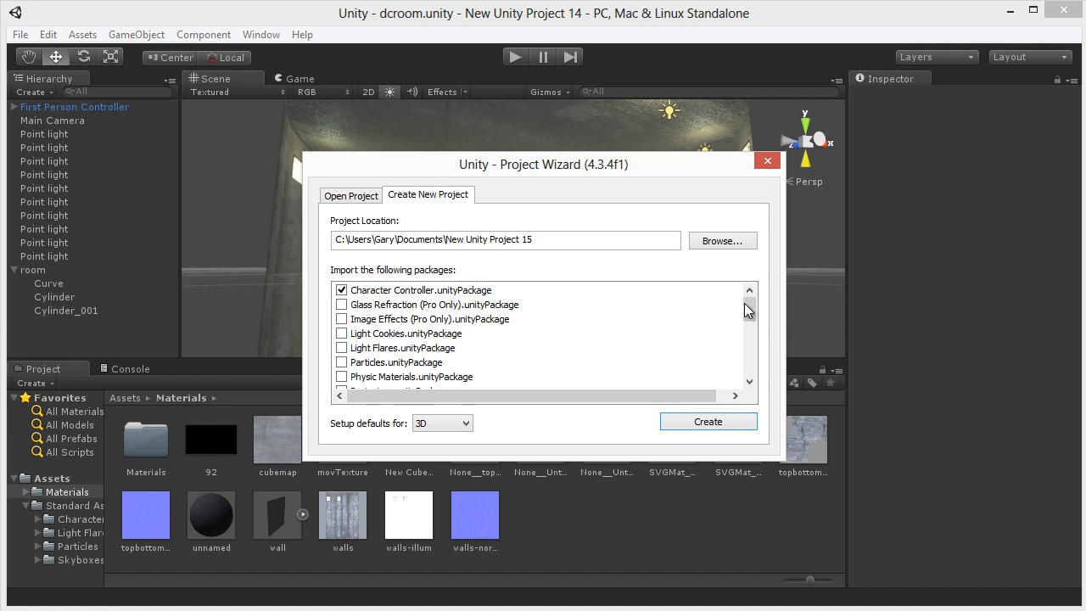
drag(750, 311, 750, 324)
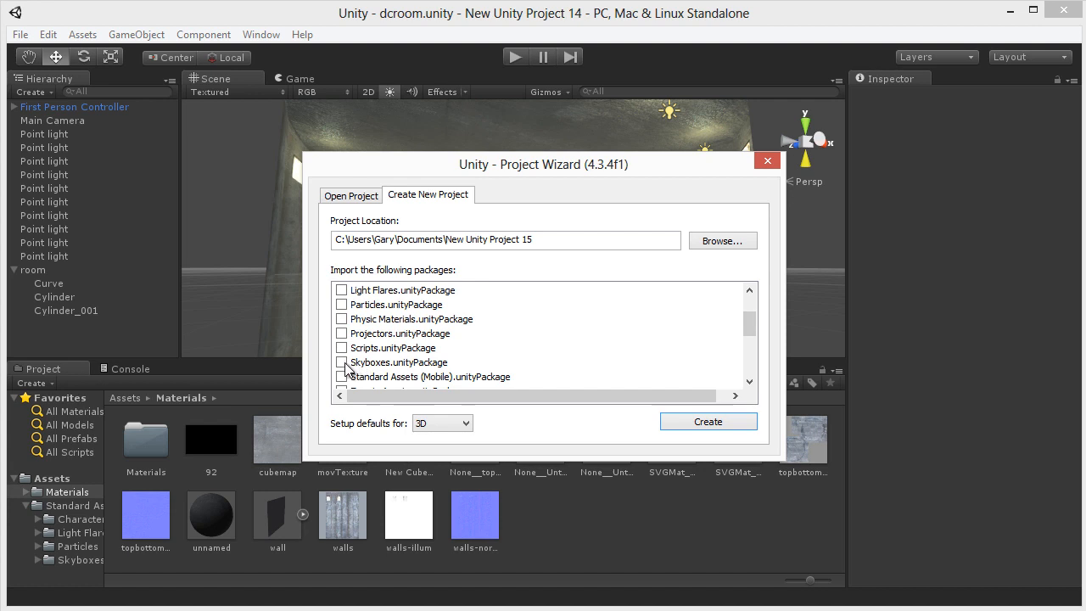
click(342, 362)
click(342, 363)
scroll(373, 349, up, 1)
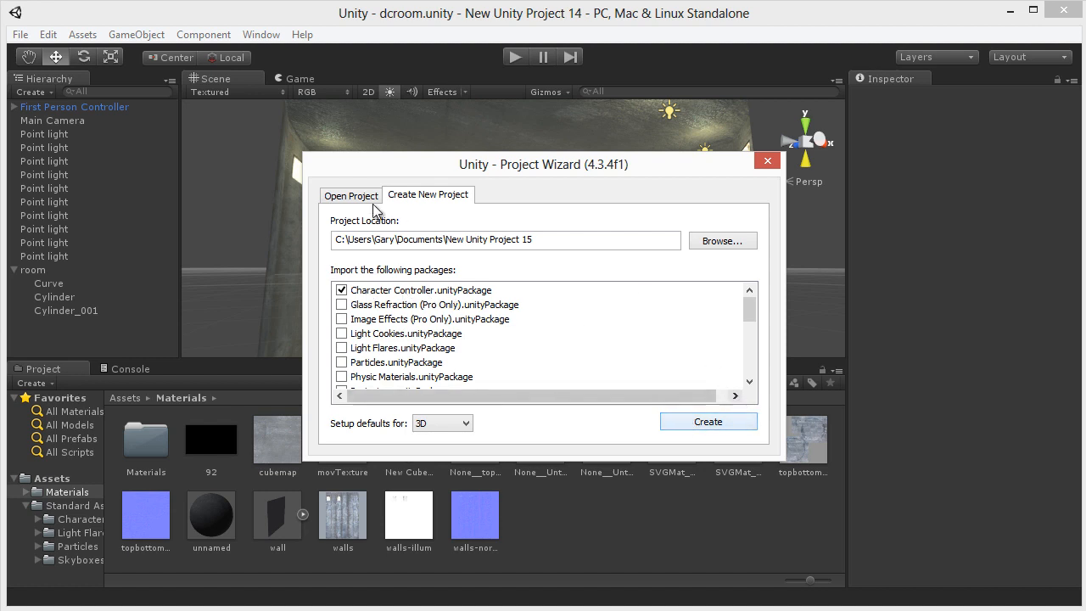
click(706, 426)
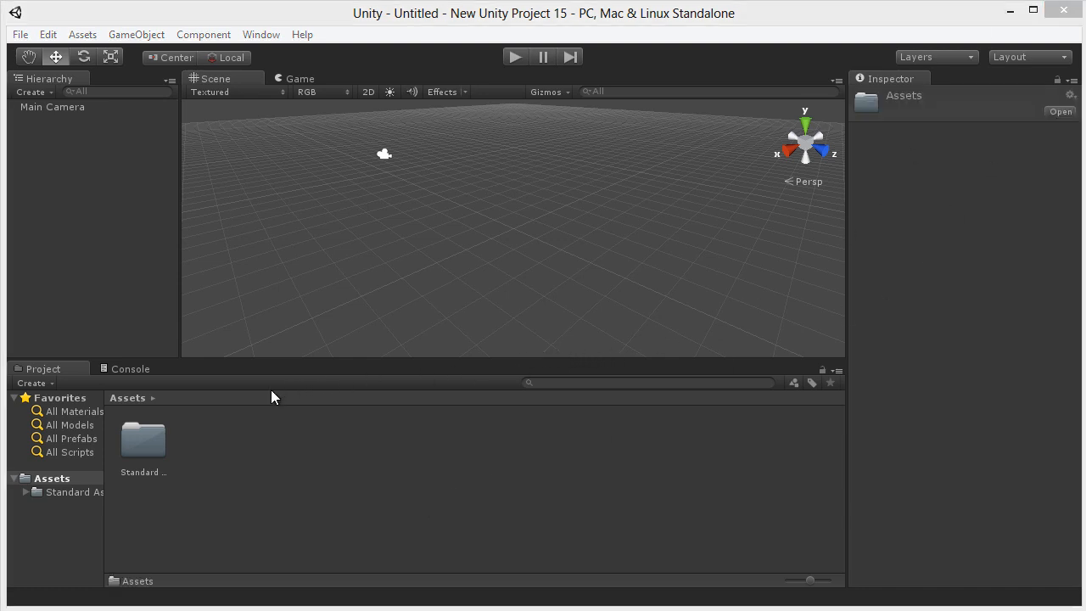
Step: Import room.blend from the tutorial's Project folder into the project's Assets as a new asset
click(271, 435)
right_click(271, 434)
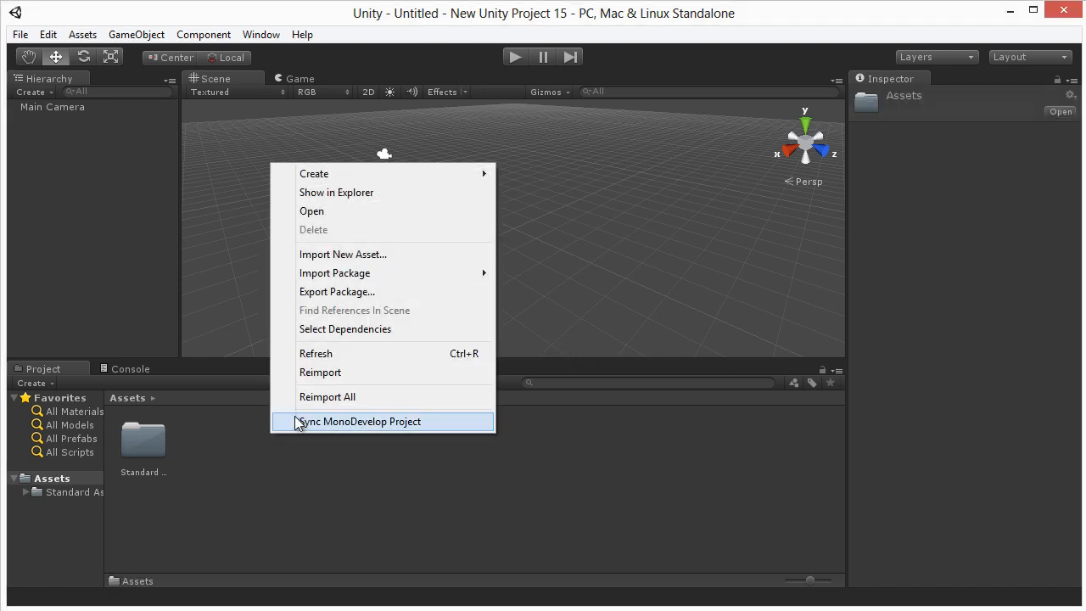
click(373, 258)
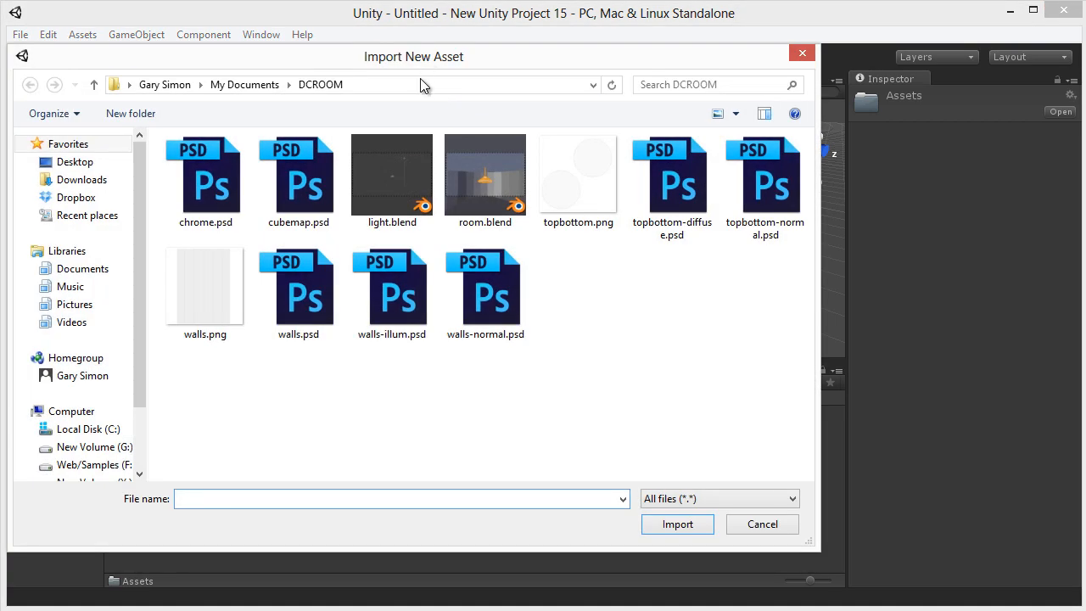
click(420, 79)
key(ctrl+v)
key(Return)
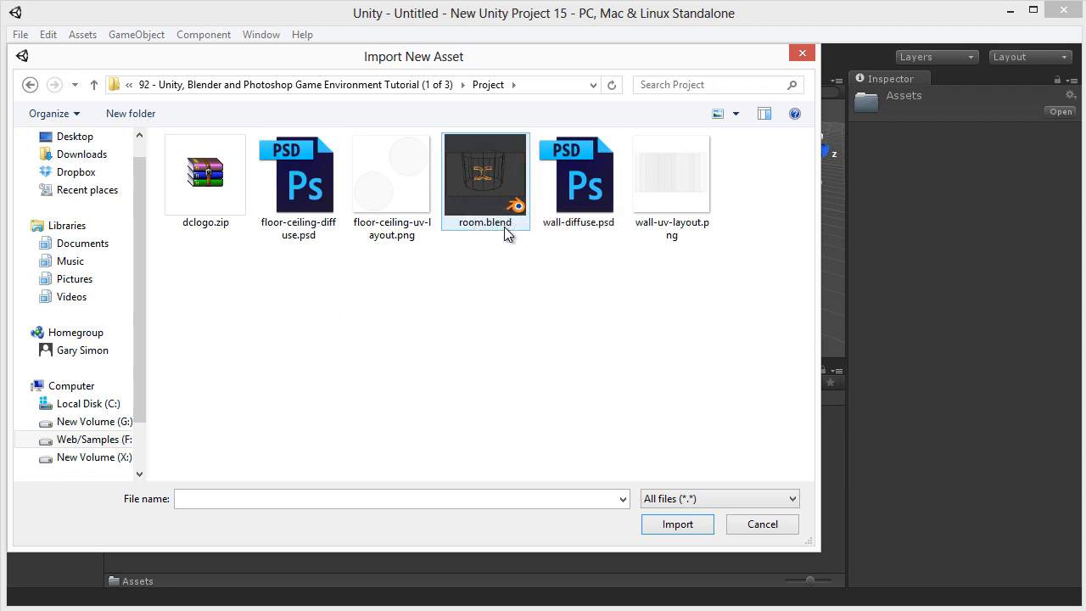
double_click(485, 188)
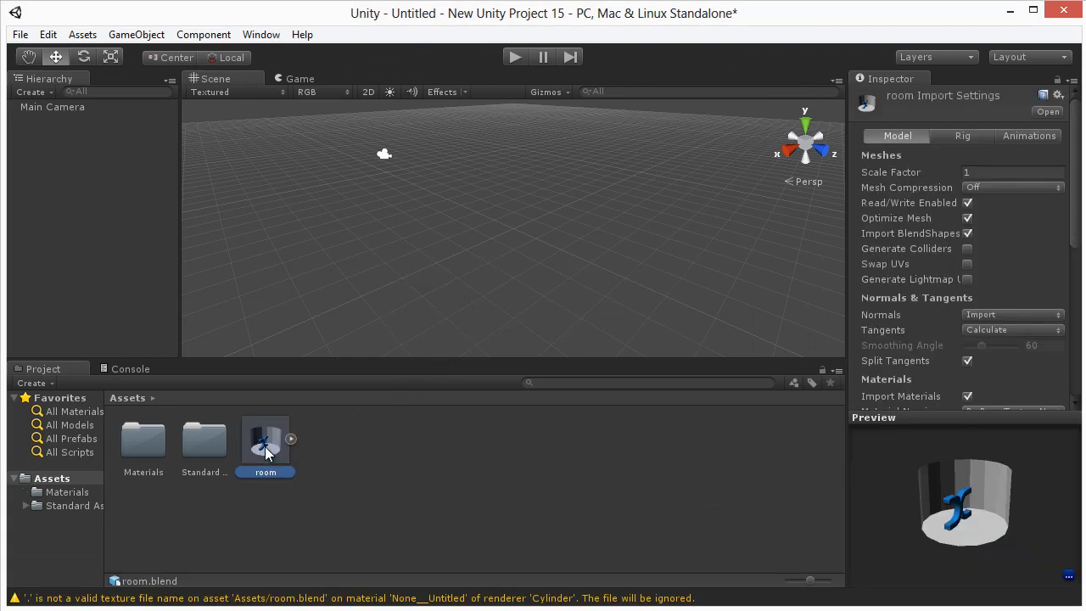
Step: Place the room model in the scene at about X 1.90, Y 0.09, Z -1.54
drag(265, 446, 440, 229)
scroll(460, 252, up, 2)
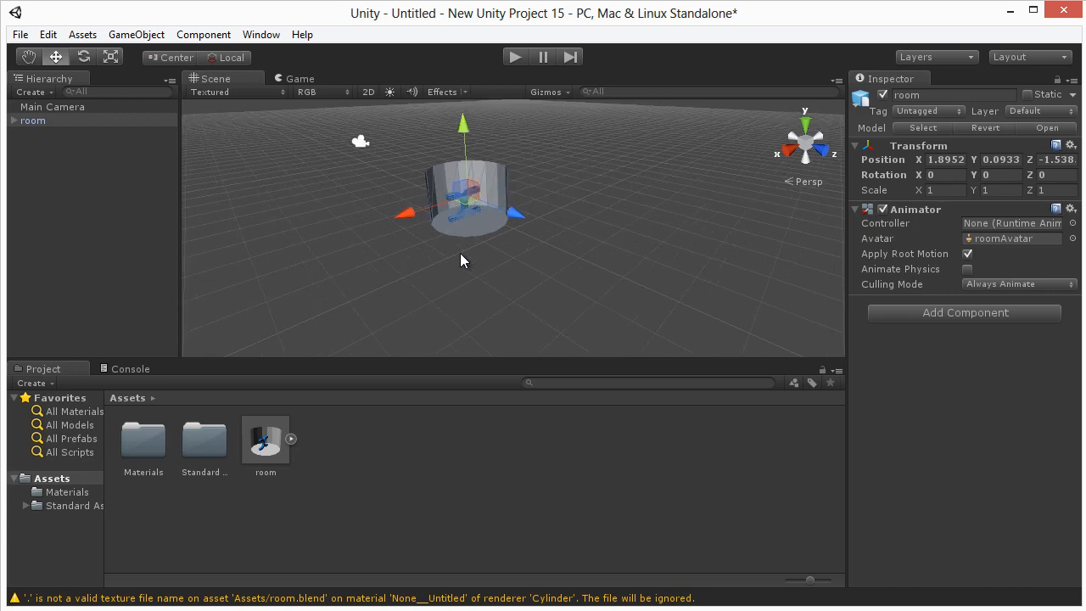
scroll(460, 253, up, 5)
middle_drag(446, 247, 486, 255)
scroll(467, 274, up, 3)
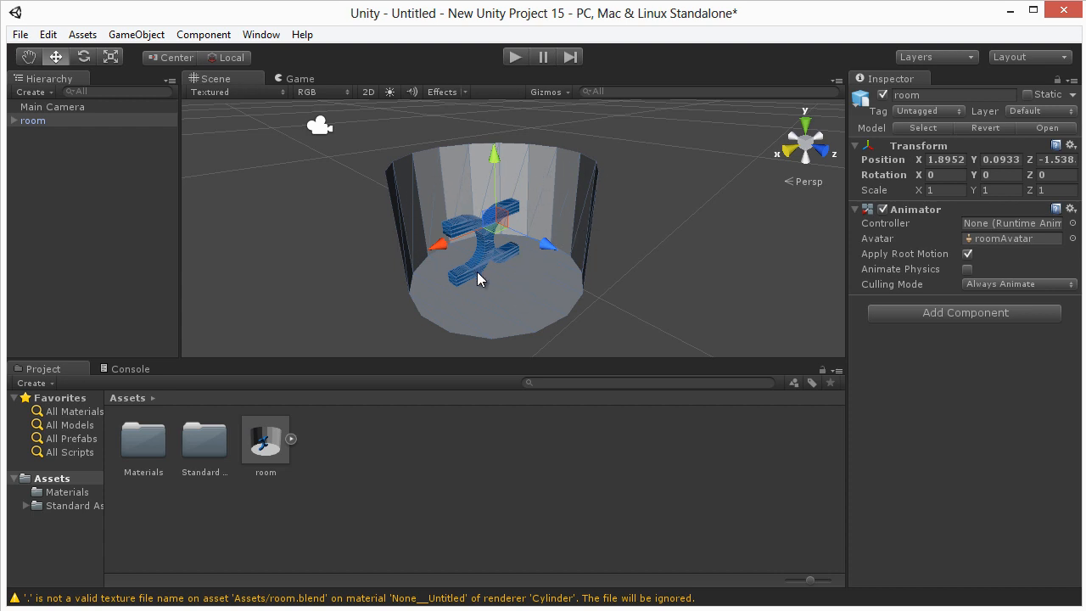
mouse_move(476, 270)
middle_down()
mouse_move(478, 242)
mouse_move(485, 264)
middle_up()
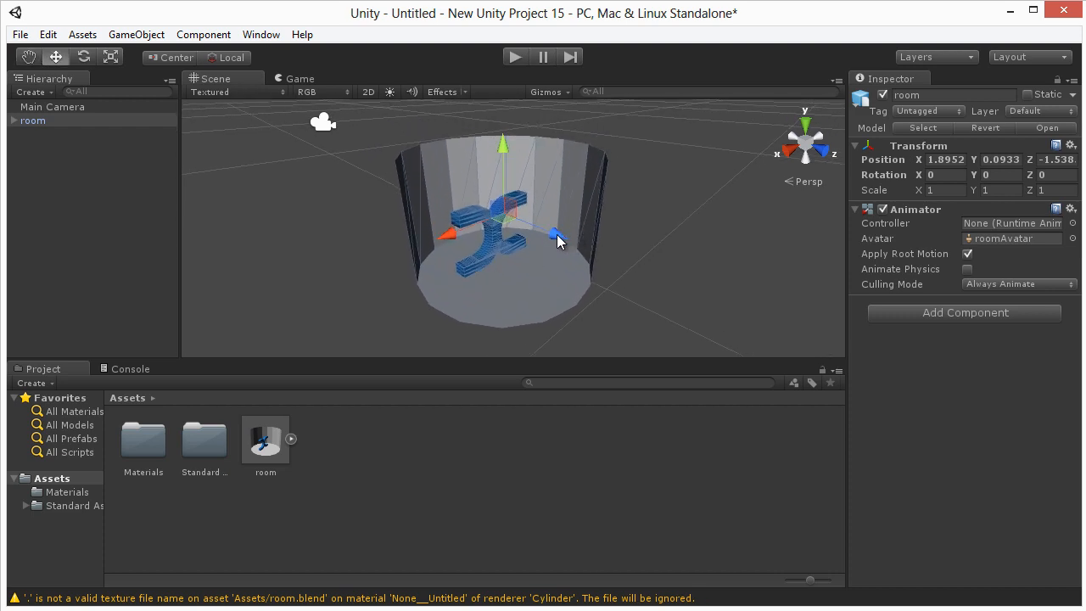
Step: Add the First Person Controller from the standard Character Controllers and position it inside the room at about X 0.40, Y 0.32, Z -1.01
click(68, 506)
double_click(150, 453)
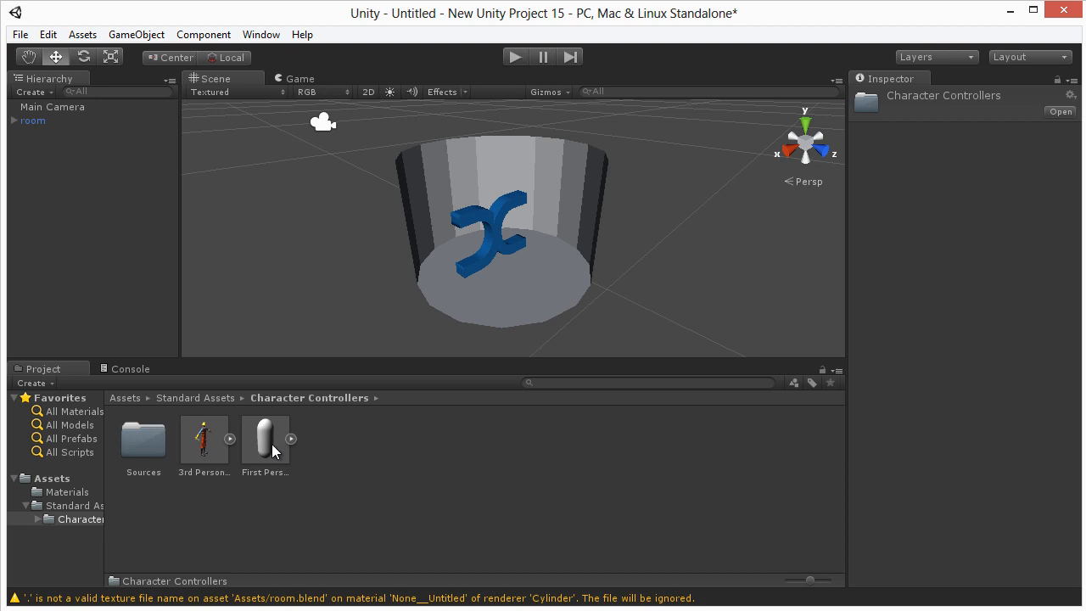
drag(271, 443, 510, 255)
drag(541, 214, 517, 270)
drag(505, 217, 504, 152)
drag(552, 217, 604, 248)
drag(519, 251, 473, 280)
drag(499, 208, 498, 140)
drag(550, 212, 488, 264)
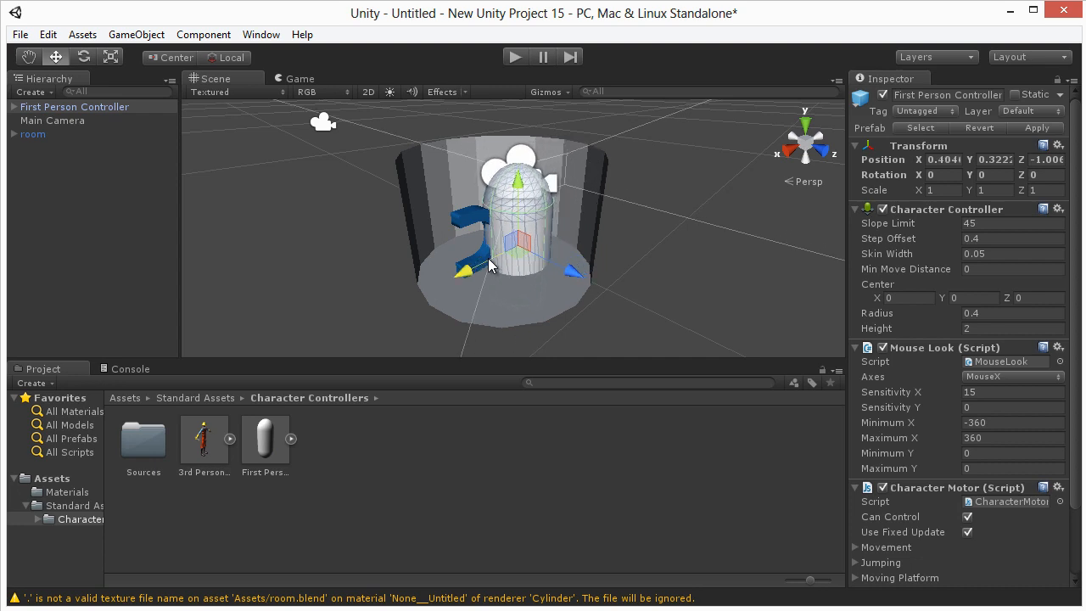
Step: Scale the room model uniformly to about 2.53 and move it along X to about 4.04
click(440, 180)
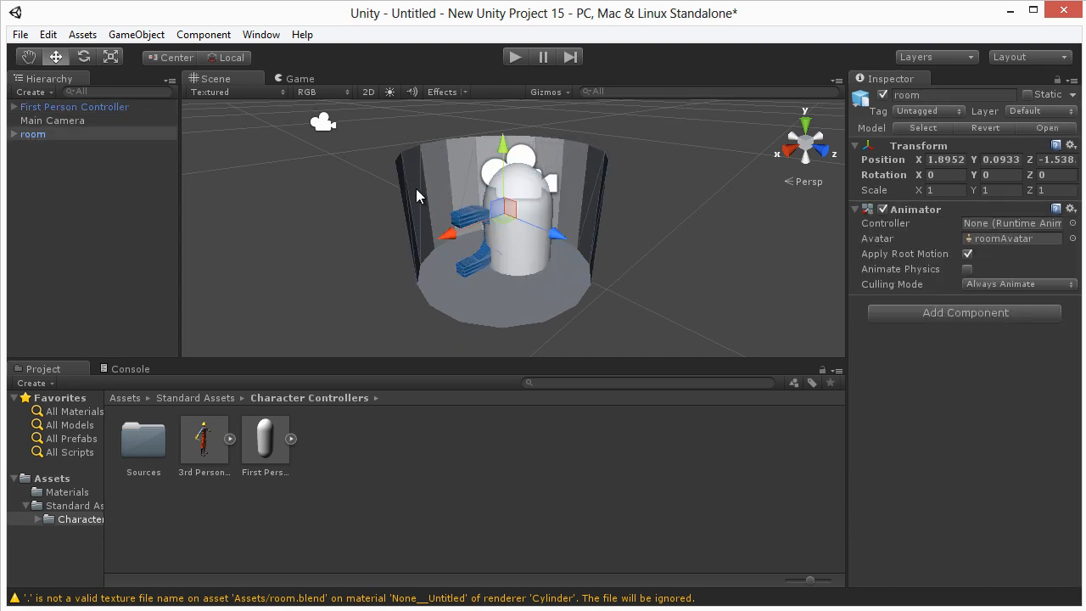
scroll(467, 212, down, 5)
scroll(469, 217, down, 1)
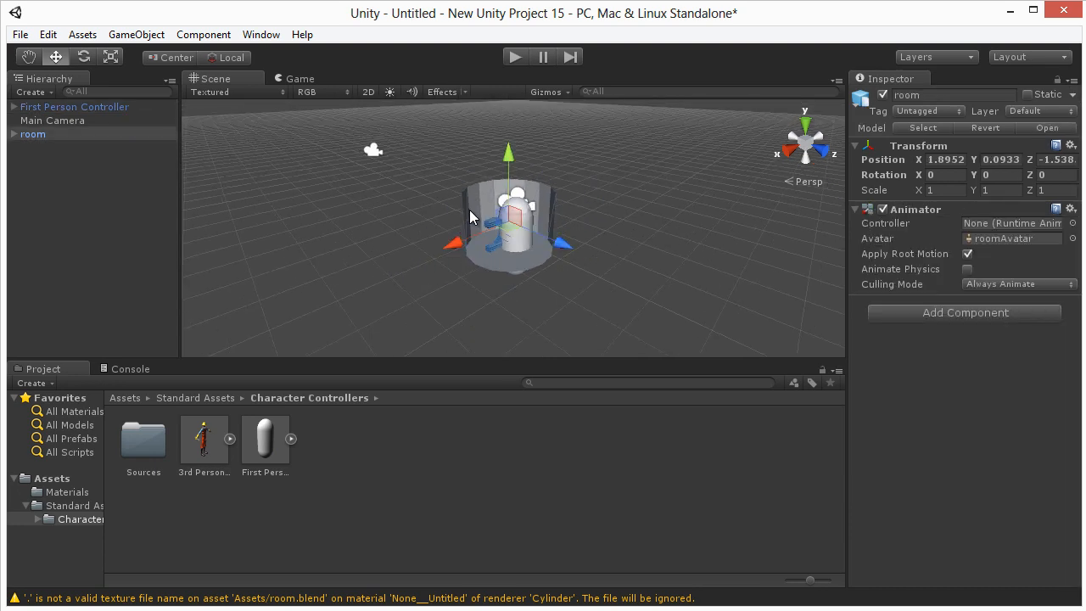
key(e)
key(r)
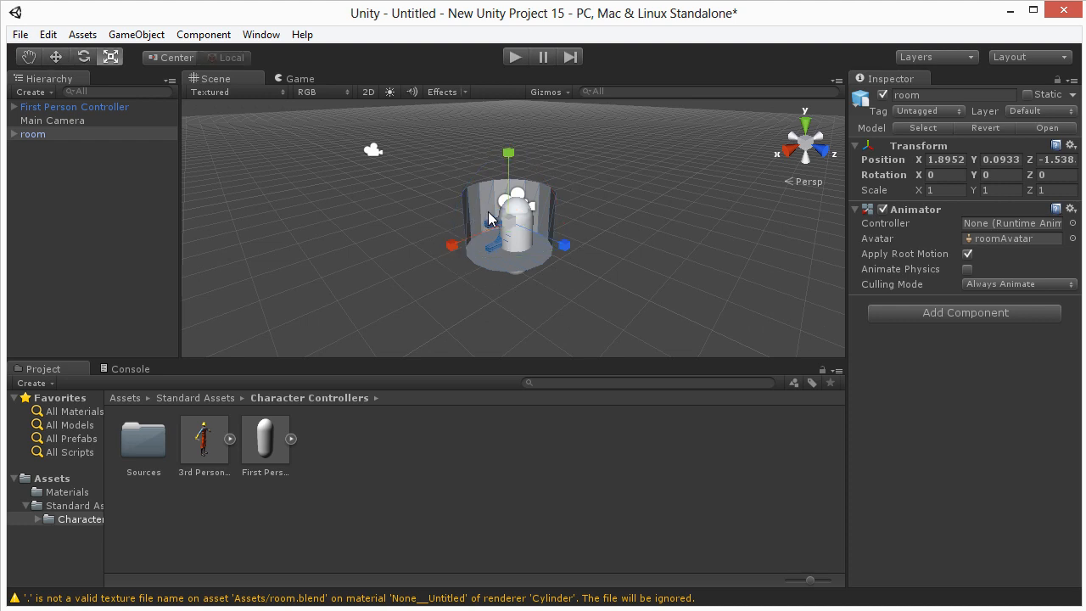
drag(515, 226, 583, 184)
key(w)
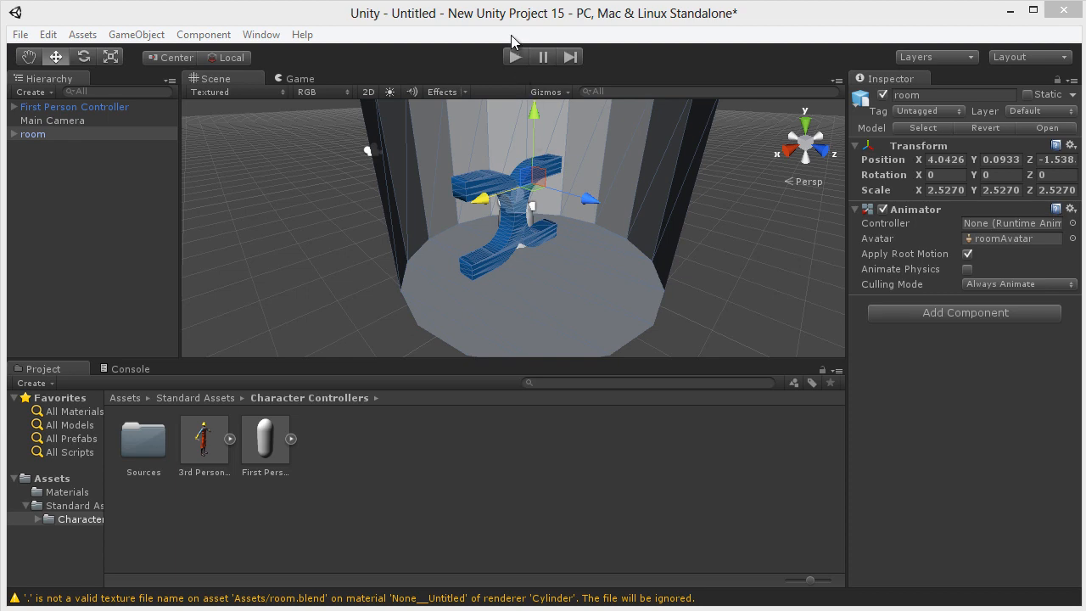
Step: Move the First Person Controller along Z to about 0.42, clear of the blue logo
click(529, 212)
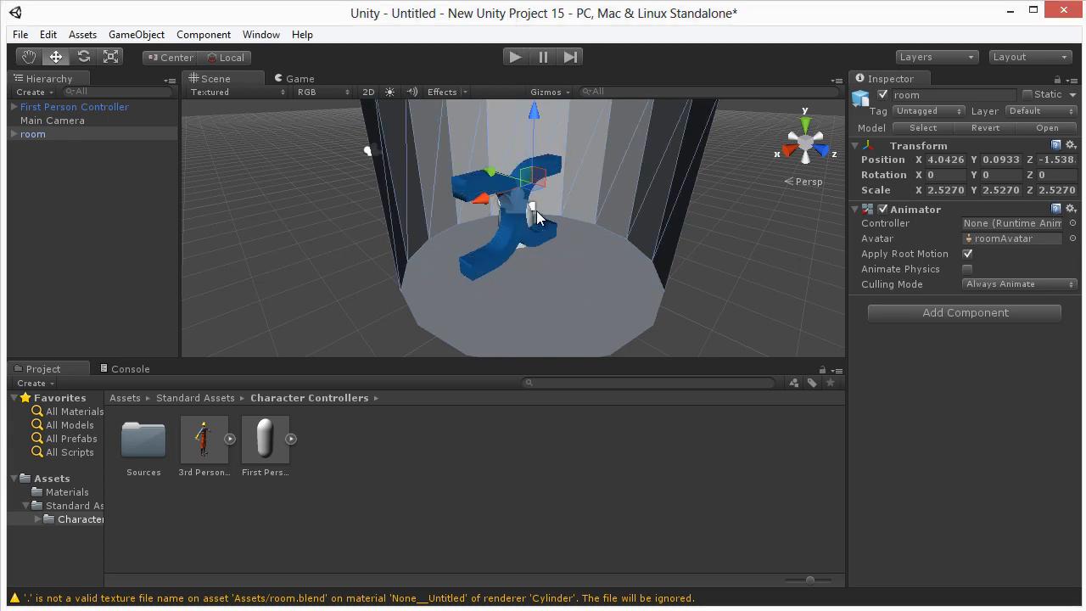
click(528, 212)
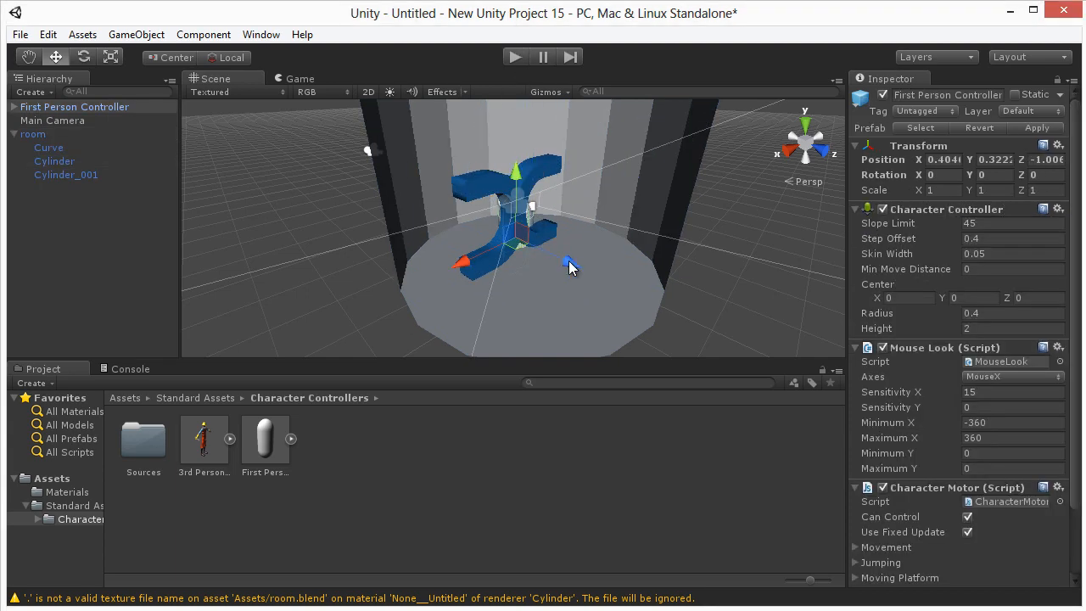
drag(571, 262, 609, 281)
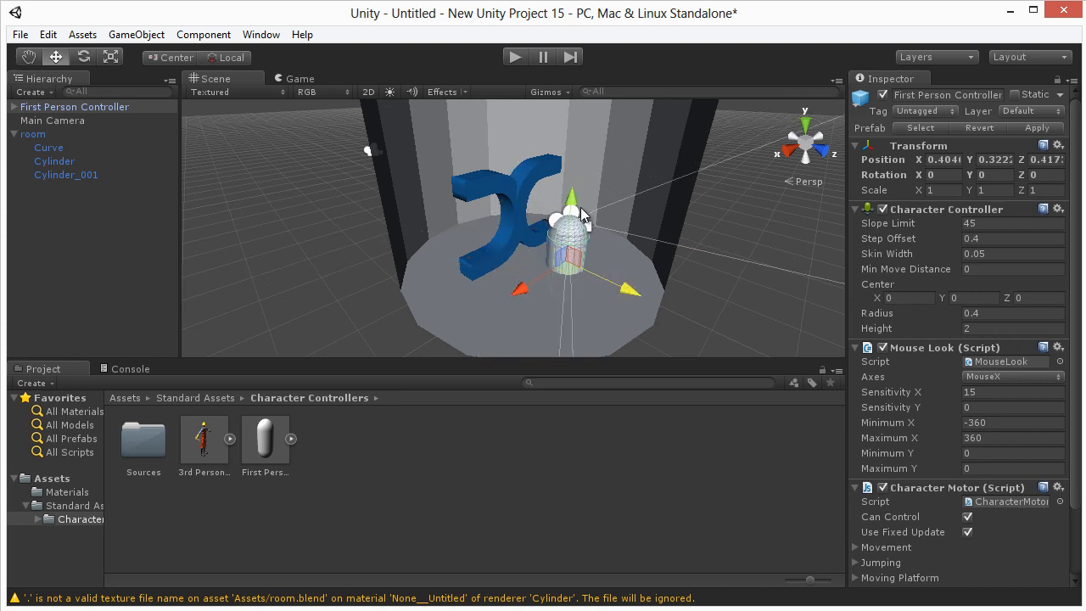
Step: Move the First Person Controller to about X 1.67, Y 1.41, Z 1.44 and scale it uniformly to about 0.57
drag(573, 204, 575, 168)
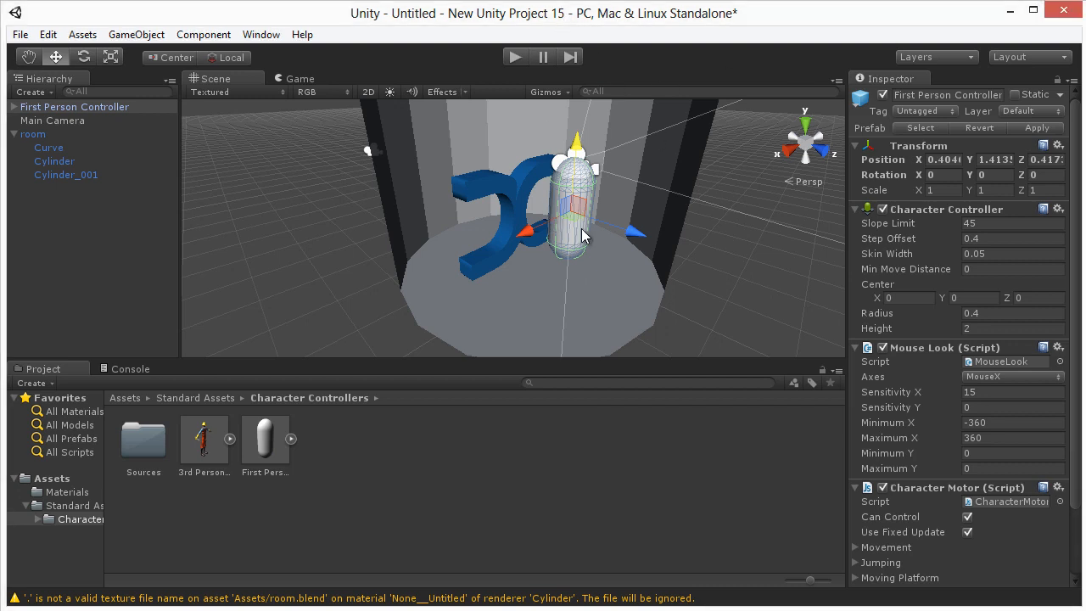
key(r)
drag(573, 208, 557, 241)
key(w)
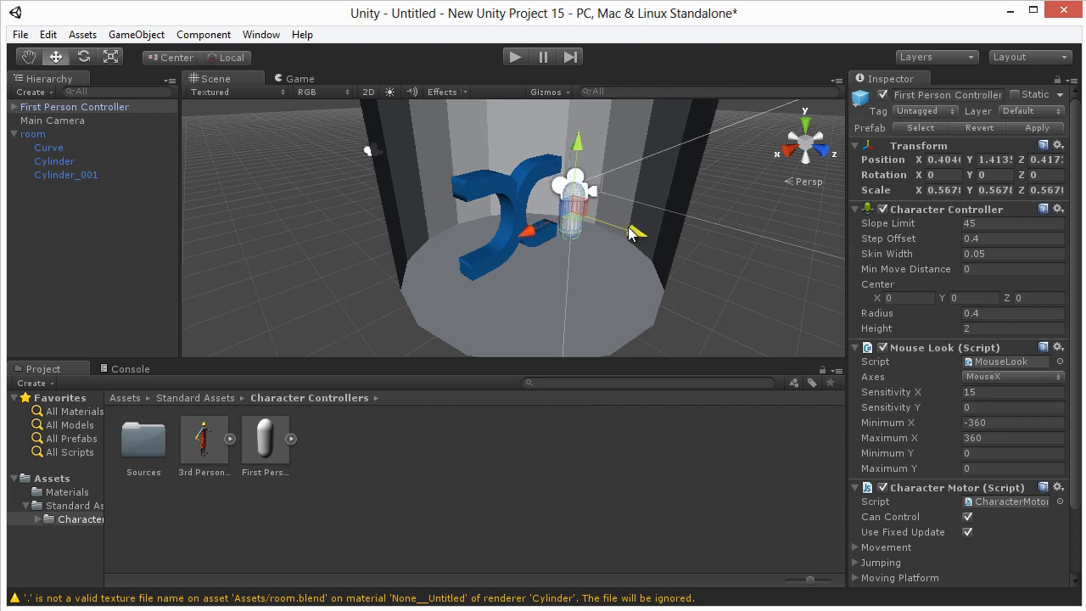
drag(628, 234, 642, 259)
Step: Examine the First Person Controller's size and placement inside the room from several angles and distances
alt+drag(674, 281, 761, 216)
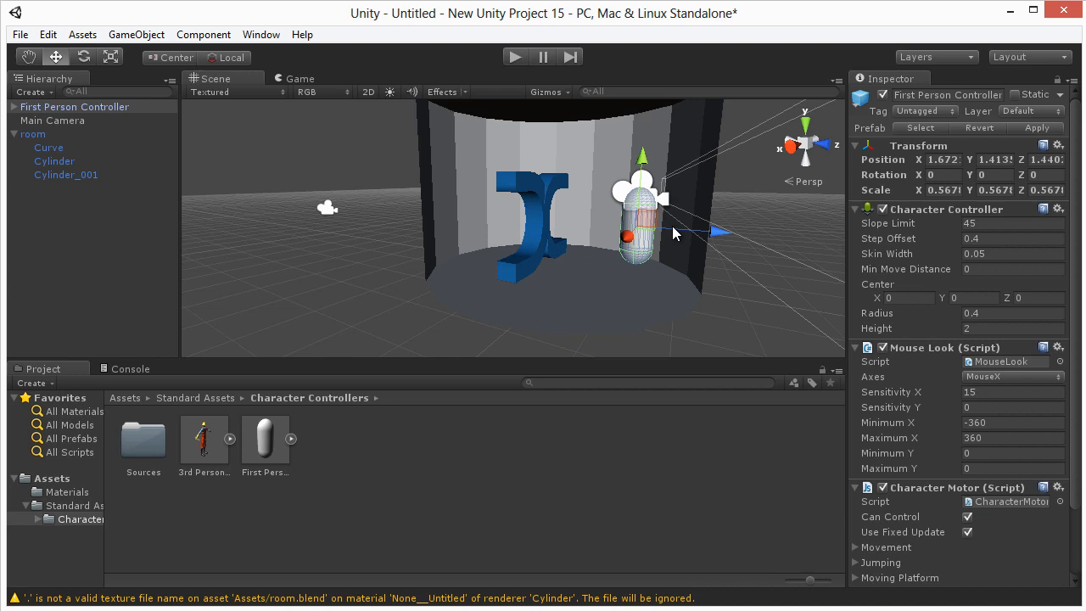
alt+drag(672, 225, 591, 266)
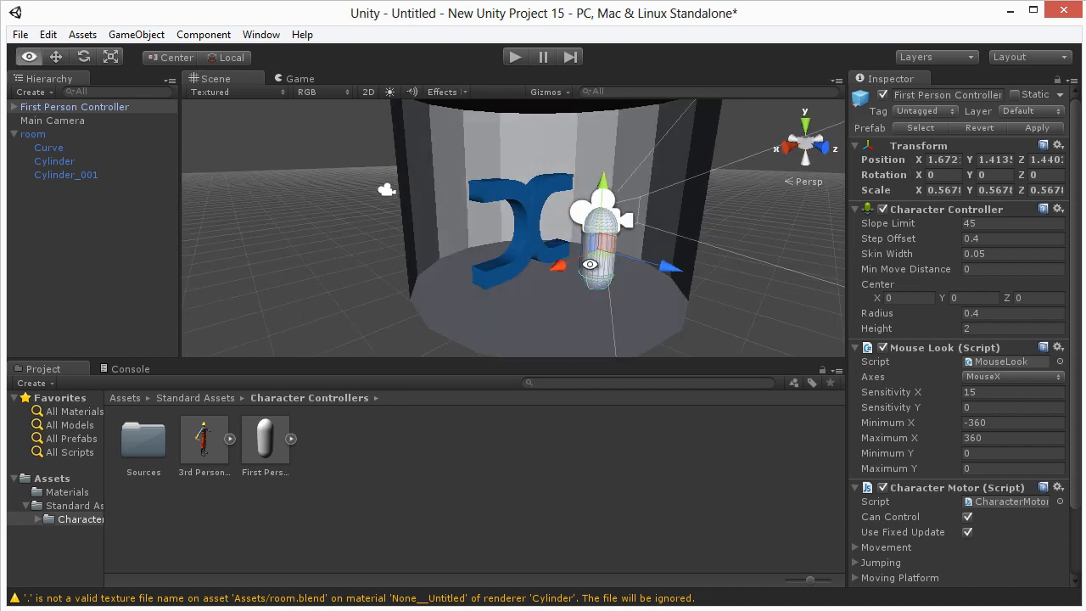
scroll(591, 266, down, 6)
scroll(591, 266, up, 5)
scroll(591, 265, down, 5)
scroll(590, 265, up, 4)
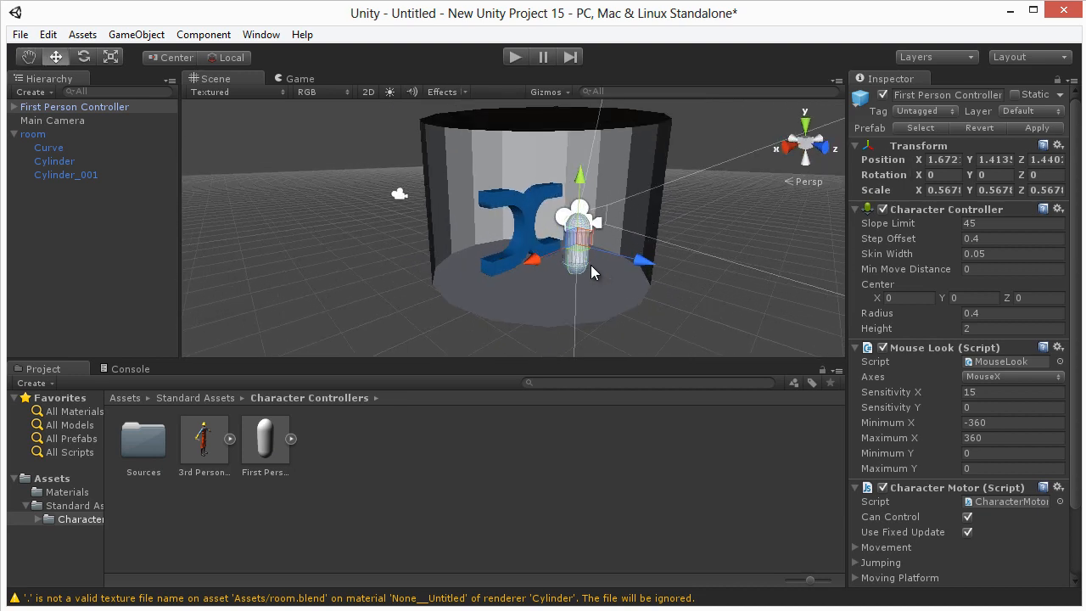
scroll(591, 264, down, 3)
middle_drag(591, 264, 553, 275)
right_drag(520, 279, 507, 299)
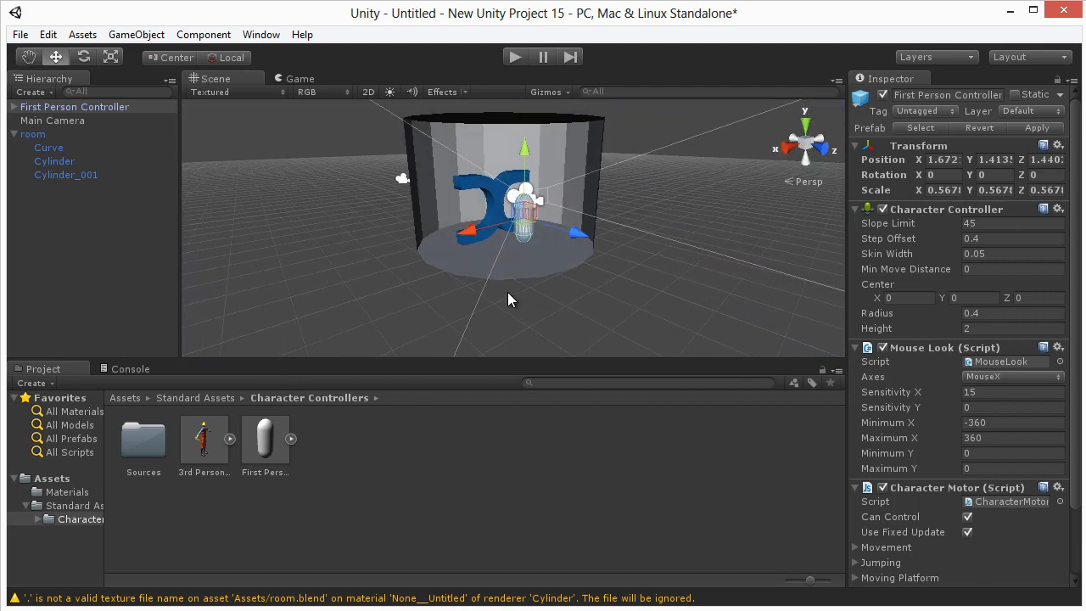
scroll(508, 294, up, 6)
scroll(508, 294, down, 4)
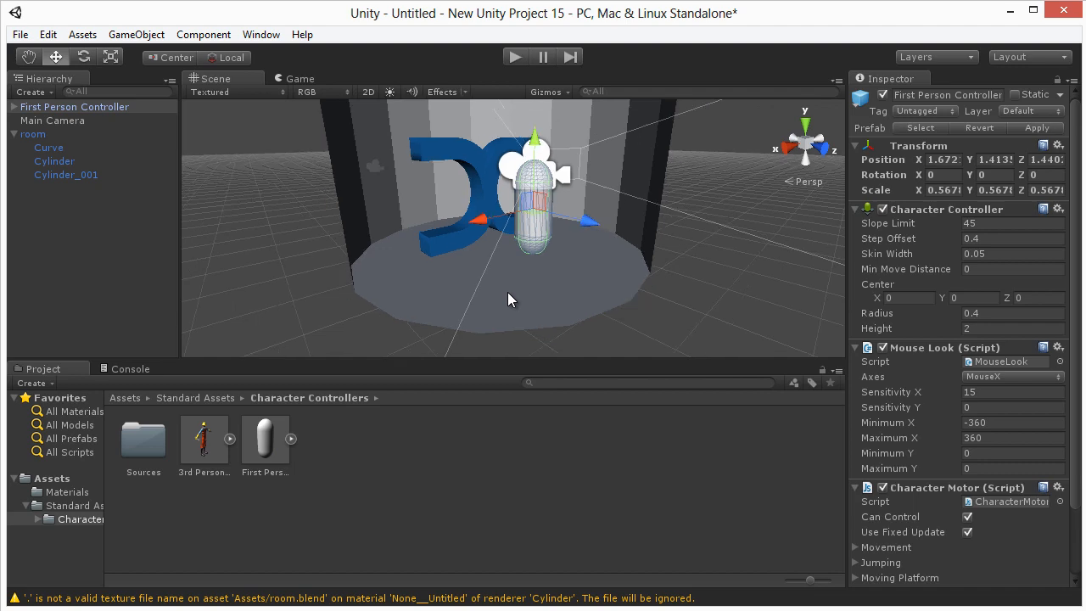
mouse_move(508, 294)
middle_down()
mouse_move(511, 307)
mouse_move(509, 290)
middle_up()
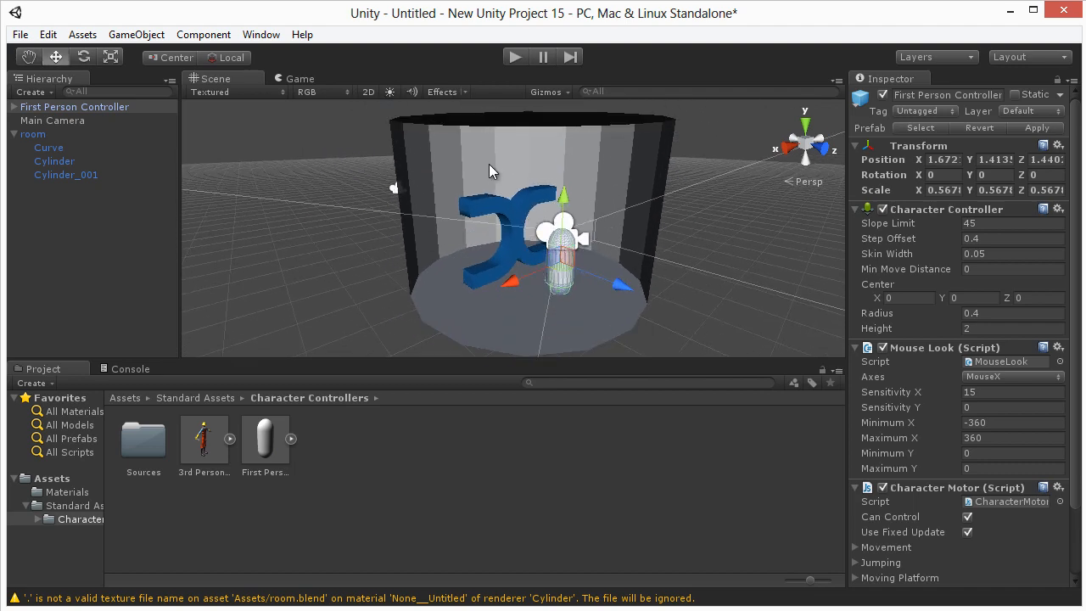
Step: Play-test the scene with the resized First Person Controller and return to editing
click(512, 55)
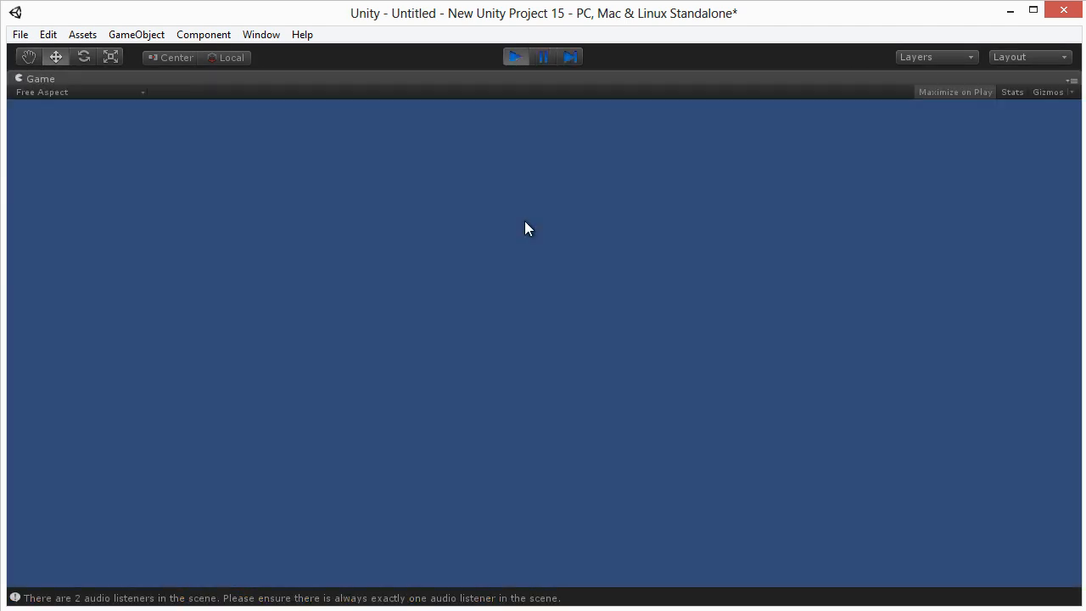
click(510, 56)
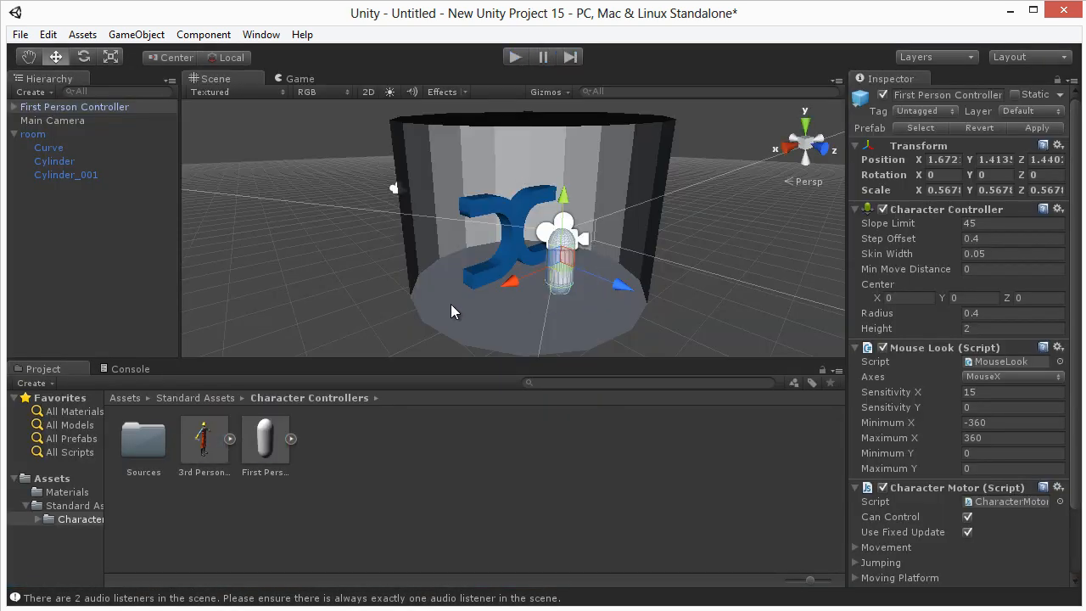
Step: Inspect the components of the room model, its Cylinder_001 mesh and the blue logo Curve
click(436, 283)
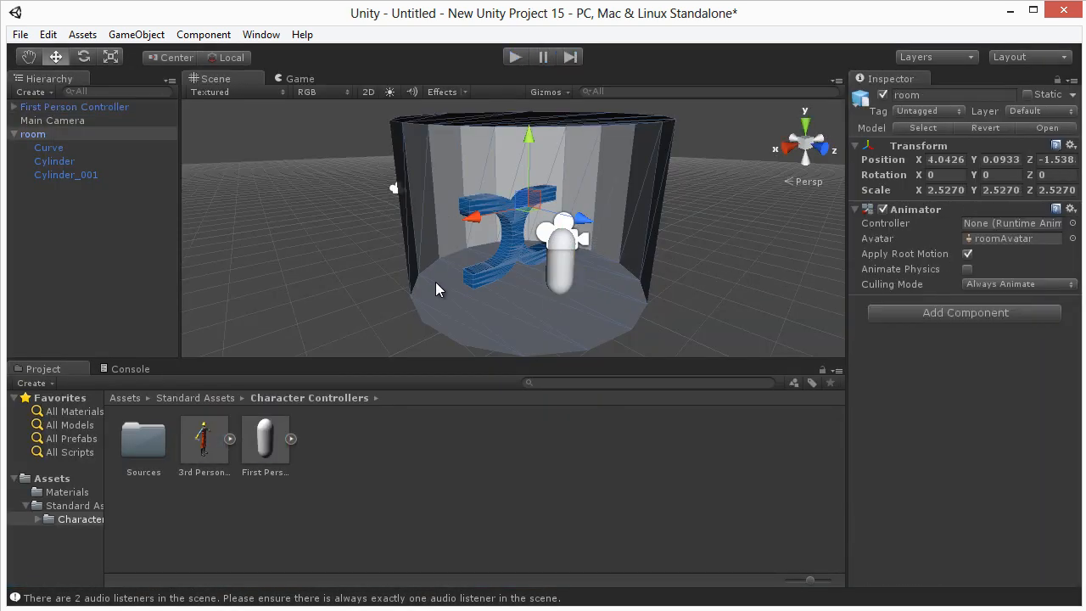
click(436, 282)
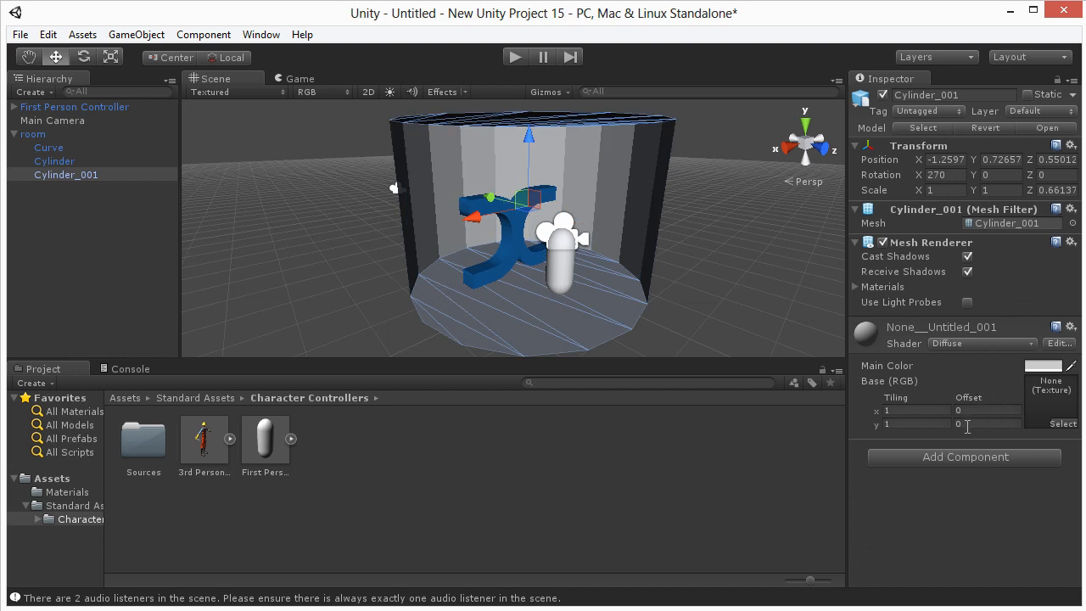
click(401, 279)
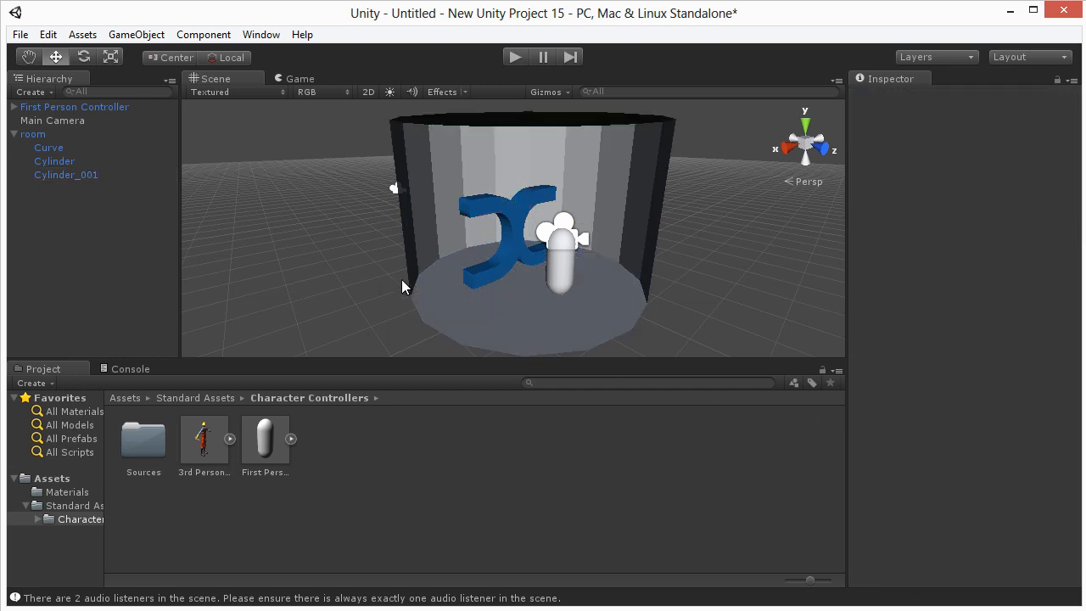
click(445, 273)
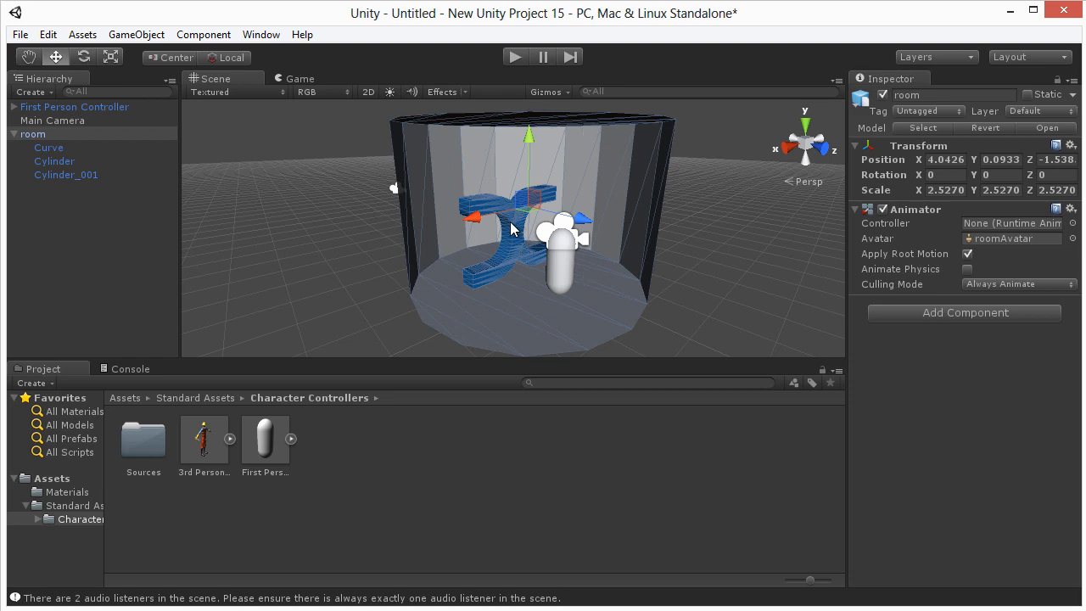
click(488, 207)
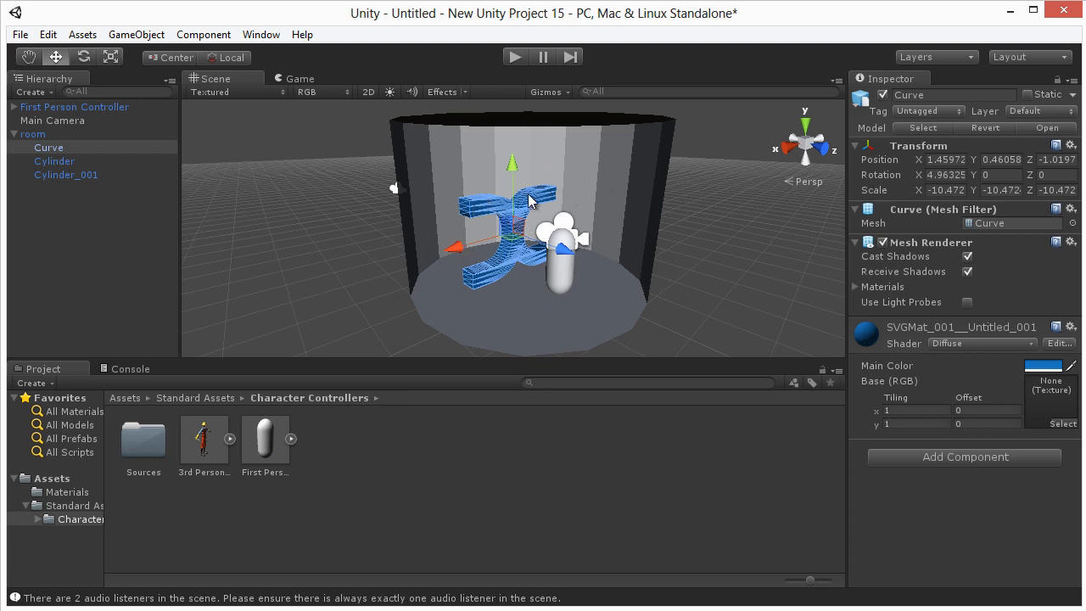
Step: Add a Mesh Collider to Cylinder_001, the room's floor and ceiling, and play-test the scene
click(525, 306)
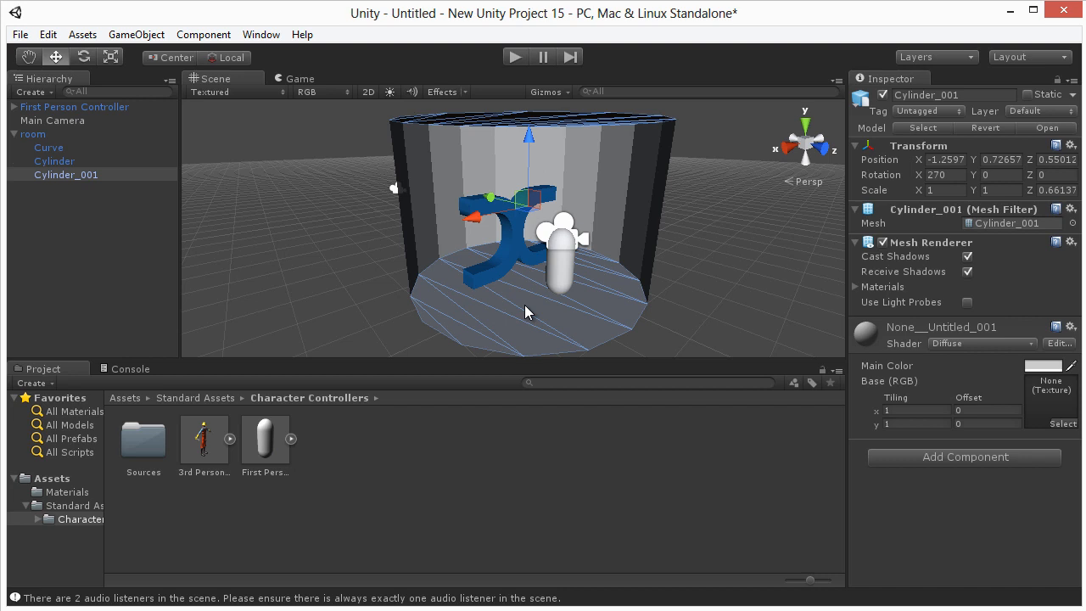
click(990, 456)
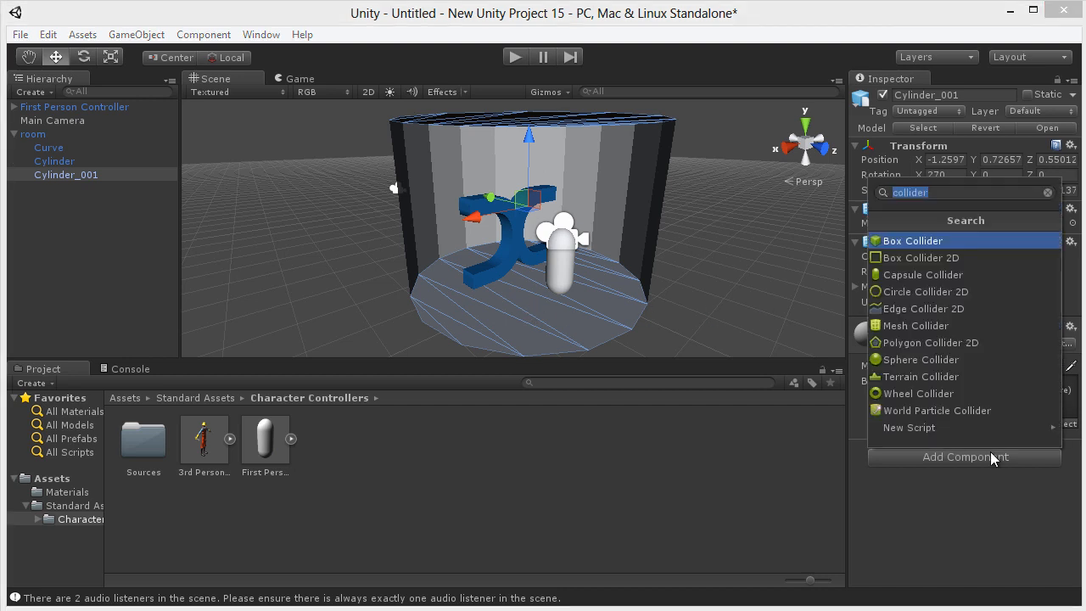
click(920, 191)
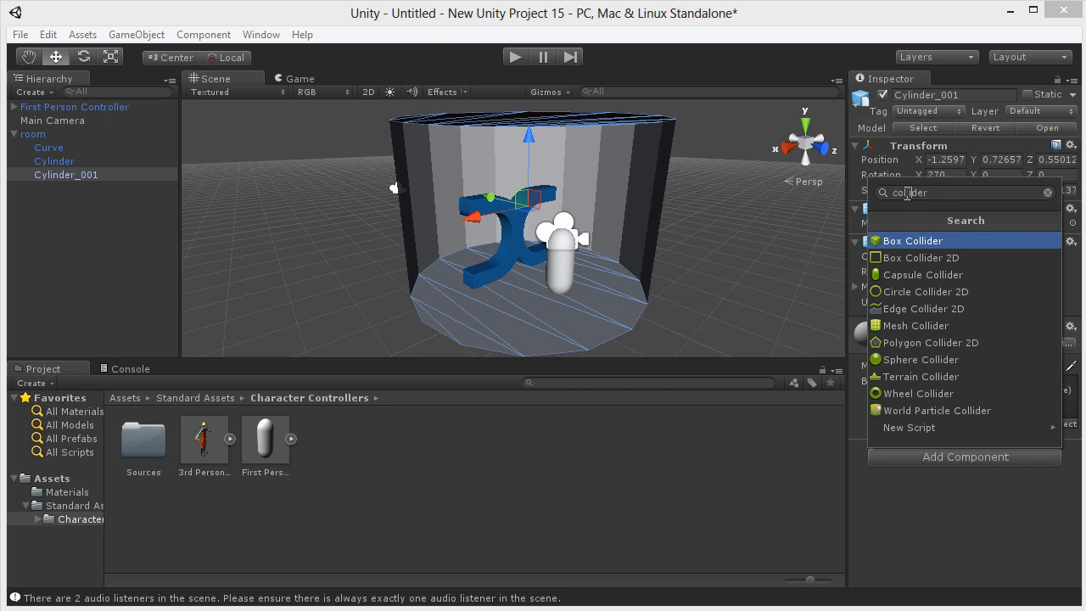
click(913, 325)
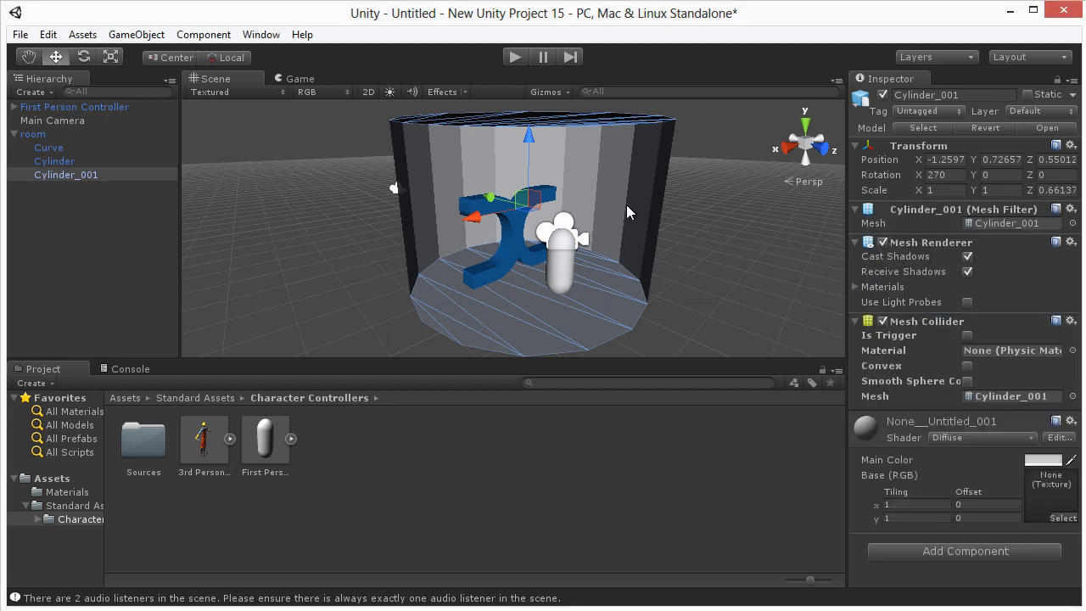
click(515, 58)
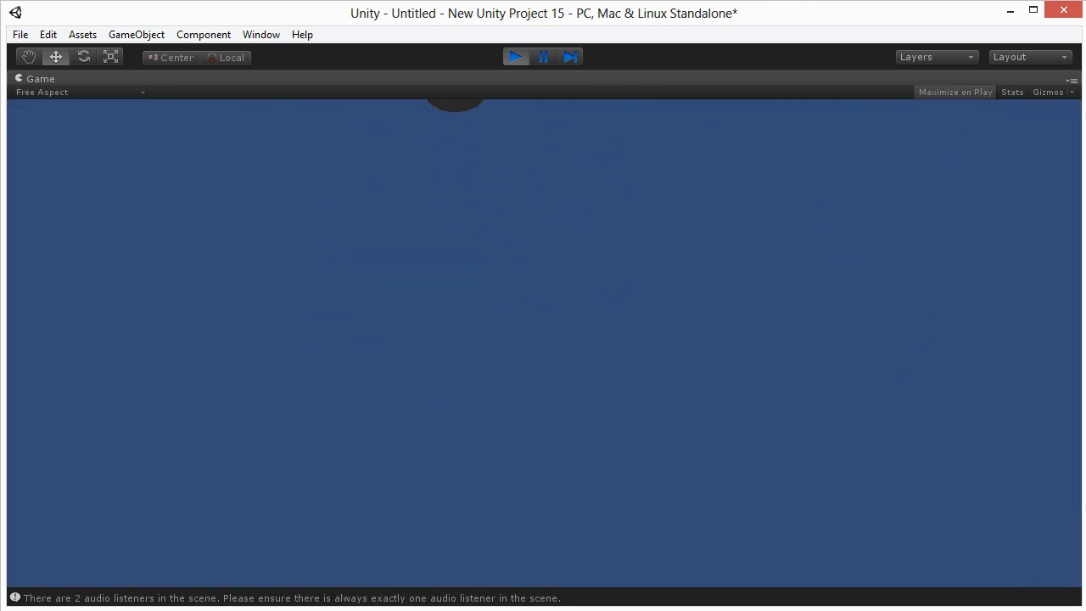
click(515, 56)
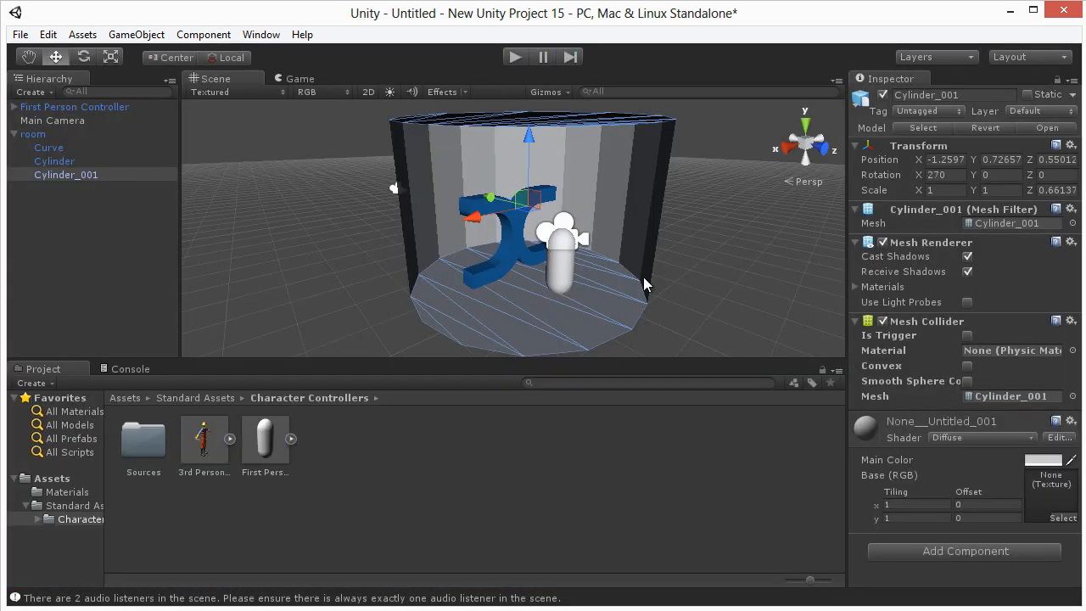
Step: Add a Mesh Collider to Cylinder, the room's wall mesh, and play-test the scene again
click(908, 456)
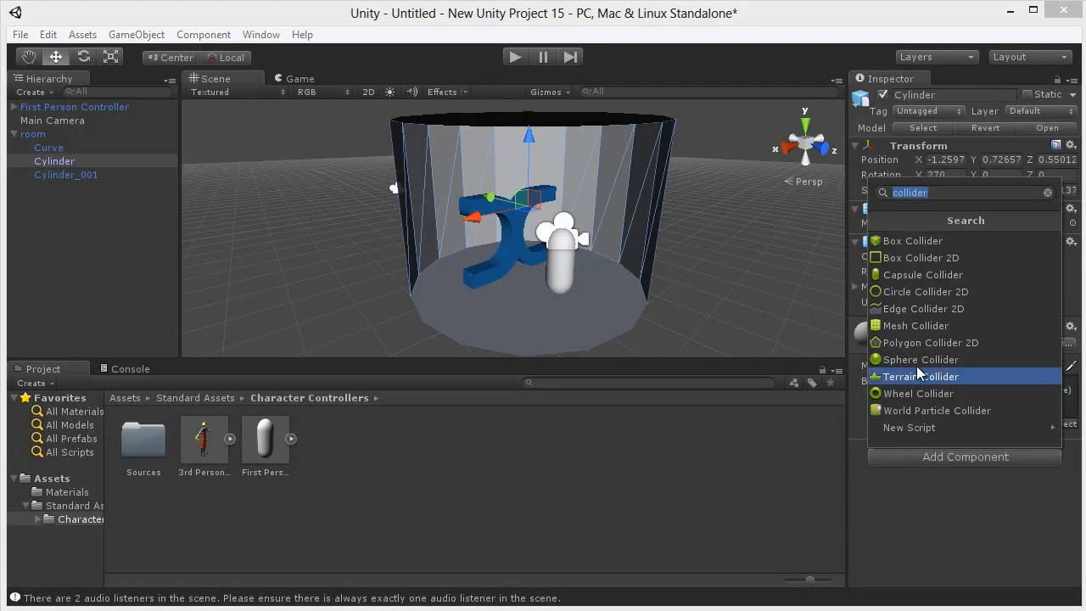
click(916, 326)
click(515, 56)
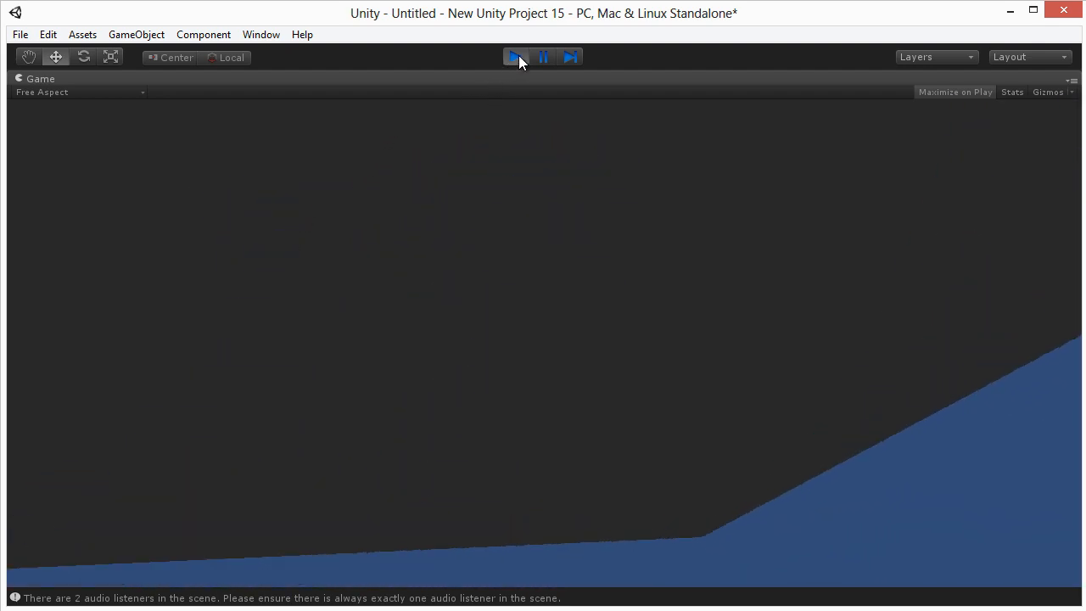
click(515, 56)
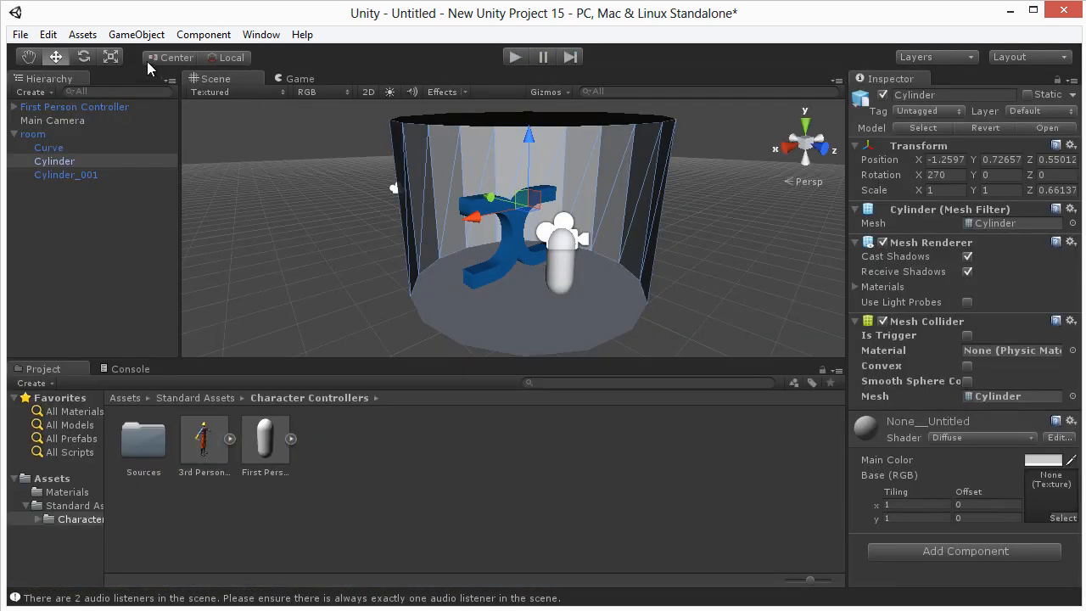
Step: Create a point light and position it above the blue logo at about X 0.61, Y 3.09, Z -0.34
click(143, 34)
mouse_move(153, 85)
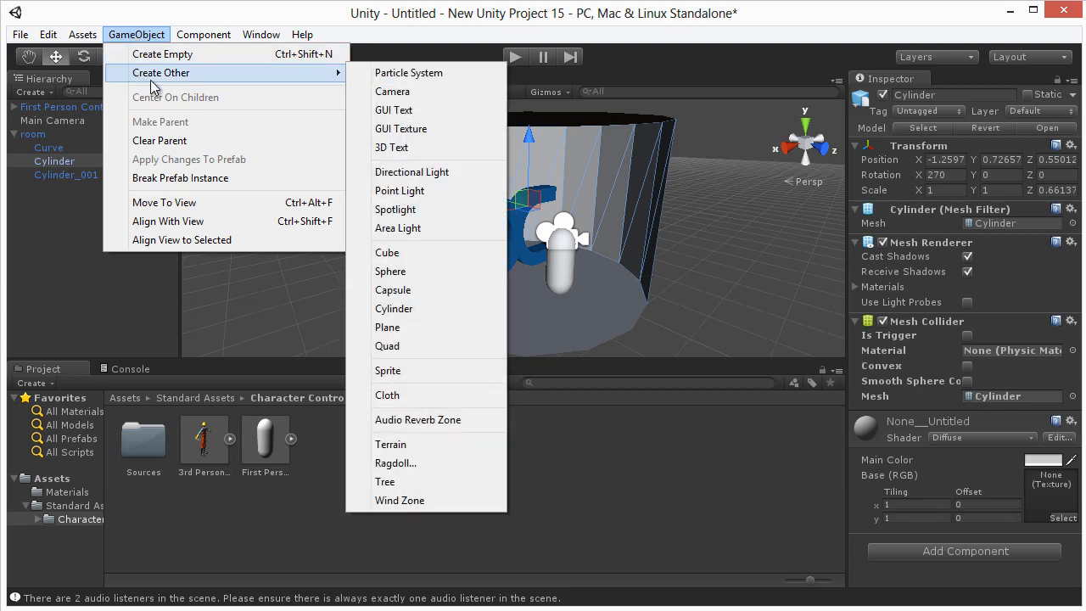
click(416, 191)
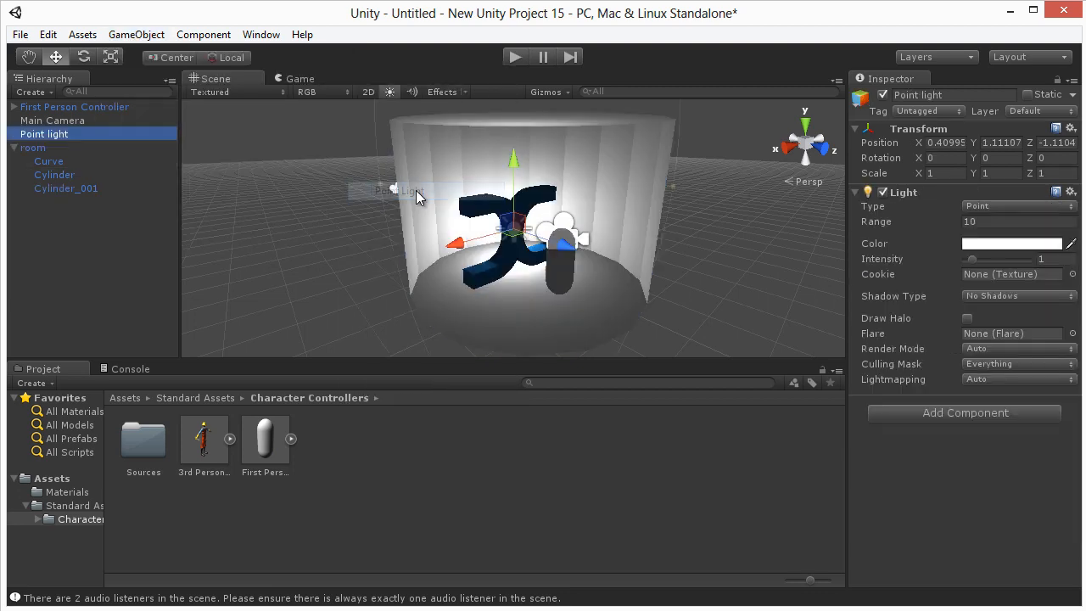
drag(512, 180, 513, 136)
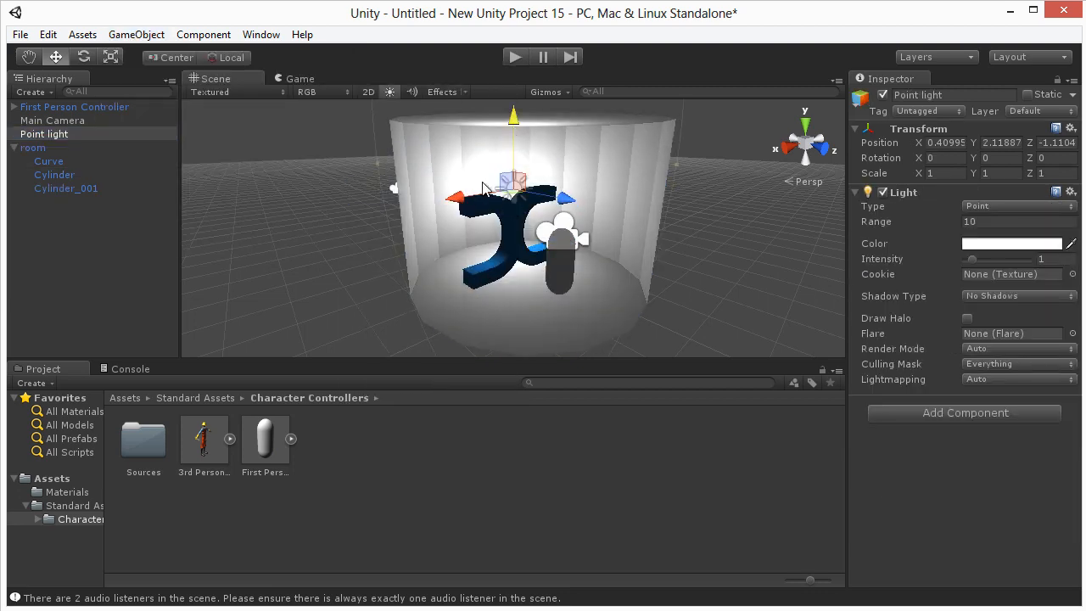
drag(567, 201, 592, 207)
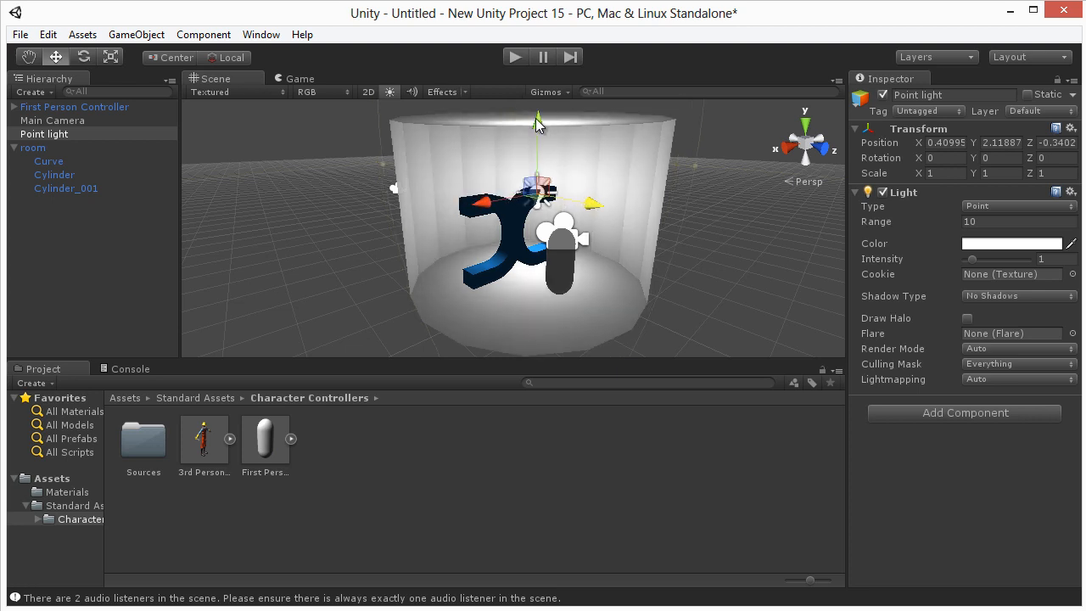
drag(538, 124, 536, 108)
drag(481, 188, 568, 197)
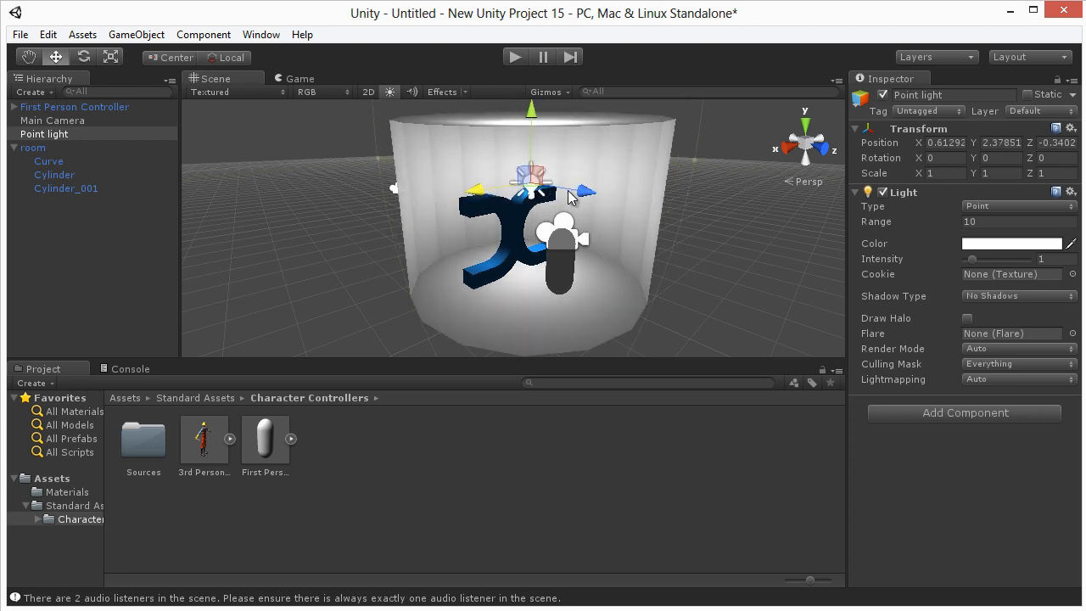
drag(531, 112, 528, 79)
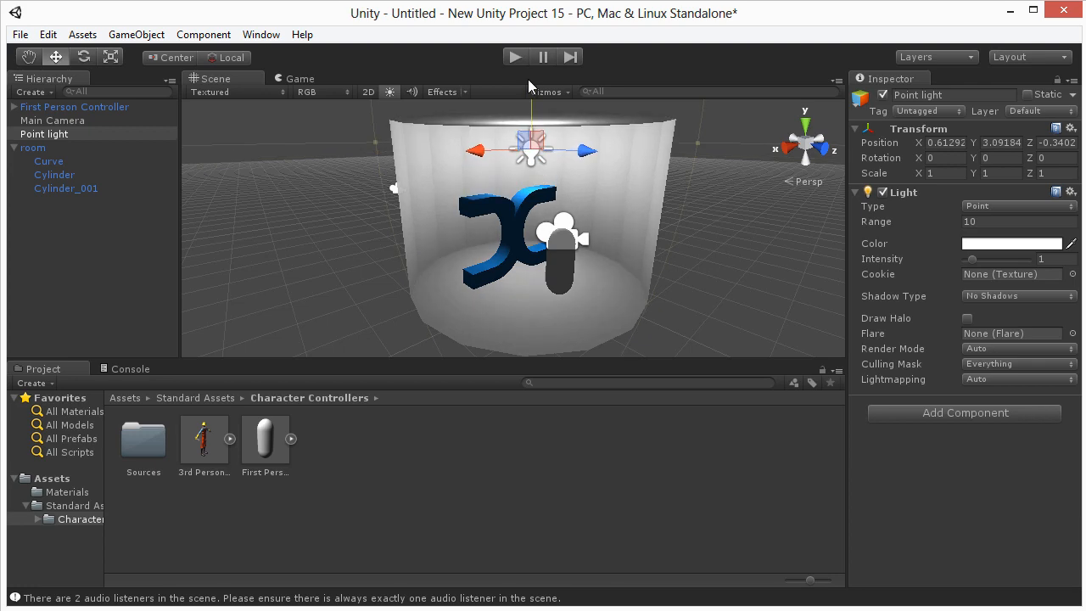
Step: Play-test the room with the point light and return to editing
click(515, 57)
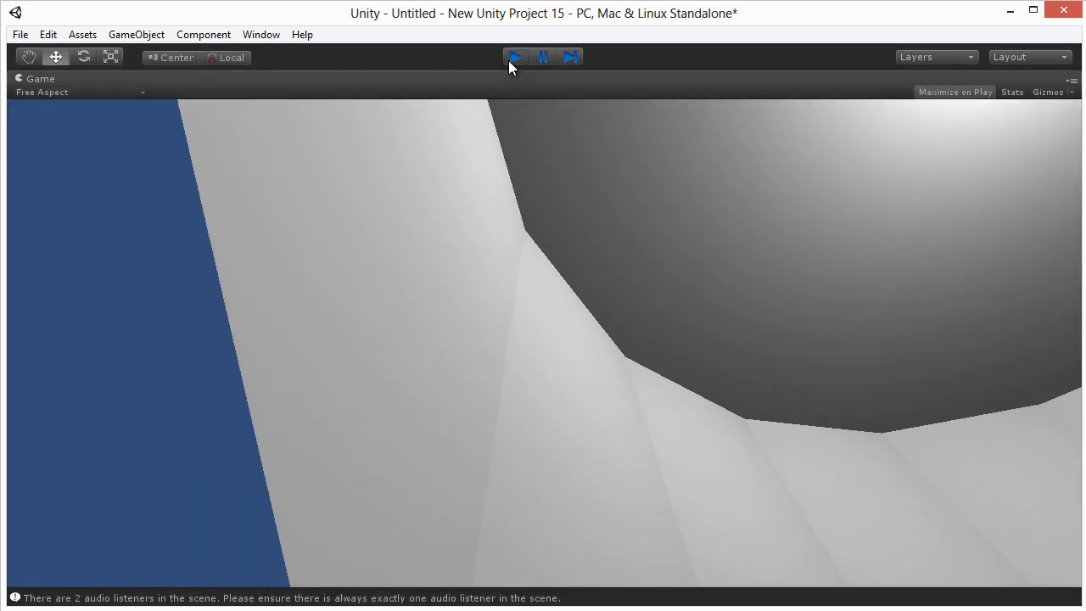
click(513, 57)
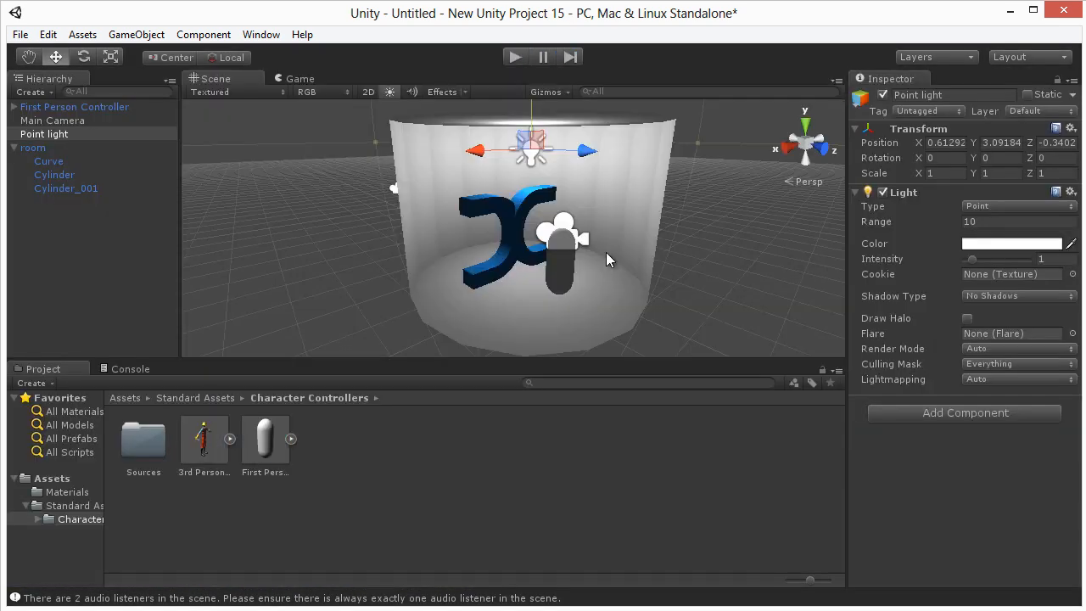
Step: Scale the whole room model uniformly to about 6.58
click(624, 223)
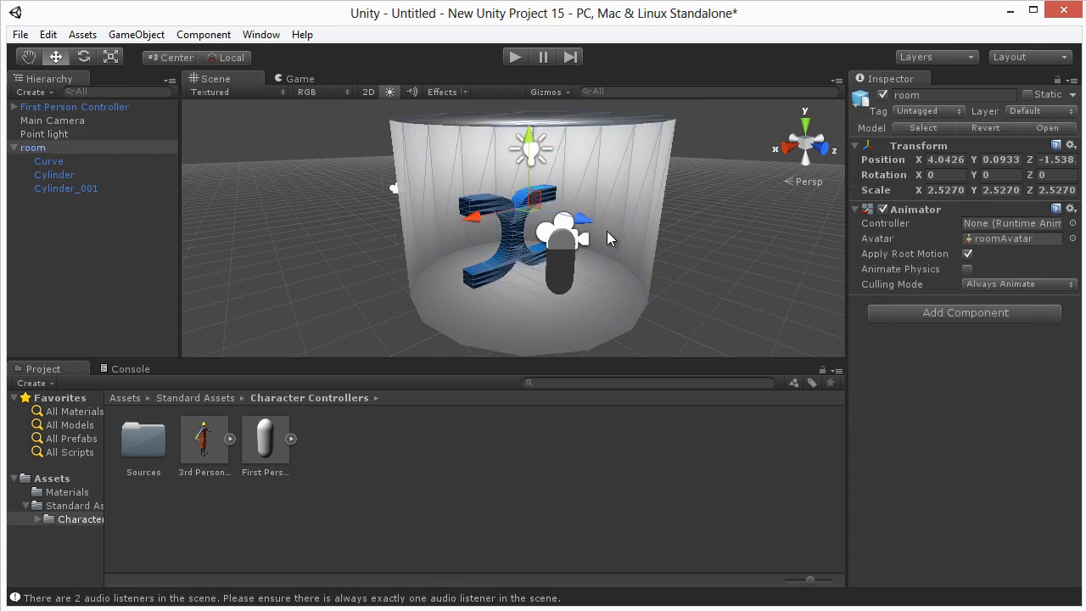
key(r)
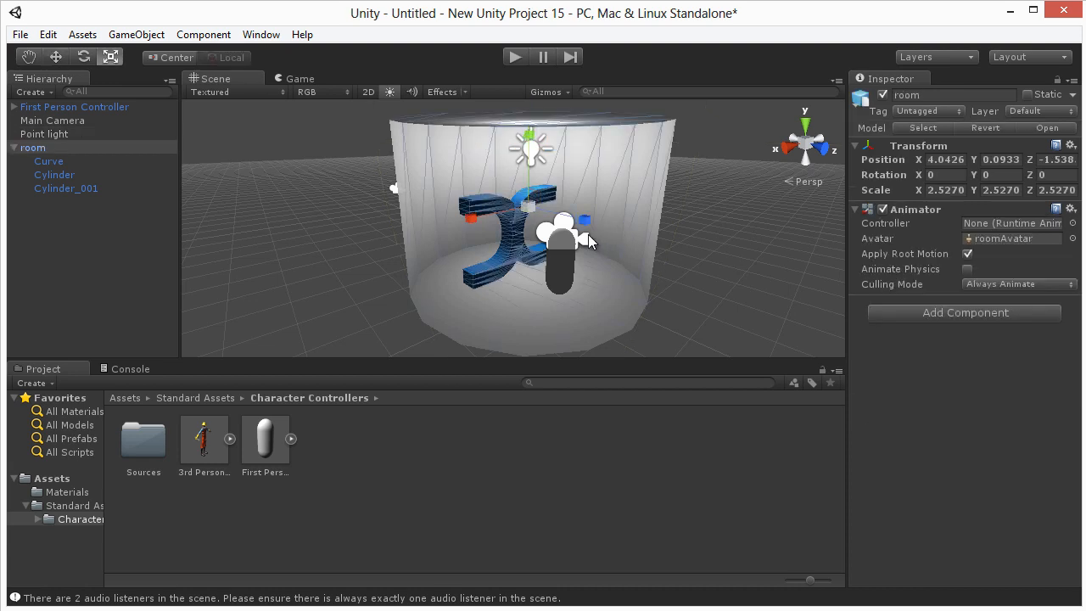
drag(532, 204, 676, 191)
scroll(617, 255, down, 3)
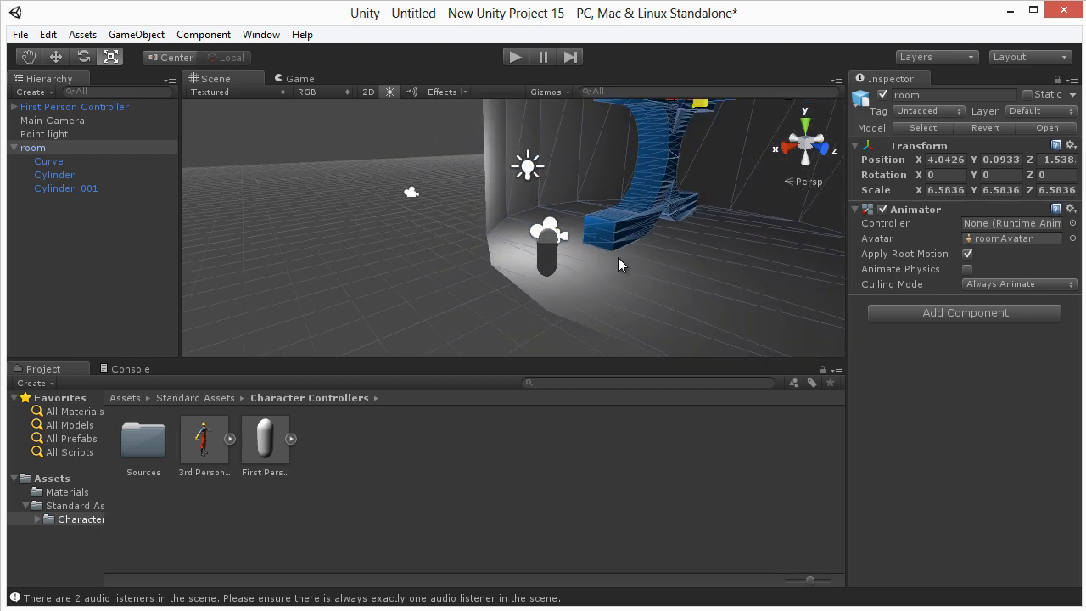
Step: Move the First Person Controller to about X 1.25, Z 4.11 in front of the logo and rotate it to about -97 on Y
click(528, 235)
key(w)
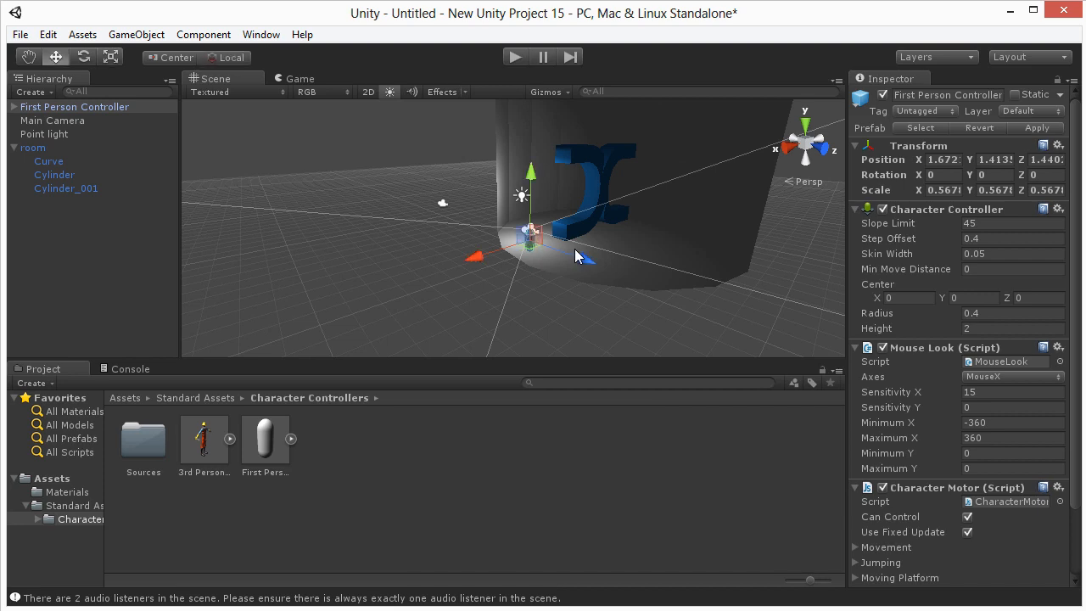
drag(576, 256, 605, 248)
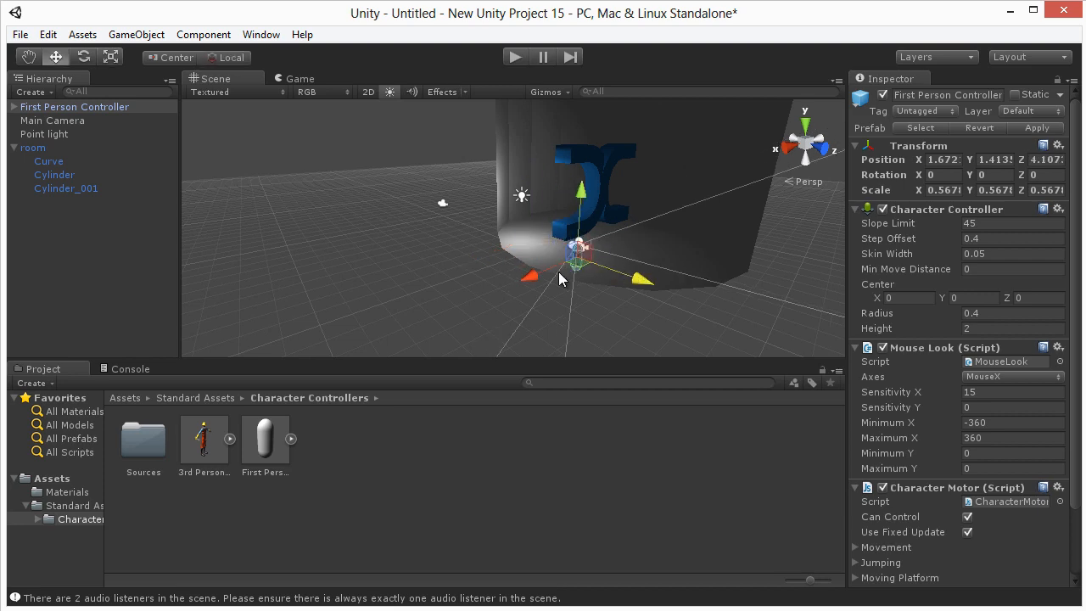
scroll(587, 296, up, 5)
alt+drag(587, 296, 475, 217)
alt+drag(541, 279, 514, 370)
scroll(603, 278, down, 6)
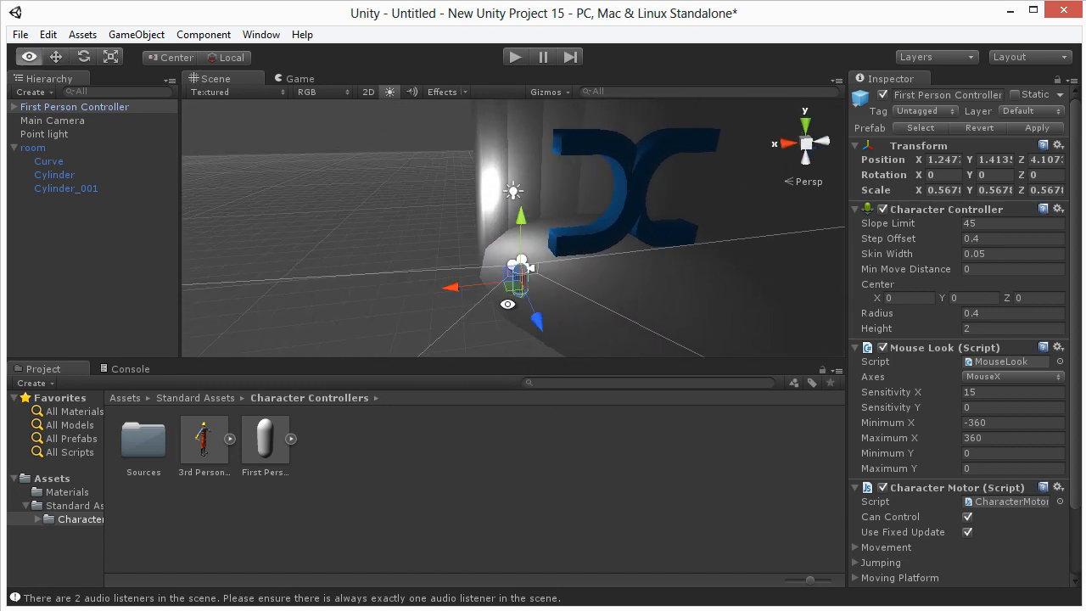
alt+drag(507, 304, 700, 302)
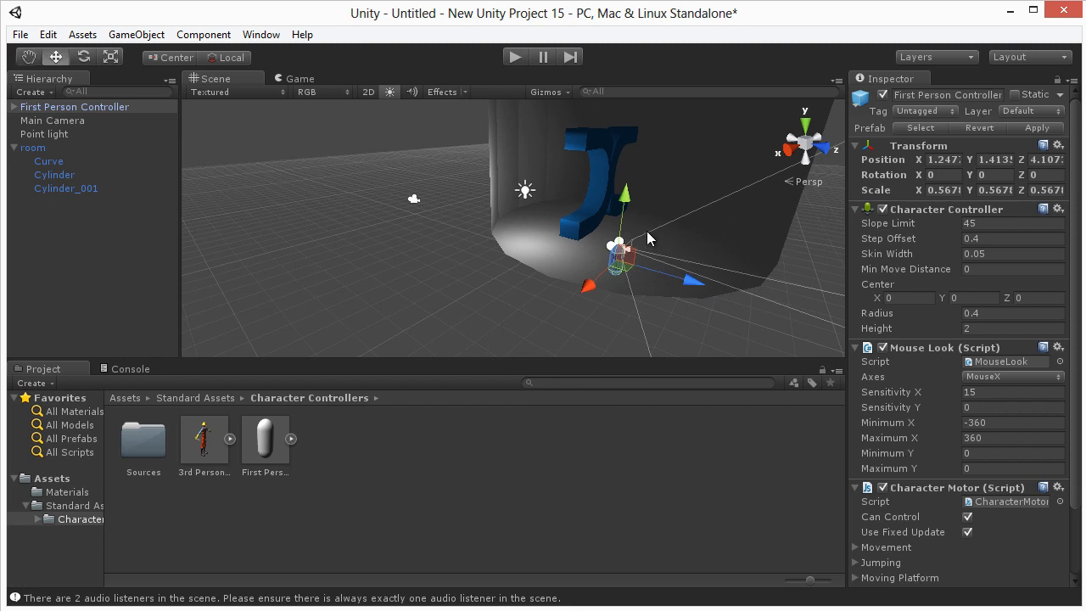
key(e)
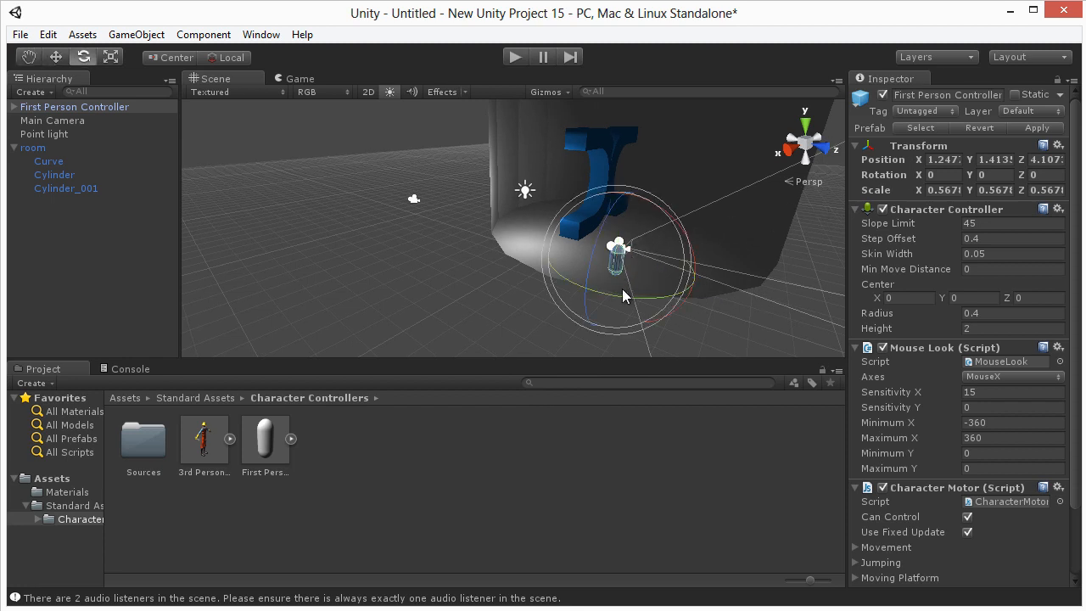
drag(616, 295, 617, 180)
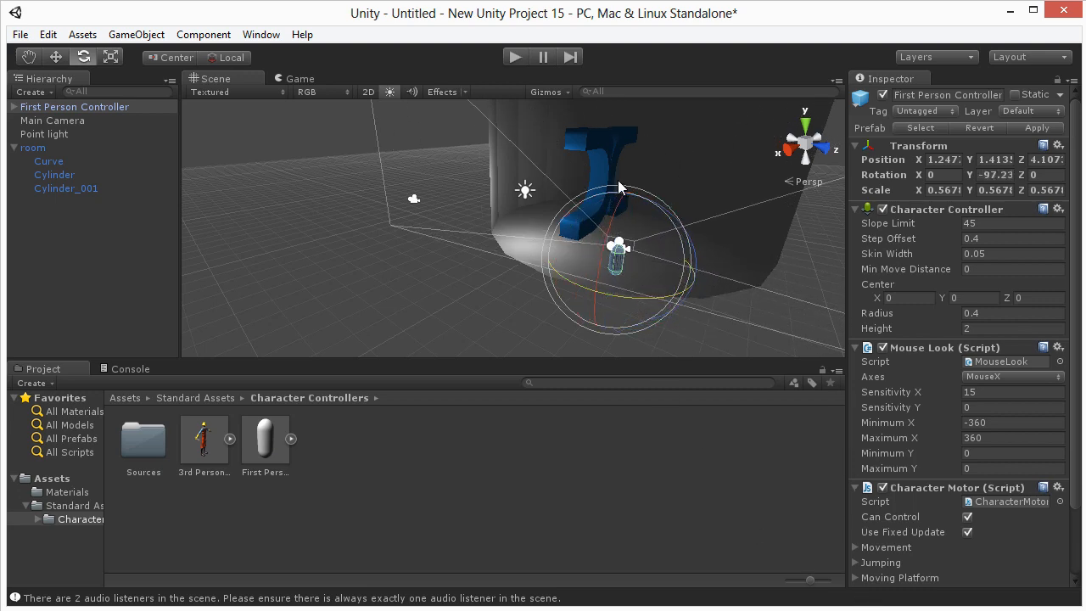
Step: Play-test the enlarged room from the controller's new starting point, walking around the logo, and return to editing
click(515, 57)
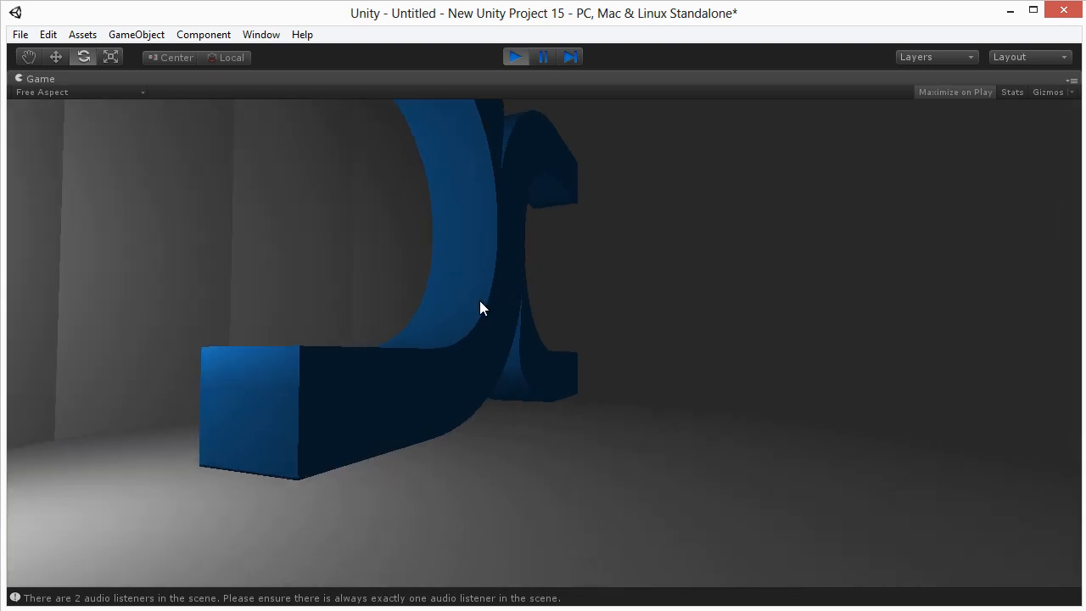
key(d)
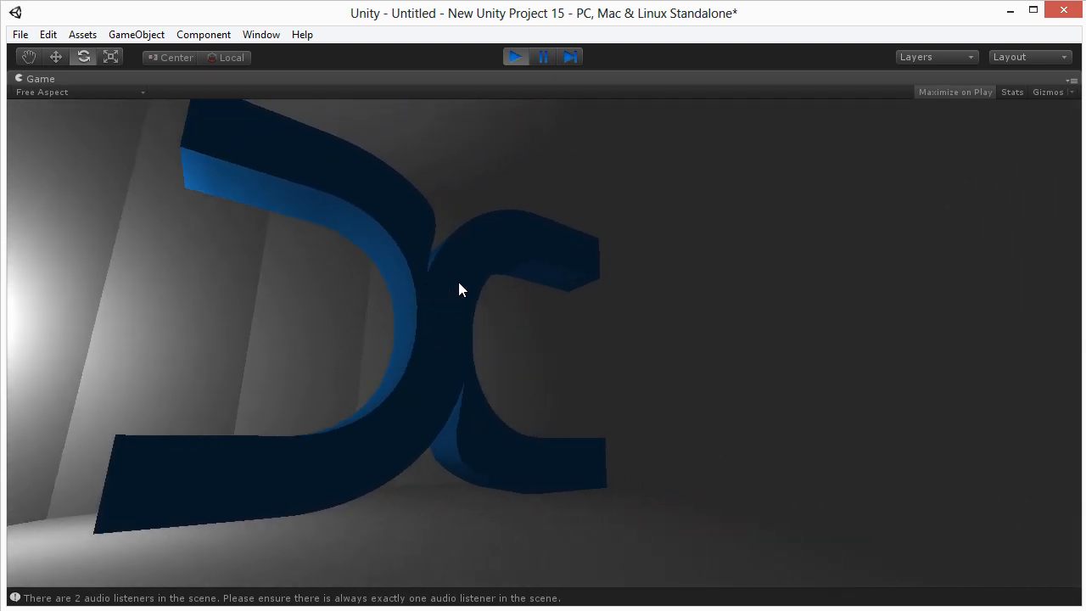
key(d)
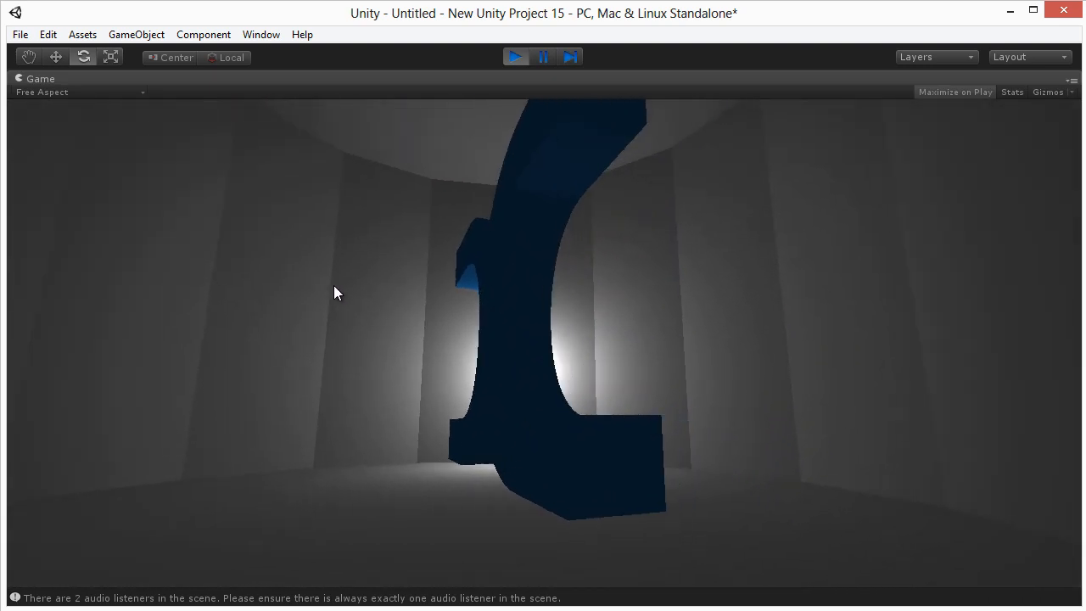
key(d)
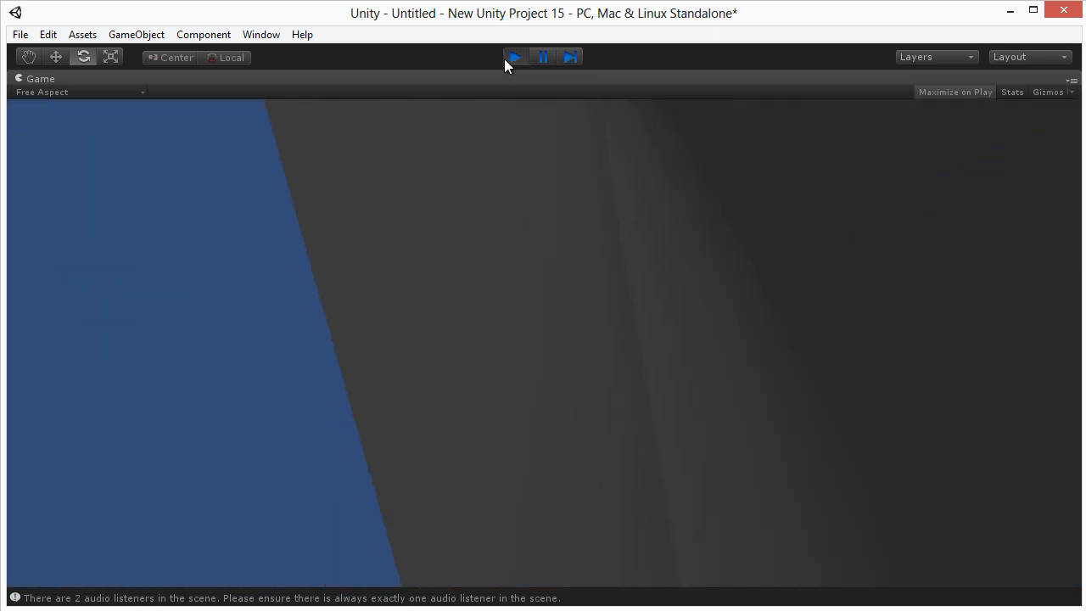
click(505, 58)
Step: Import wall-diffuse.psd as a new asset into the project's Materials folder
click(379, 499)
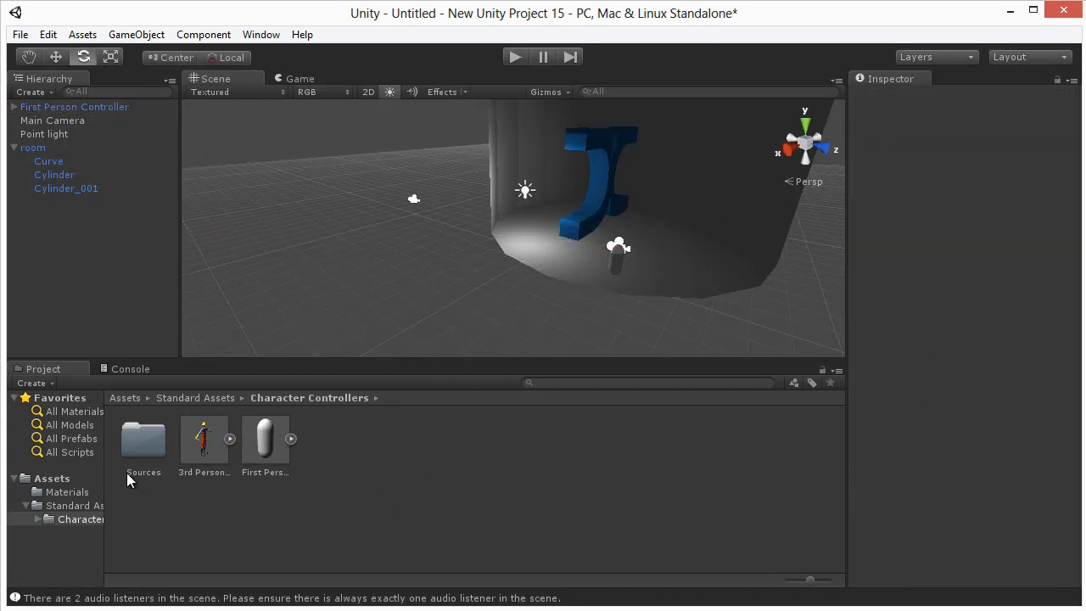
click(67, 496)
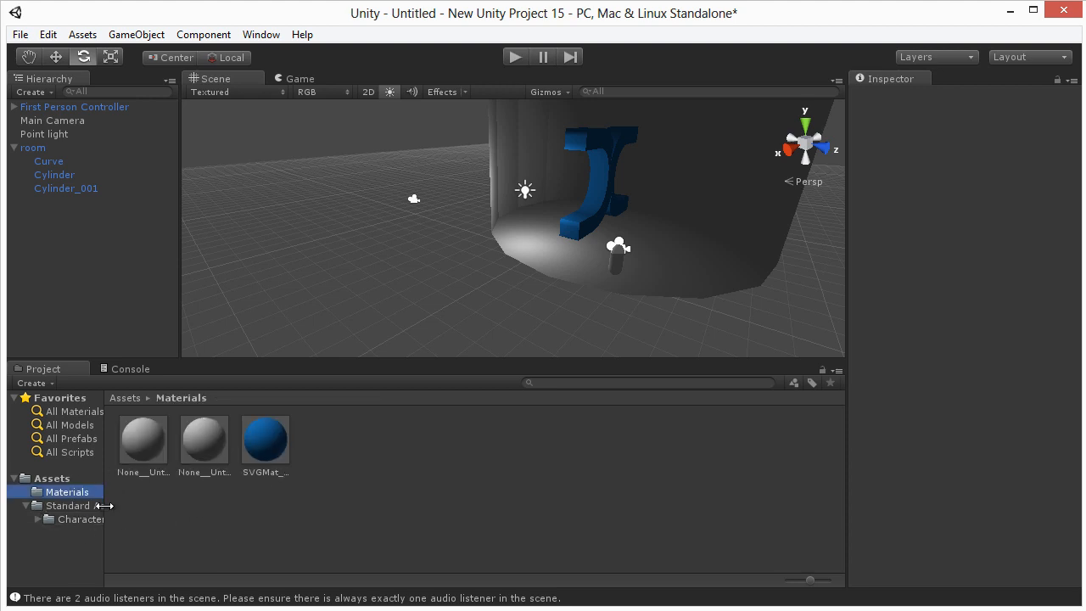
click(82, 506)
click(76, 493)
click(52, 479)
click(49, 498)
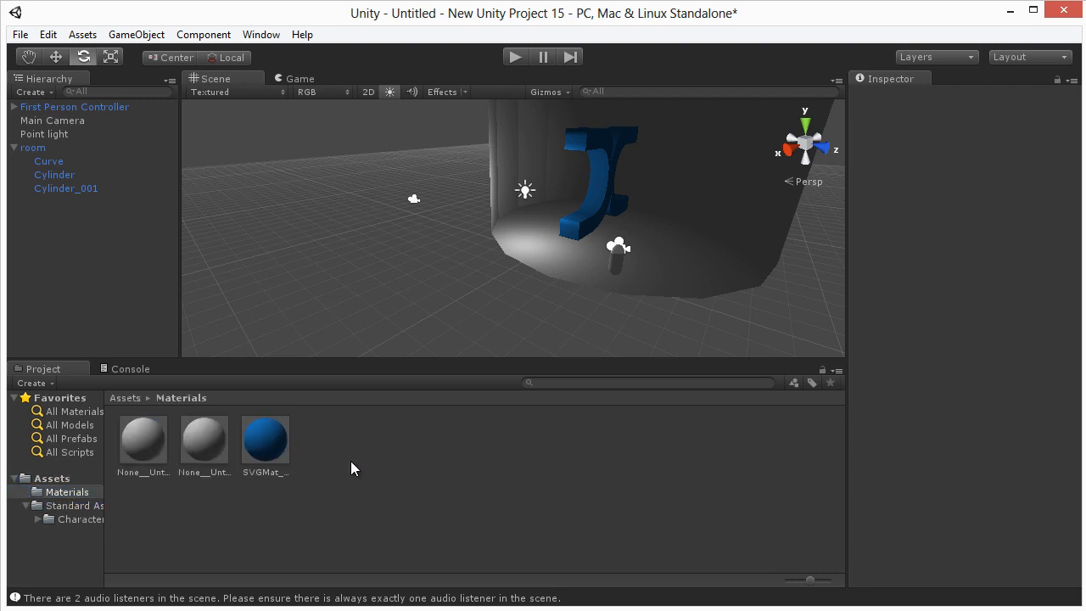
right_click(352, 458)
click(461, 282)
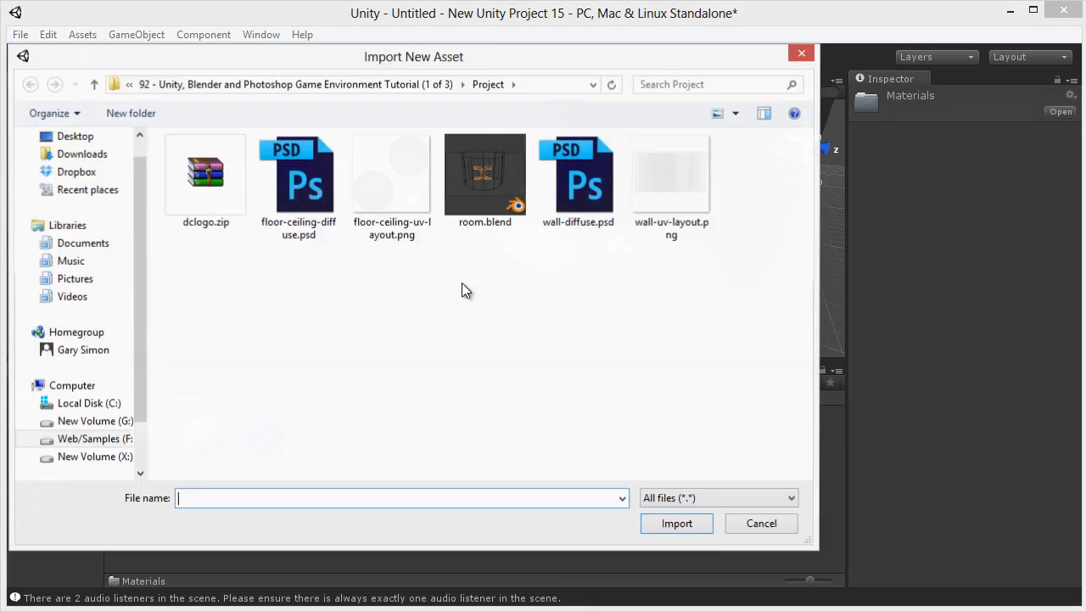
double_click(585, 206)
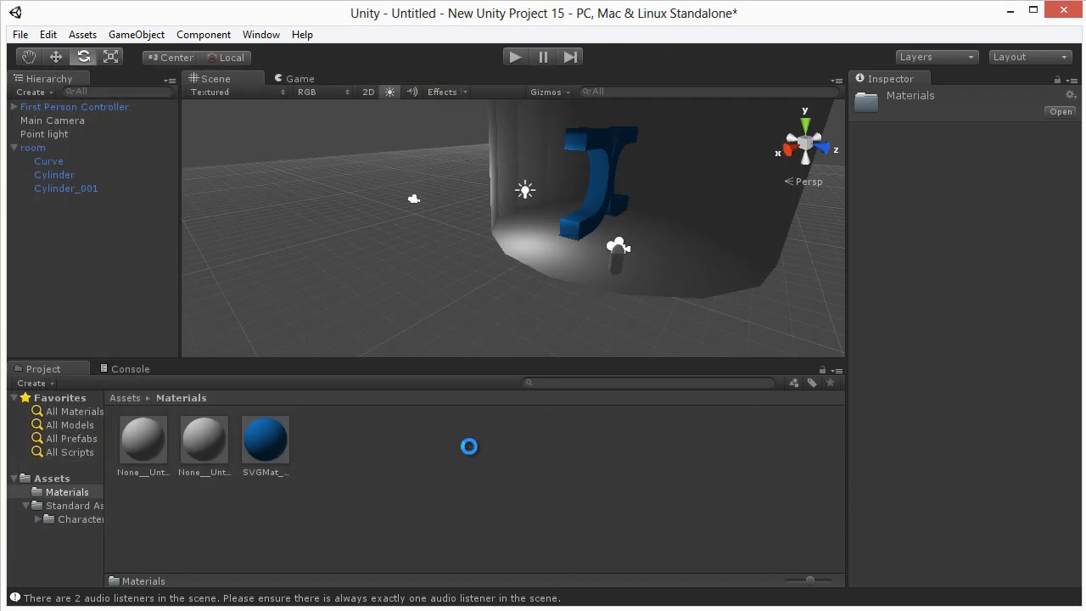
Step: Import floor-ceiling-diffuse.psd into the same Materials folder and clear the selection
right_click(458, 454)
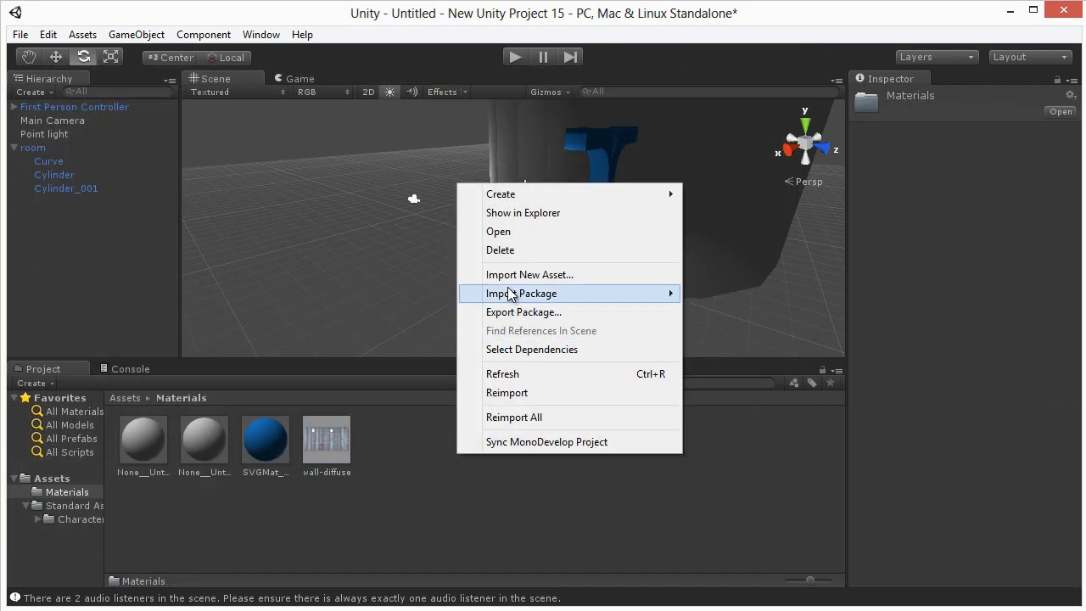
click(509, 275)
double_click(291, 182)
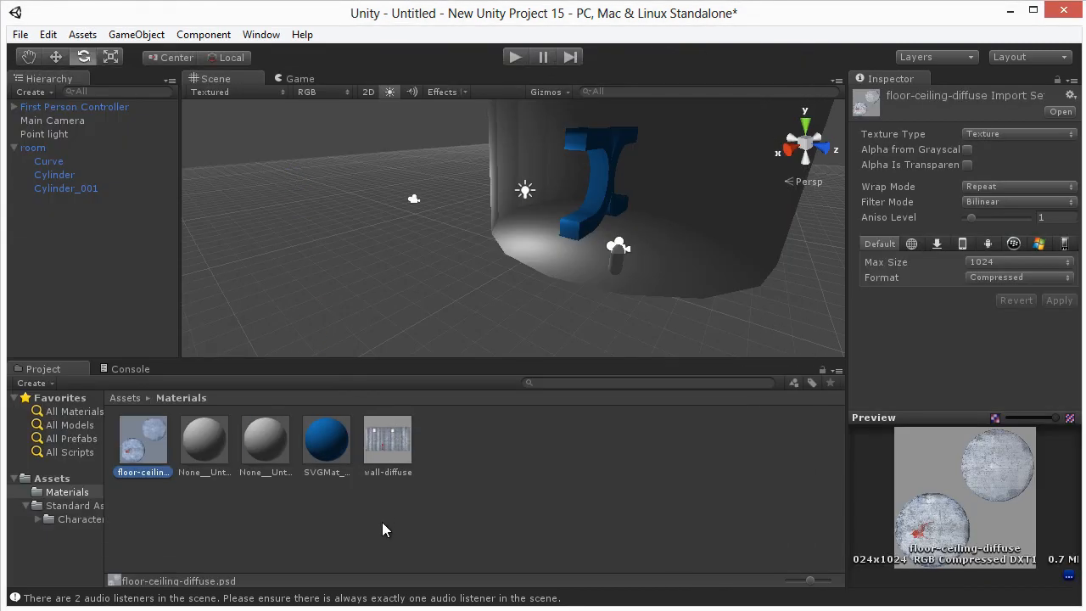
click(382, 523)
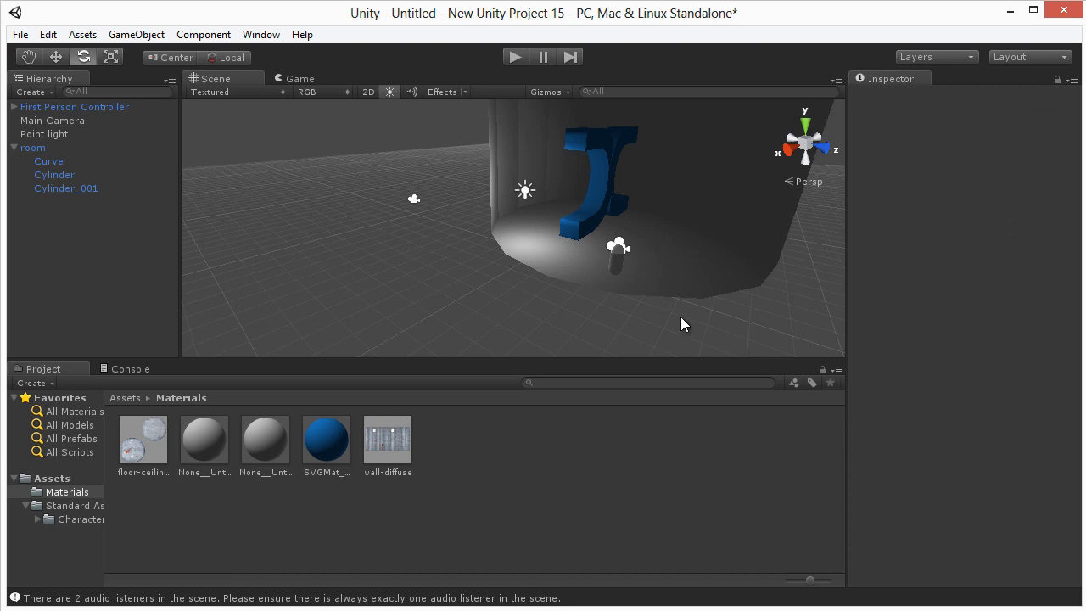
Step: Assign the wall-diffuse texture as the base texture of the material on Cylinder, the room's wall mesh
alt+drag(680, 316, 650, 319)
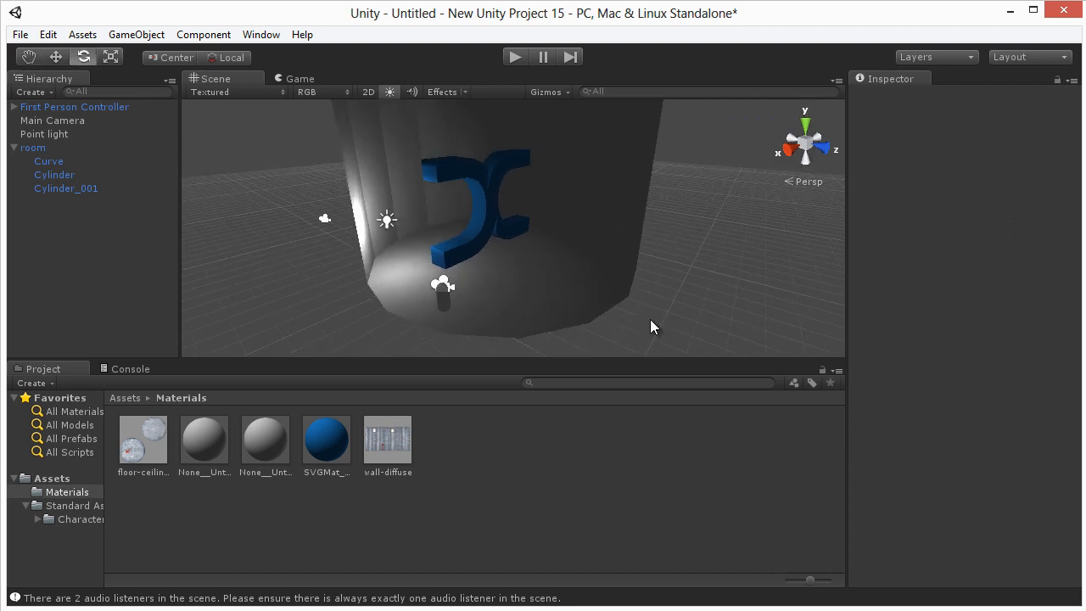
click(379, 143)
click(372, 154)
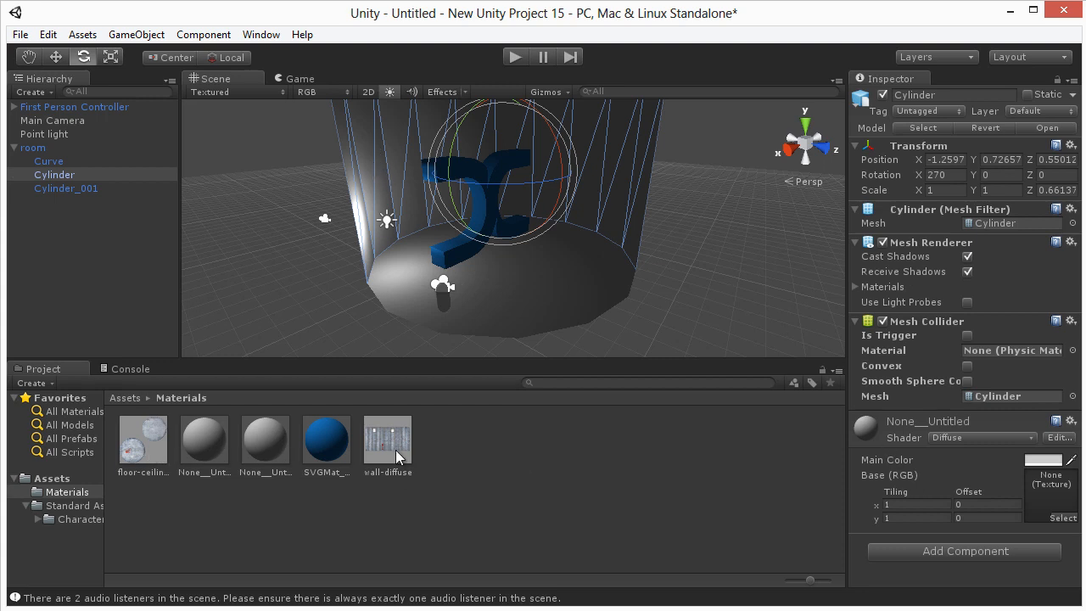
drag(396, 450, 1009, 520)
drag(1055, 502, 1052, 501)
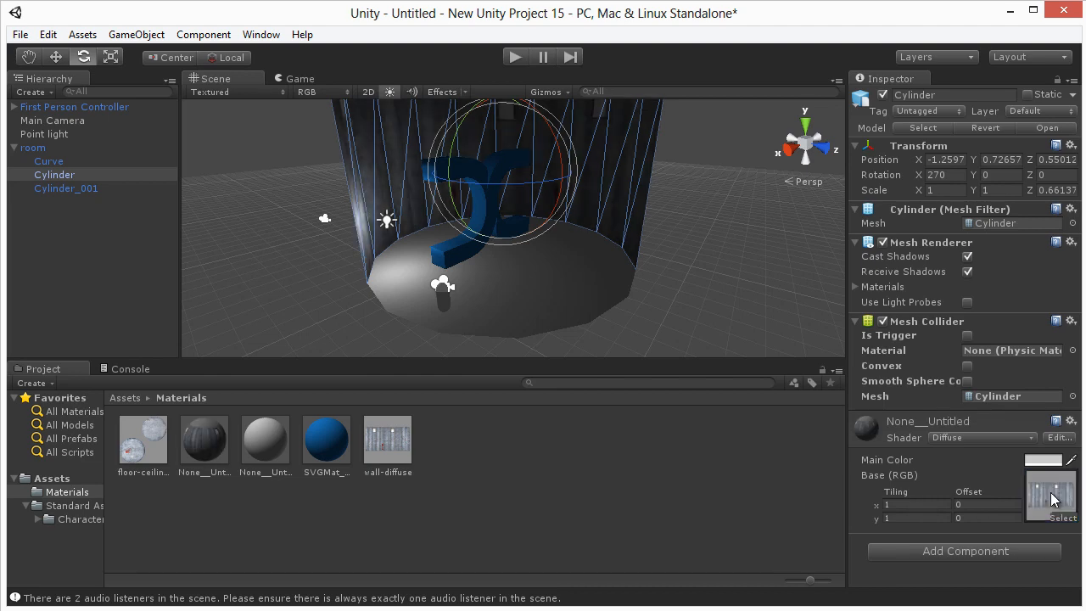
Step: Play-test the room with the textured walls, walking around to inspect the walls and ceiling, and return to editing
alt+drag(555, 279, 360, 216)
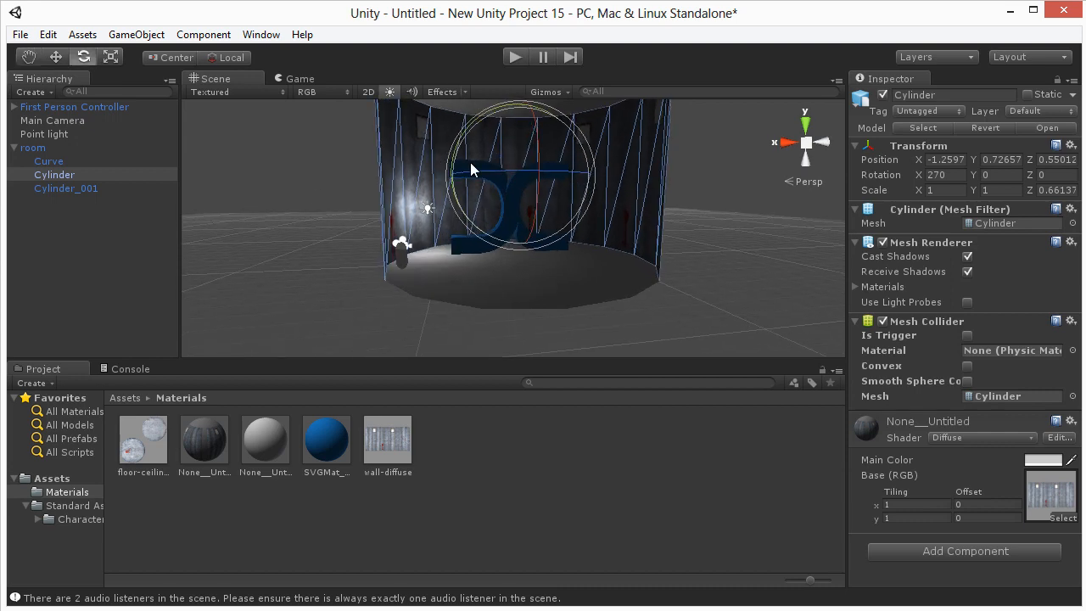
click(515, 57)
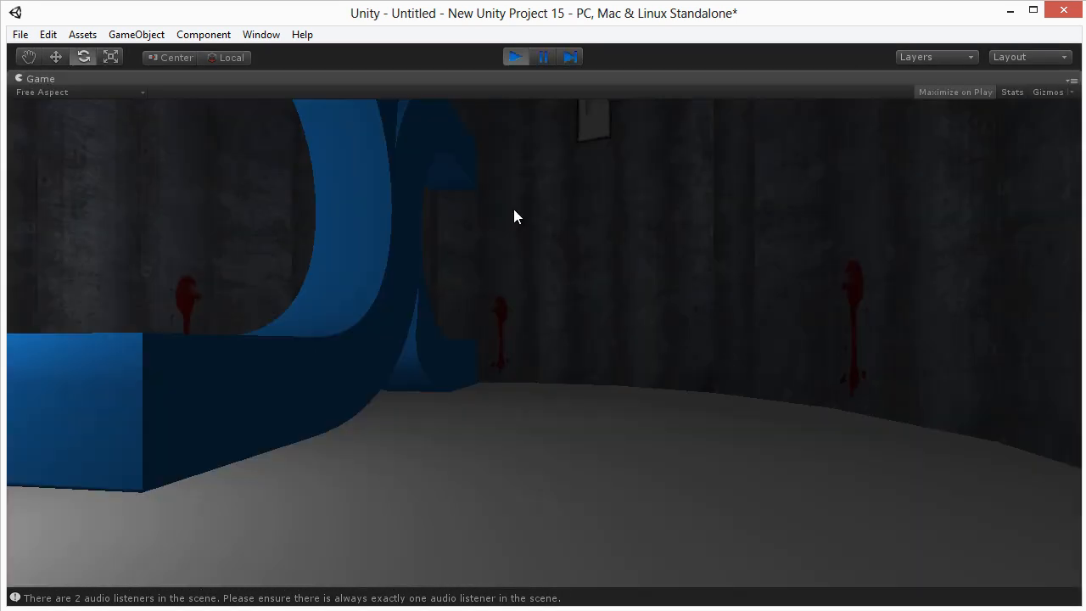
key(d)
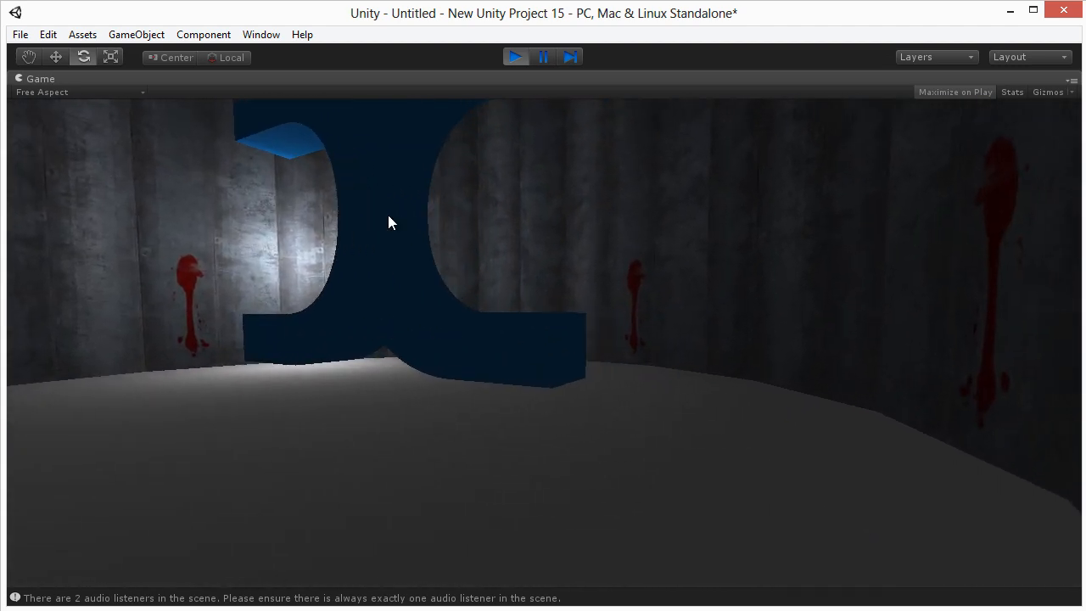
key(a)
key(w)
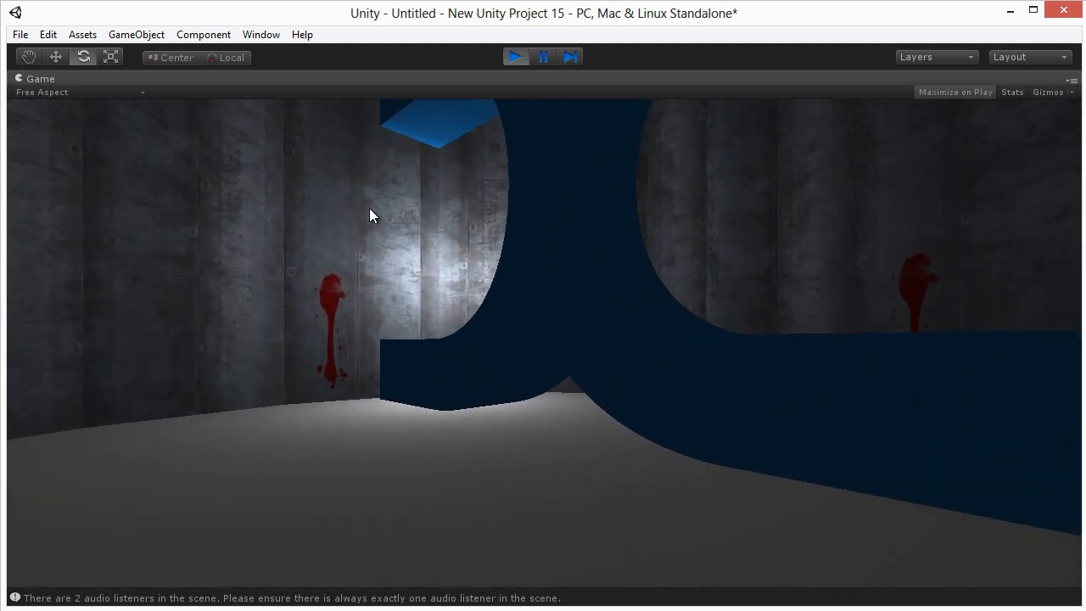
key(a)
key(d)
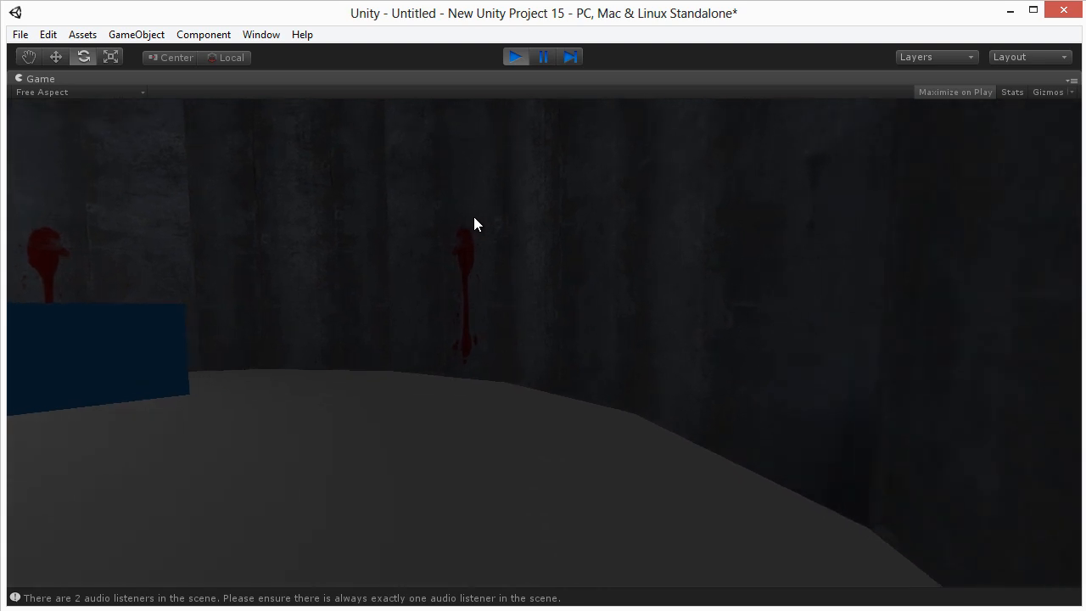
key(w)
key(w)
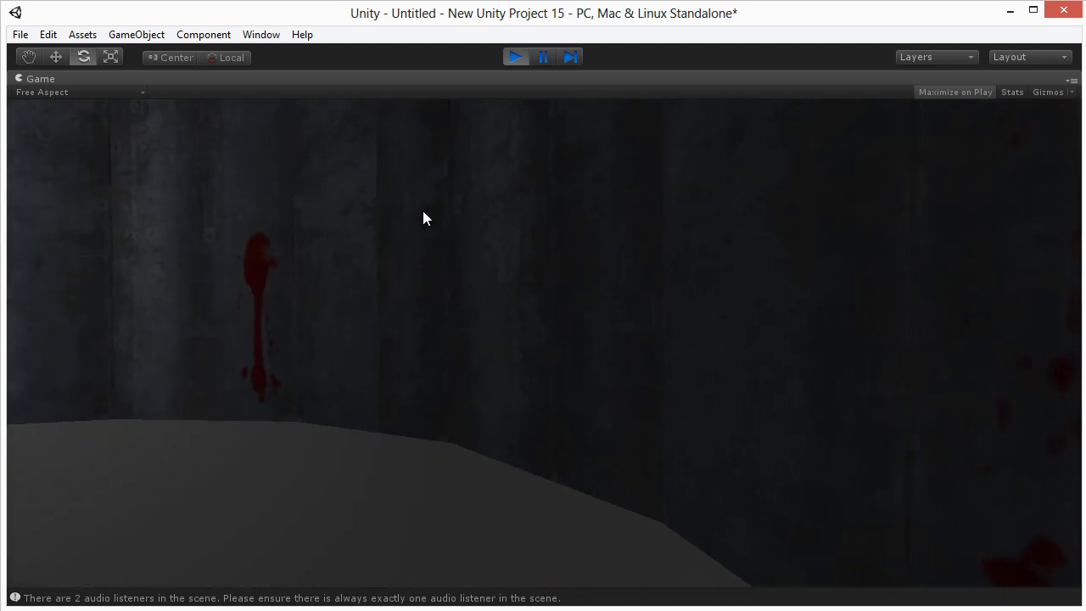
key(w)
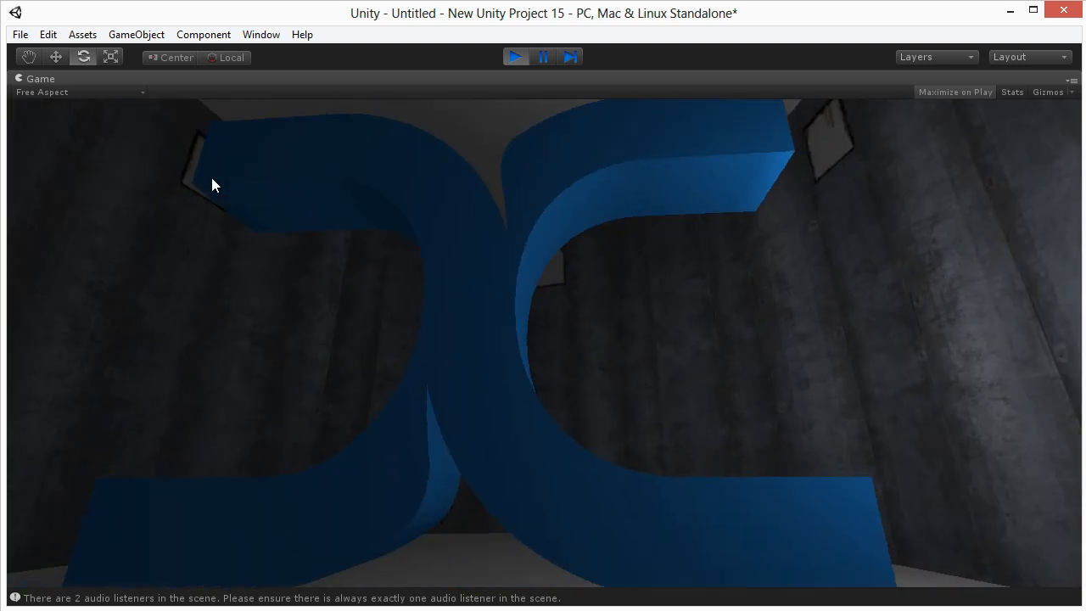
key(d)
key(d)
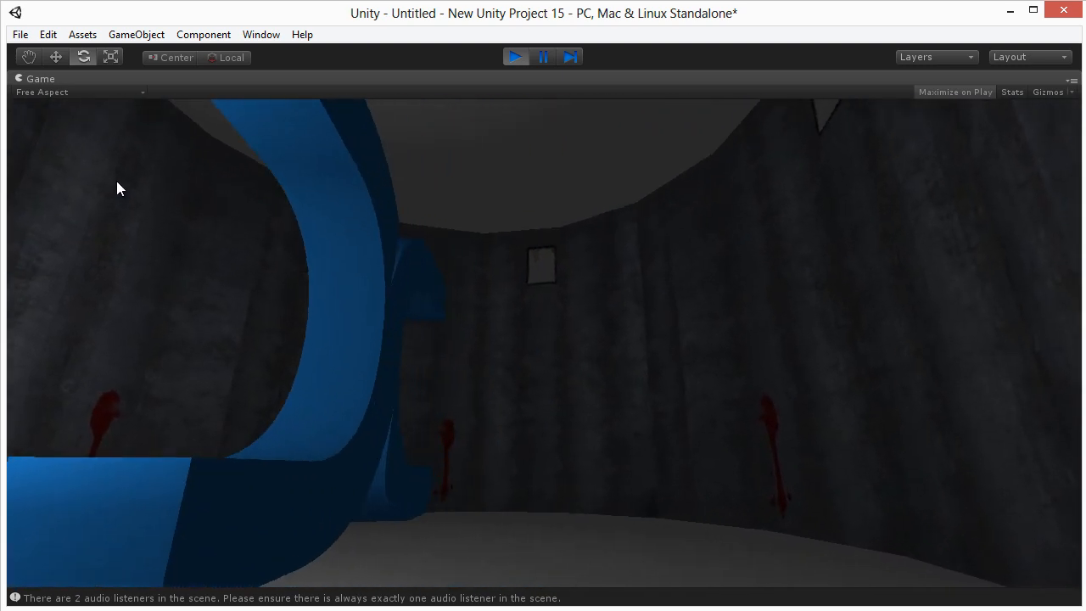
key(d)
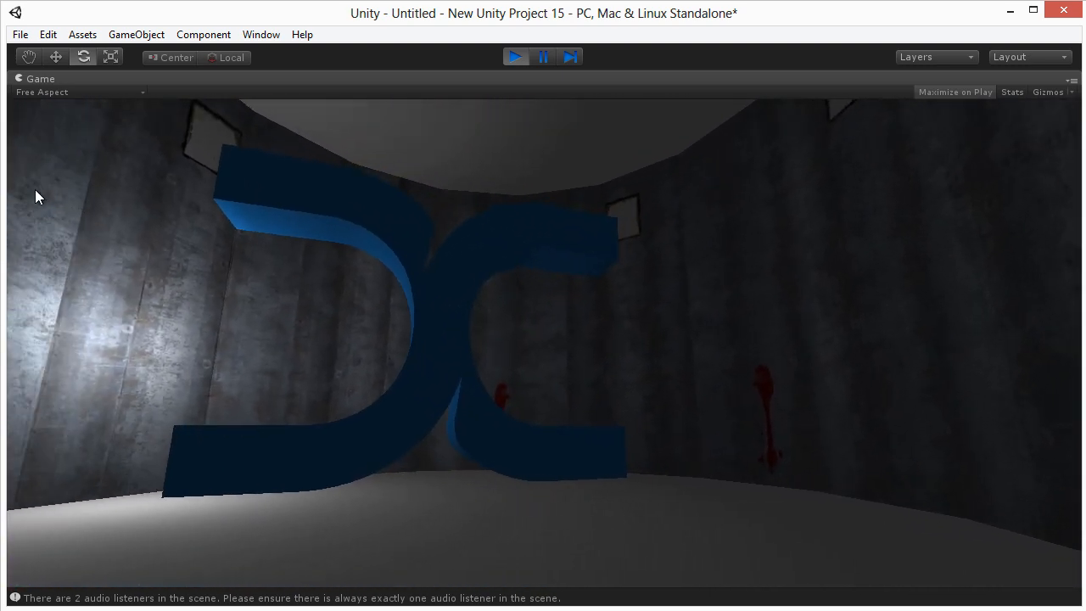
key(w)
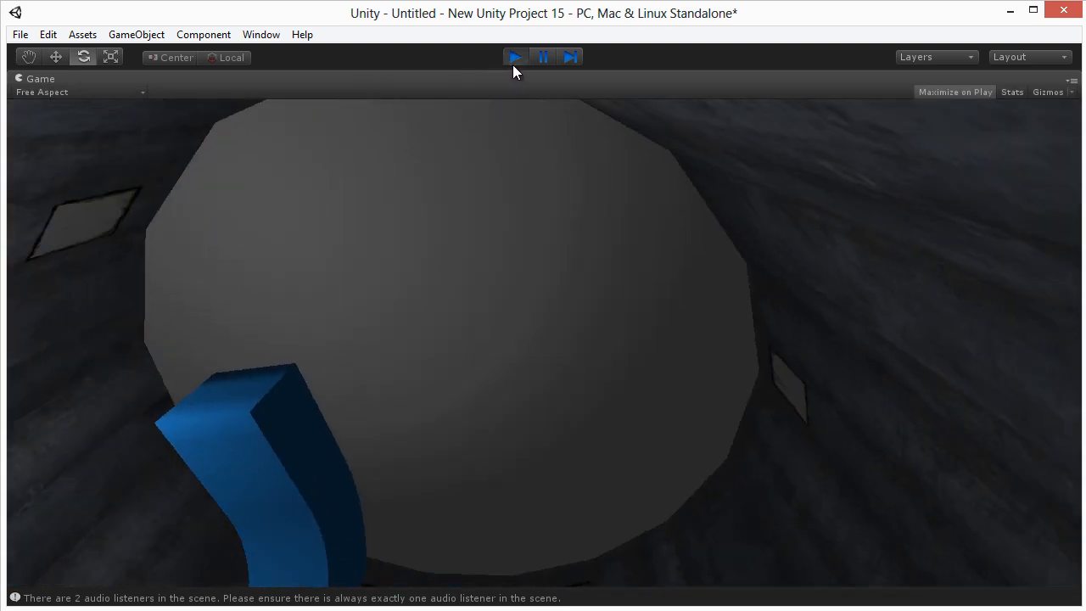
click(513, 59)
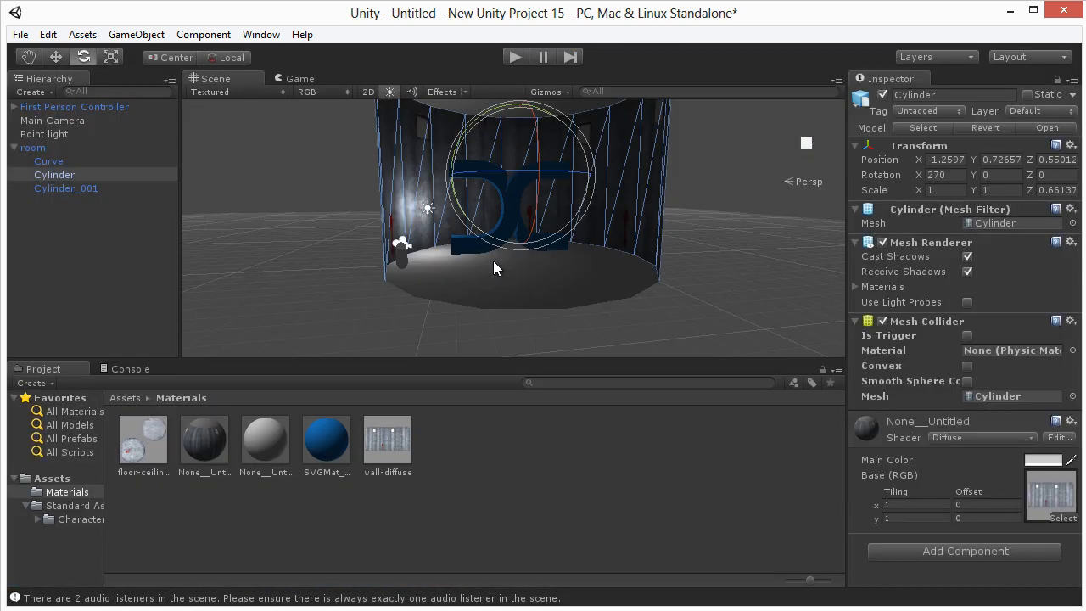
Step: Change the shader of the Cylinder wall's material to Bumped Diffuse
scroll(580, 246, down, 3)
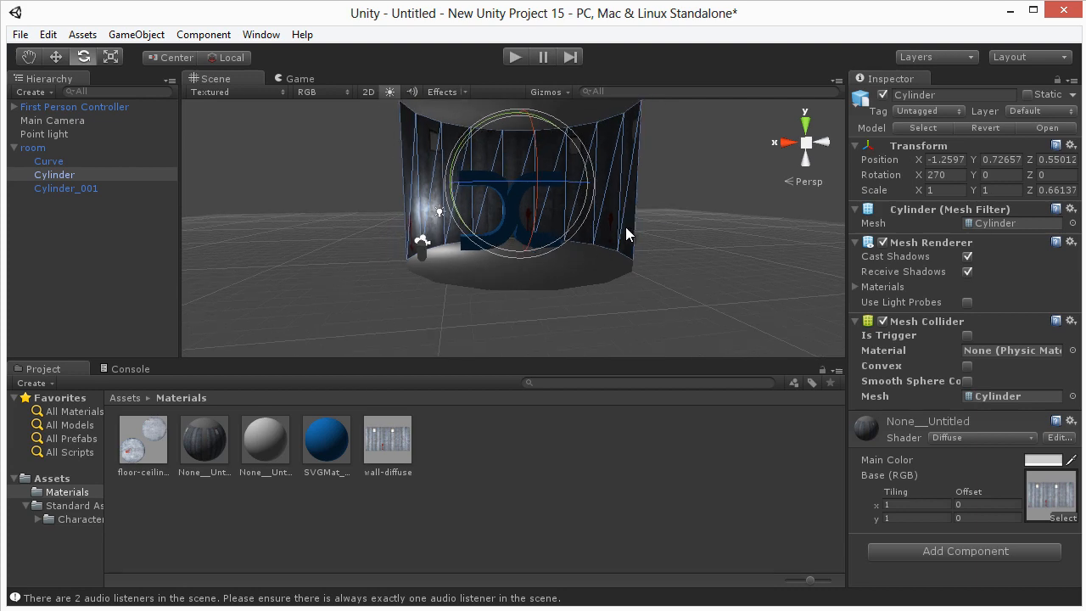
click(976, 436)
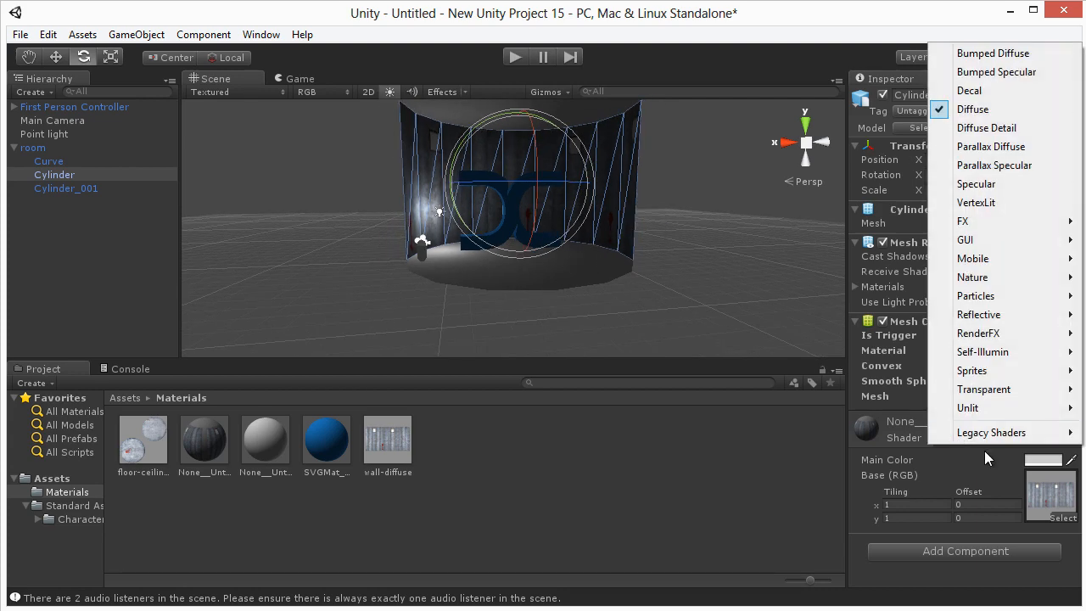
click(981, 54)
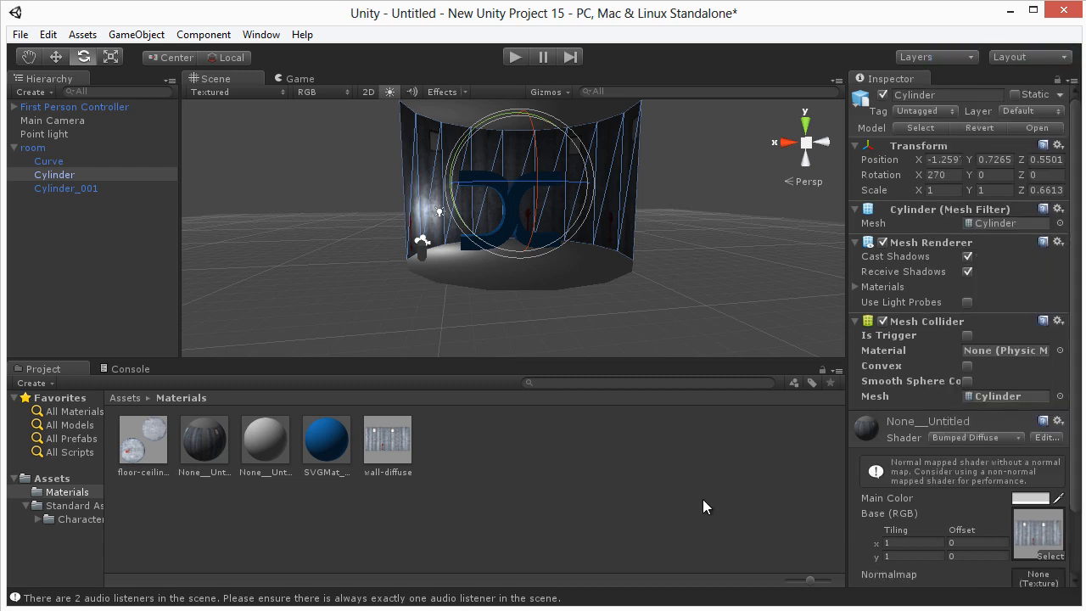
Step: Switch to Photoshop and copy the entire wall-diffuse.psd canvas with all its layers merged
scroll(951, 516, down, 3)
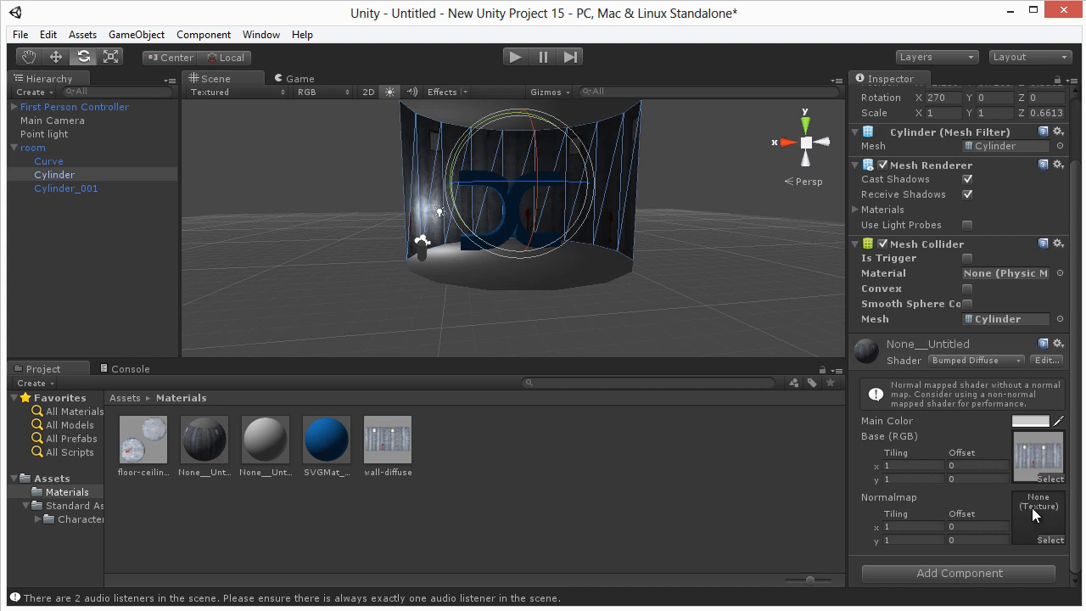
click(586, 482)
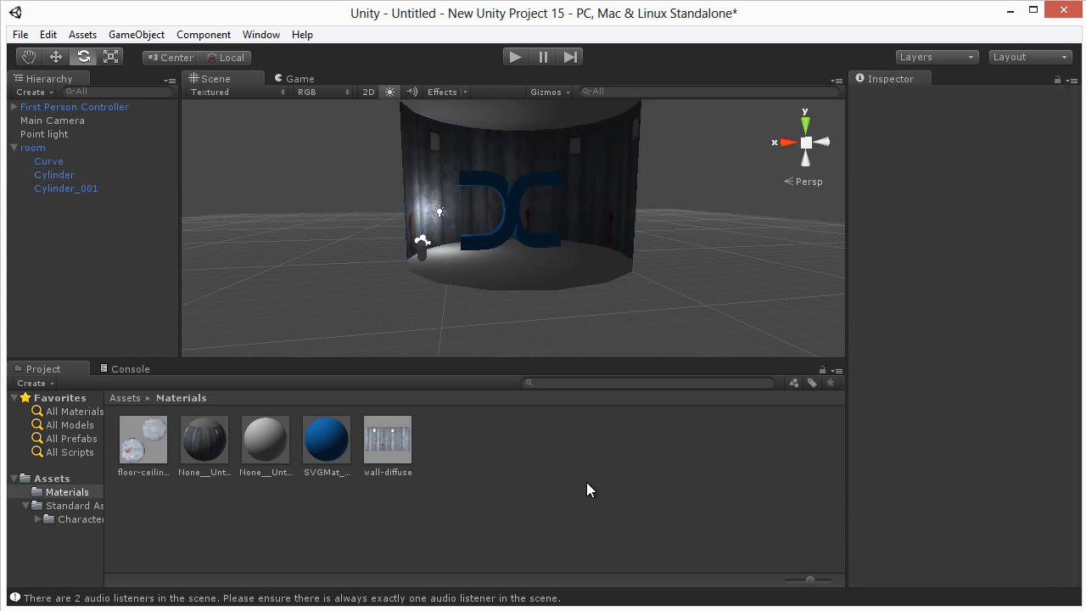
key(alt+Tab)
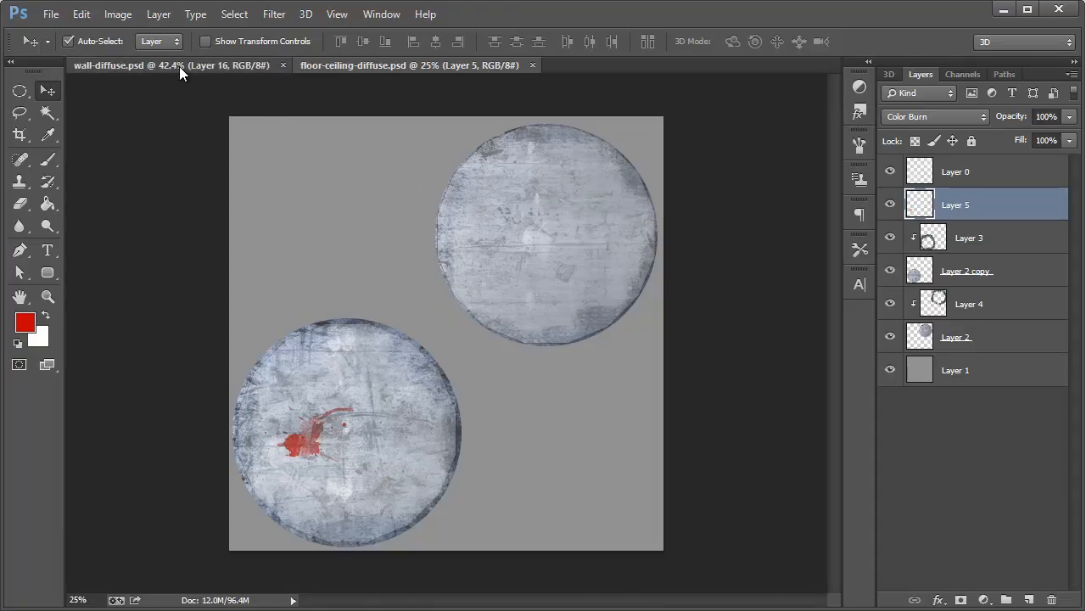
click(179, 67)
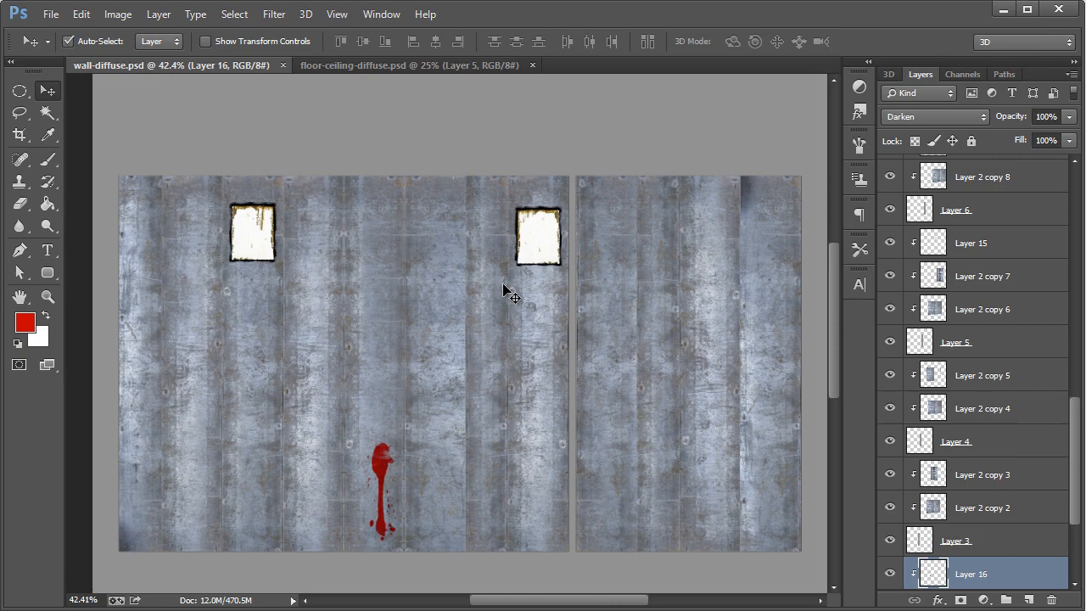
key(ctrl+a)
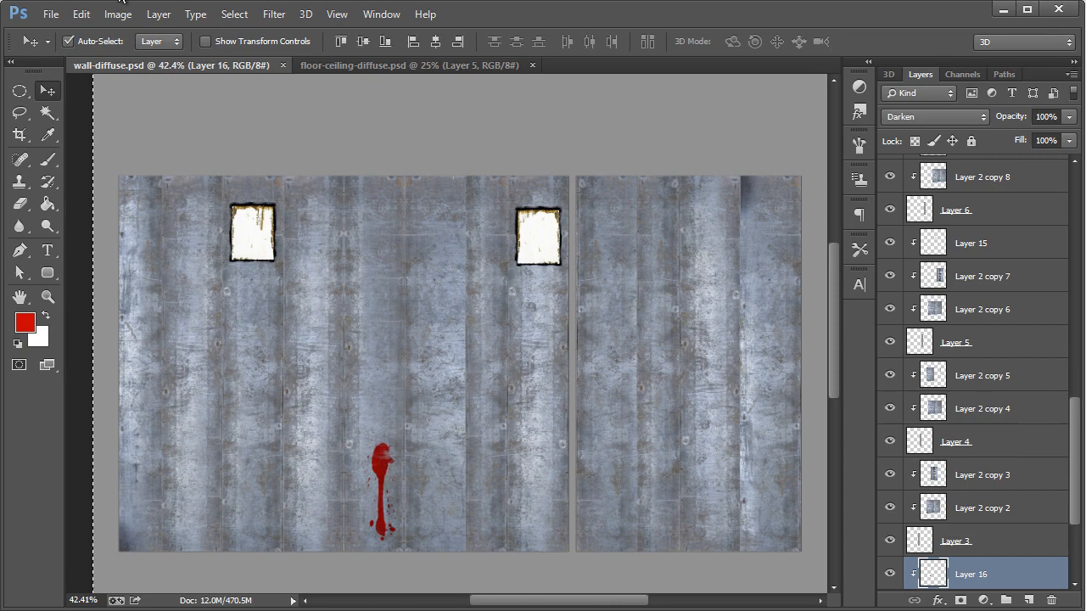
click(81, 15)
click(85, 144)
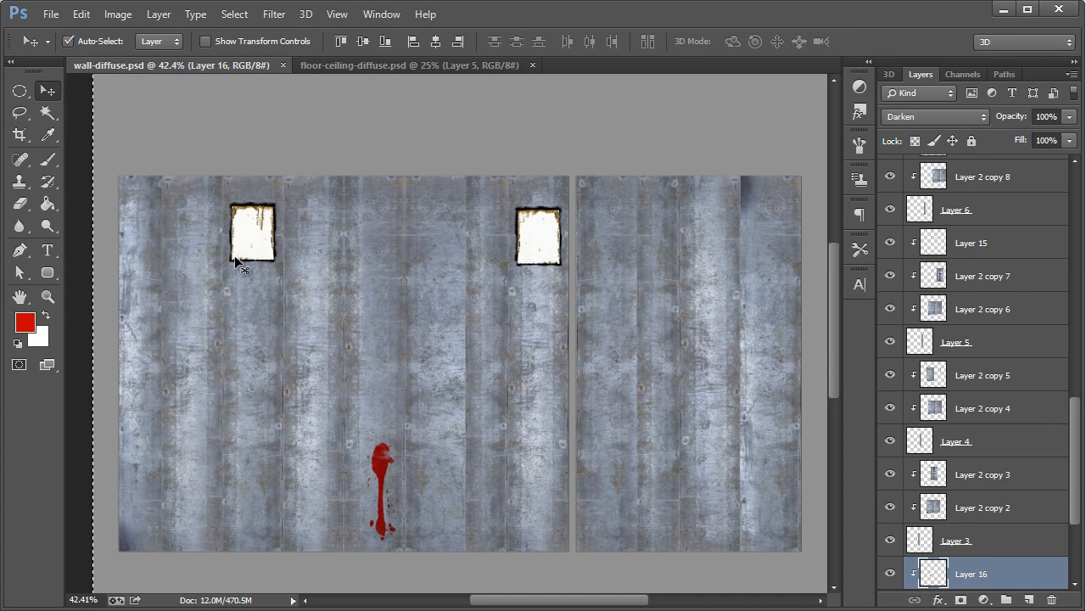
Step: Create a new 2048 × 2048 pixel document with a transparent background and paste the copied wall texture into it
click(51, 14)
click(59, 34)
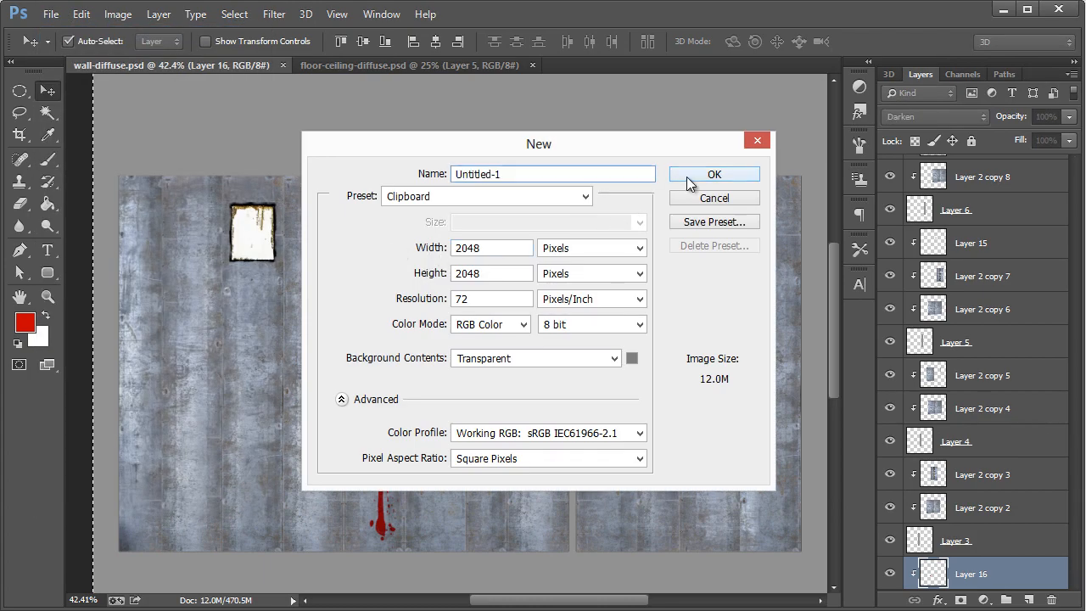
click(686, 176)
key(ctrl+v)
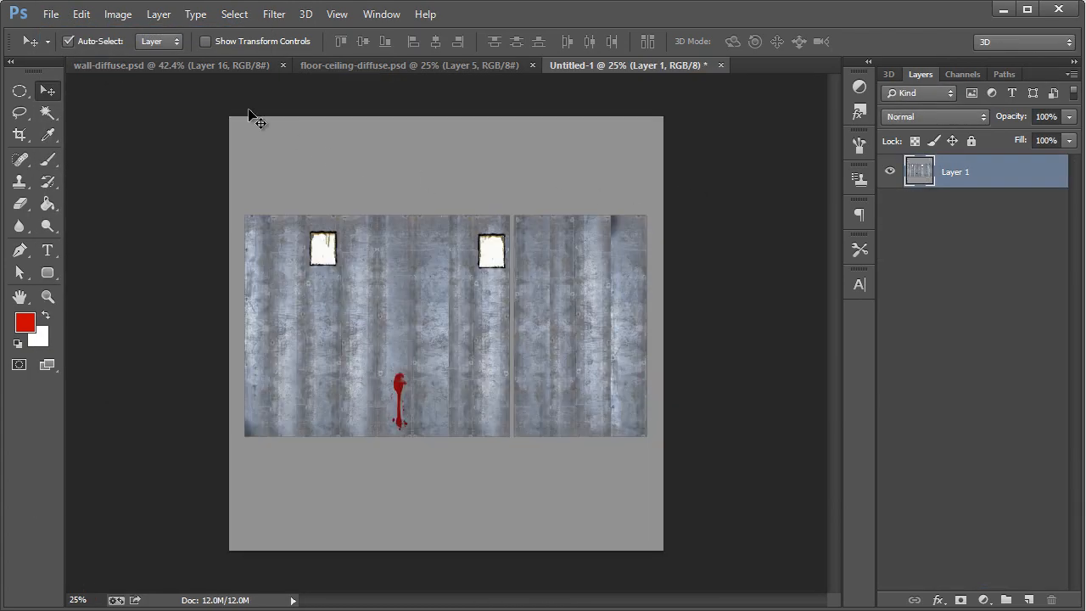
Step: Desaturate the pasted wall texture and convert it to a normal map with the NVIDIA NormalMapFilter at scale 15
click(117, 18)
mouse_move(116, 57)
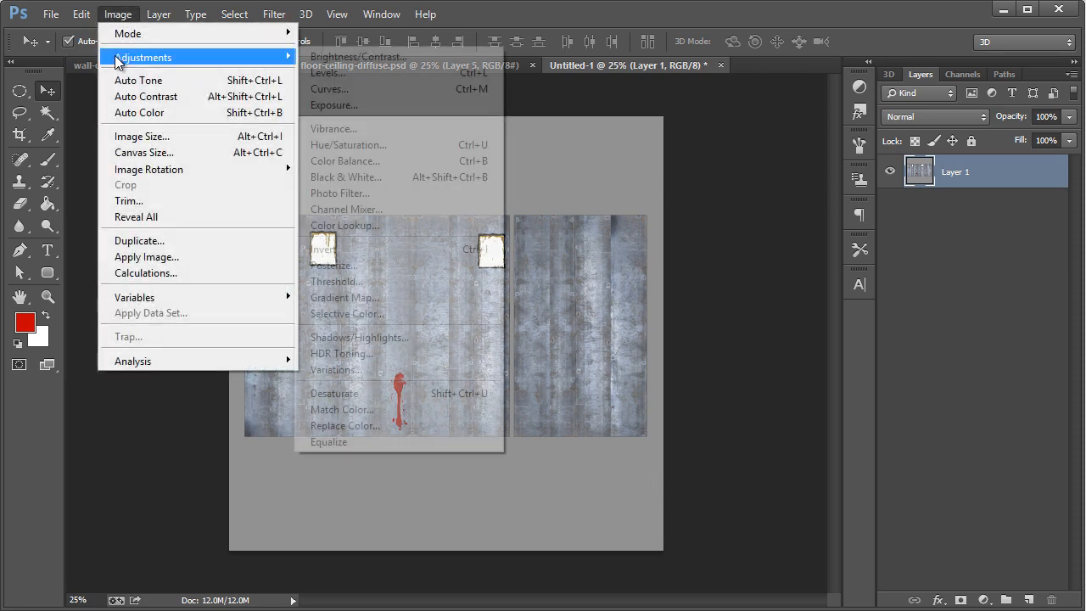
click(356, 393)
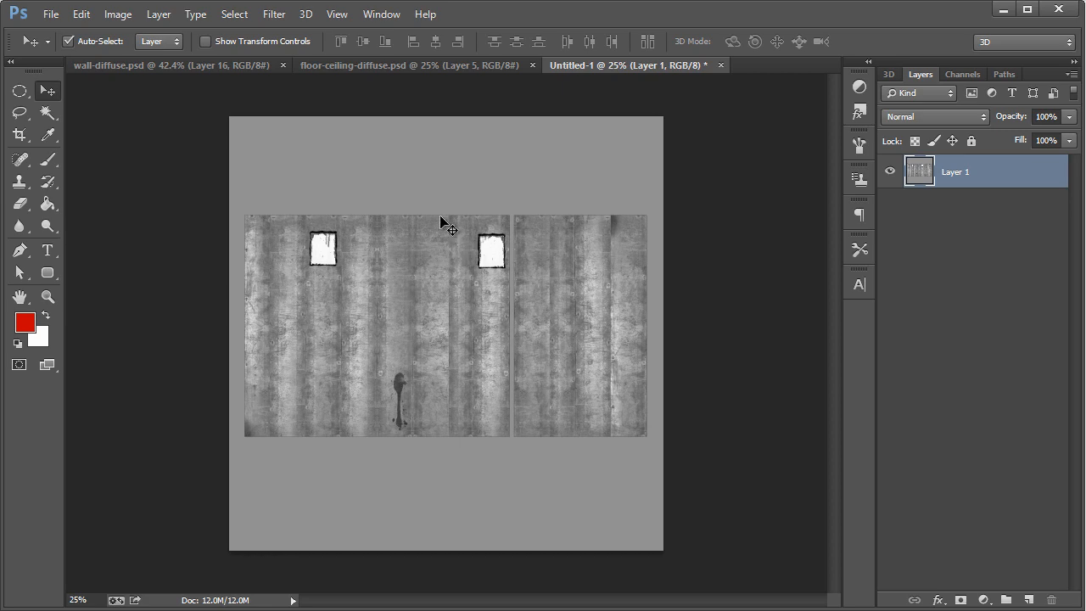
click(276, 14)
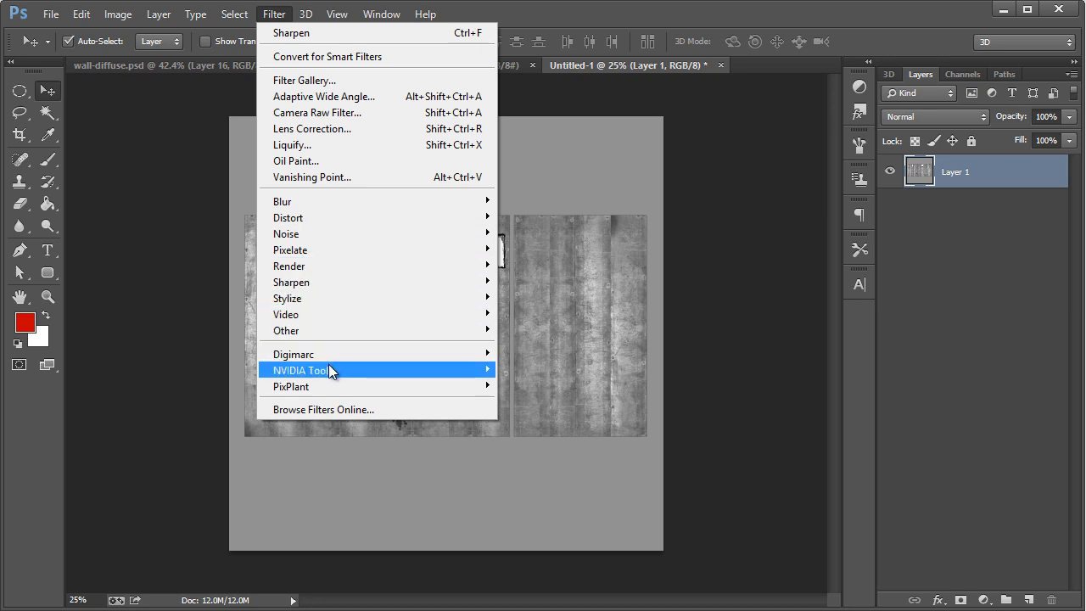
mouse_move(472, 376)
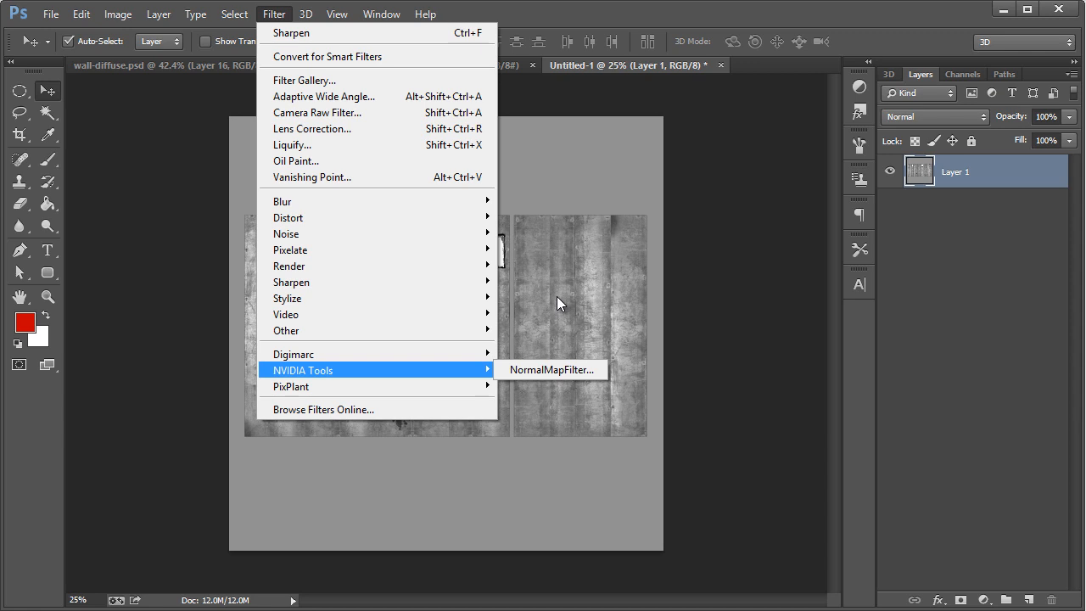
click(535, 375)
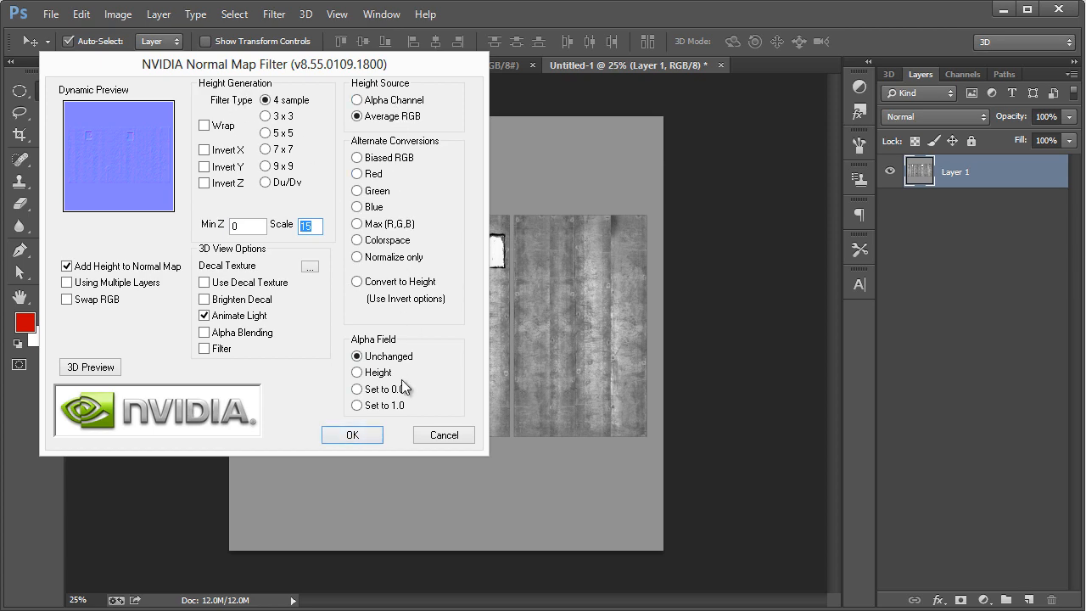
click(371, 441)
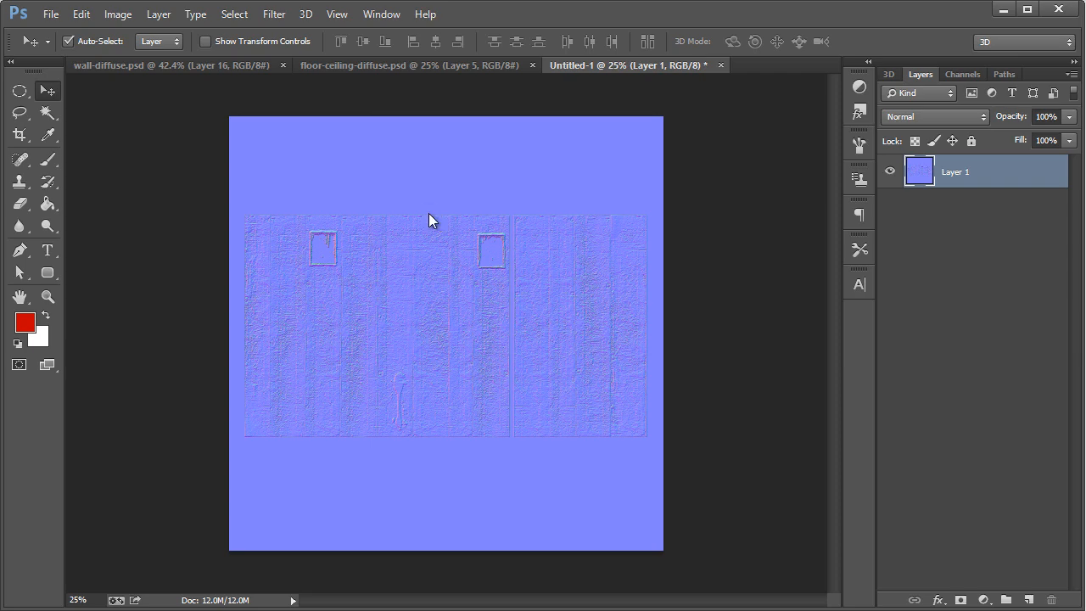
Step: Save the wall normal map as wall-normal.psd in the Project folder, alongside the diffuse textures
key(ctrl+shift+s)
click(373, 207)
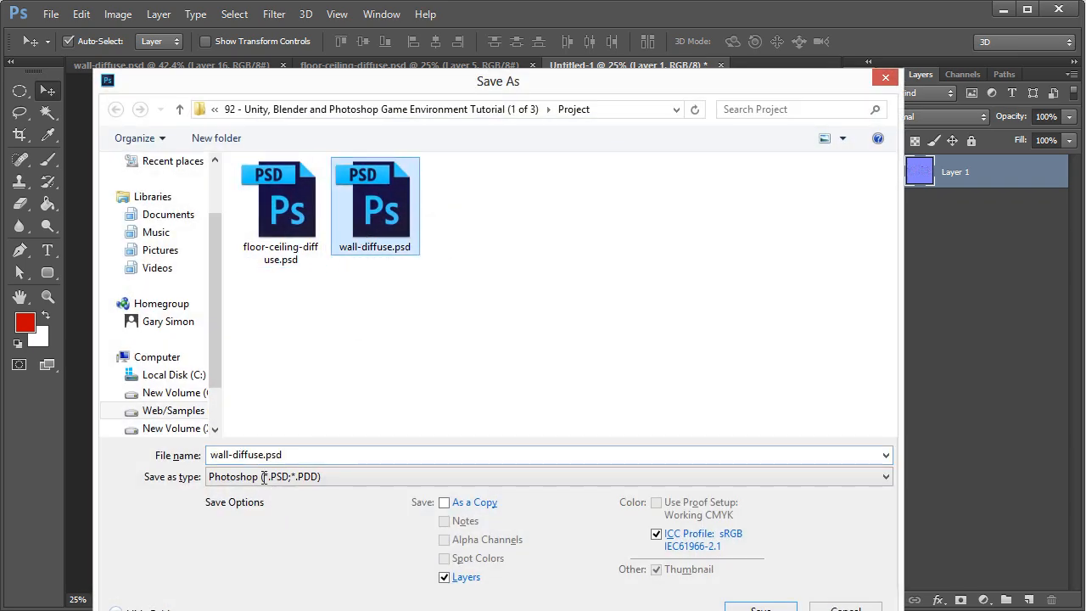
click(250, 454)
drag(233, 456, 259, 455)
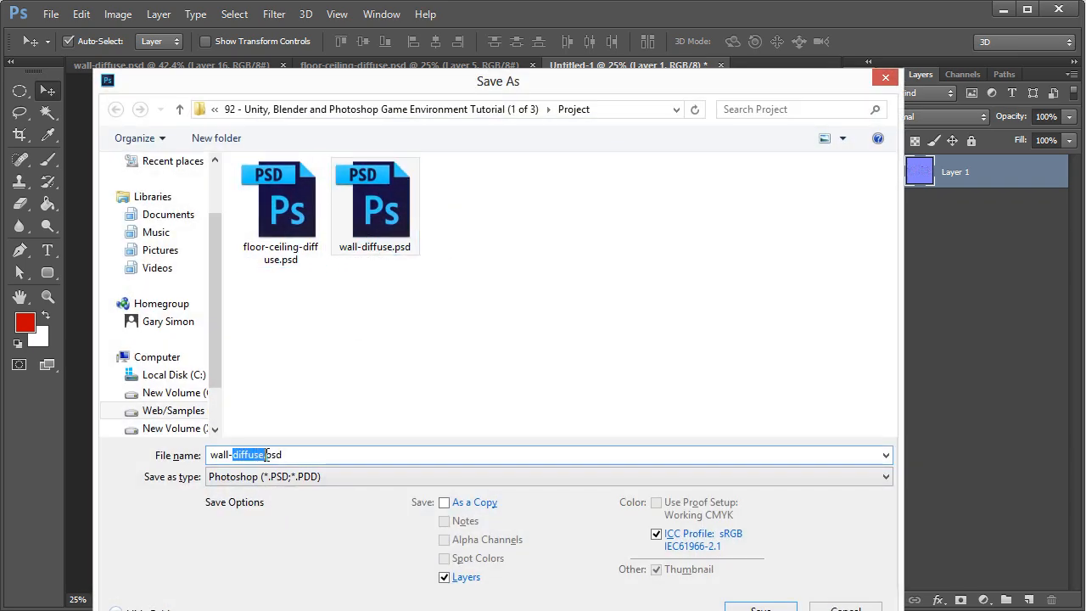
text(nor)
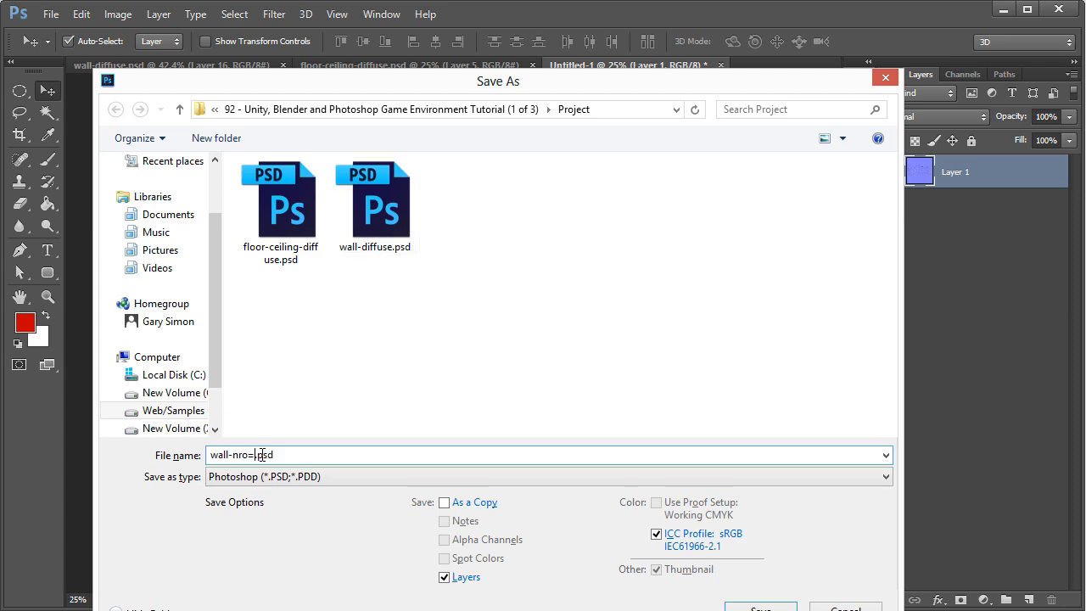
key(Return)
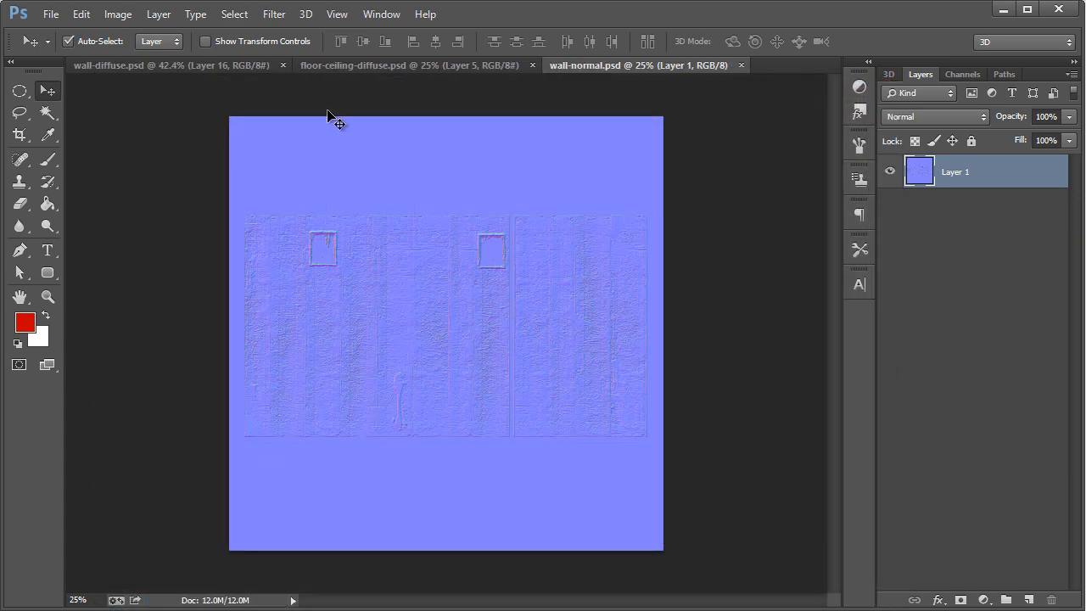
Step: Copy the merged floor-ceiling-diffuse.psd canvas and paste it into a new 2048 × 2048 pixel document
click(327, 66)
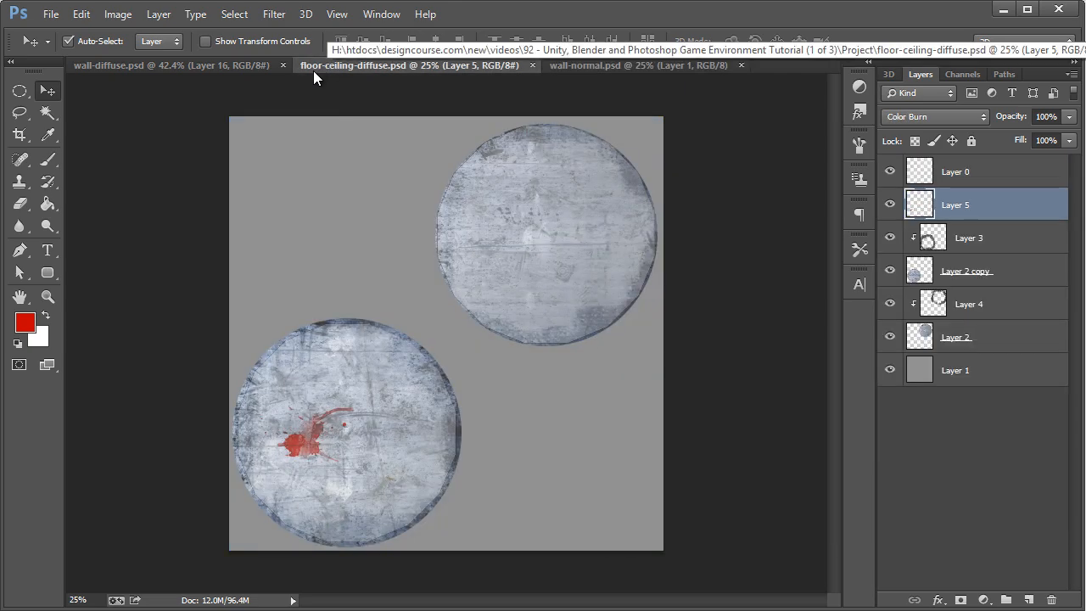
key(ctrl+a)
click(79, 16)
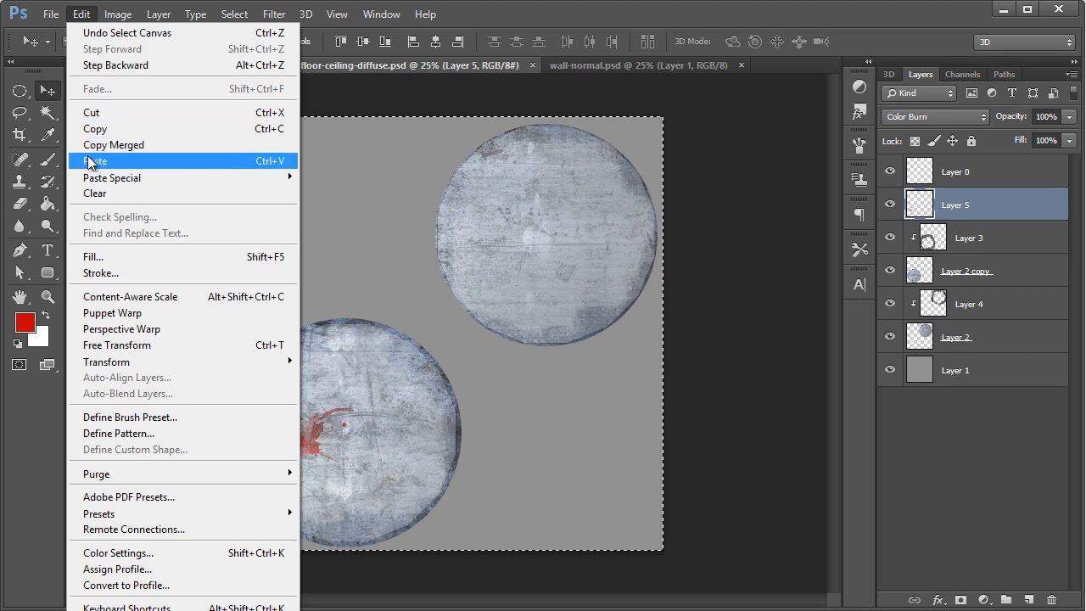
click(113, 145)
key(ctrl+n)
key(Return)
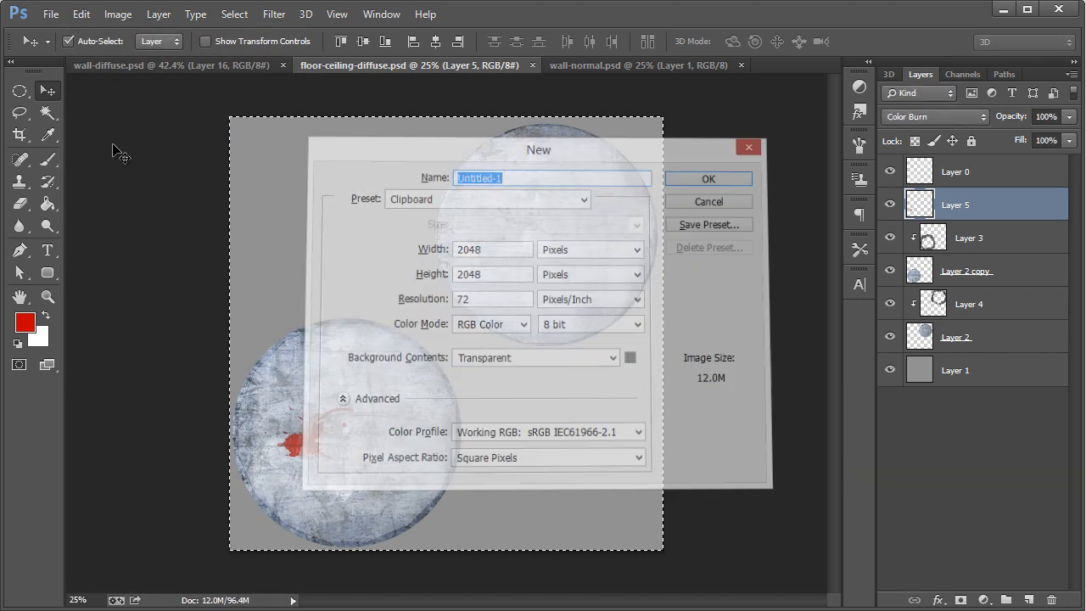
key(ctrl+v)
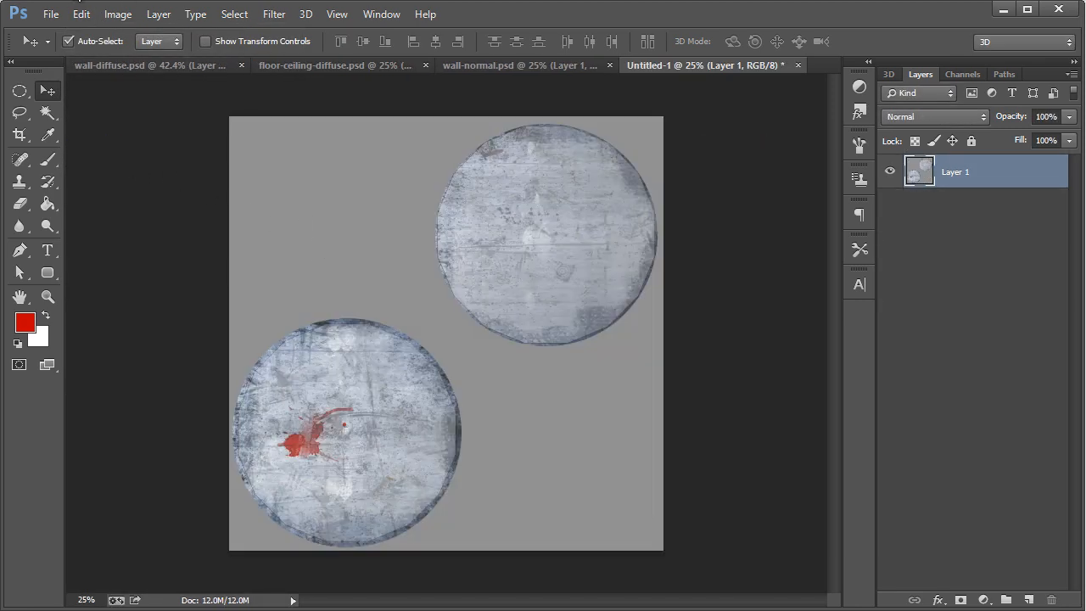
Step: Desaturate the pasted floor and ceiling texture and convert it to a normal map with the NVIDIA NormalMapFilter
click(117, 14)
mouse_move(144, 56)
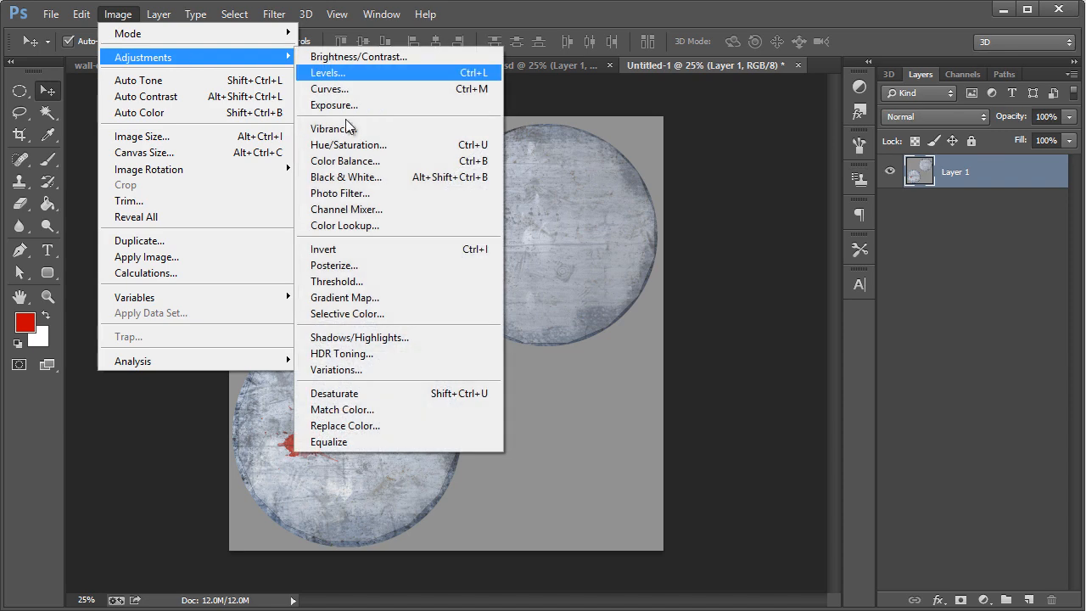
click(339, 390)
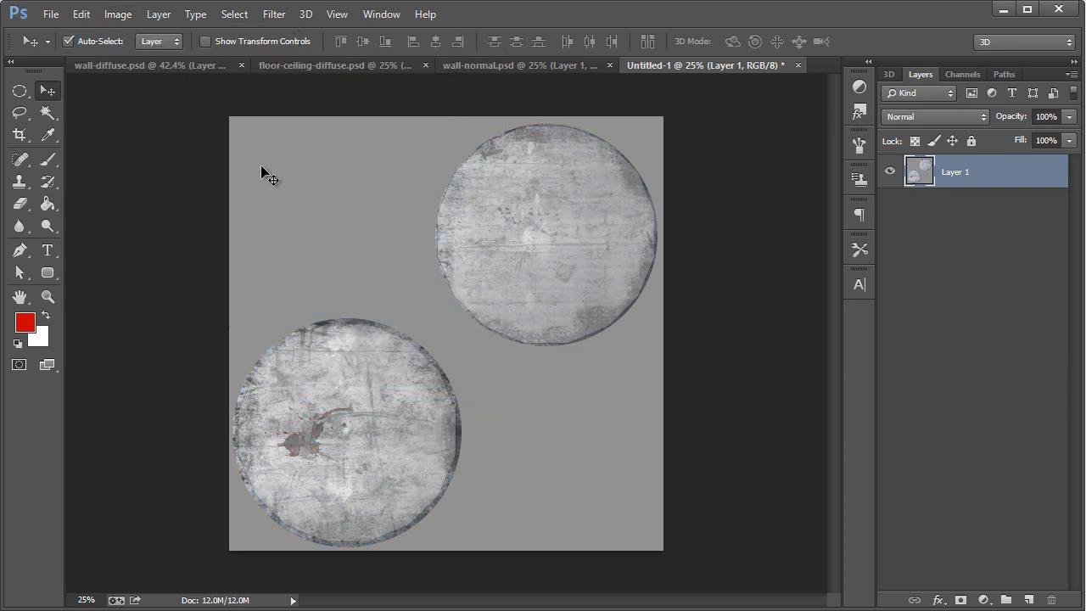
click(274, 14)
mouse_move(340, 376)
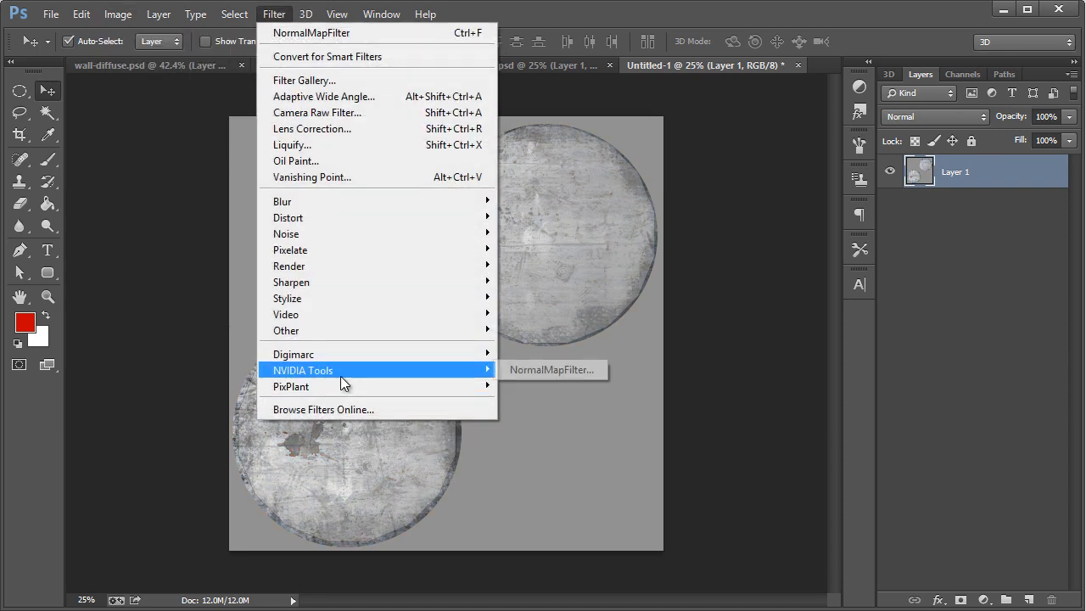
click(527, 370)
click(354, 433)
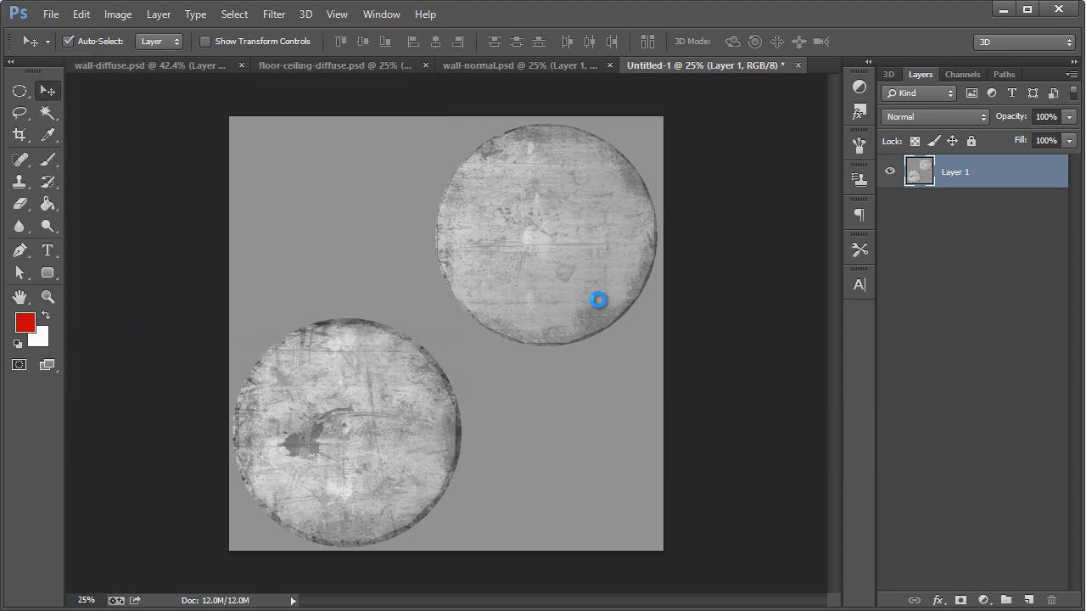
Step: Save the floor and ceiling normal map as floor-ceiling-normal.psd in the Project folder
key(ctrl+alt+shift+s)
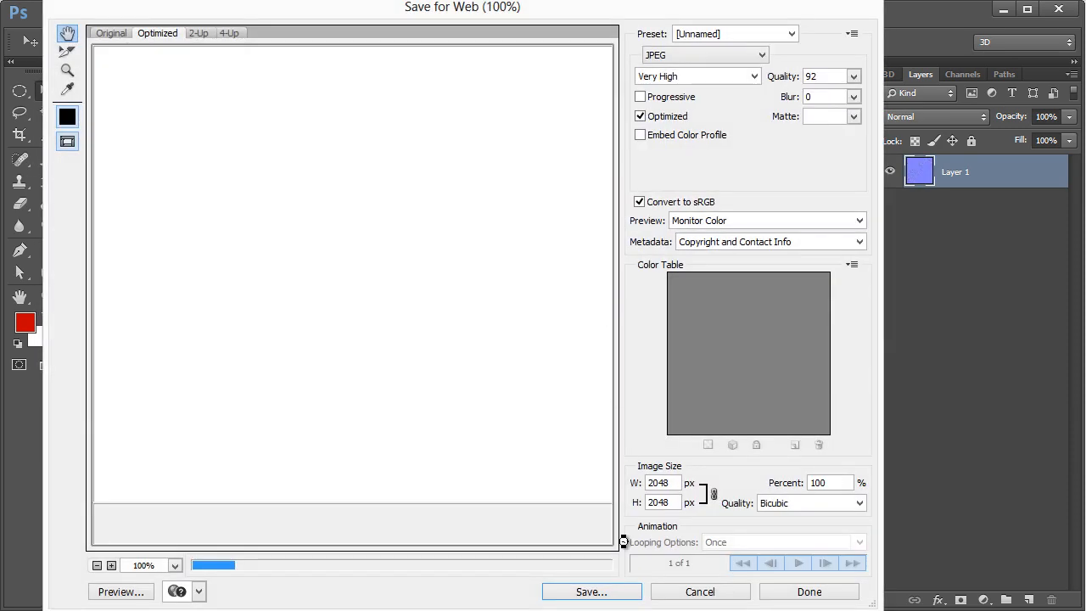
key(Escape)
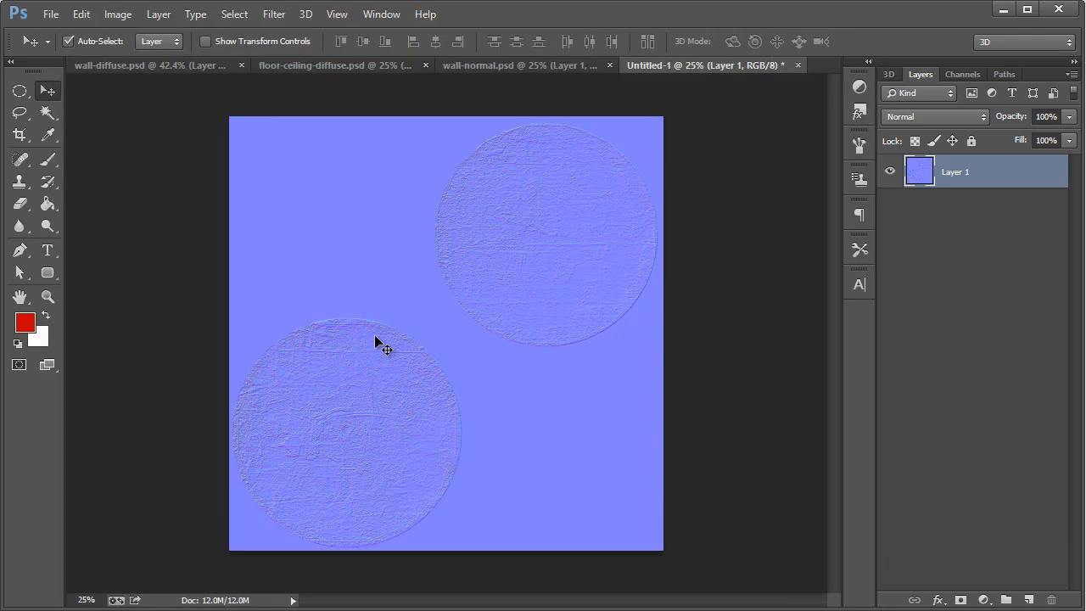
key(ctrl+s)
click(279, 204)
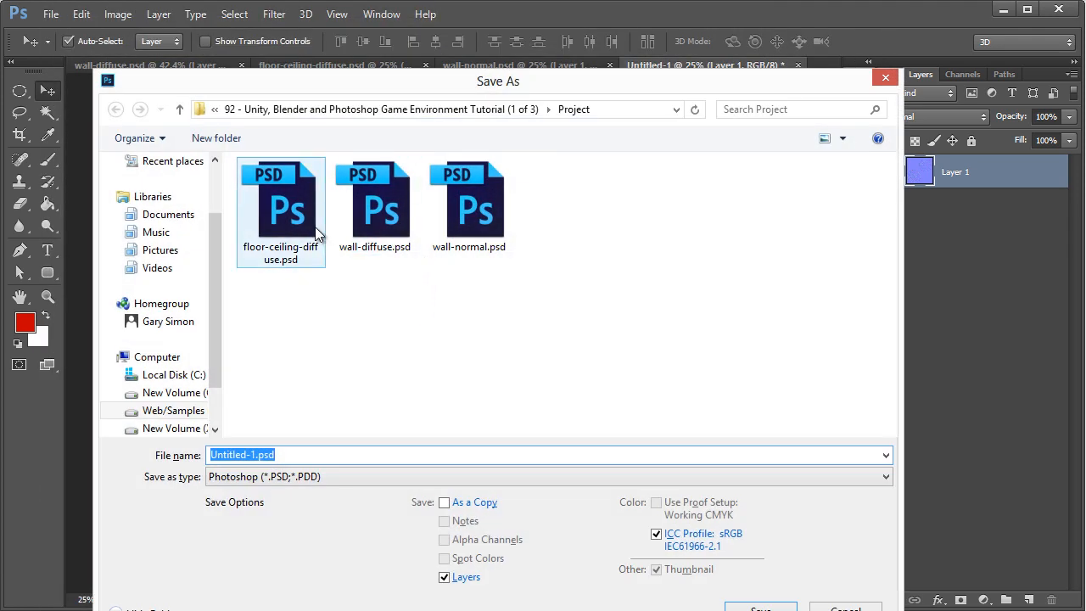
double_click(286, 455)
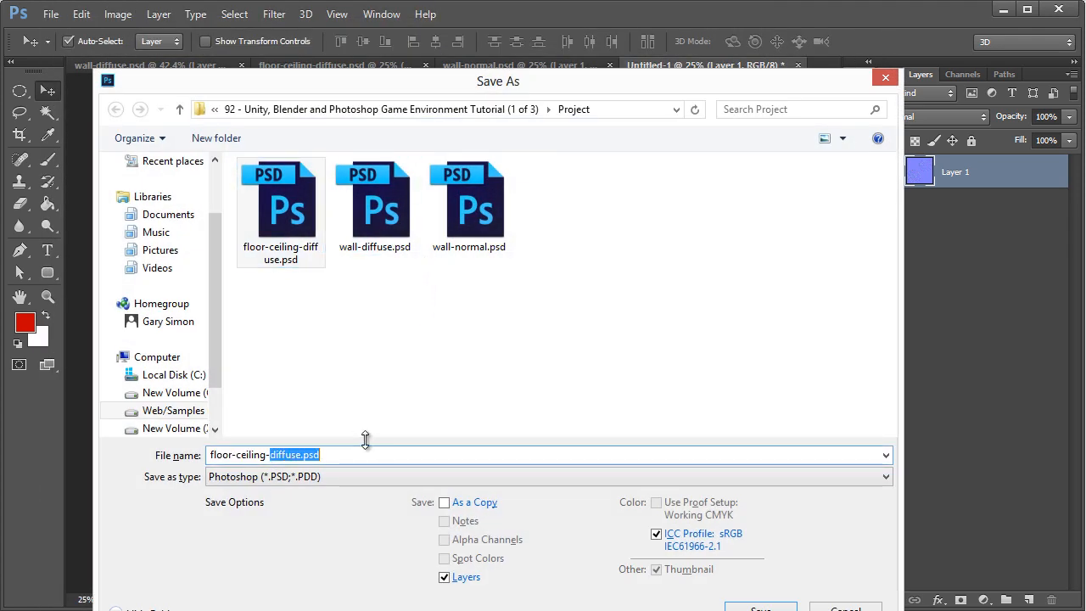
text(normal)
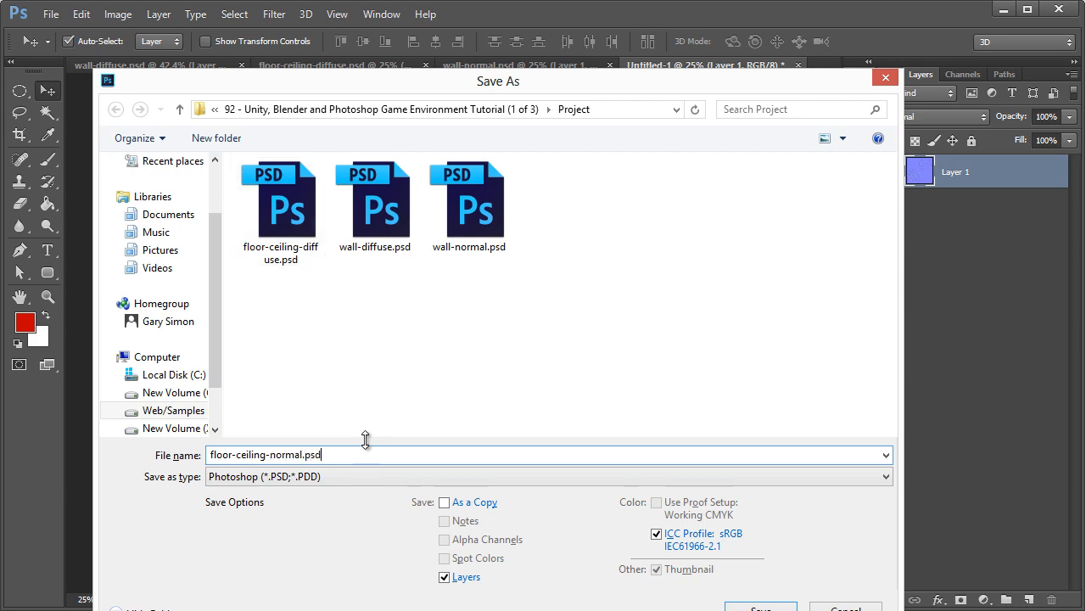
text(.psd)
key(Return)
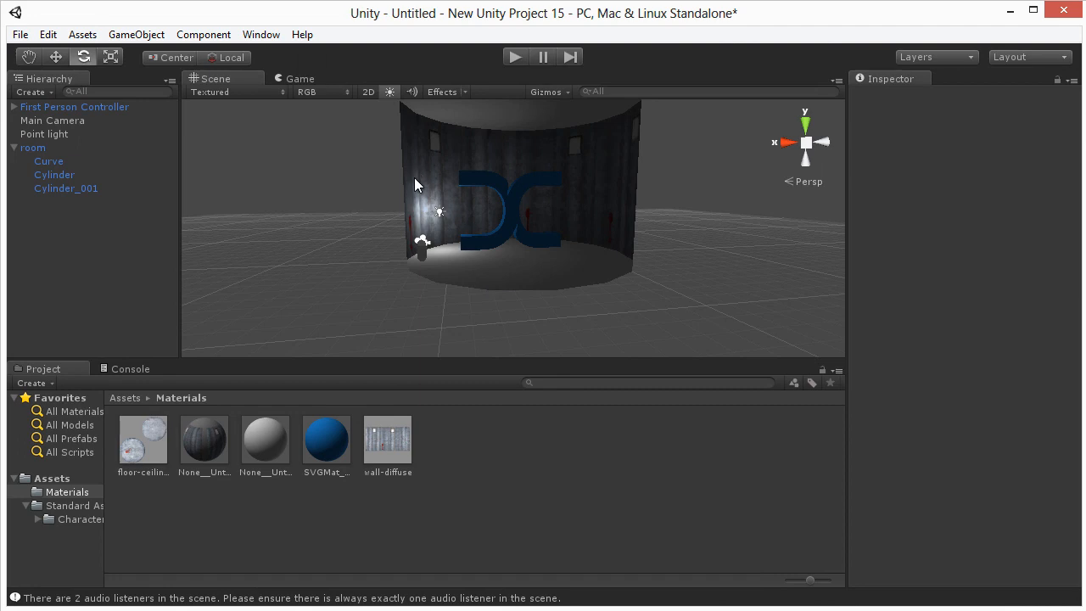
Step: Import wall-normal.psd from the Project folder into the Materials folder of the assets
right_click(489, 448)
click(549, 271)
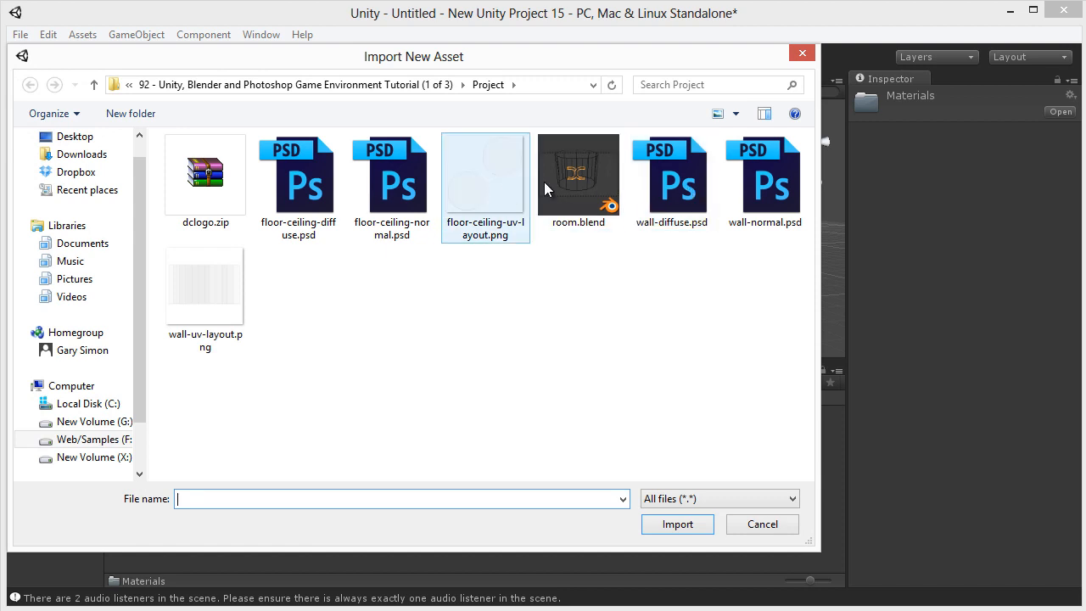
click(683, 179)
click(759, 186)
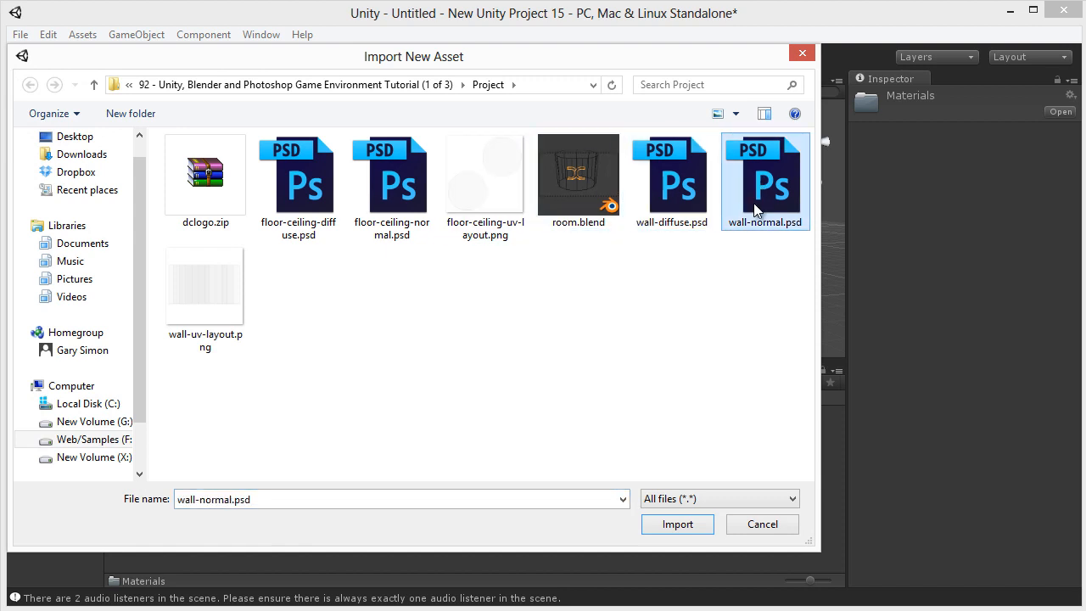
click(400, 207)
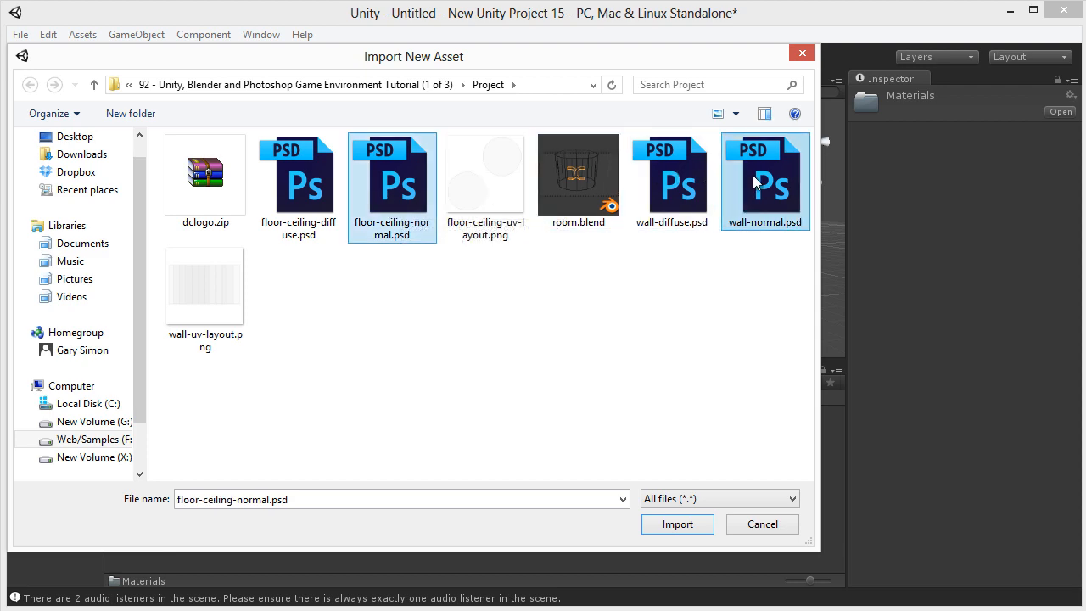
click(732, 182)
double_click(761, 185)
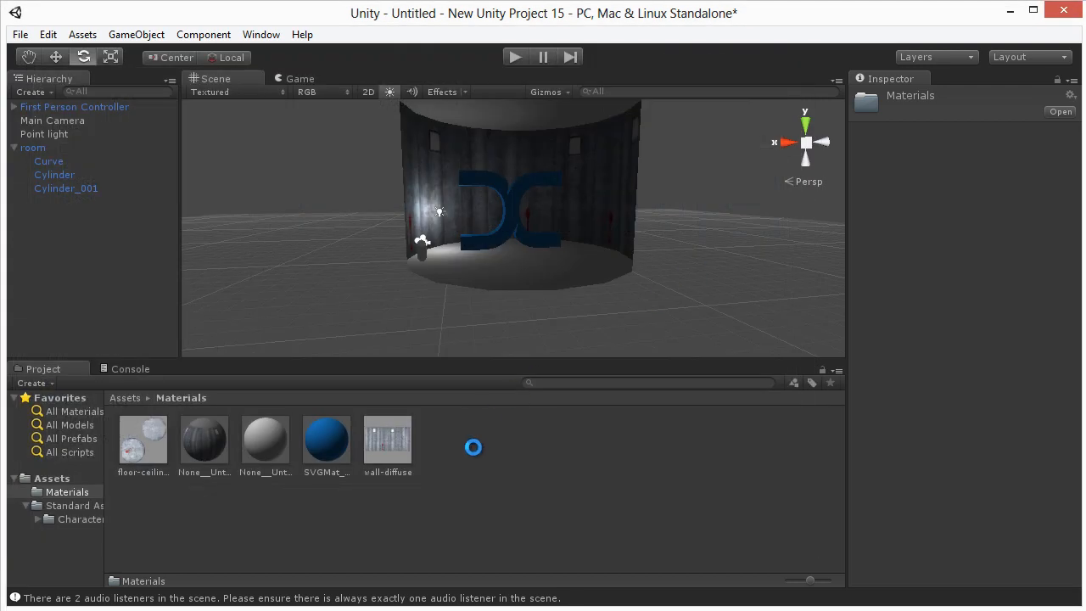
Step: Import floor-ceiling-normal.psd into the Materials folder as a new asset
right_click(516, 442)
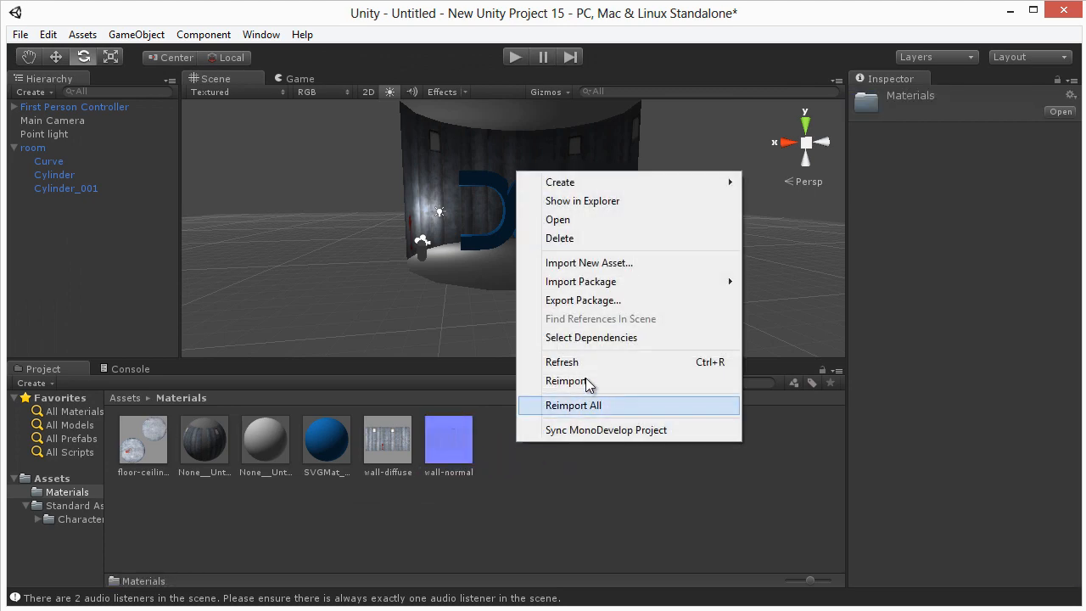
click(584, 194)
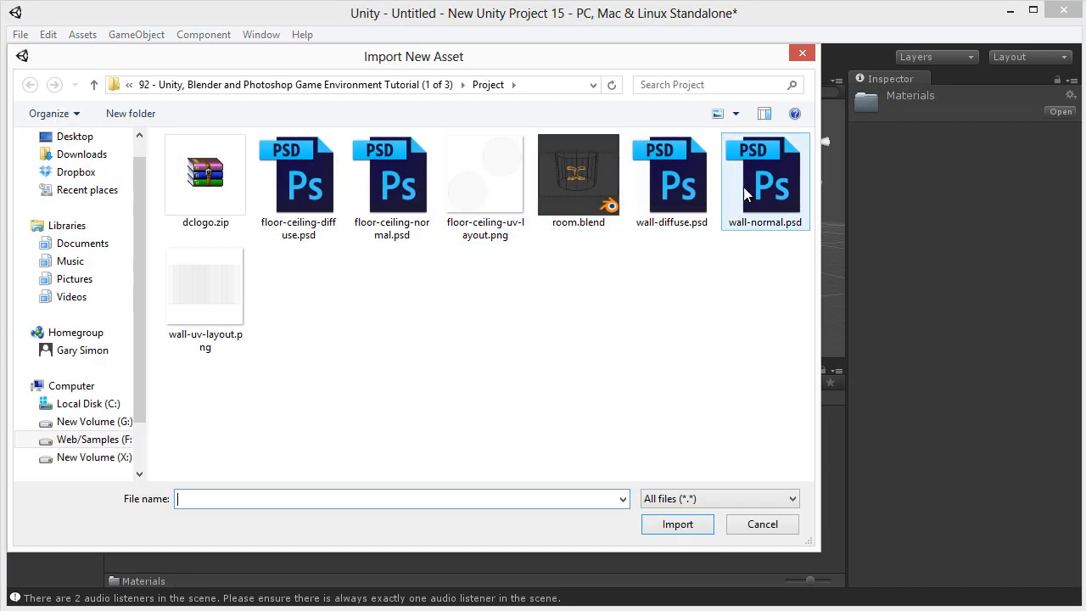
double_click(391, 182)
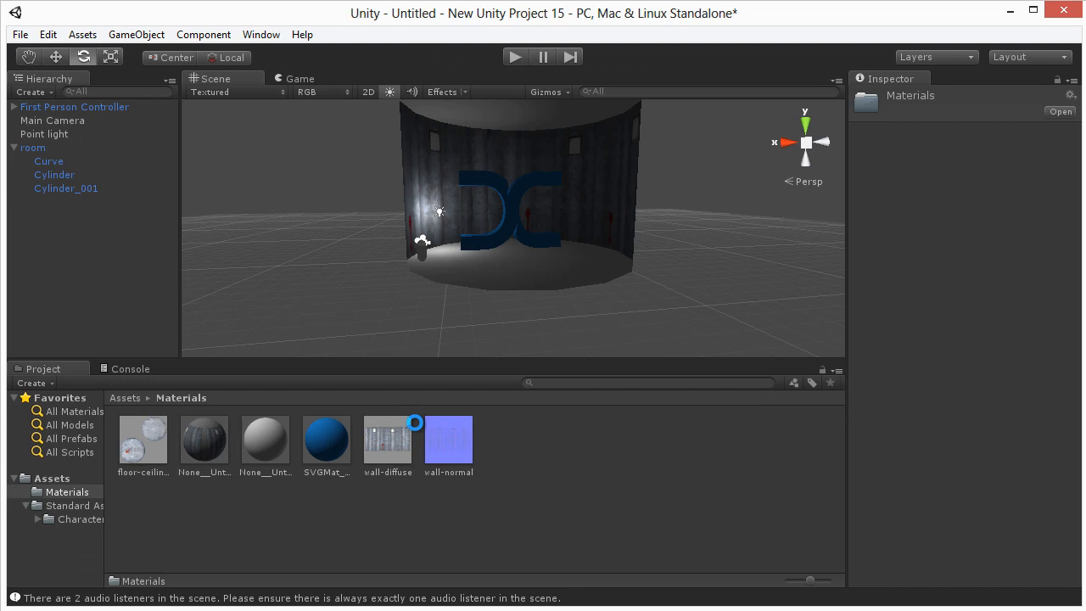
Step: Assign wall-normal as the normal map of the wall cylinder's Bumped Diffuse material and fix the texture's type to normal map
click(424, 182)
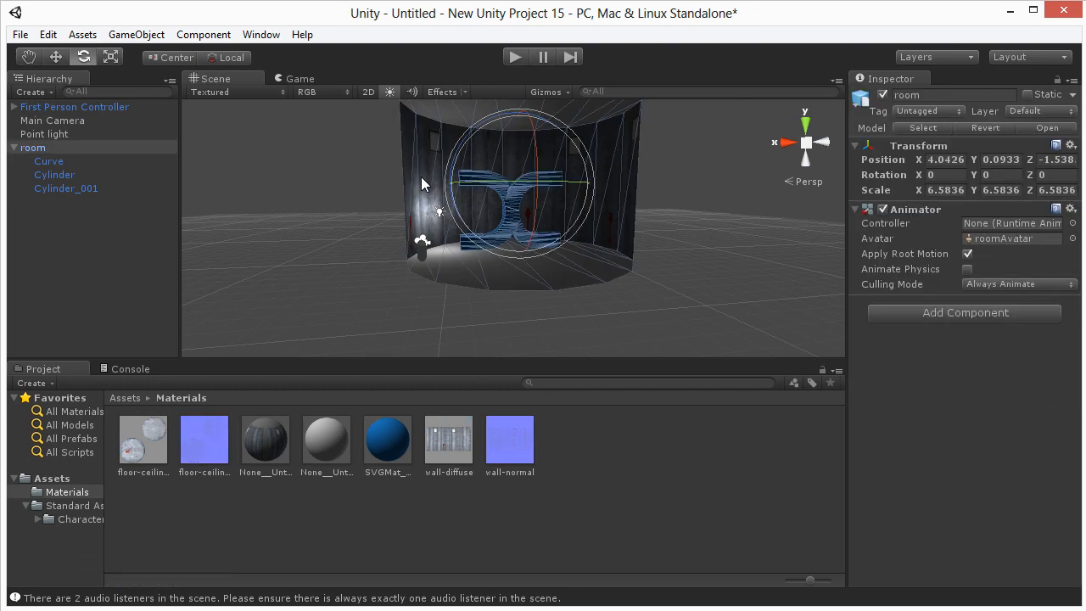
click(511, 451)
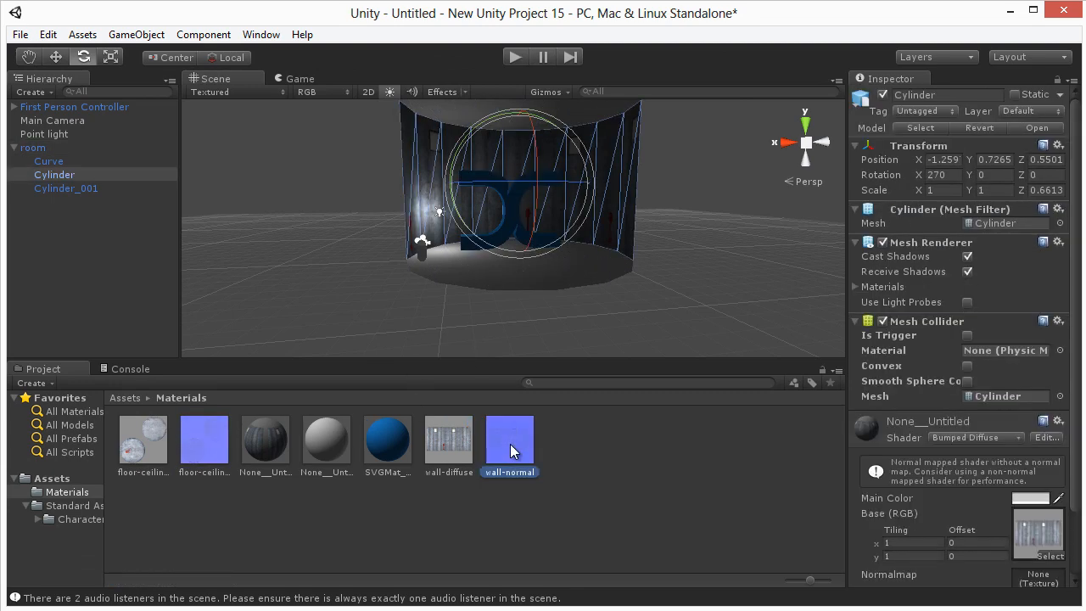
click(619, 201)
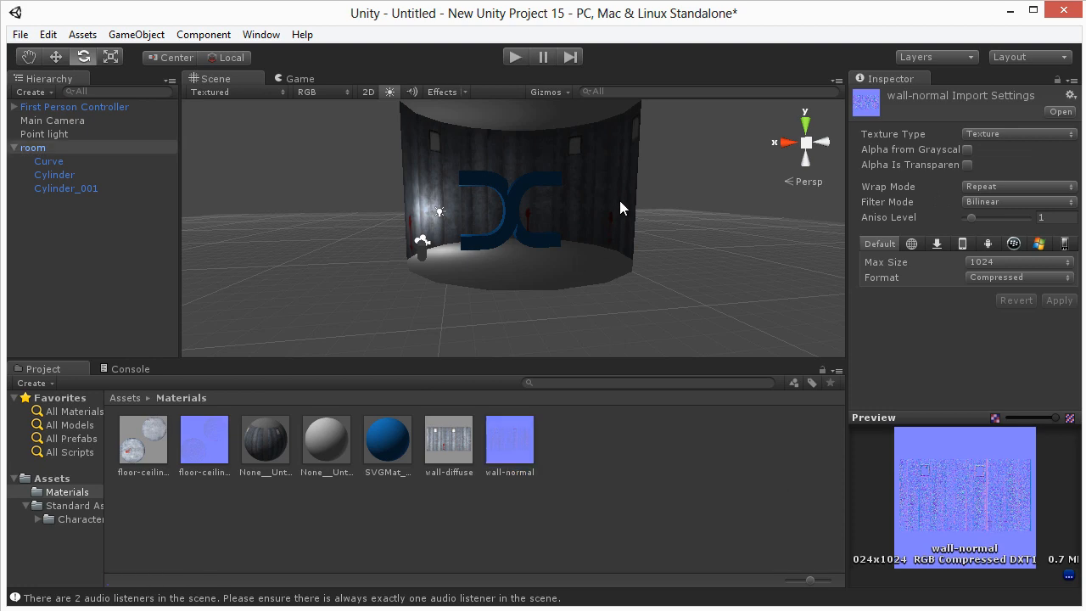
click(624, 217)
scroll(1004, 483, down, 1)
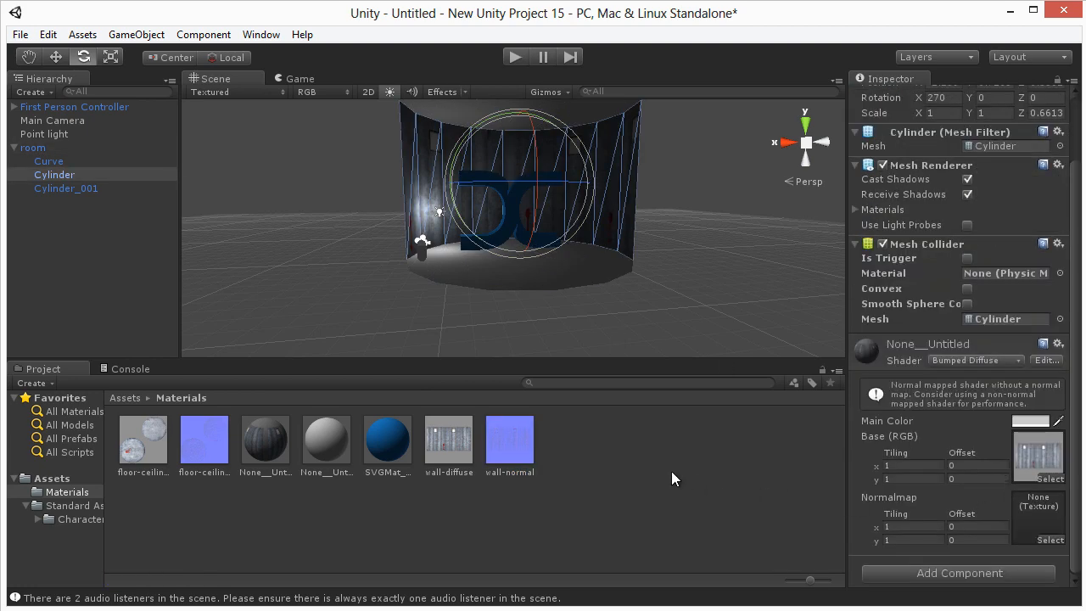
drag(509, 441, 1029, 526)
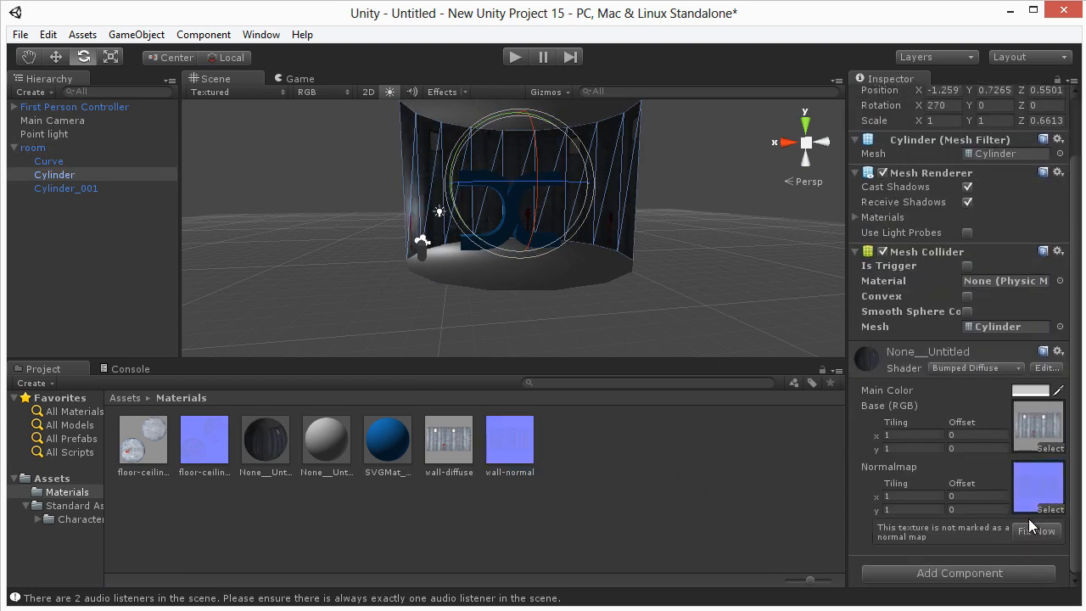
click(1043, 536)
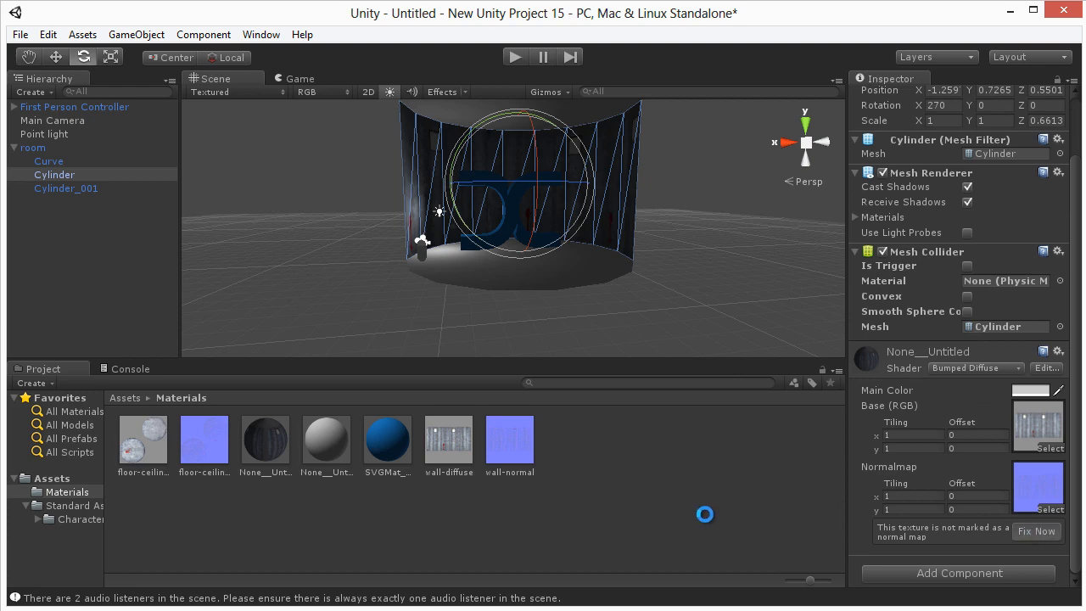
Step: Play the scene and walk around the room to examine the normal mapping on the walls and blood stains, then stop playback
click(514, 56)
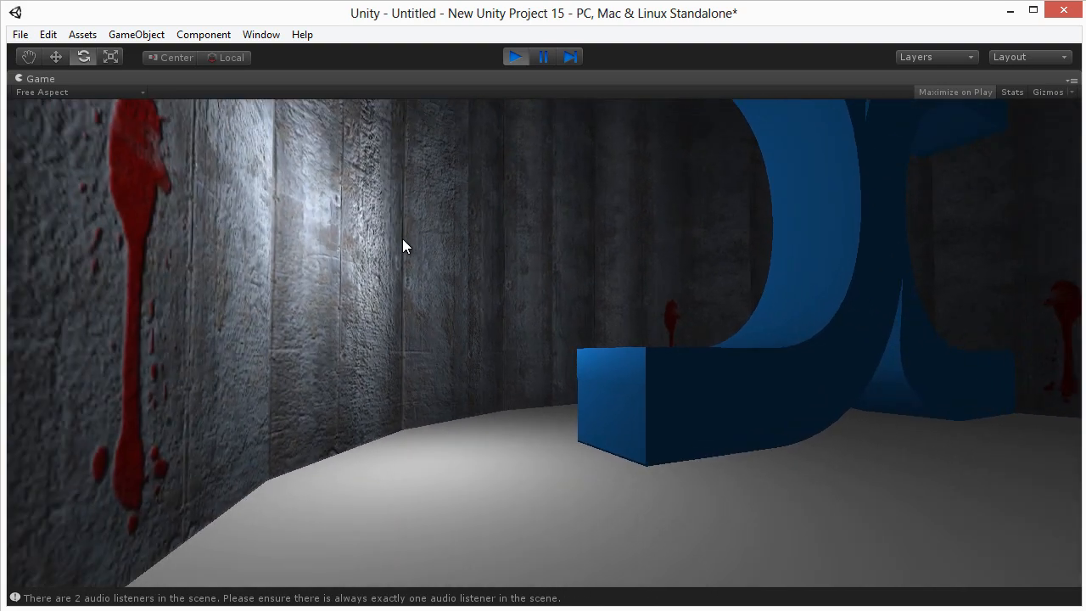
key(d)
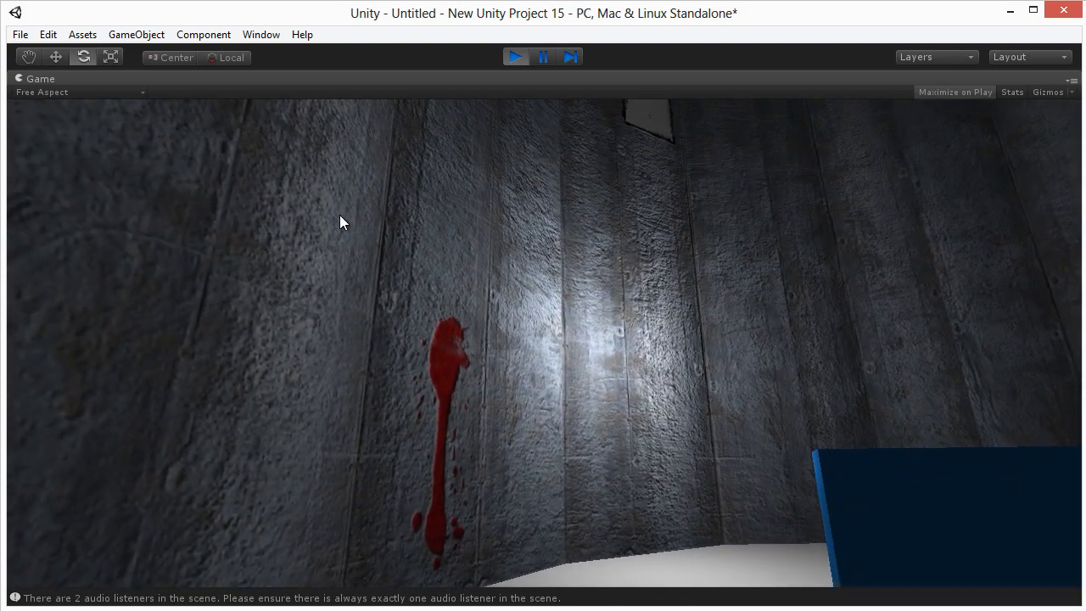
key(w)
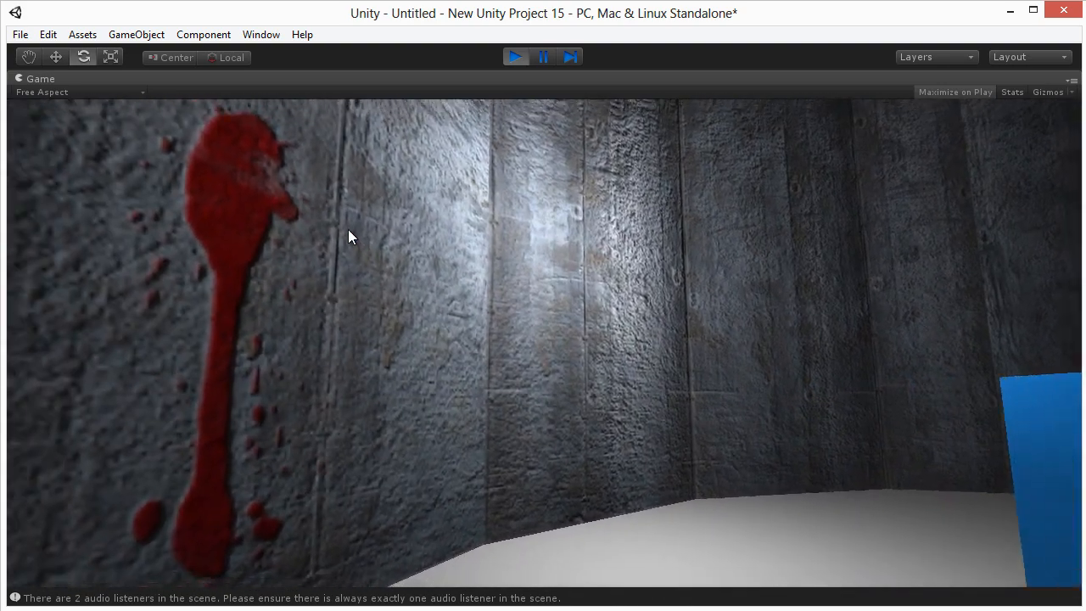
key(s)
key(w)
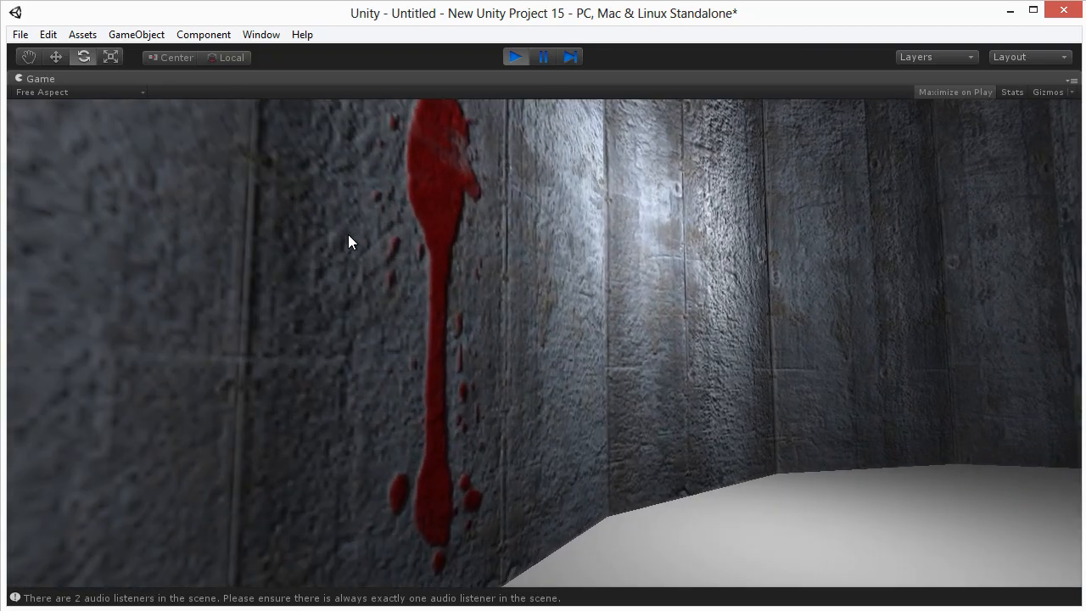
key(d)
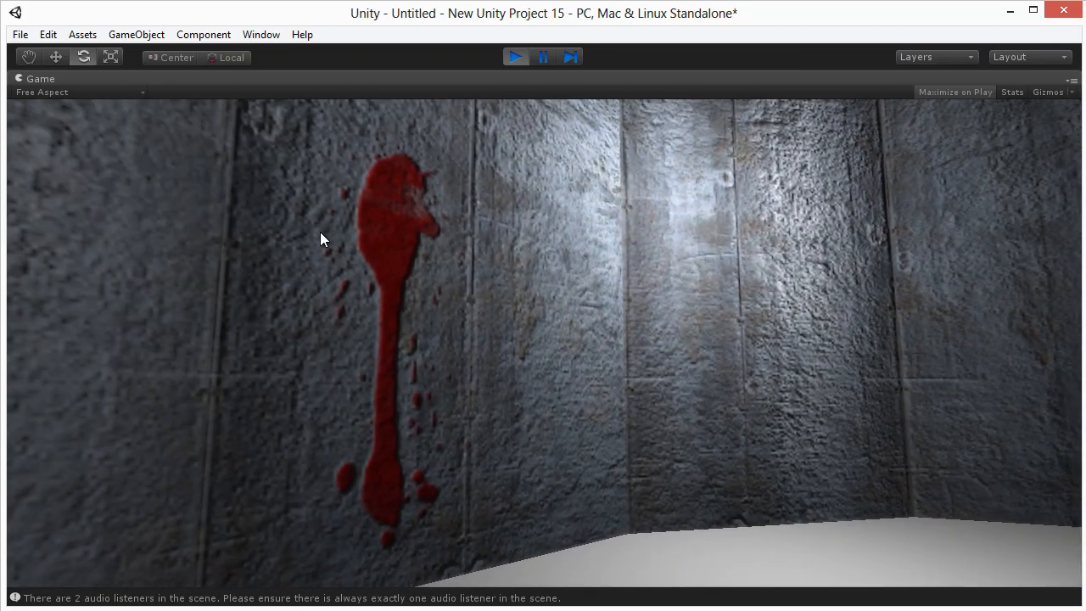
key(s)
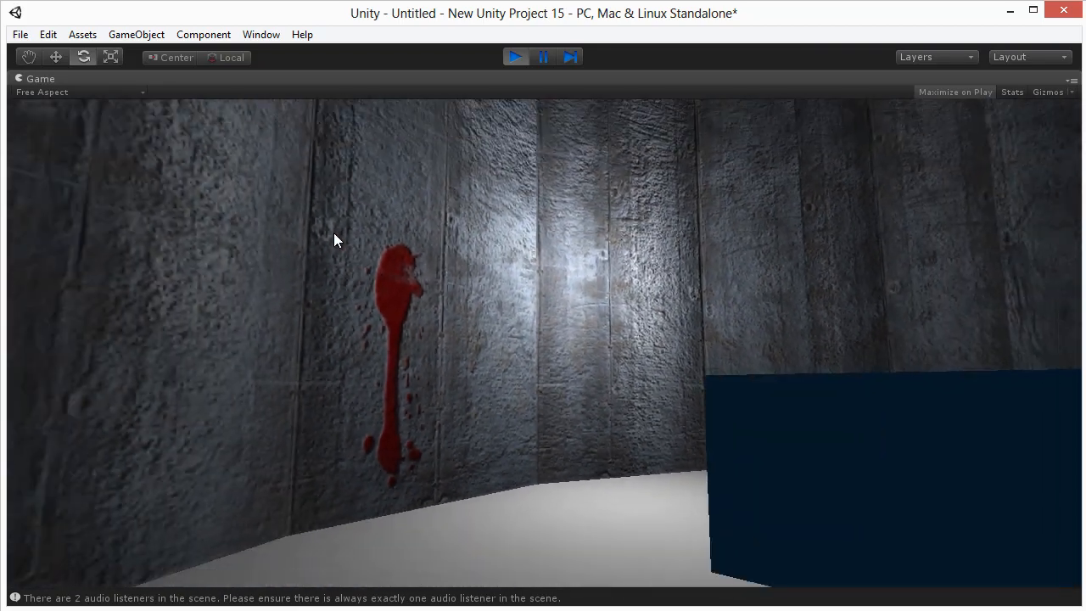
key(w)
key(w)
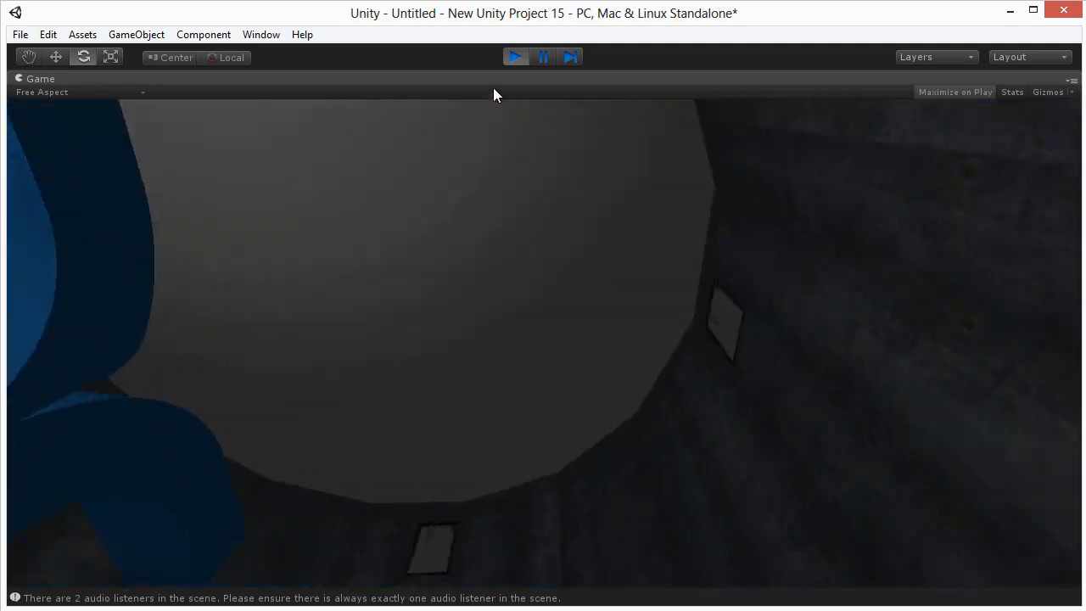
click(515, 58)
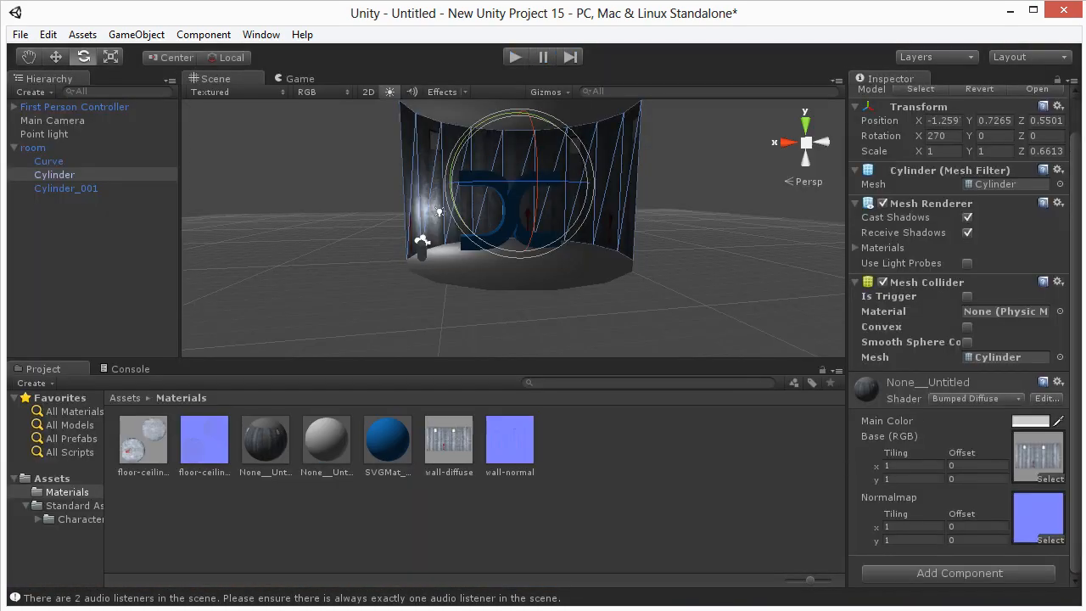
Step: Switch to Photoshop, hide the blood splatter on Layer 16 of wall-diffuse.psd, and copy the whole canvas merged
key(alt+Tab)
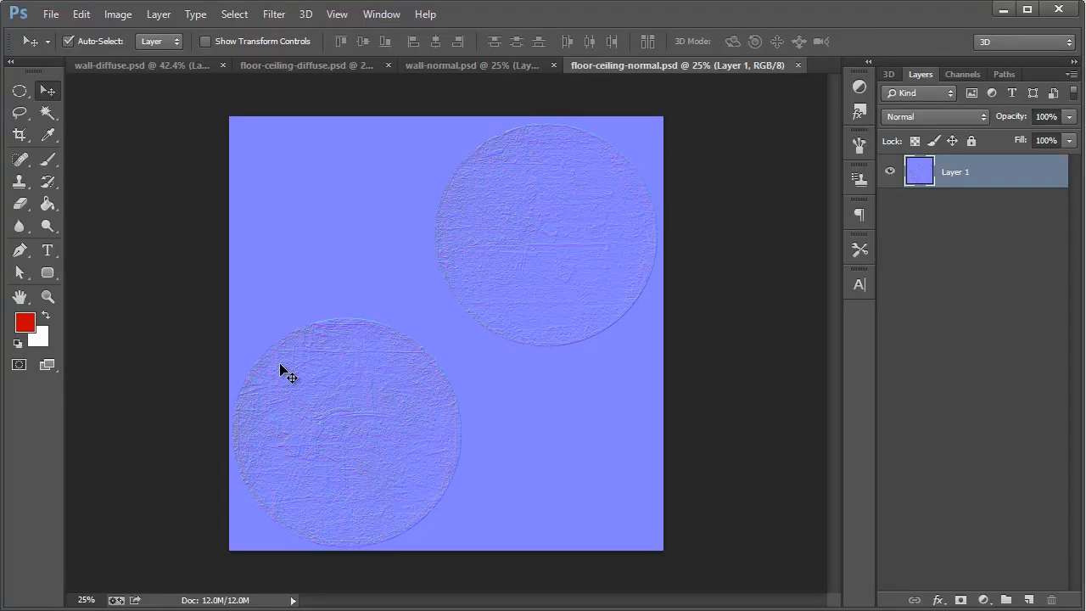
click(265, 65)
click(152, 65)
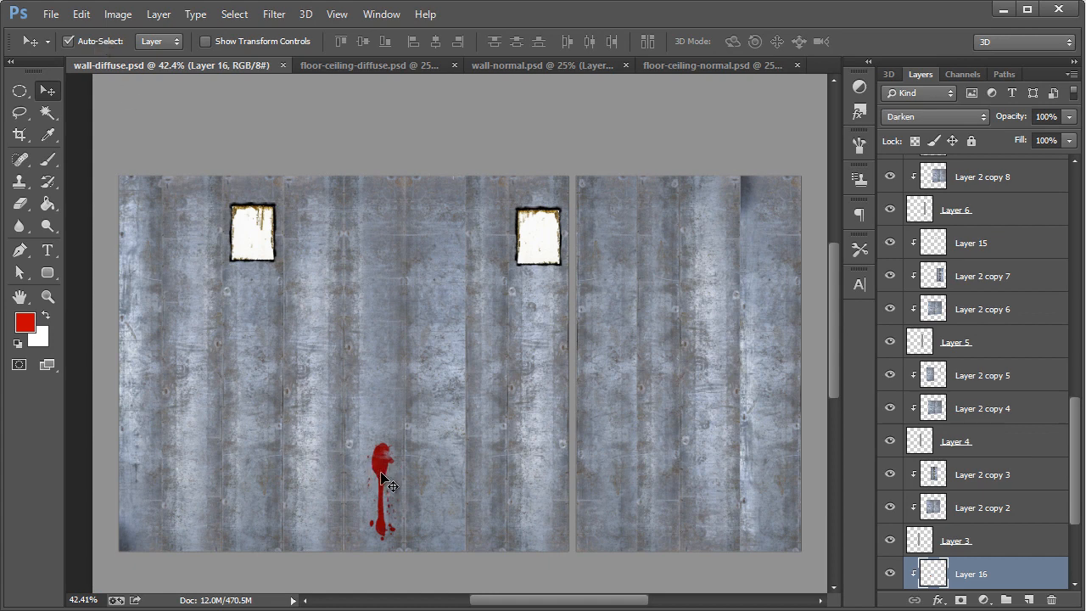
click(890, 574)
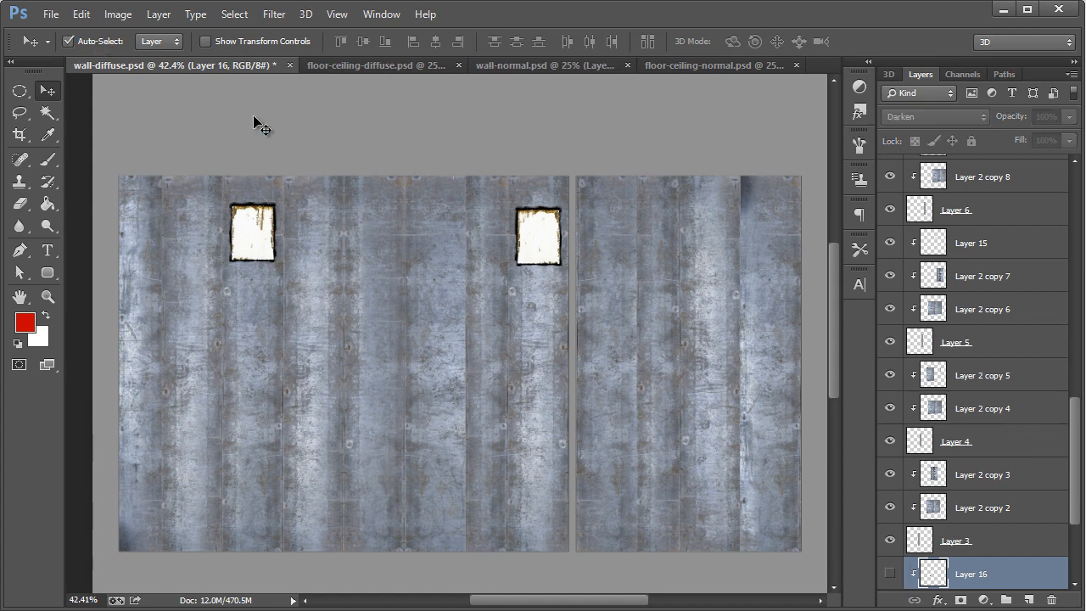
click(81, 14)
click(114, 145)
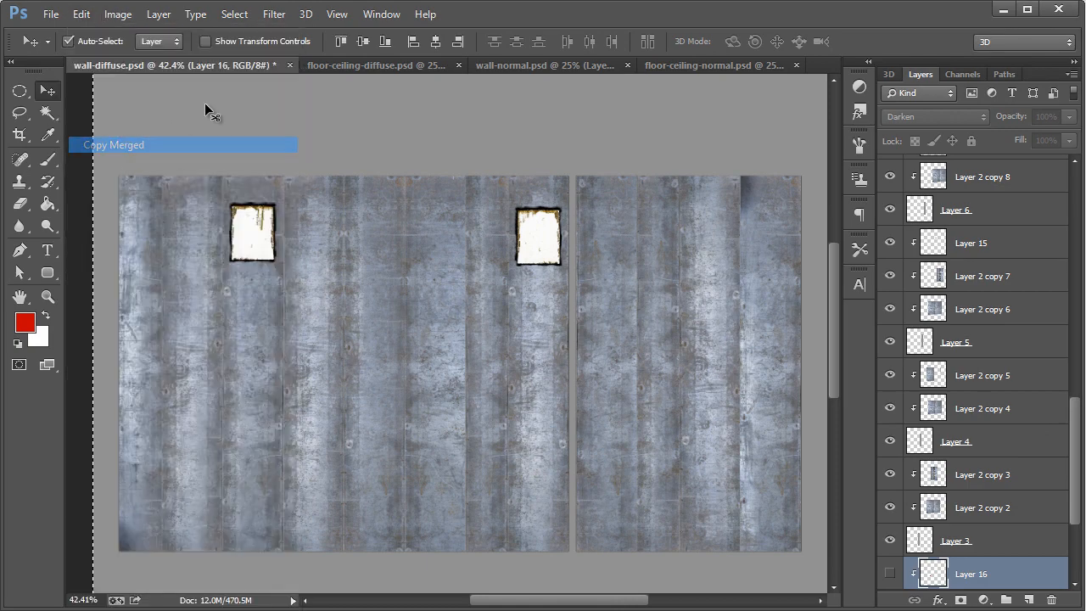
Step: Hide Layer 1 in wall-normal.psd and paste the blood-free wall texture as a new layer
click(512, 65)
click(386, 66)
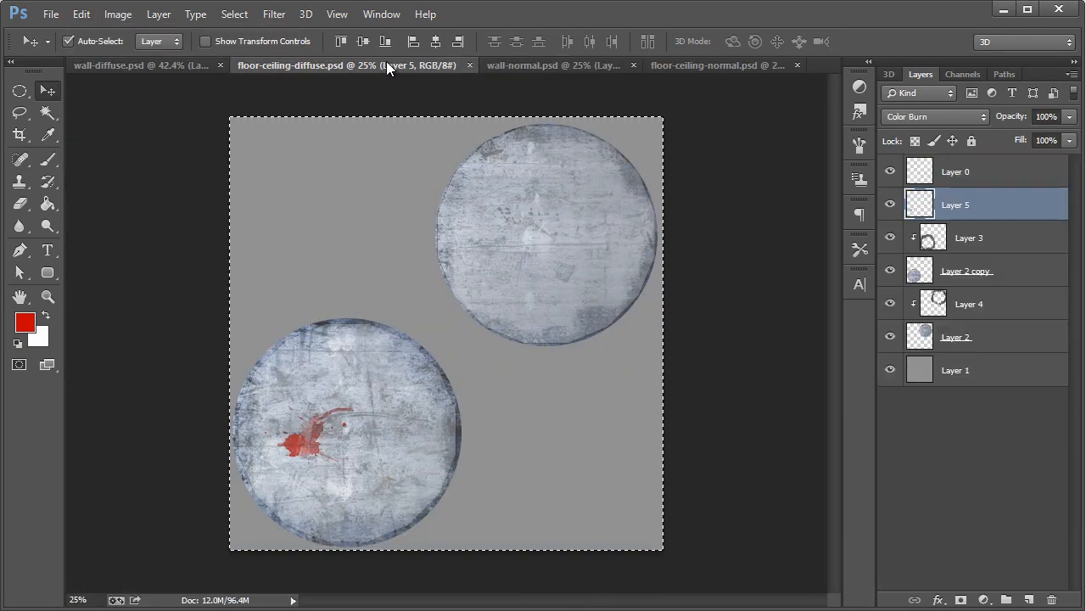
click(687, 68)
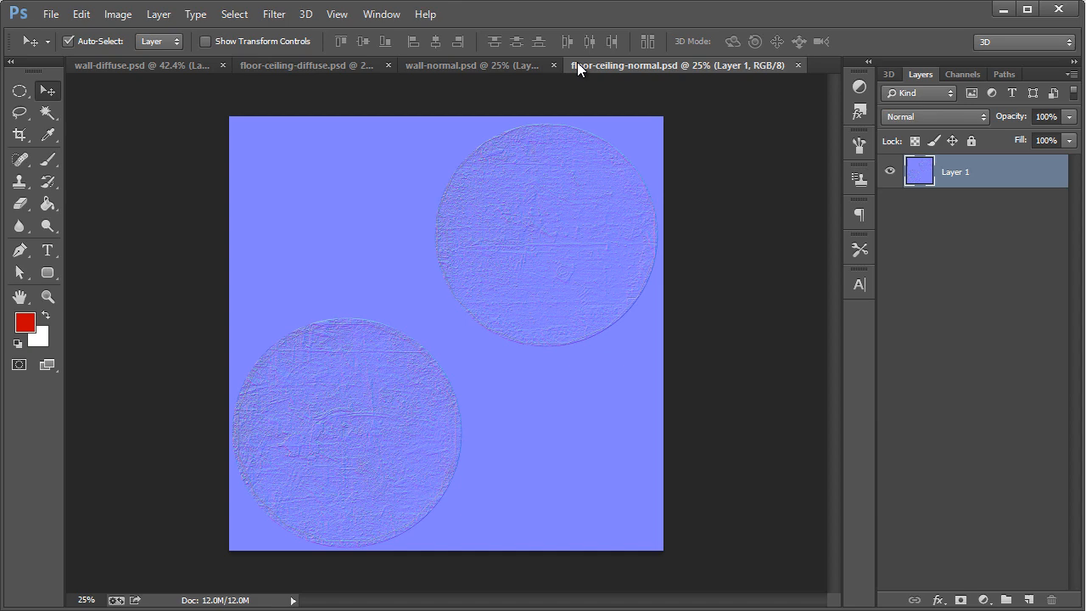
click(492, 65)
click(889, 172)
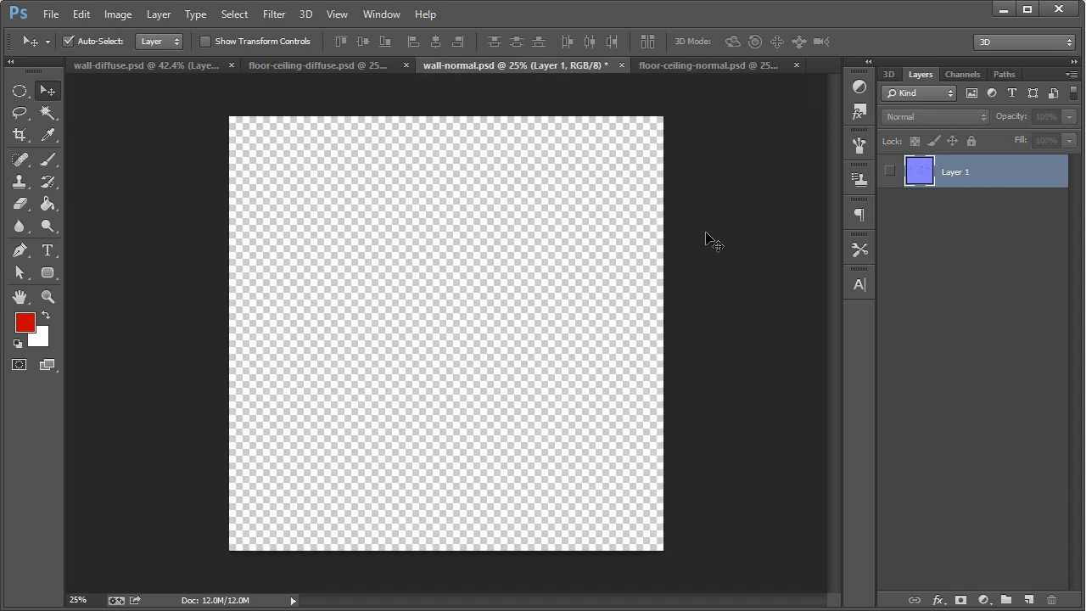
key(ctrl+v)
Step: Turn the pasted wall texture into a normal map with Desaturate and the NVIDIA NormalMapFilter, and save wall-normal.psd
click(106, 15)
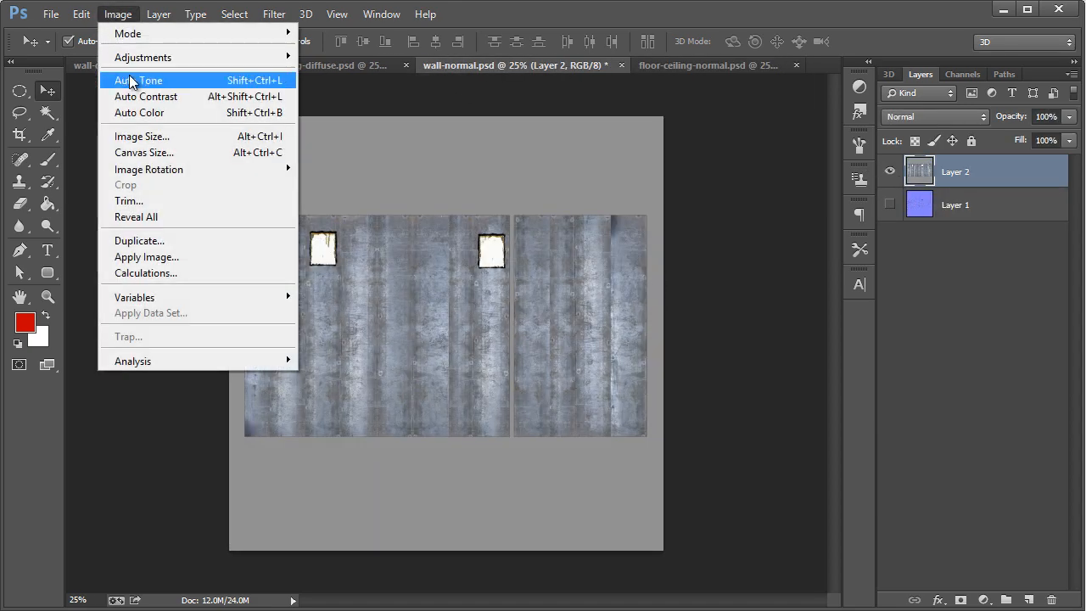
mouse_move(229, 56)
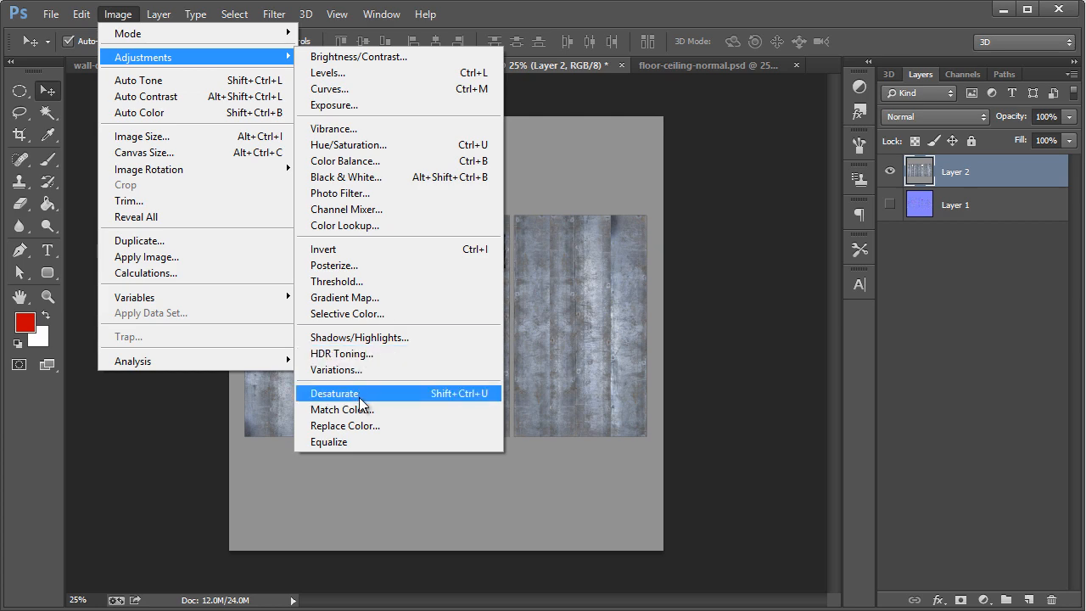
click(360, 394)
click(273, 14)
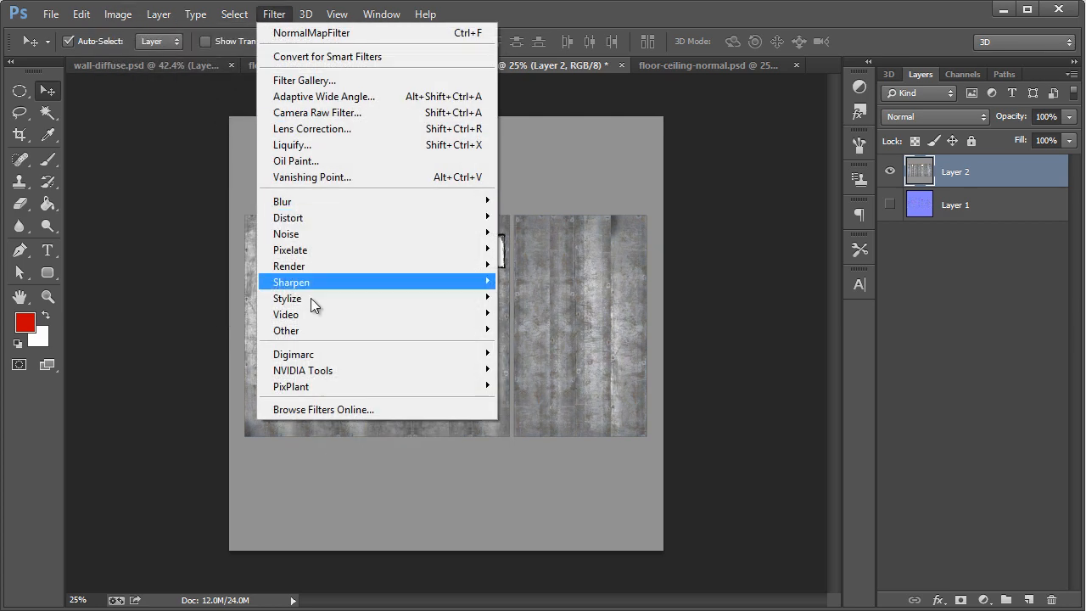
mouse_move(386, 373)
click(551, 370)
click(370, 434)
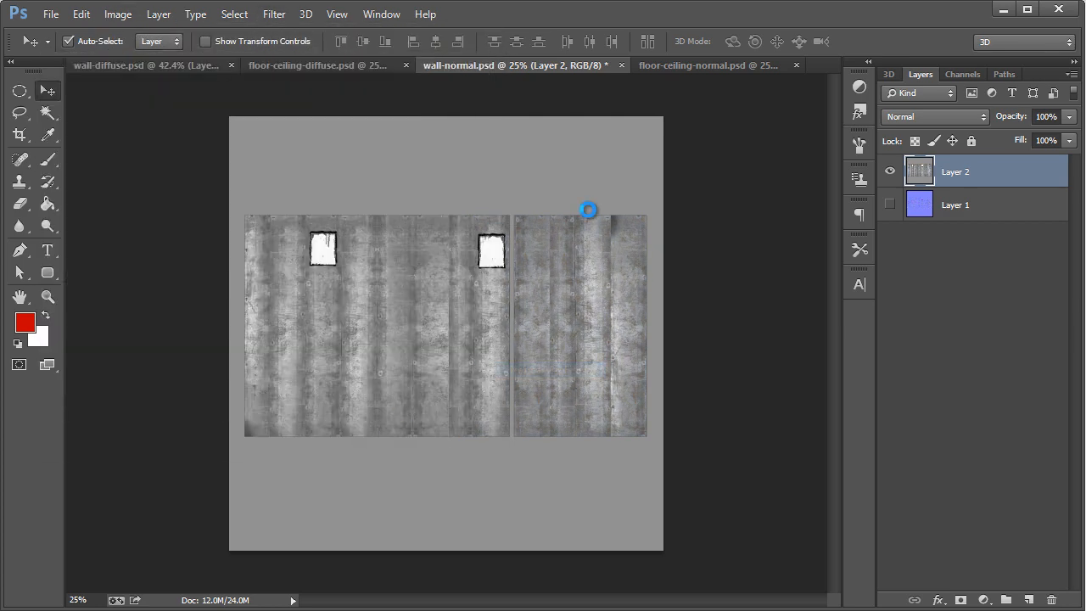
key(ctrl+s)
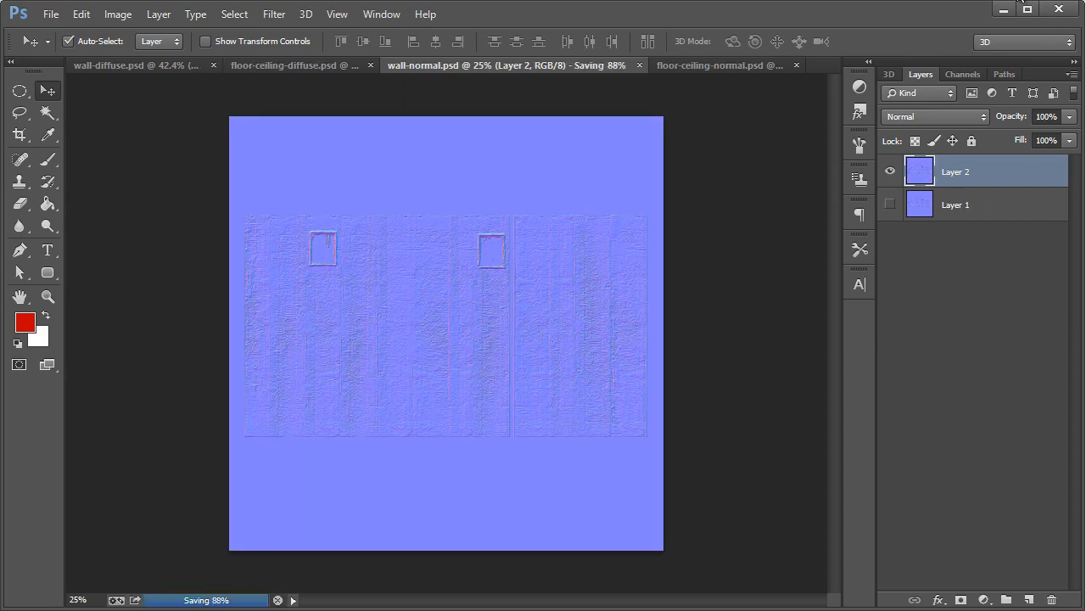
Step: Switch to Unity, delete the wall-normal asset from the Materials folder, and import the updated wall-normal.psd in its place
click(1004, 12)
click(555, 498)
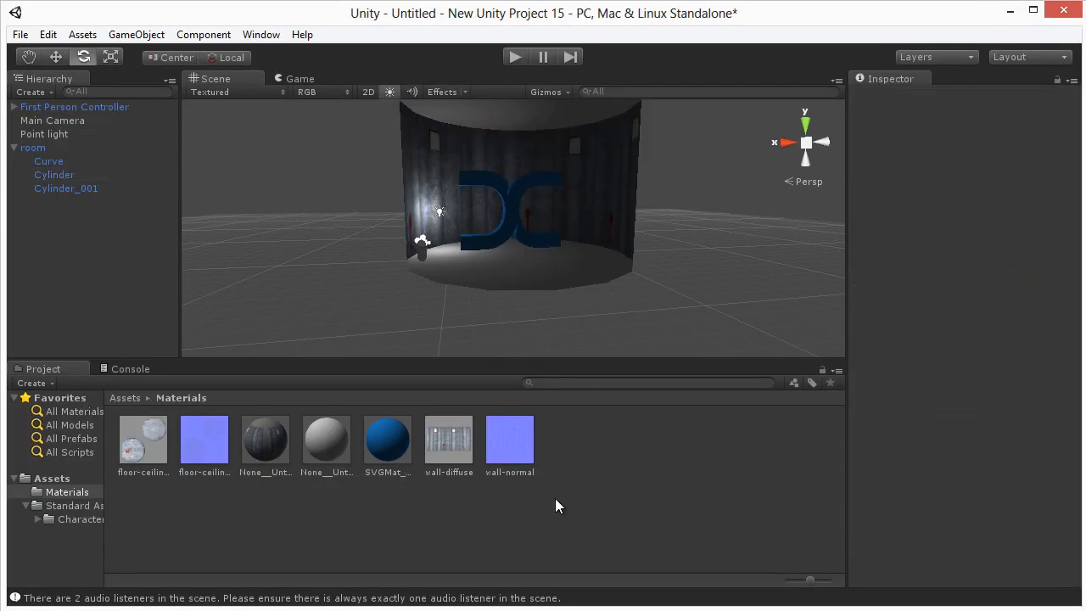
click(501, 443)
key(Delete)
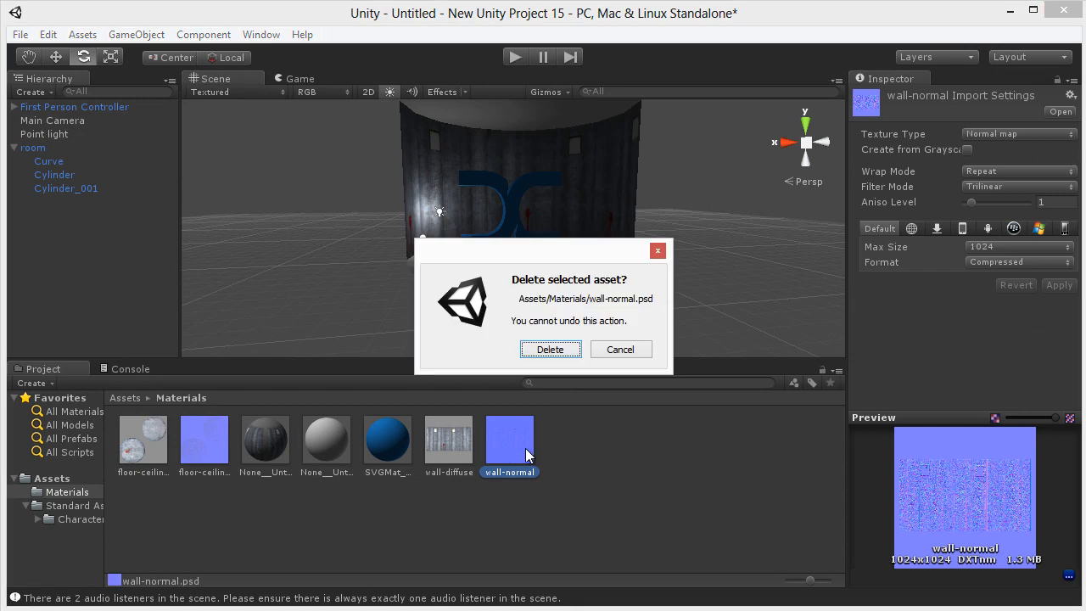
click(548, 348)
right_click(538, 473)
click(589, 293)
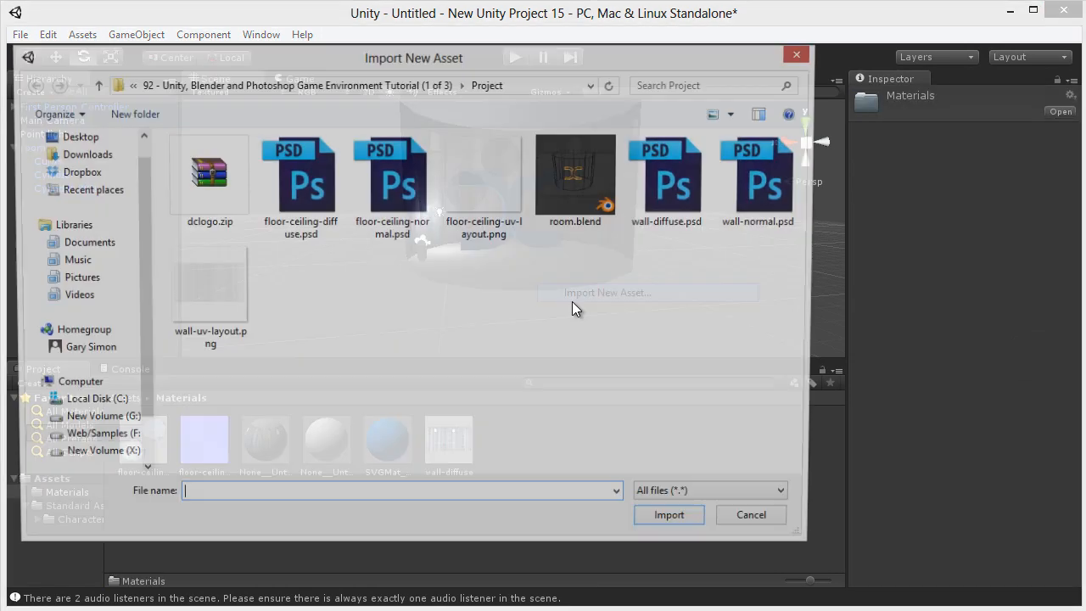
double_click(743, 186)
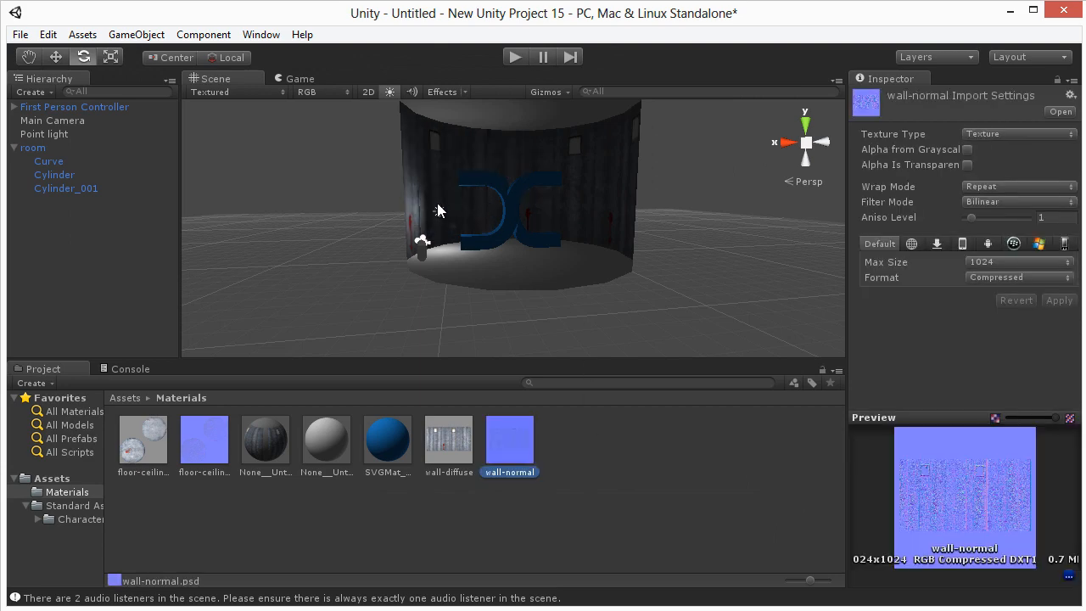
Step: Play the scene and walk up to the blood stains to examine the walls with the reimported normal map, then stop playback
click(514, 57)
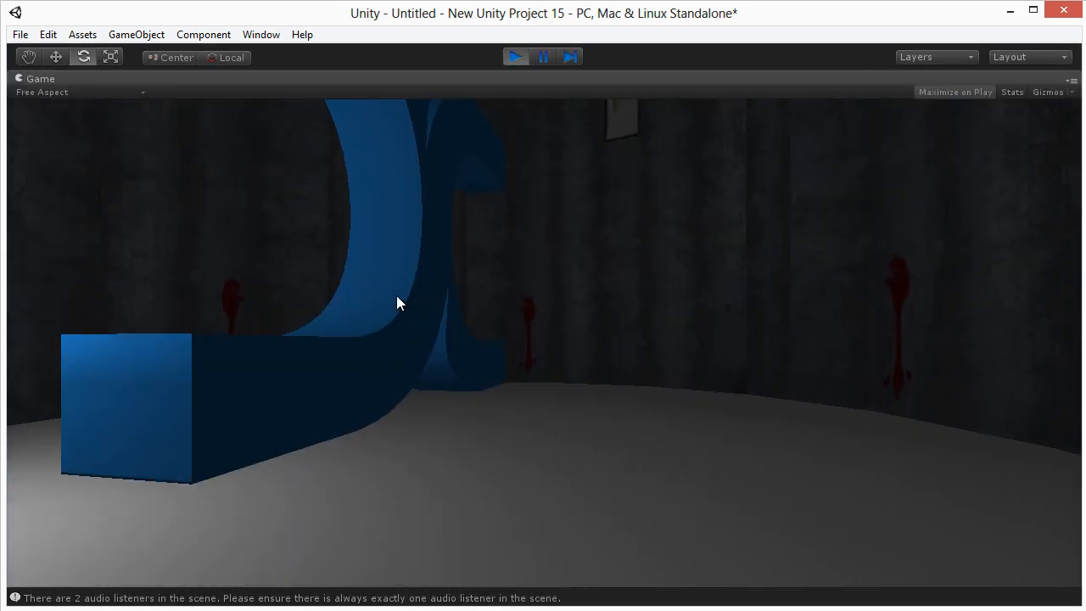
key(d)
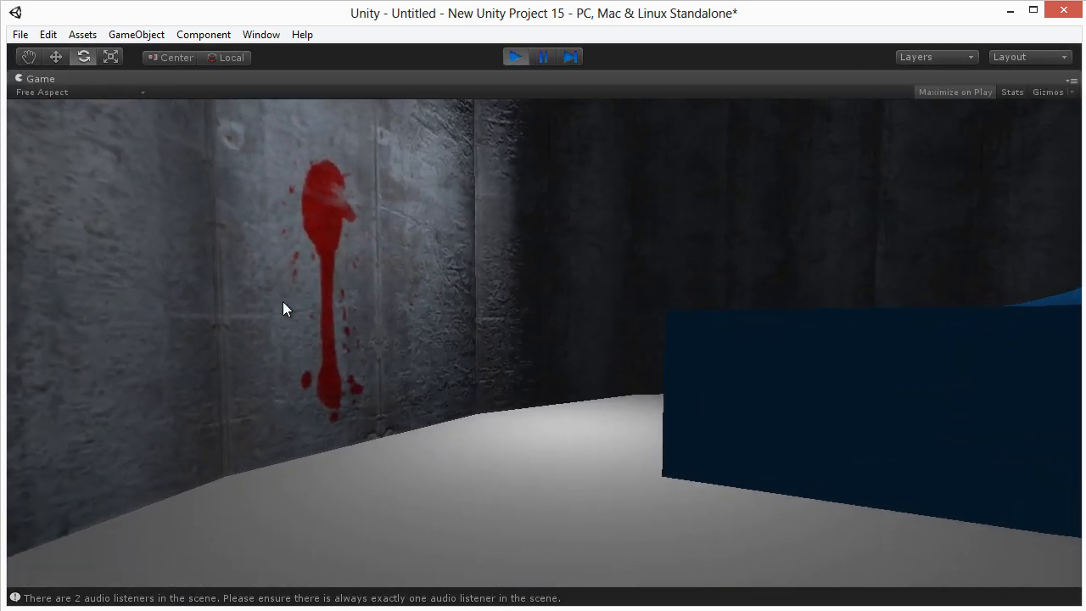
key(w)
key(s)
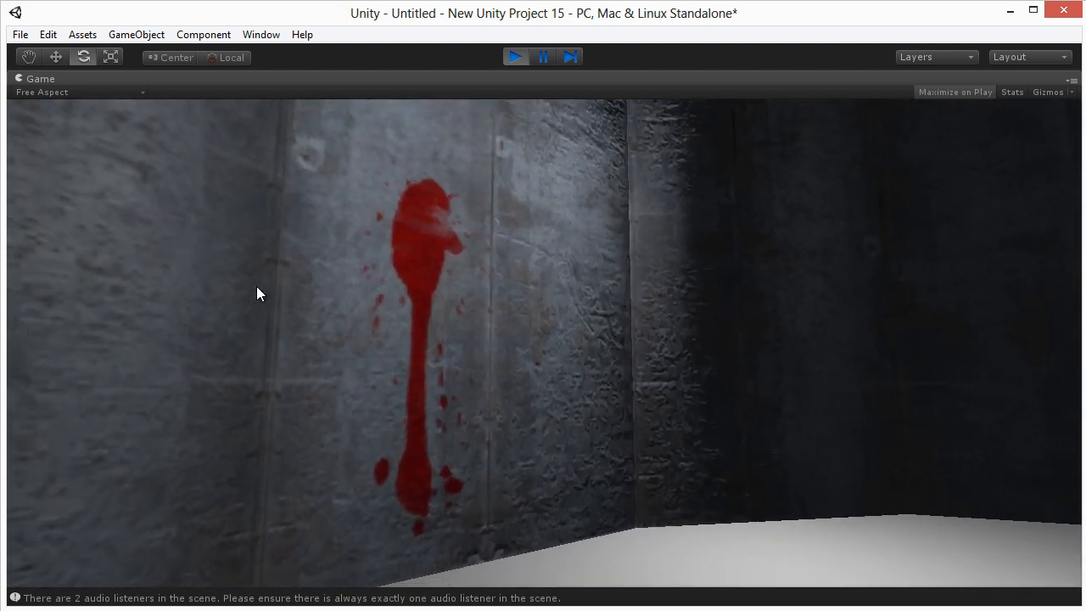
key(s)
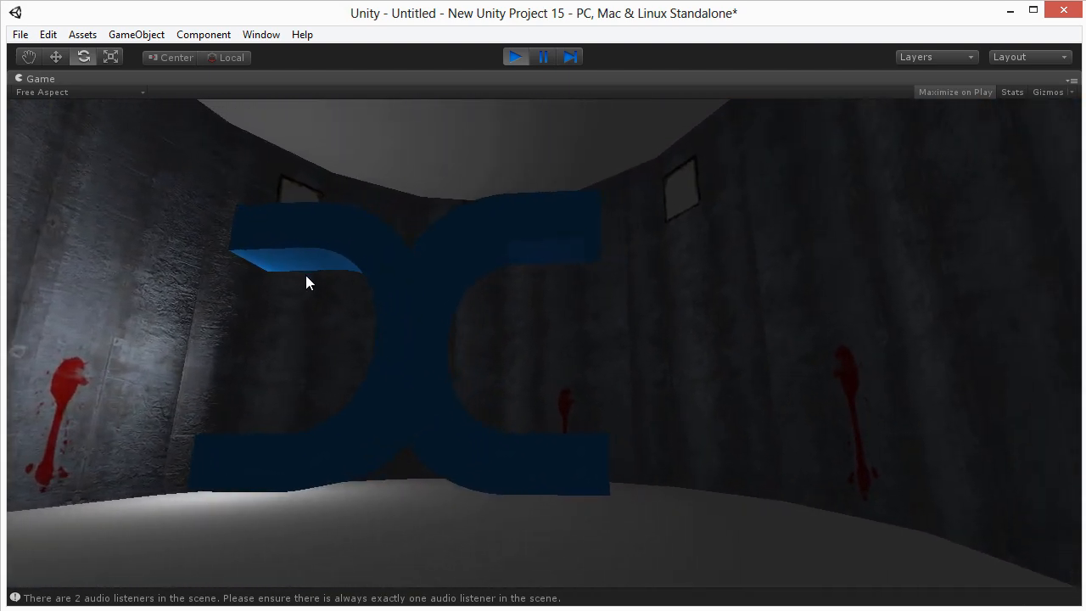
key(a)
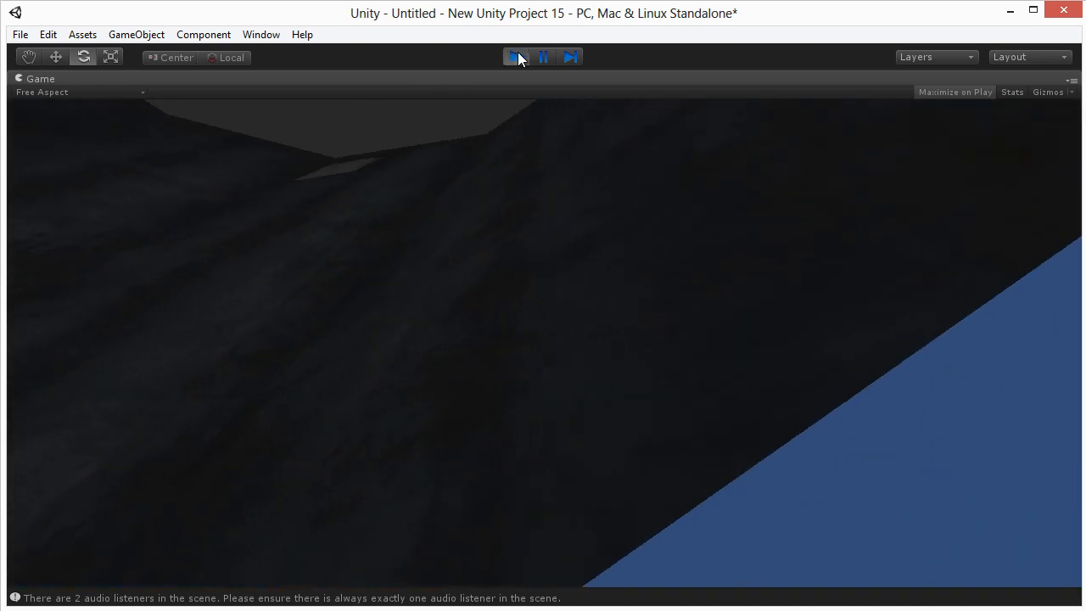
click(515, 57)
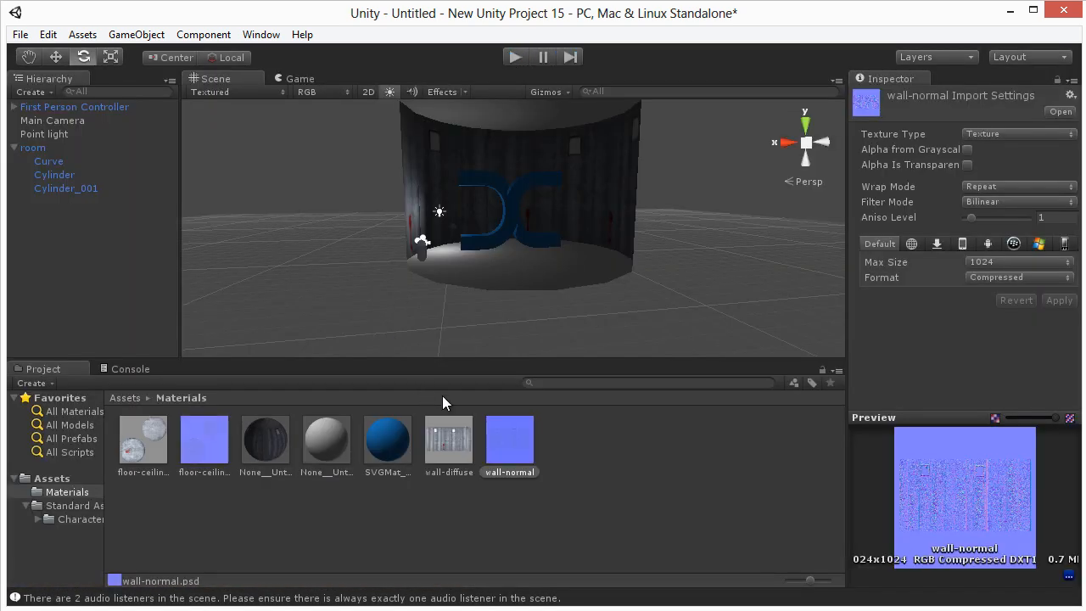
Step: Duplicate the None__Untitled wall material and fix its Normalmap texture so it is marked as a normal map
click(274, 444)
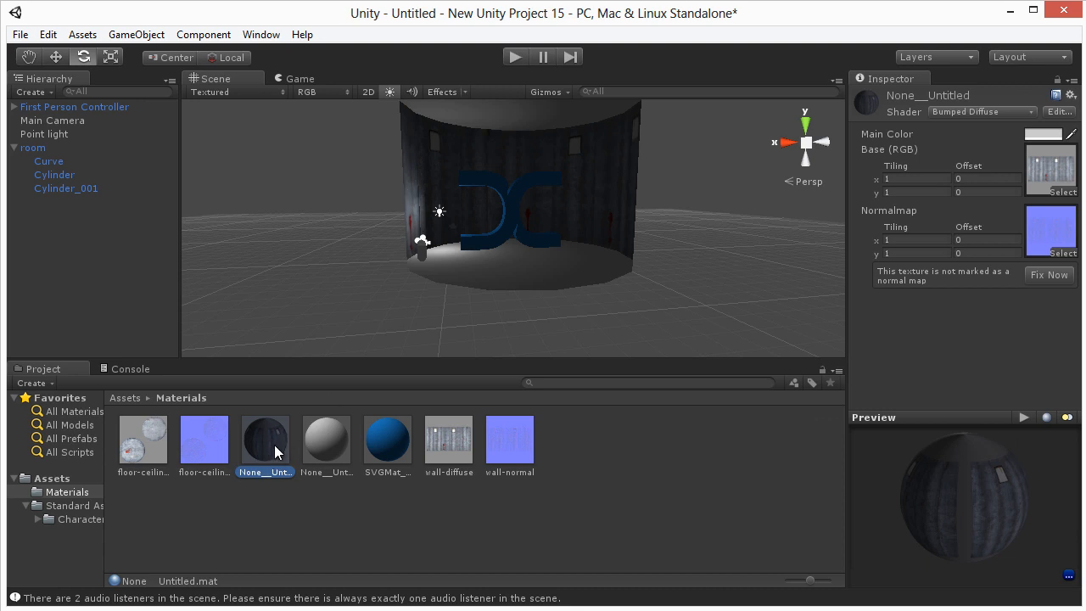
key(ctrl+d)
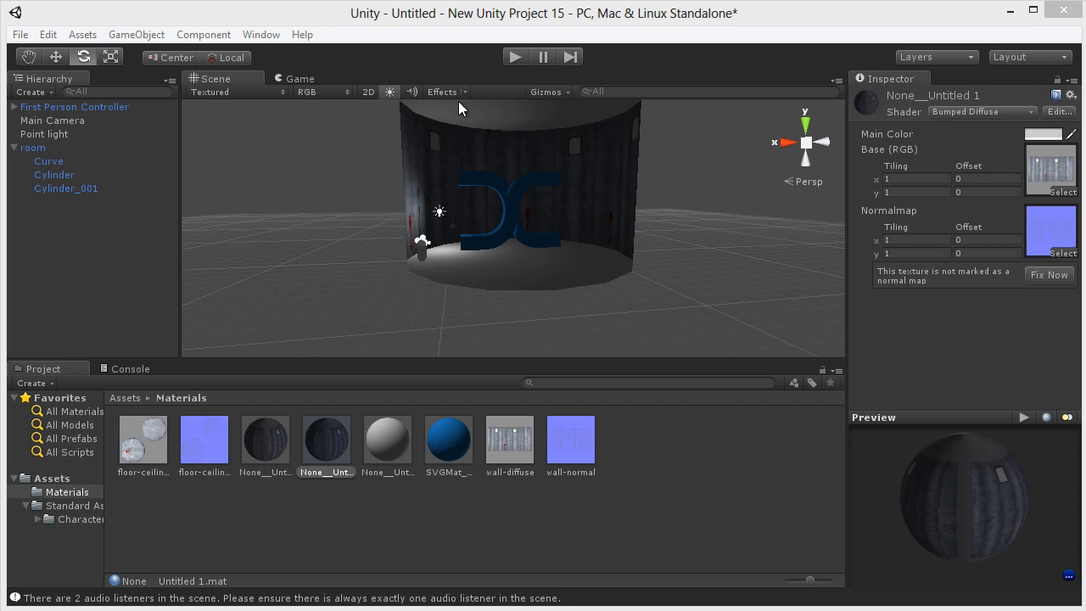
click(355, 506)
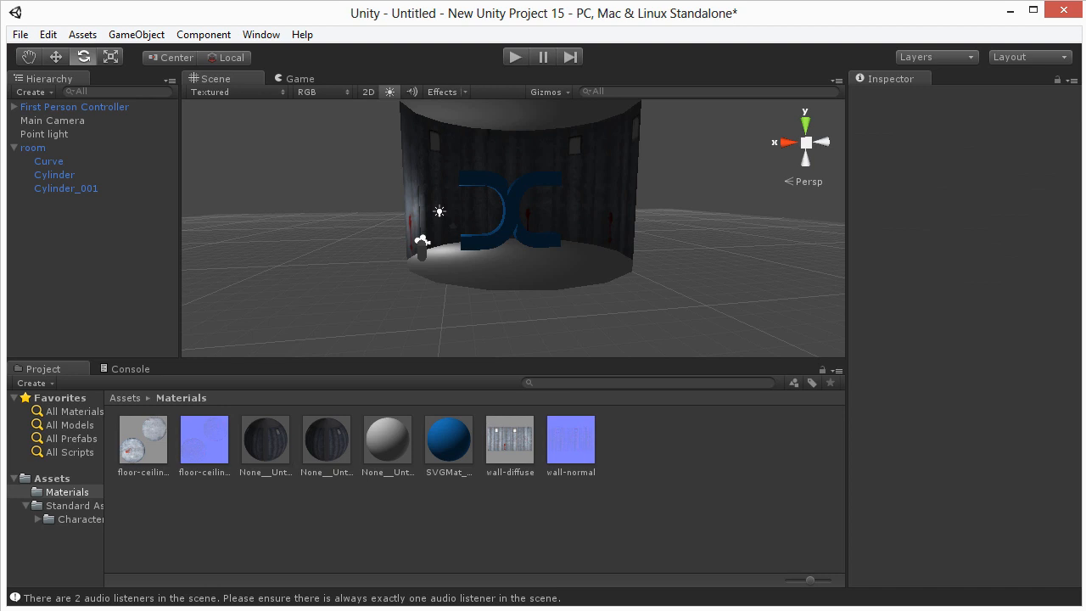
click(327, 452)
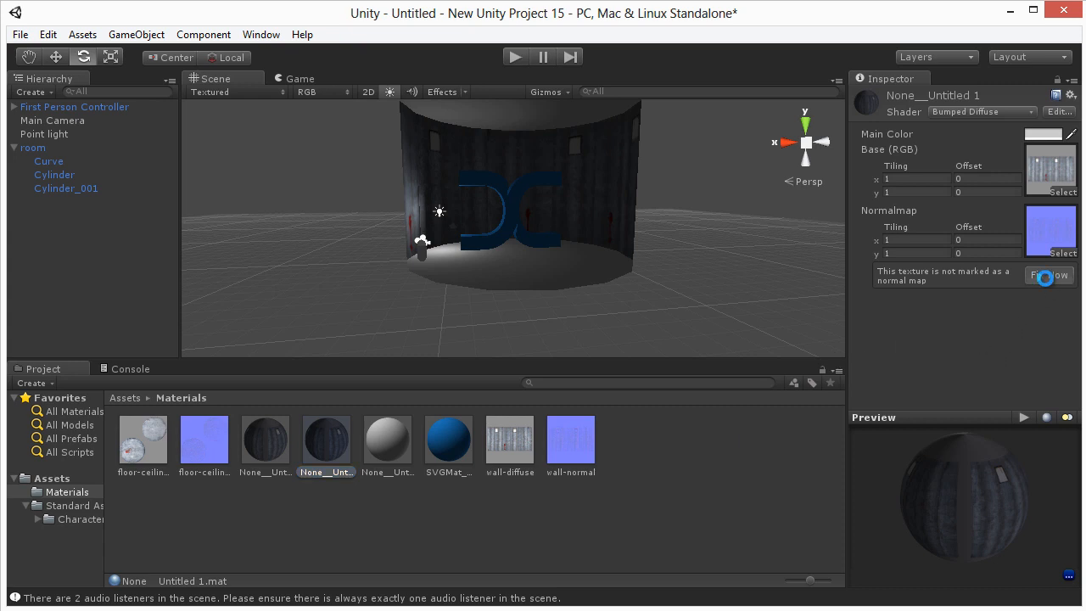
click(1045, 276)
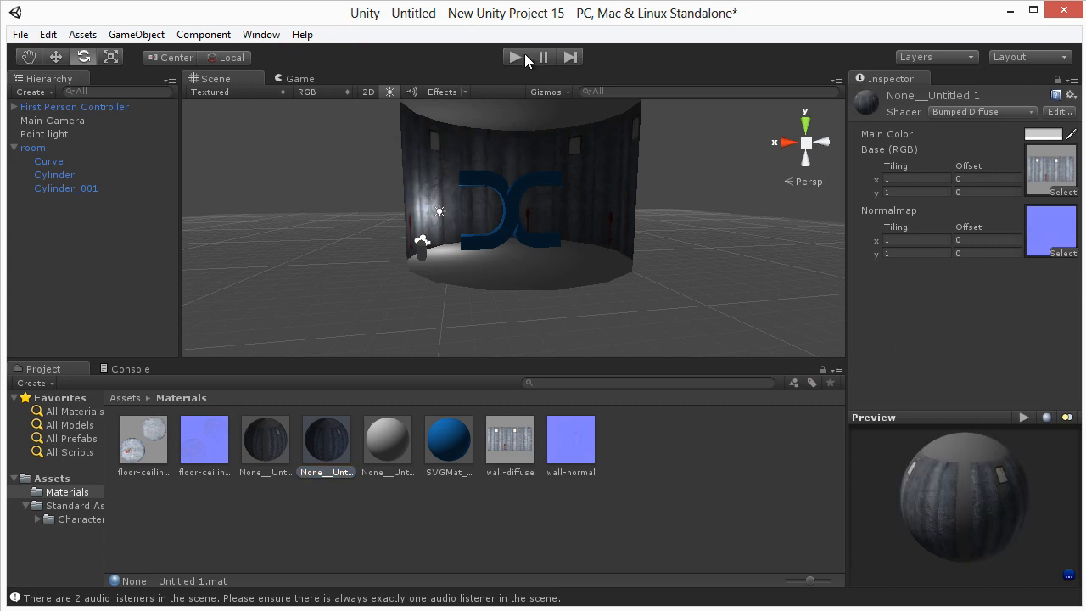
Step: Play the scene to examine the bumpy wall surface around the blood stains, then stop playback
click(524, 57)
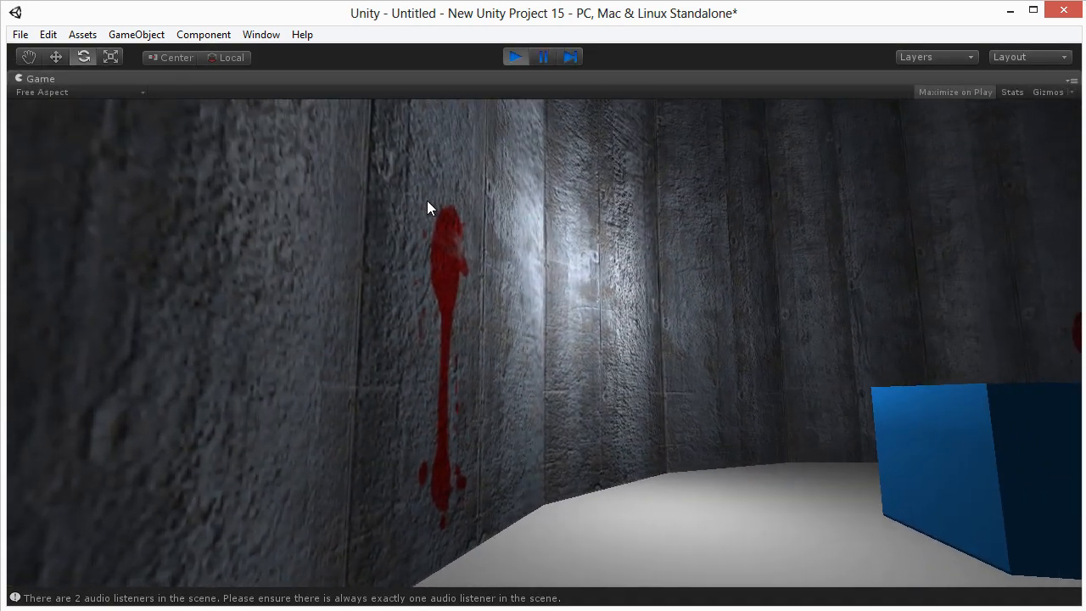
key(w)
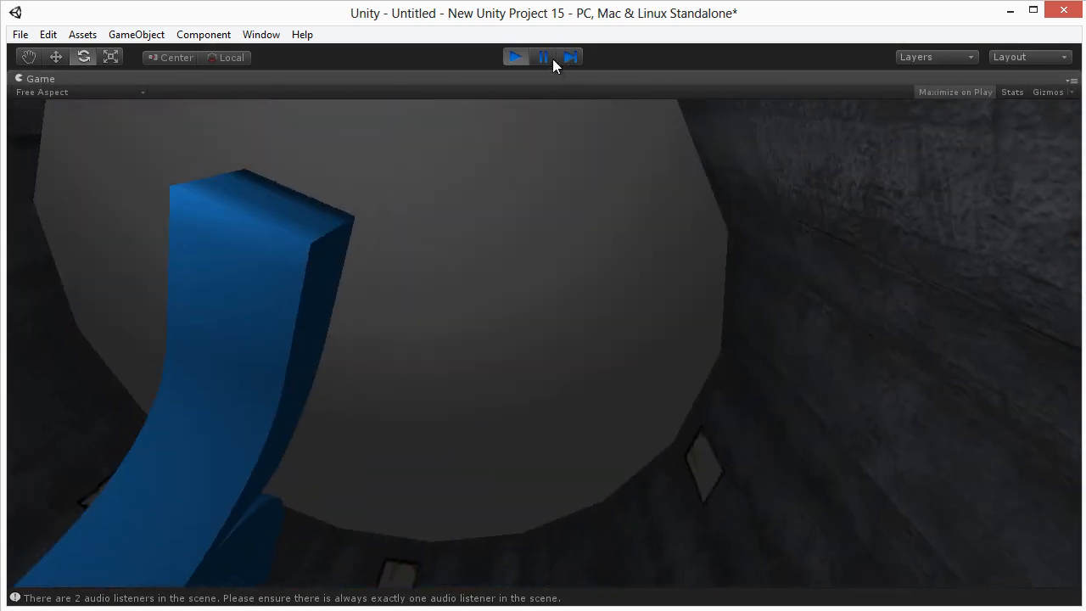
click(516, 56)
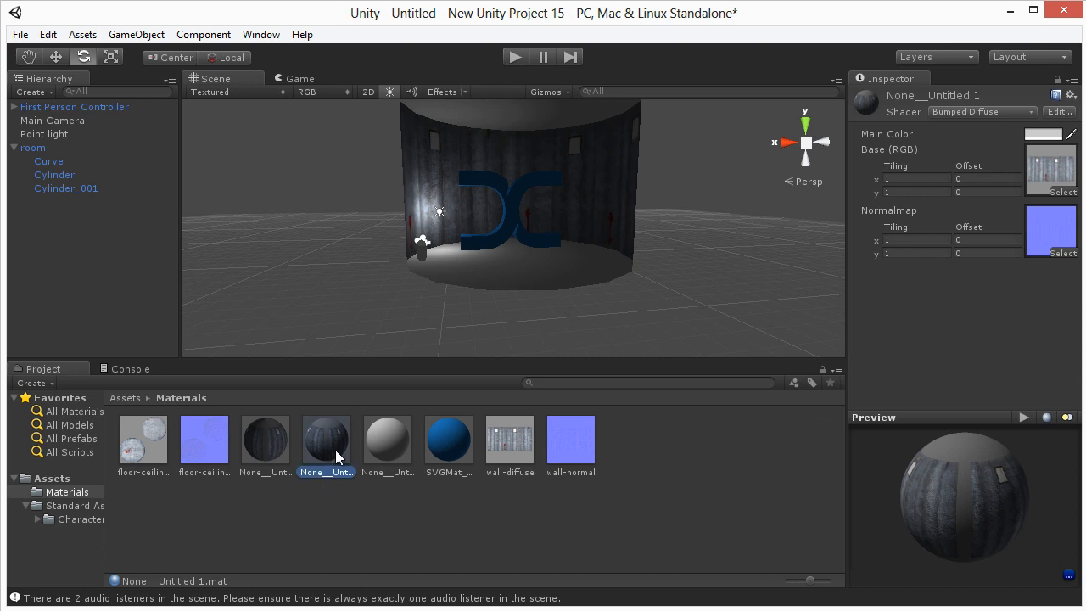
Step: Apply the duplicated material None__Untitled 1 to the room's floor and ceiling, and check it in a brief playback
drag(506, 273, 506, 273)
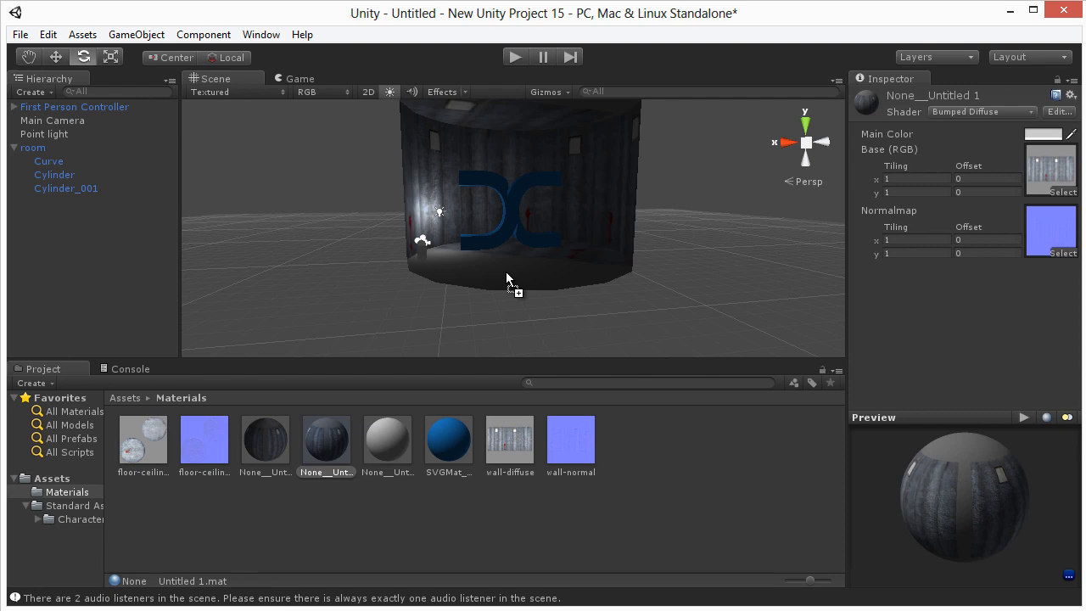
click(511, 61)
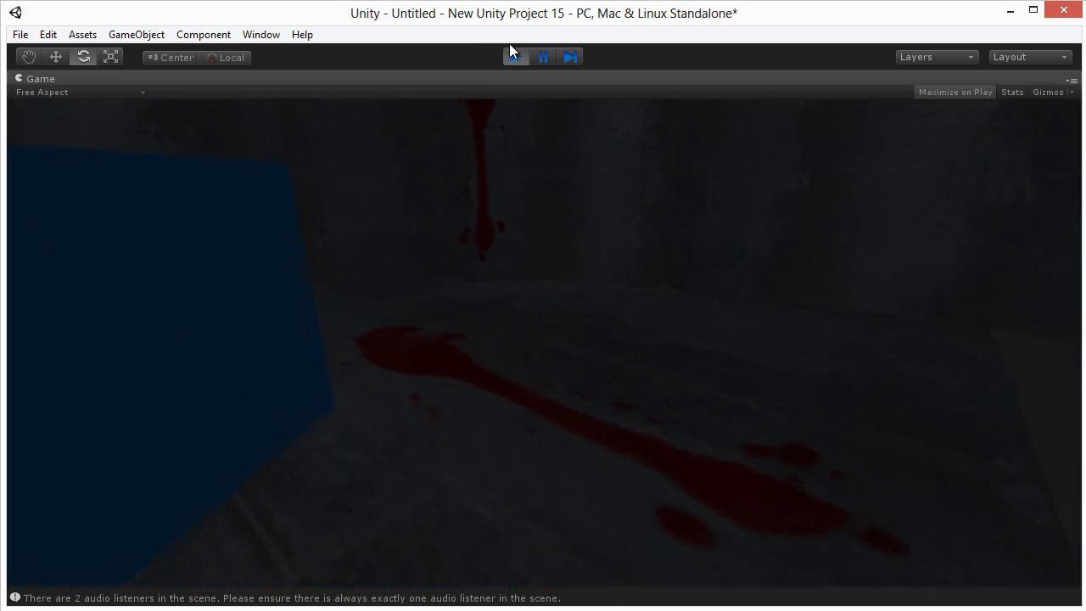
click(513, 58)
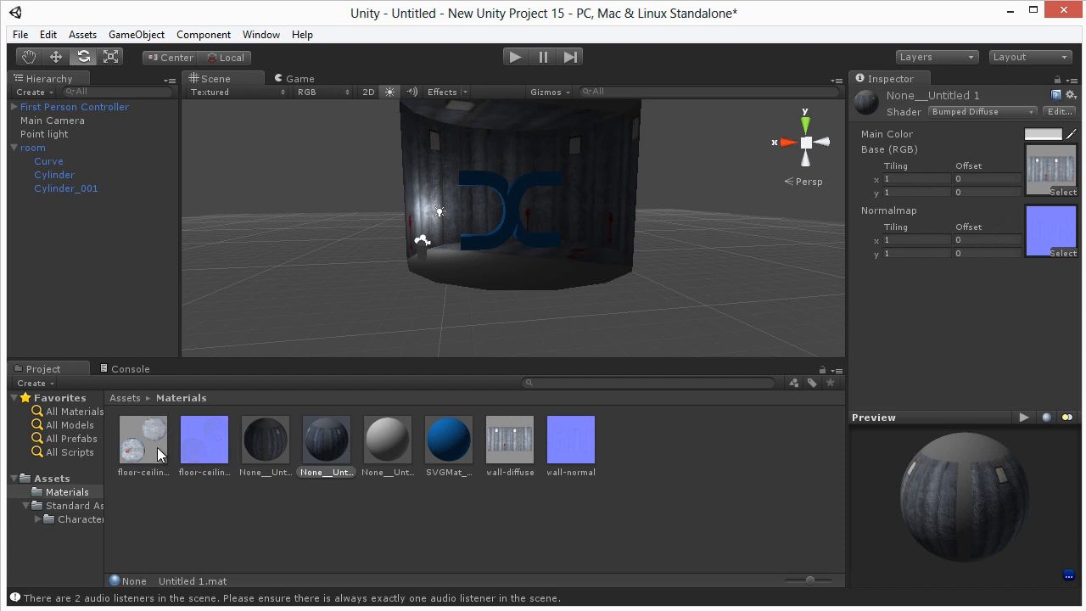
Step: Assign floor-ceiling-diffuse as the Base texture and floor-ceiling-normal as the Normalmap of None__Untitled 1
drag(157, 447, 1041, 180)
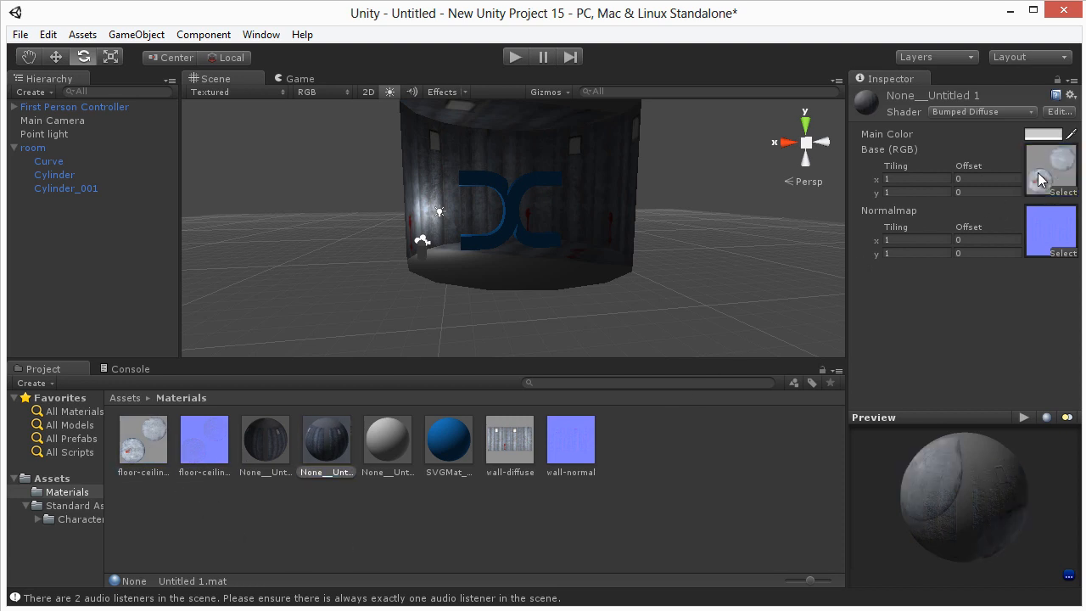
drag(208, 453, 1048, 238)
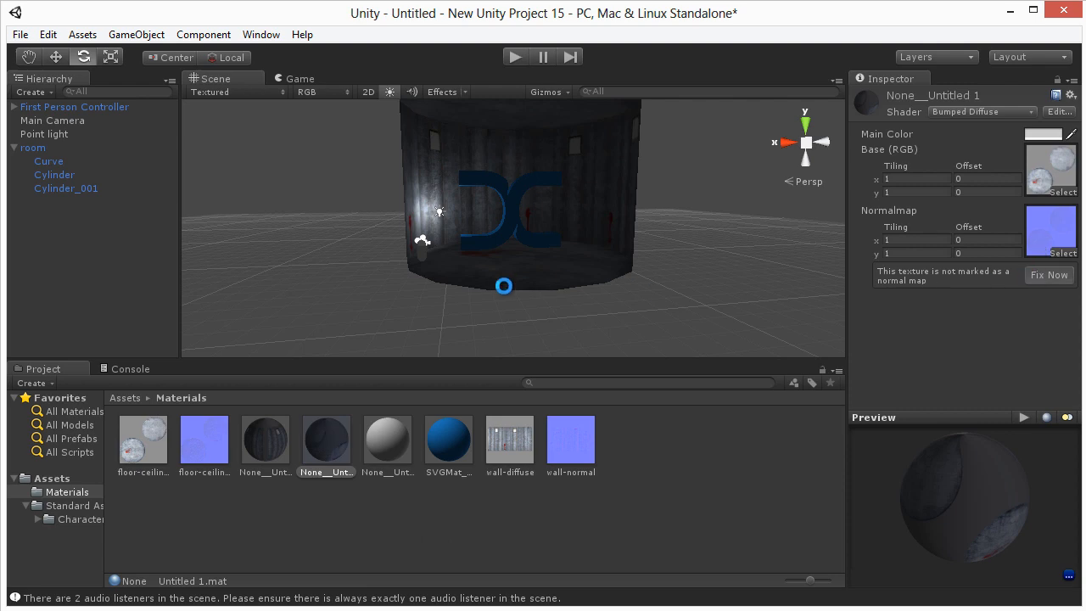
Step: Play the scene and walk around the room to examine the textured floor, its blood stain and the ceiling, then stop playback
click(514, 57)
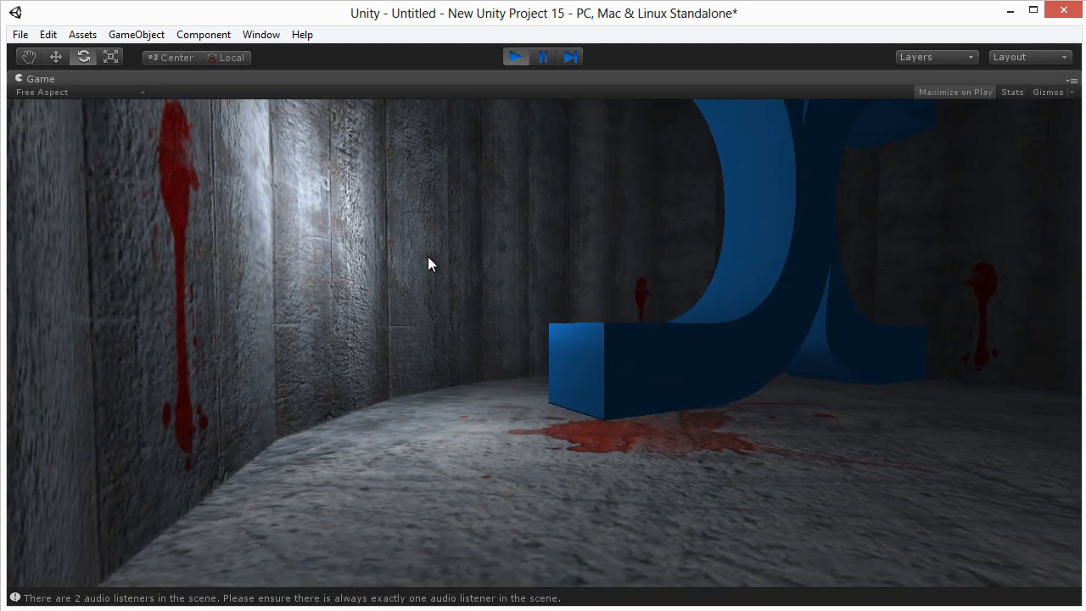
key(d)
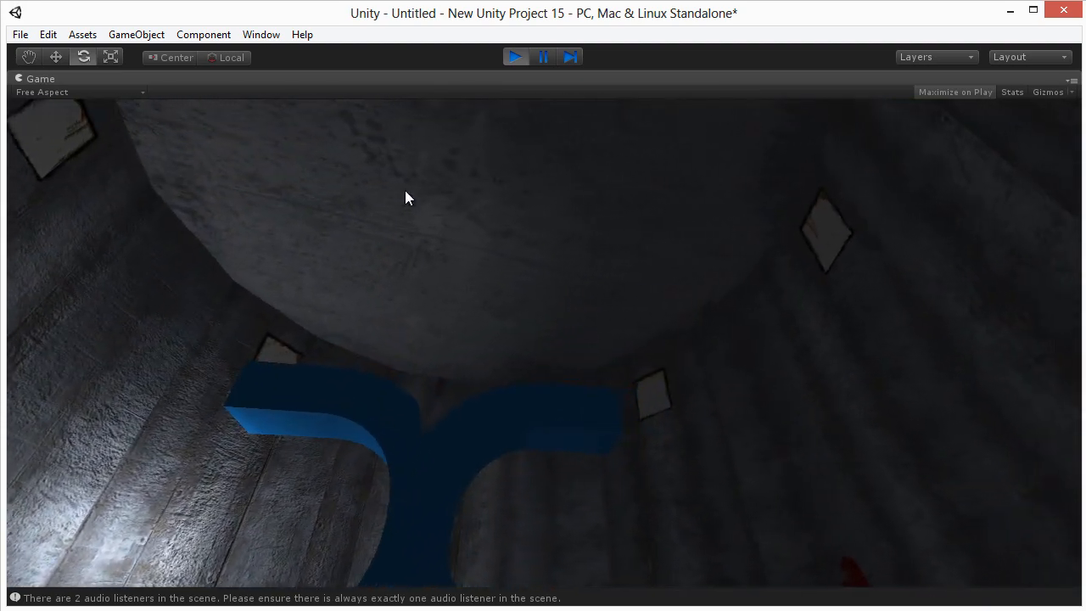
key(a)
key(w)
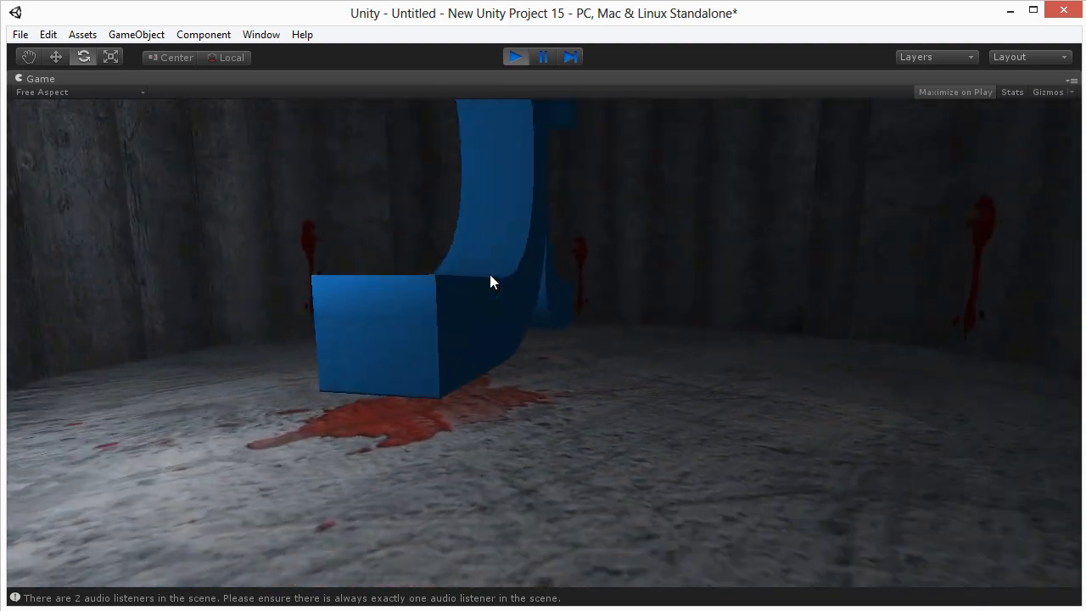
key(w)
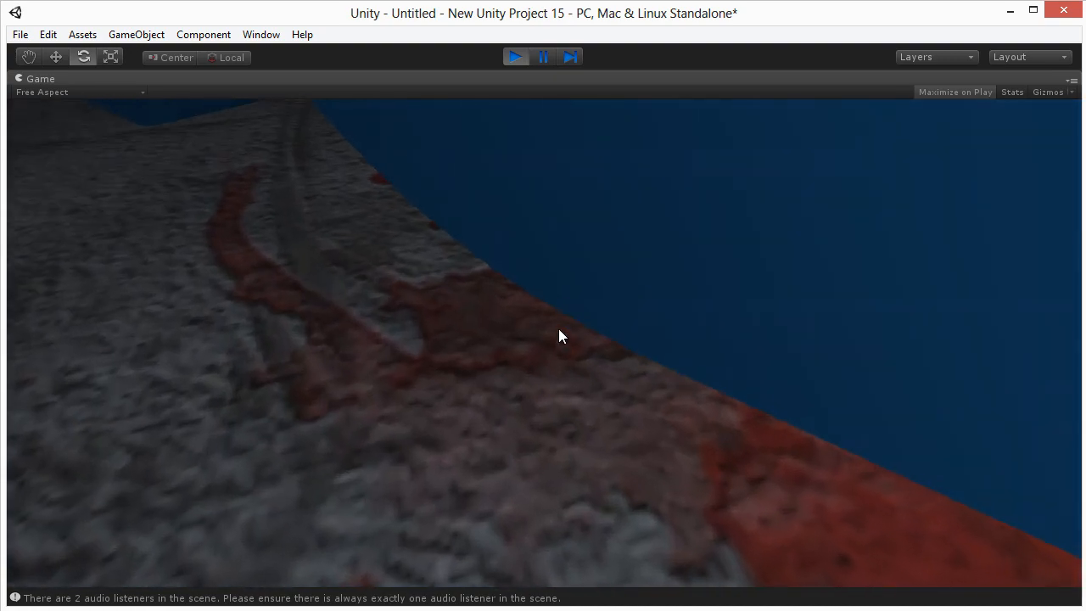
key(a)
key(a)
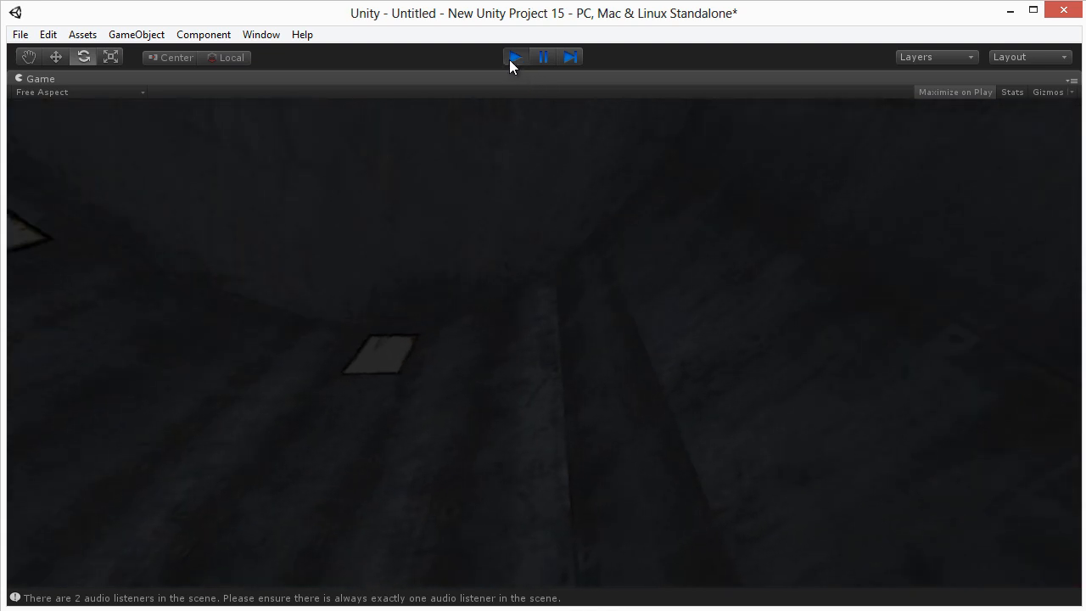
click(509, 59)
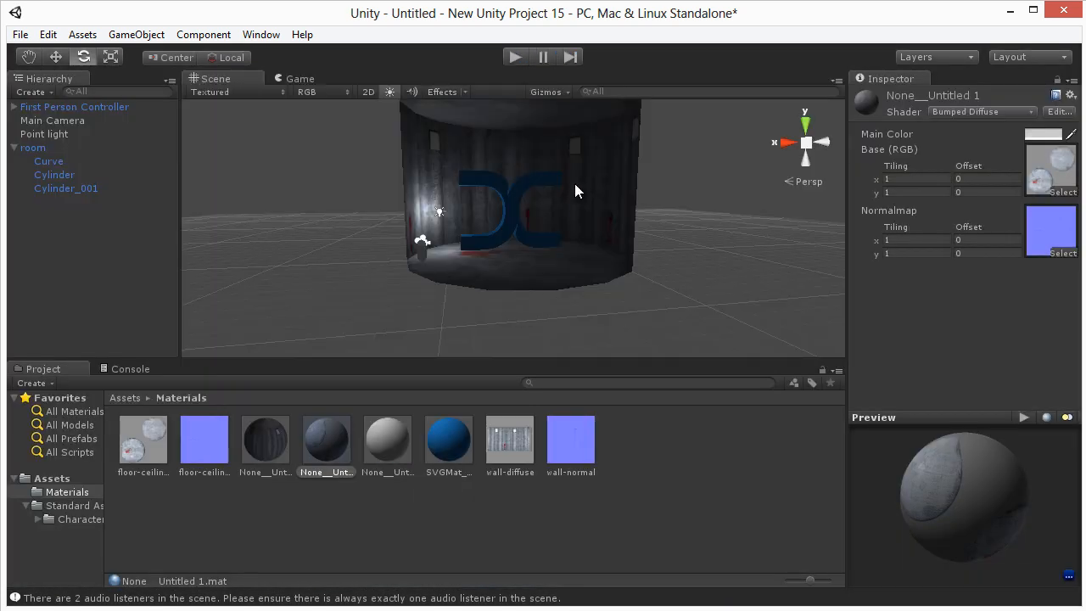
Step: Select the wall Cylinder and change its material's shader to Self-Illumin Bumped Diffuse
click(436, 151)
click(435, 150)
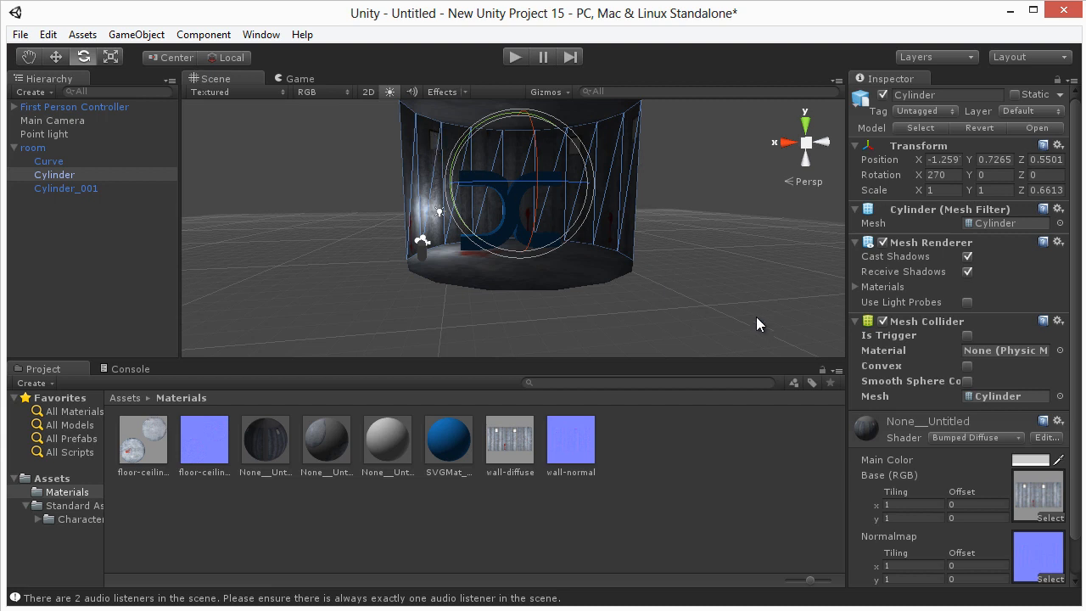
click(974, 431)
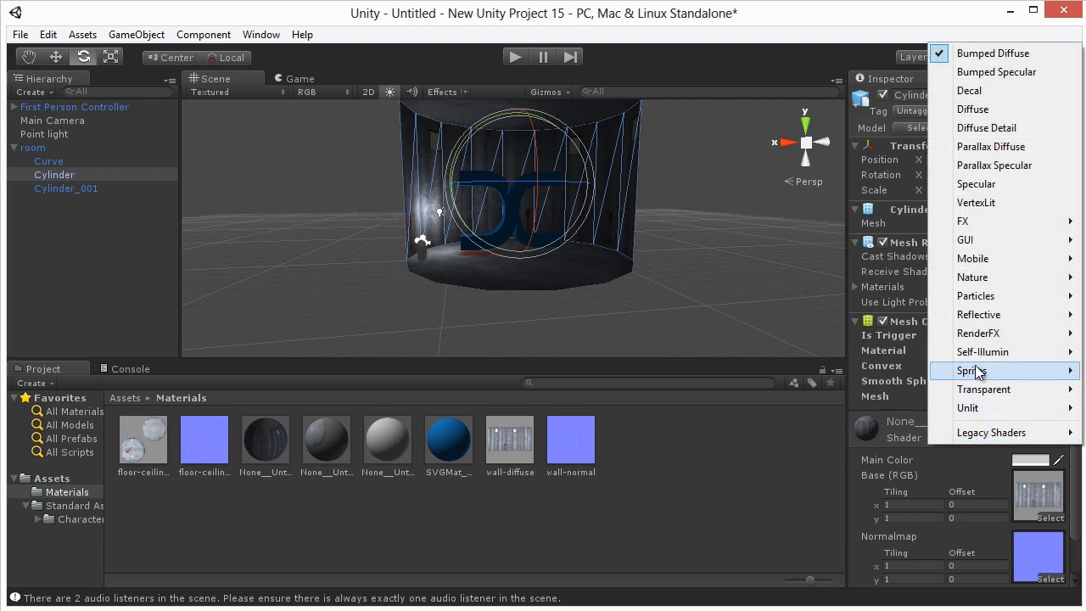
mouse_move(978, 357)
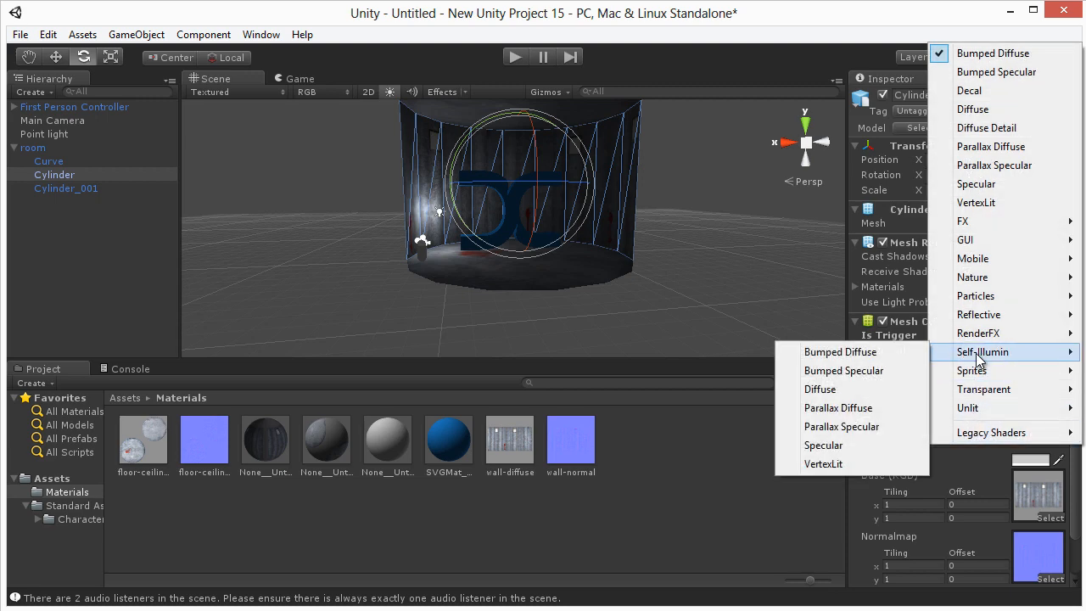
click(841, 355)
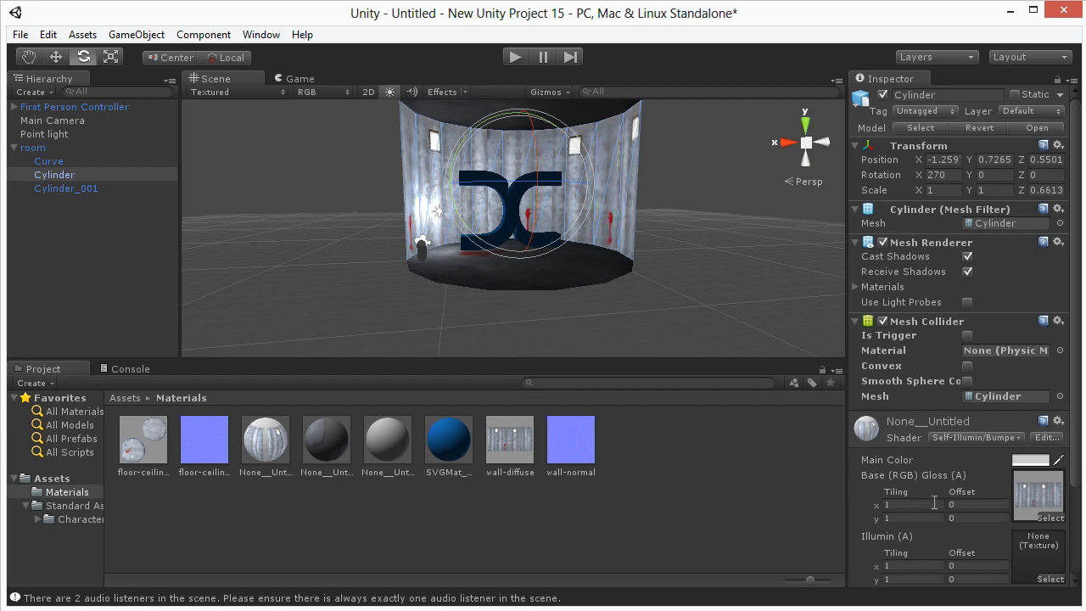
scroll(981, 543, down, 3)
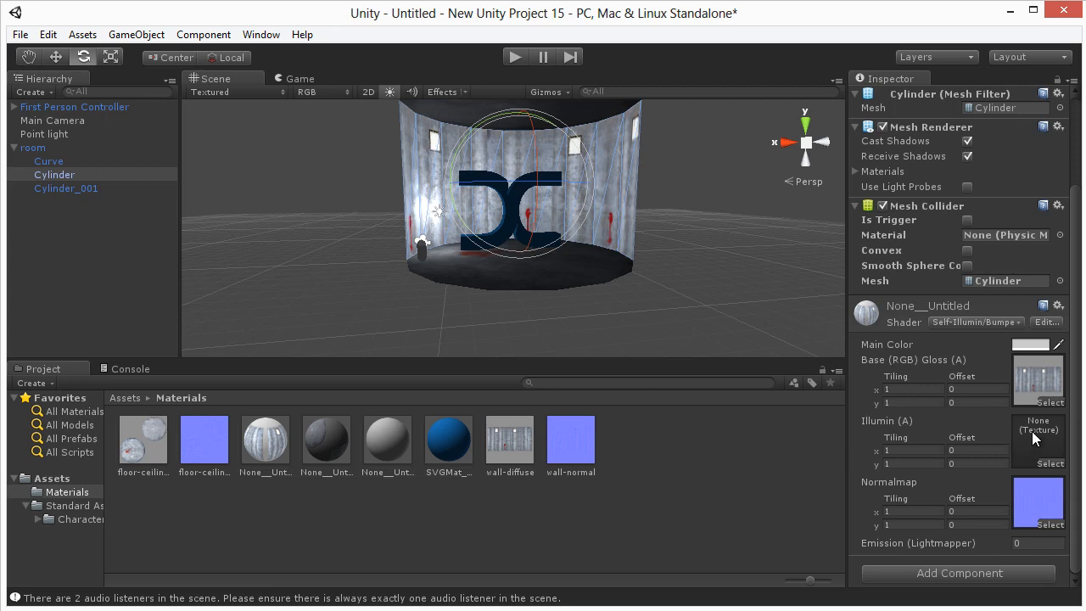
Step: Switch to Photoshop and undo the normal map filter on Layer 2 of wall-normal.psd
key(alt+Tab)
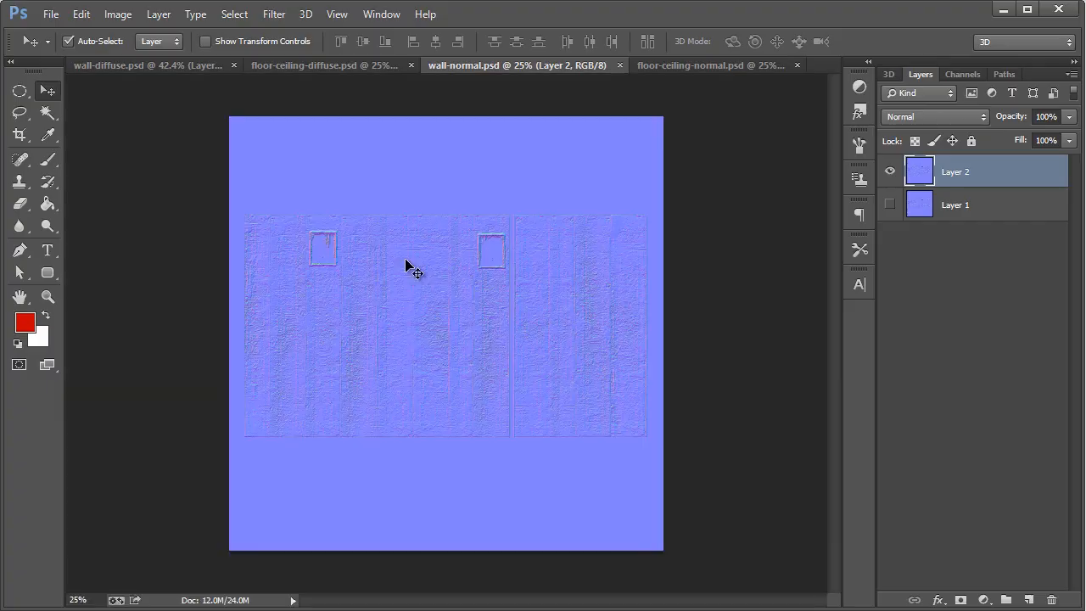
click(347, 63)
click(501, 66)
key(ctrl+z)
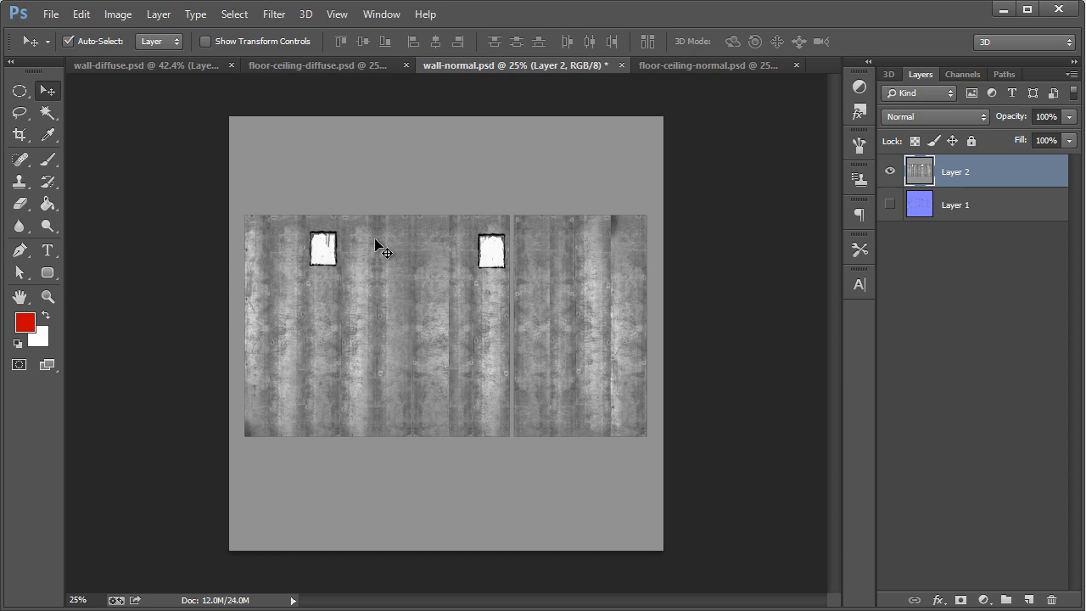
Step: Select the left window's bright inner area on the wall texture with the Rectangular Marquee tool
click(47, 296)
click(311, 251)
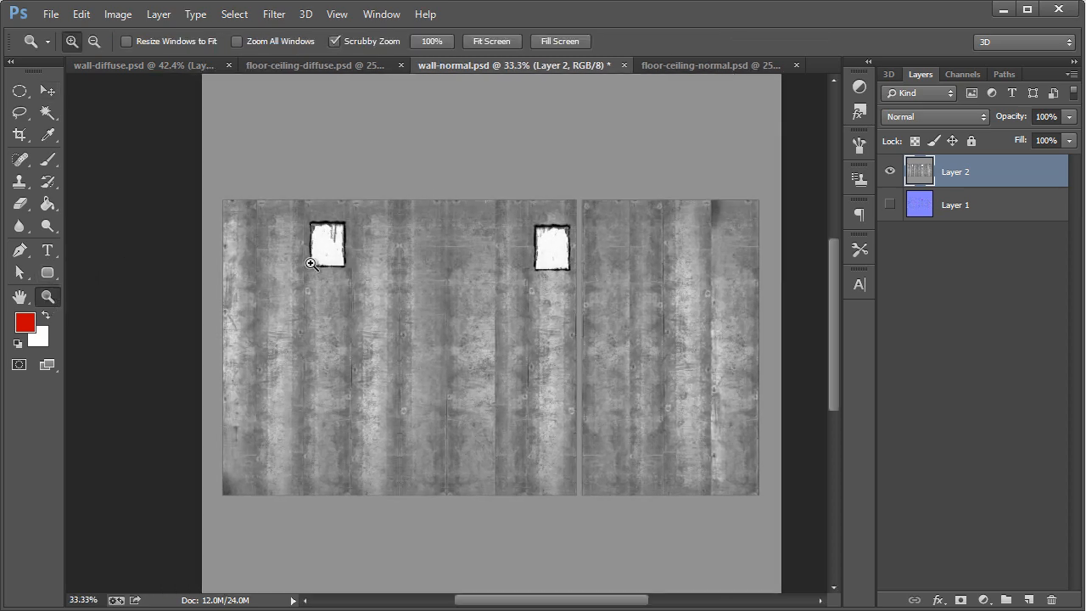
click(306, 255)
click(40, 96)
click(25, 91)
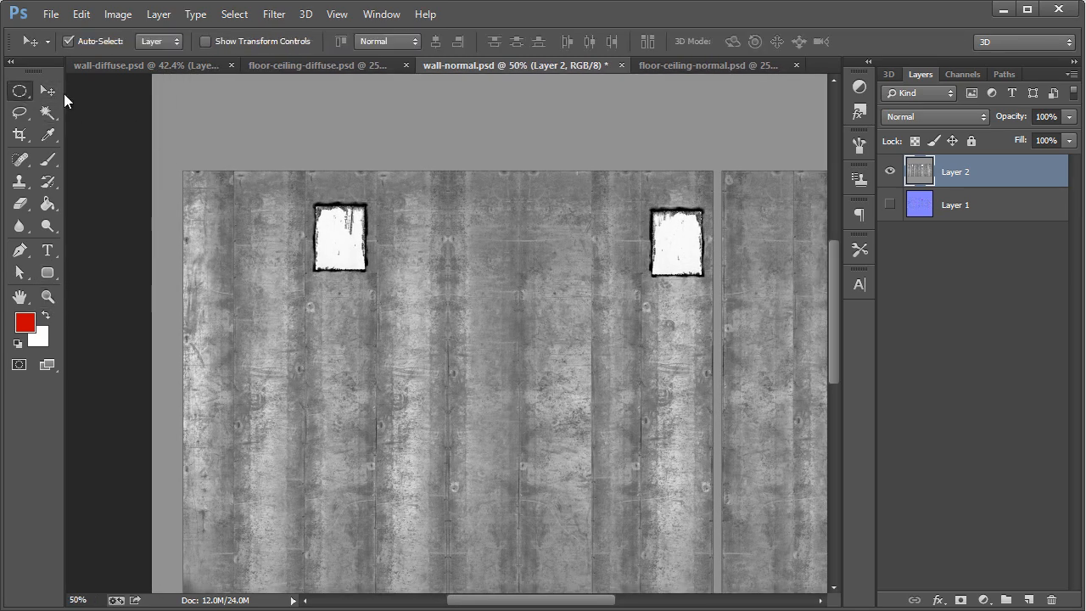
click(93, 89)
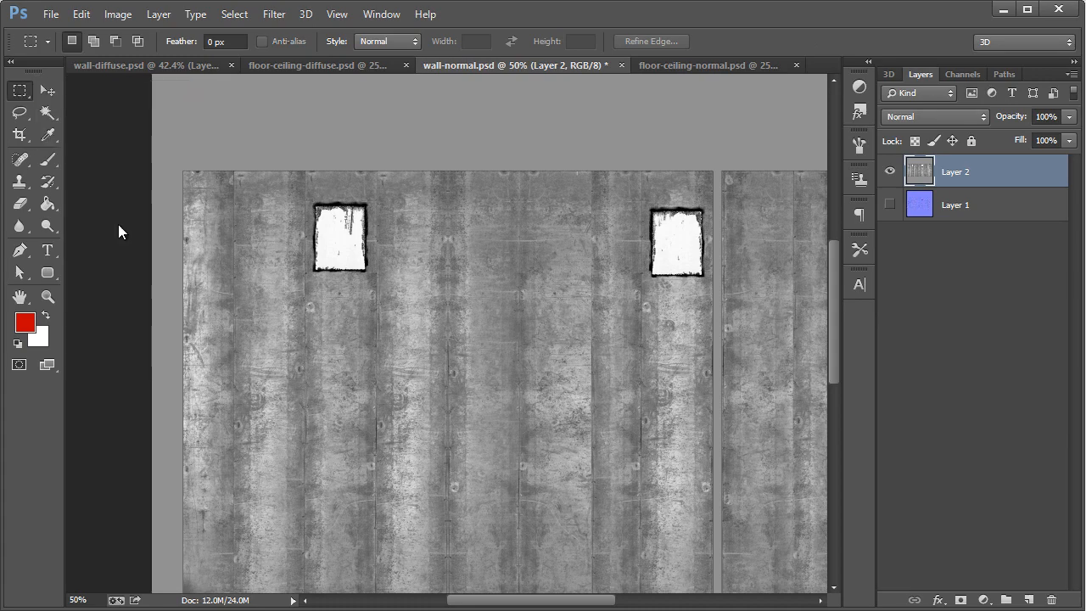
click(47, 296)
click(335, 254)
click(332, 253)
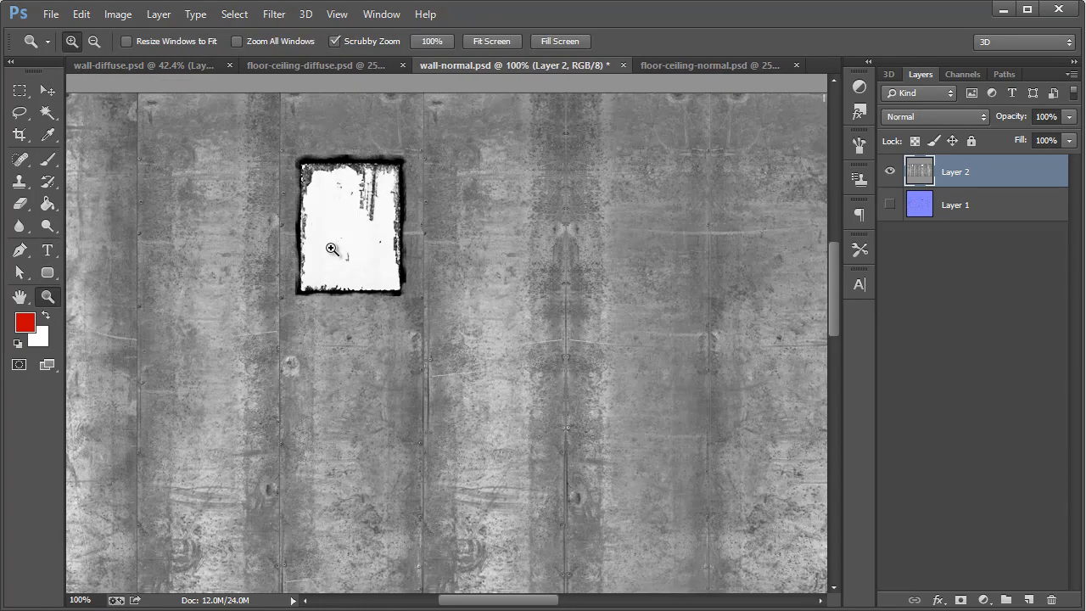
click(332, 251)
scroll(300, 279, up, 2)
click(20, 90)
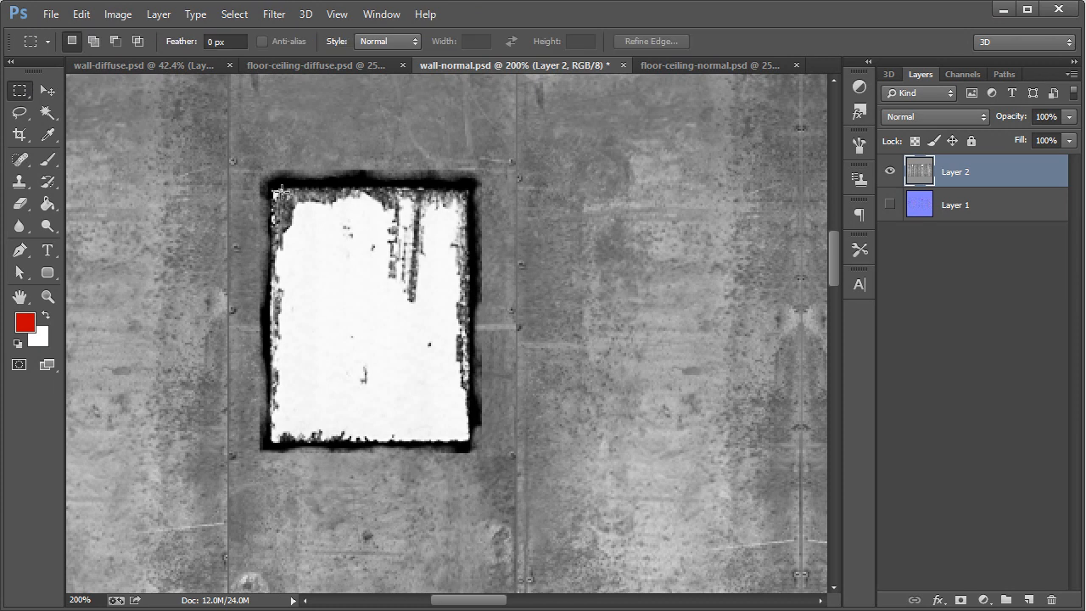
drag(273, 189, 471, 441)
Step: Add the second window's bright inner area to the existing rectangular selection
drag(489, 604, 622, 602)
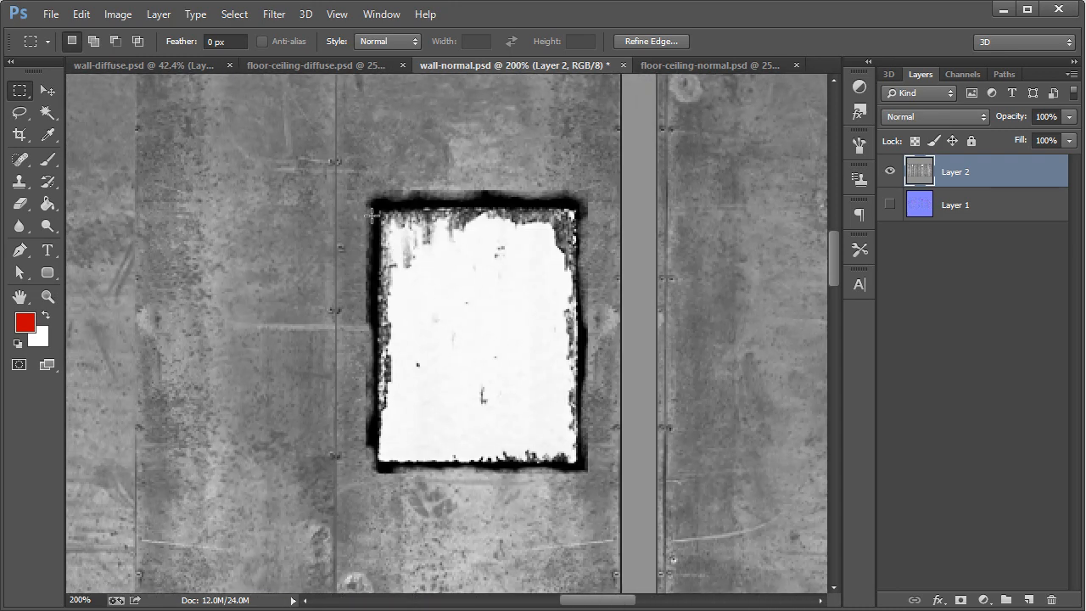
key(shift)
shift+drag(380, 213, 577, 464)
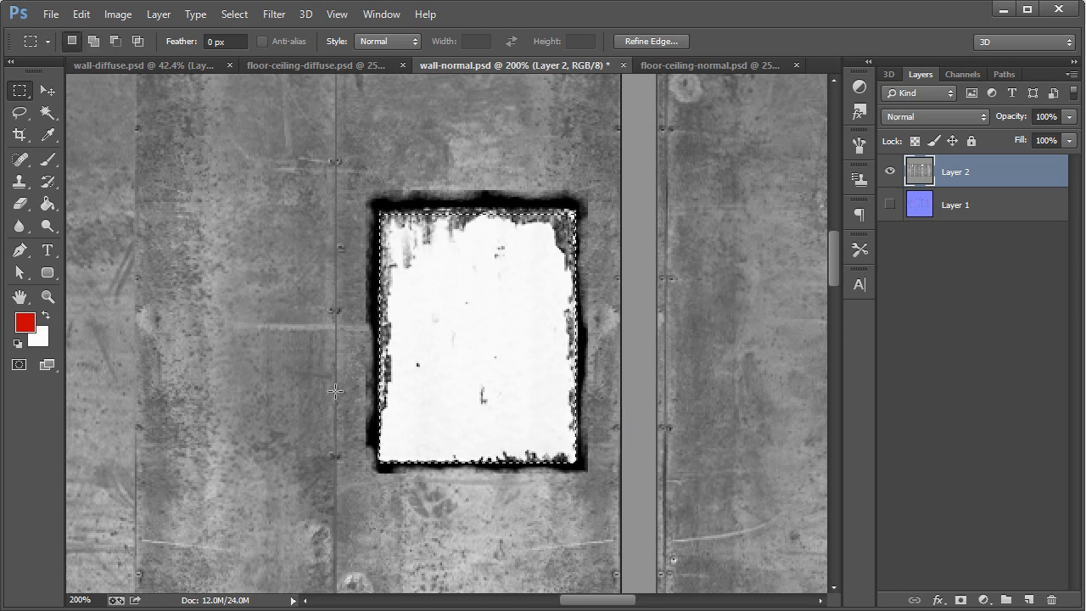
alt+scroll(330, 394, down, 5)
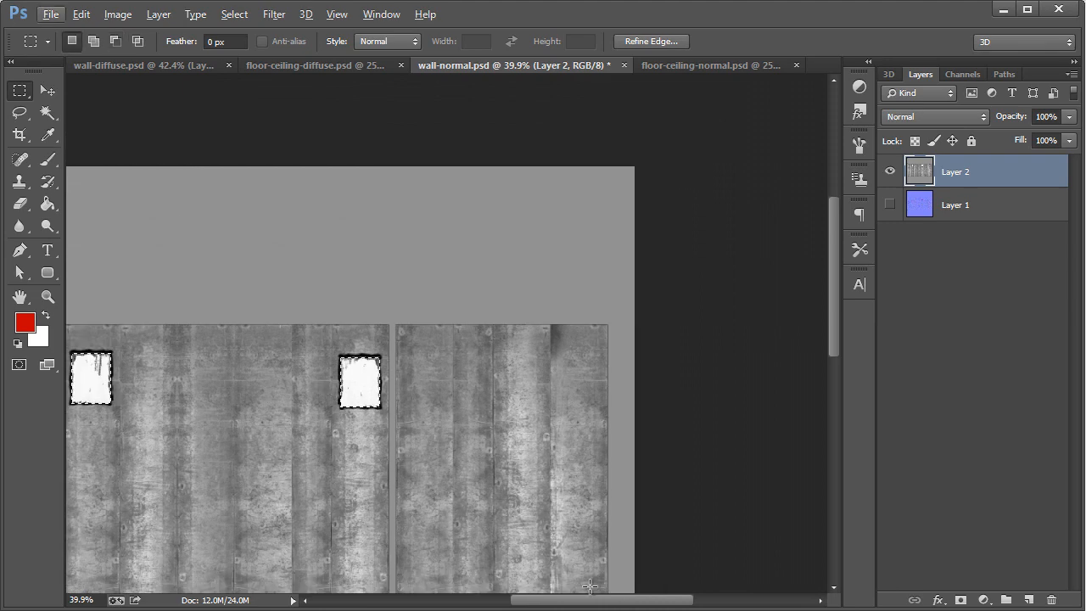
drag(591, 599, 550, 600)
scroll(536, 499, down, 2)
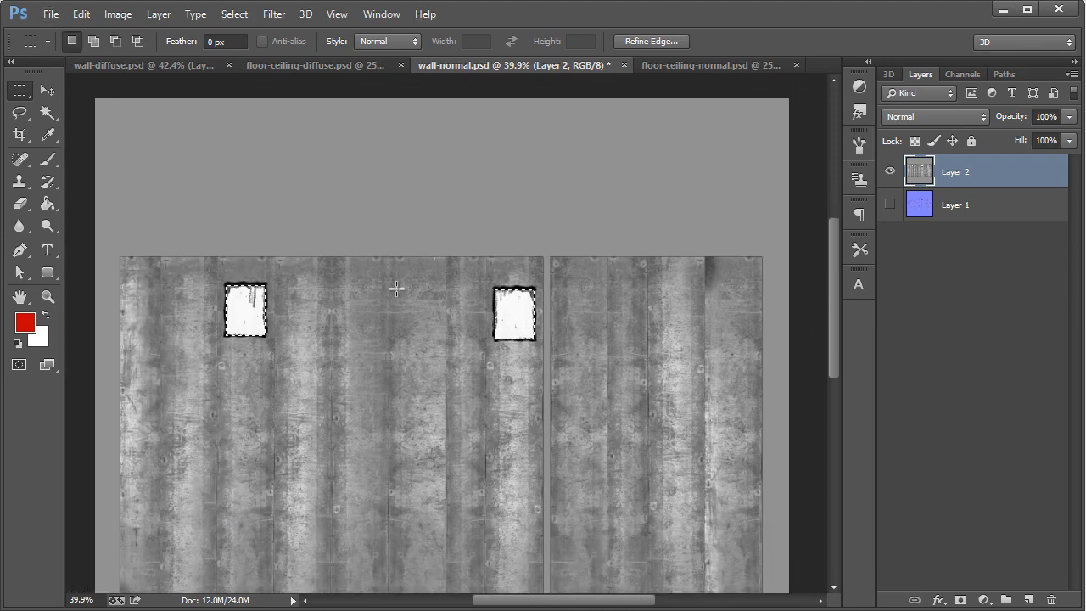
Step: Invert the selection, delete everything outside the two windows from Layer 2, and deselect
key(ctrl+a)
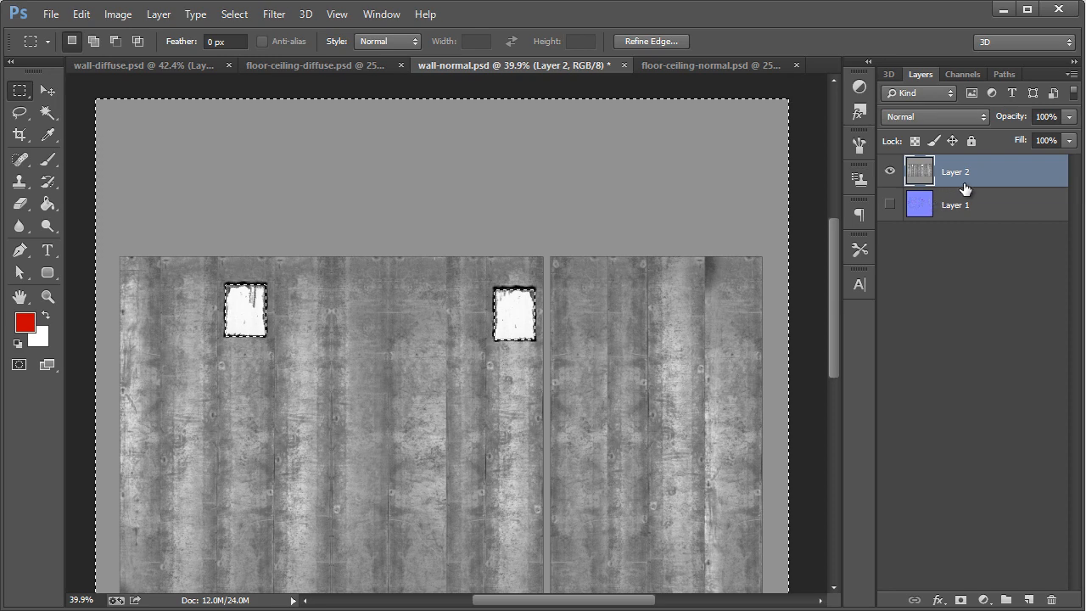
key(Delete)
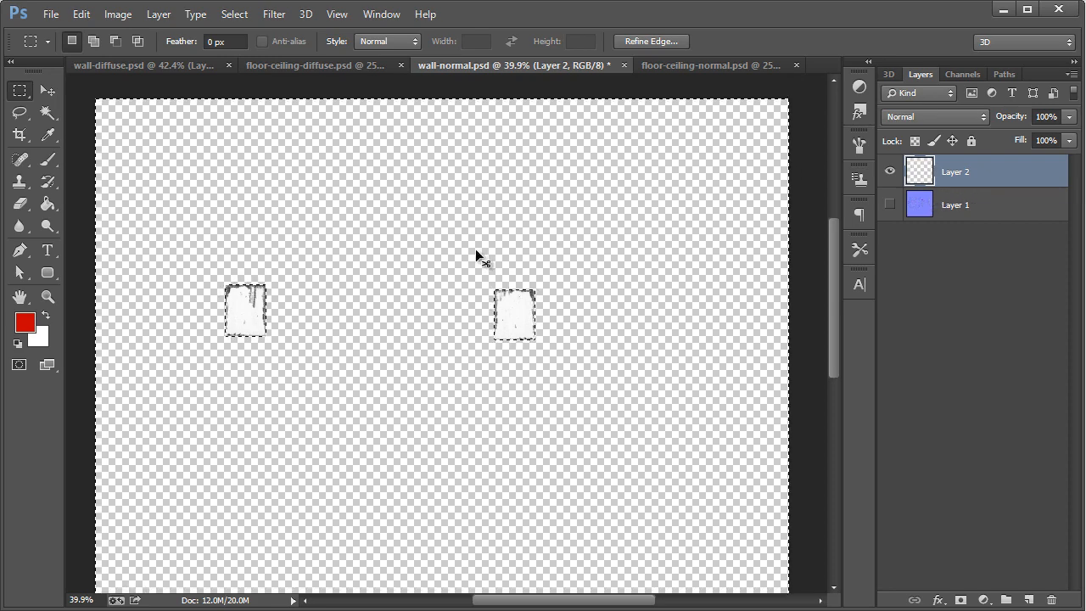
key(ctrl+d)
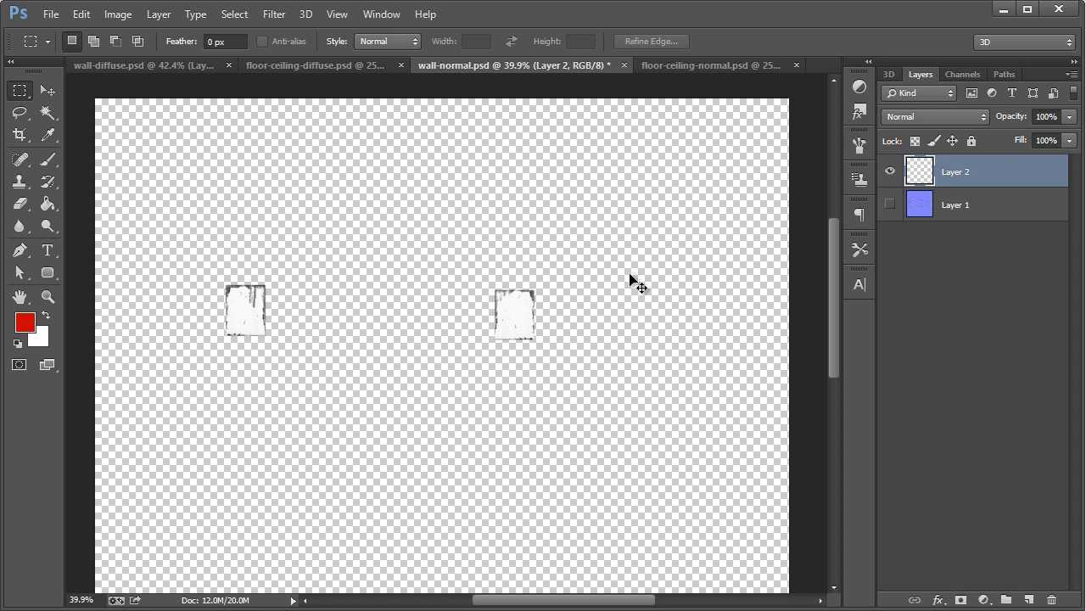
Step: Undo the deselection and deletion, cut the area around the windows out of Layer 2, and add a new layer above it
key(ctrl+alt+z)
key(ctrl+alt+z)
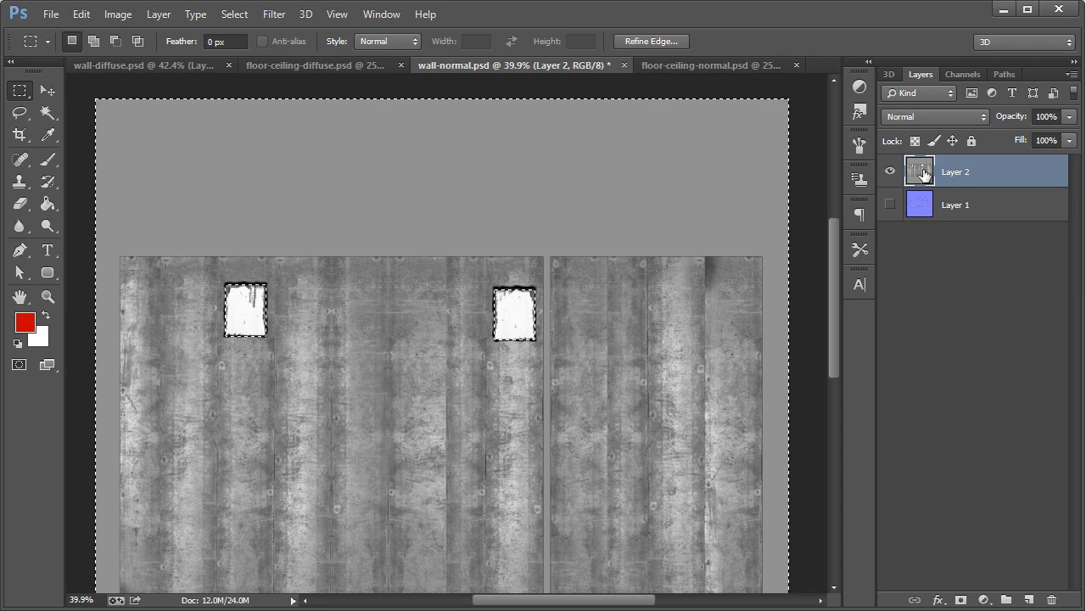
key(ctrl+x)
key(ctrl+v)
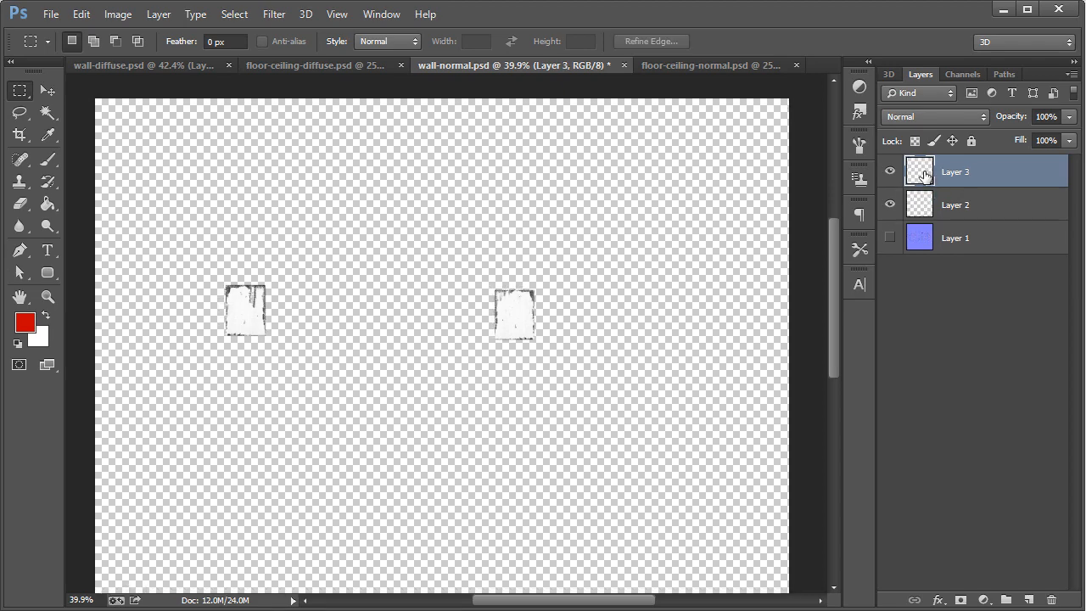
Step: Move Layer 3 below Layer 2 in the layer stack and lower its opacity to 61%
drag(978, 177, 984, 203)
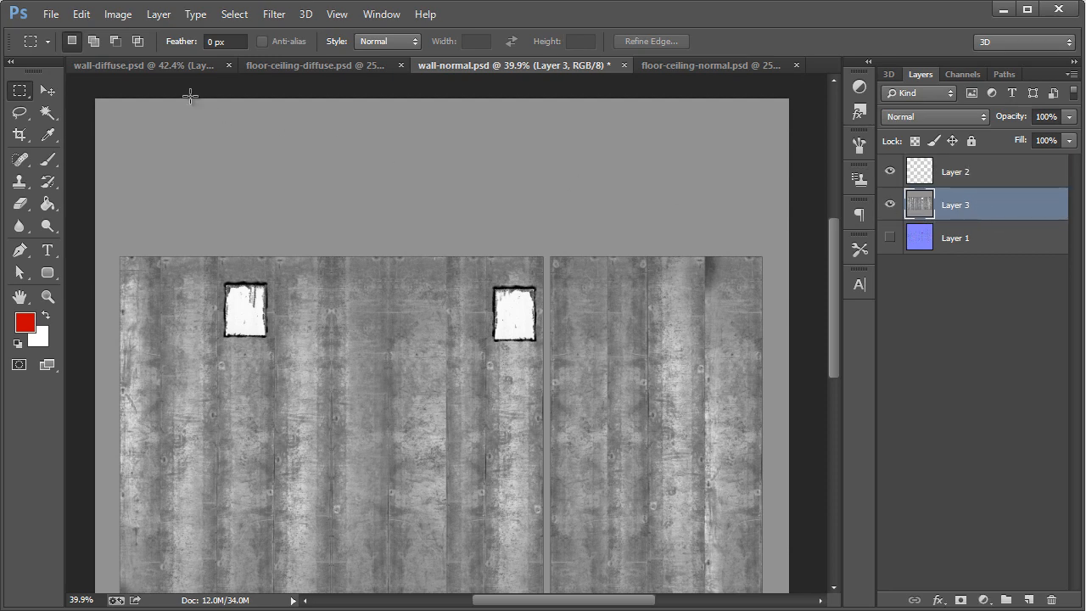
click(1069, 117)
mouse_move(1037, 136)
mouse_down()
mouse_move(1023, 137)
mouse_move(1036, 136)
mouse_up()
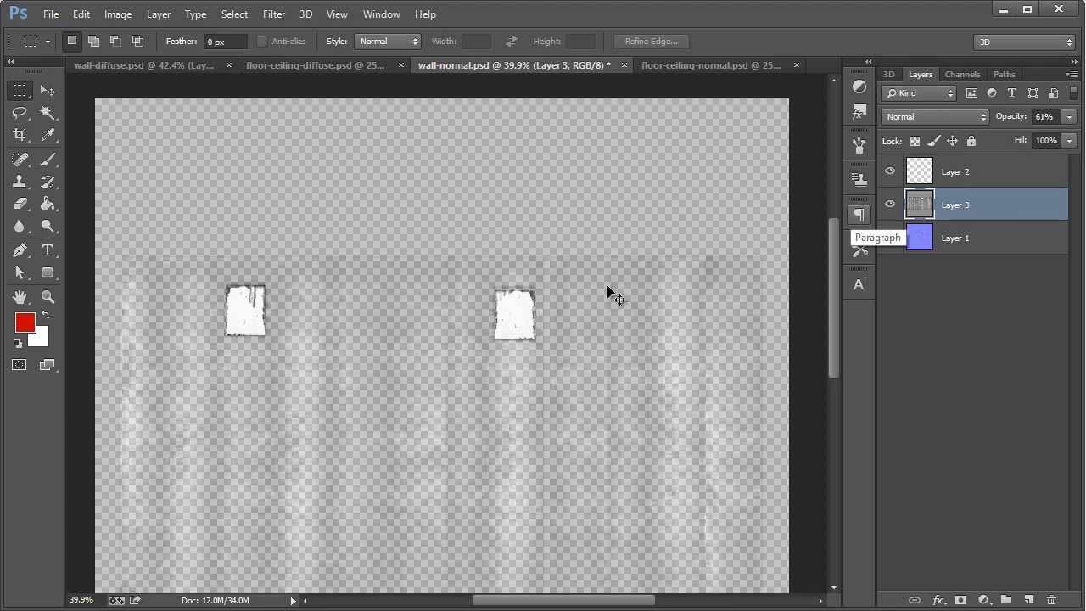
Step: Save the document as a new Photoshop file named wall-ill.psd in the Project folder
click(49, 14)
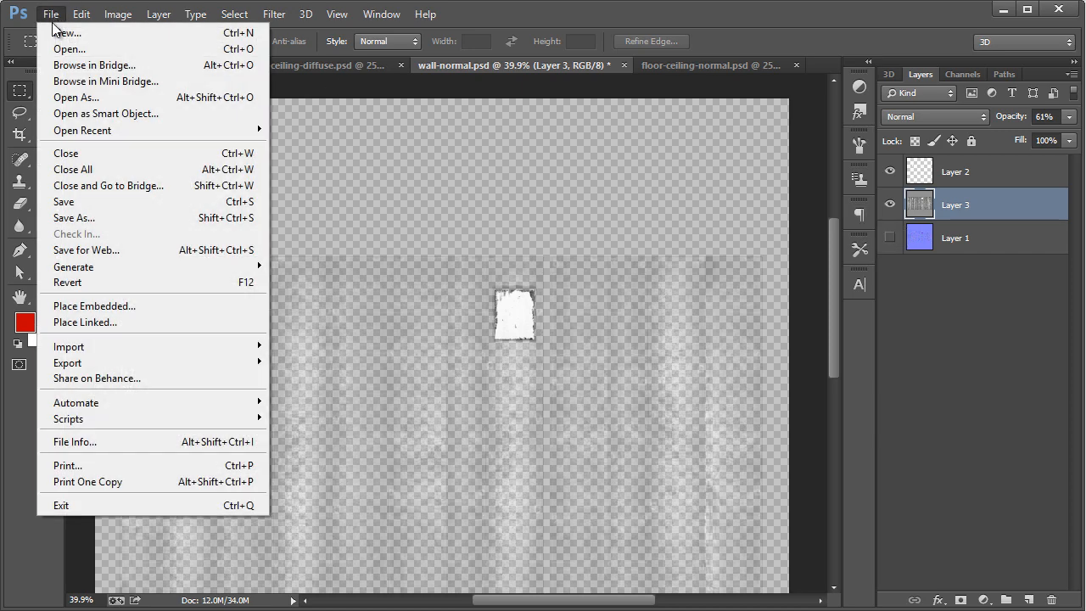
click(73, 218)
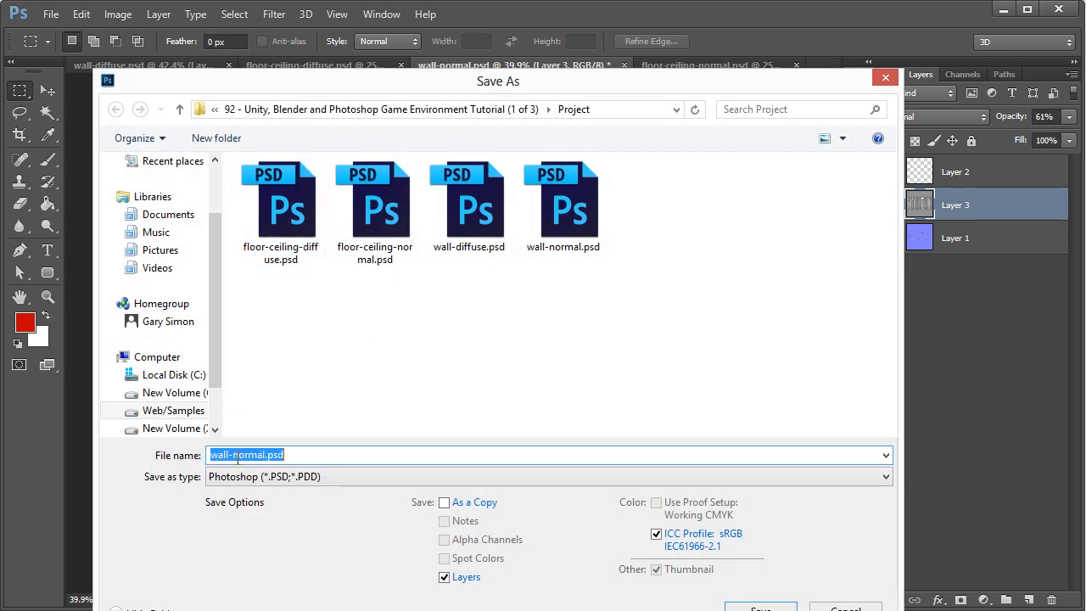
drag(238, 458, 407, 455)
key(BackSpace)
text(il)
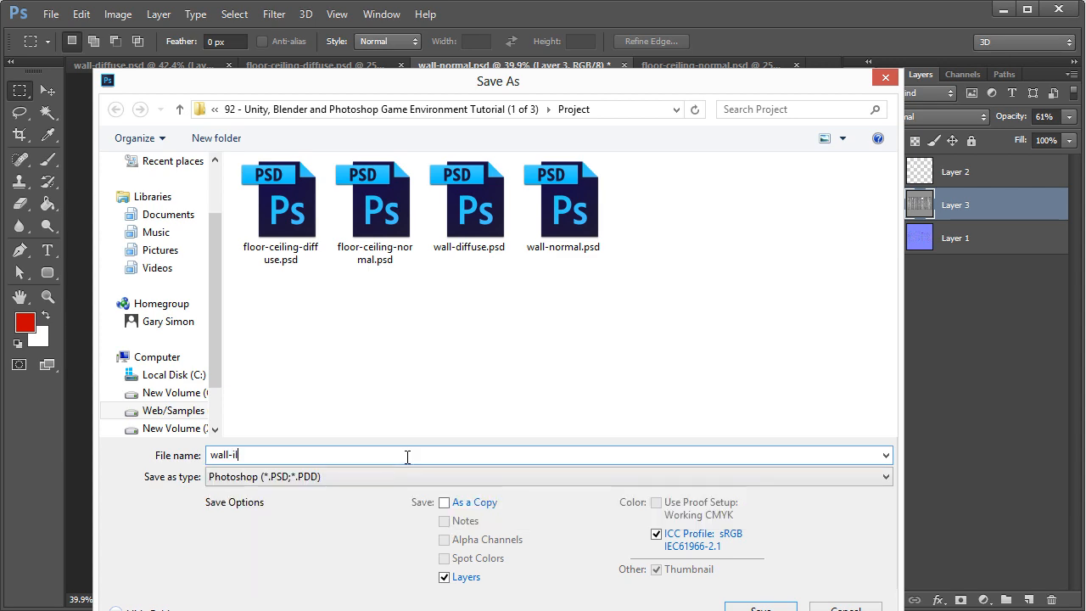
text(l.psd)
key(Return)
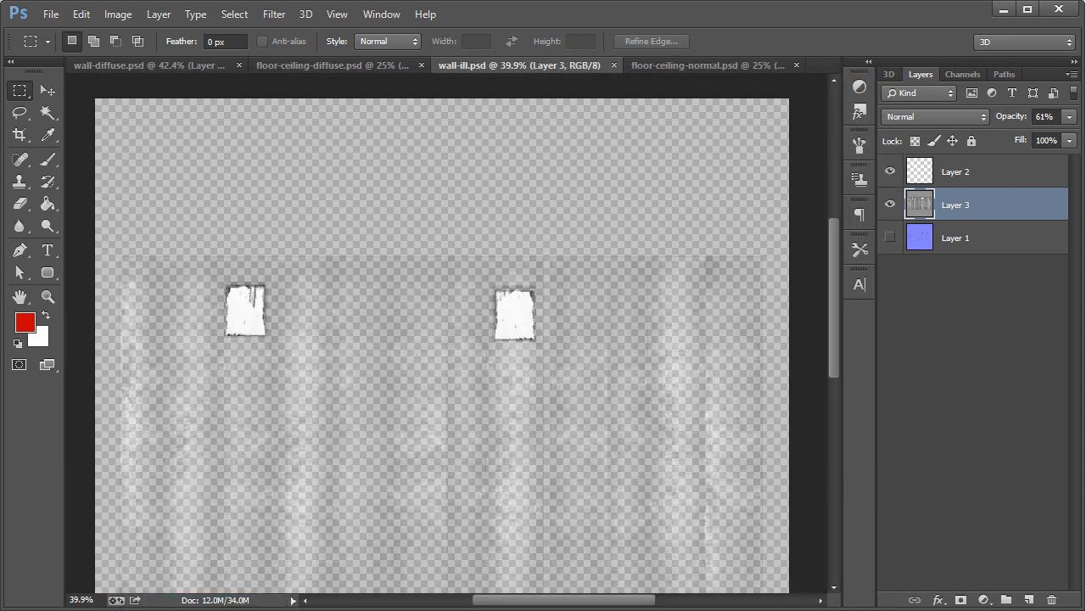
Step: Switch to Unity and import wall-ill.psd as a new asset in the Materials folder
key(alt+Tab)
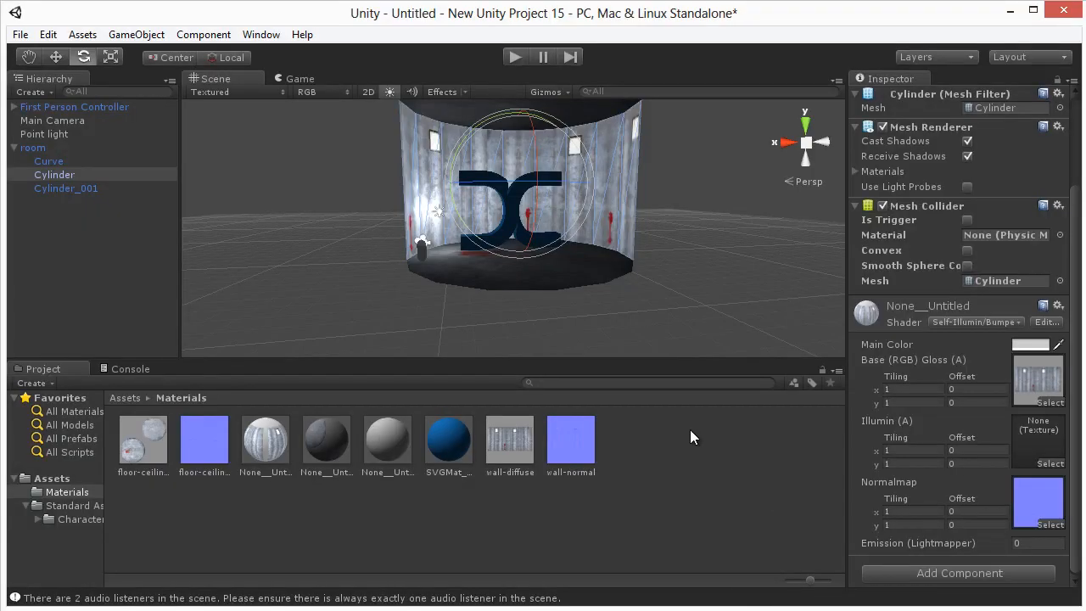
right_click(364, 513)
click(410, 338)
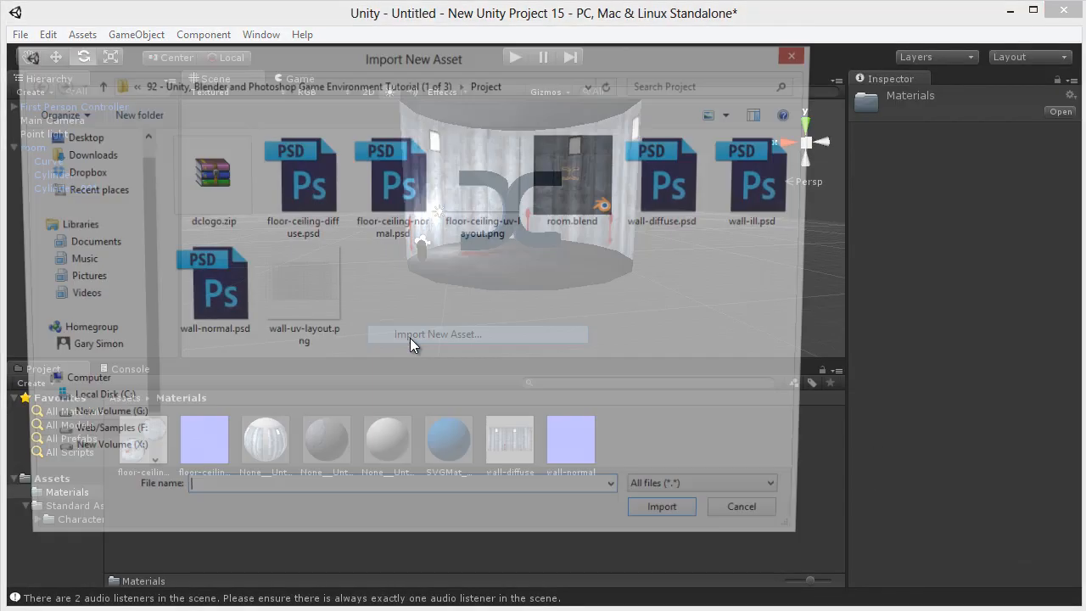
double_click(763, 178)
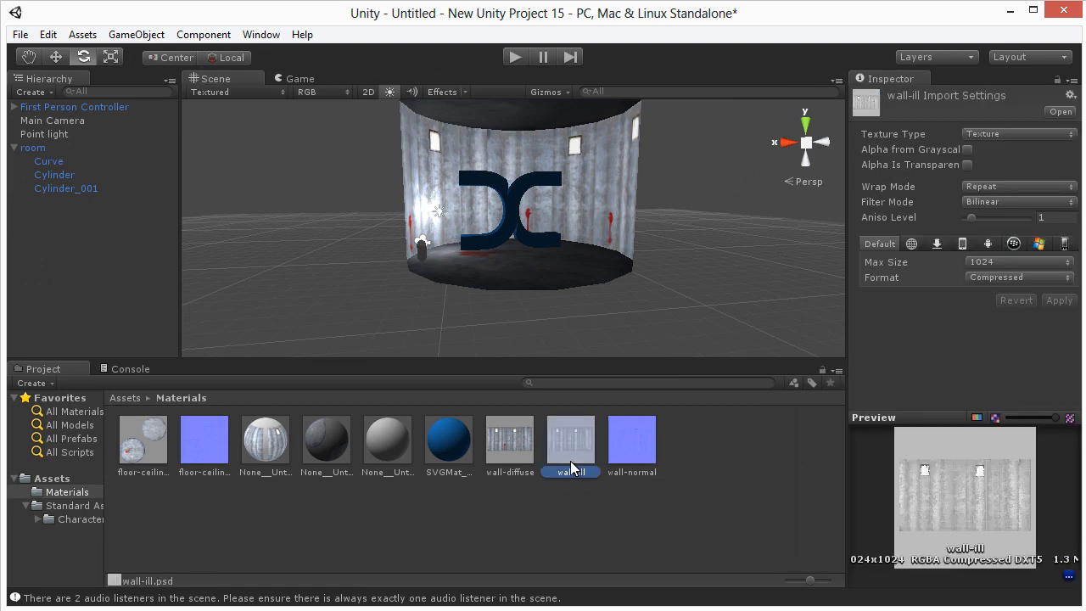
Step: Assign the wall-ill texture to the Illumin (A) map of the wall Cylinder's material
click(626, 188)
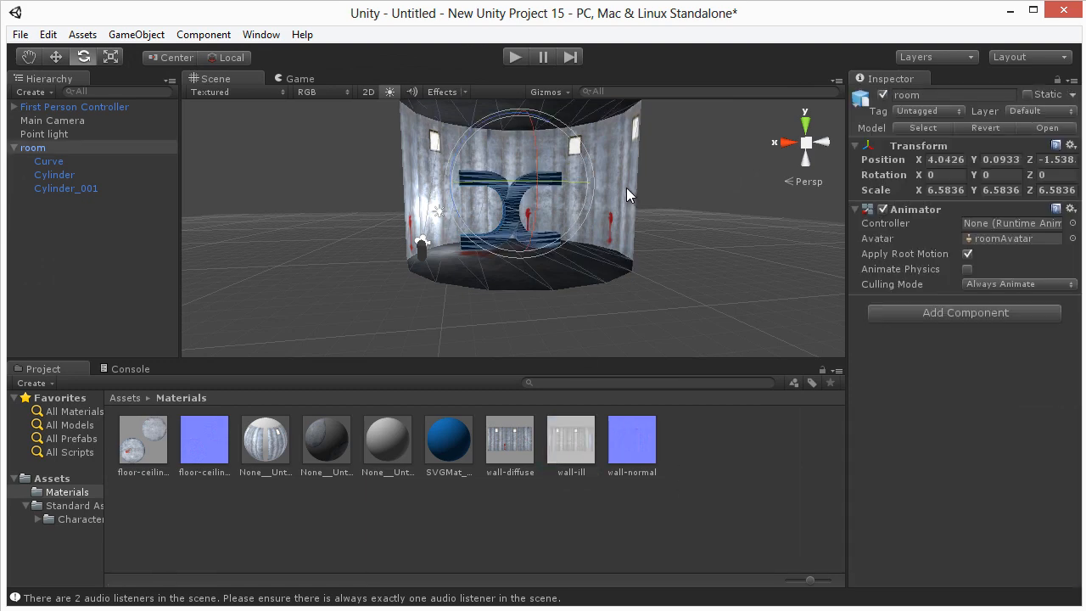
click(620, 182)
drag(583, 438, 1027, 553)
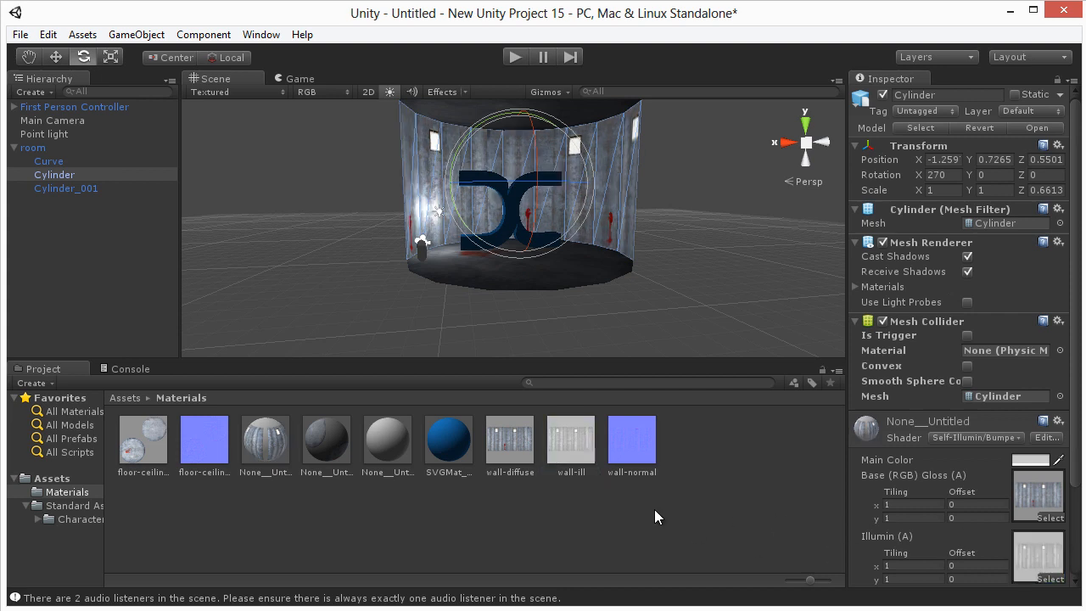
Step: Run the scene in play mode to examine the self-illuminated walls, and stop it
click(439, 214)
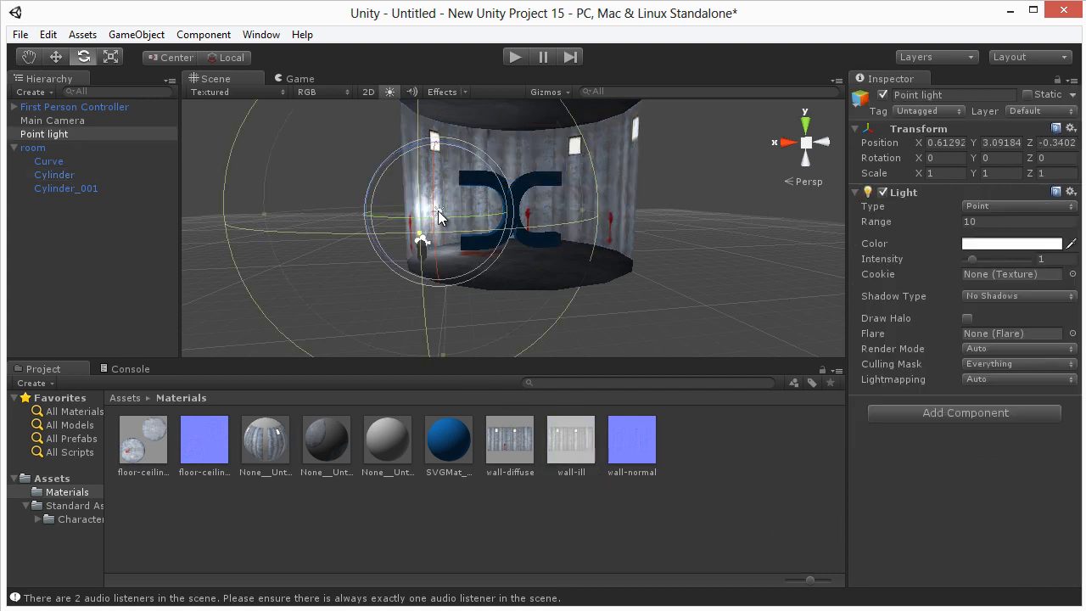
click(543, 254)
click(514, 56)
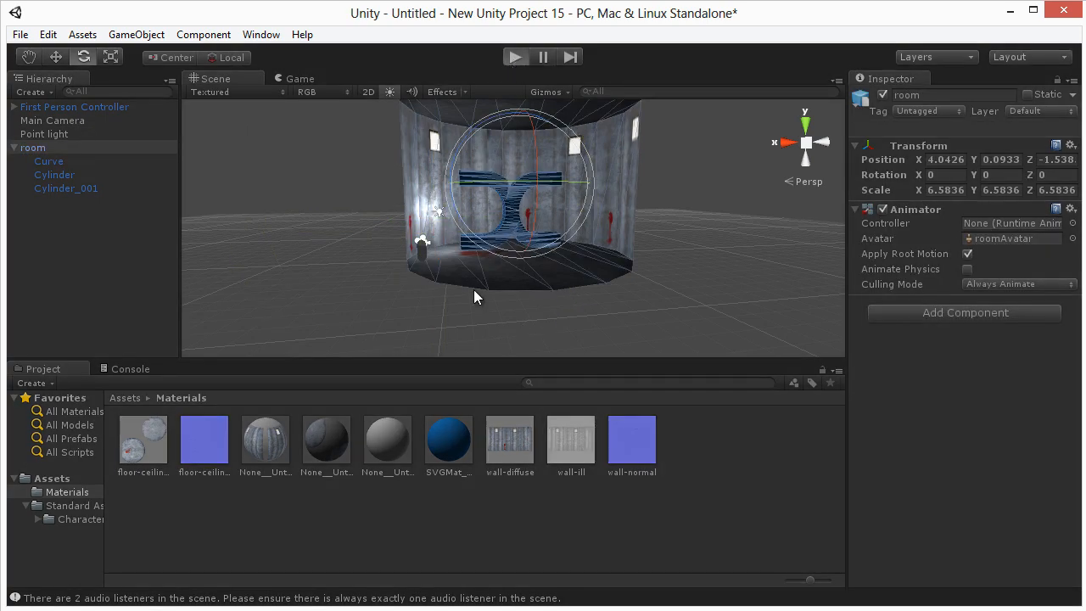
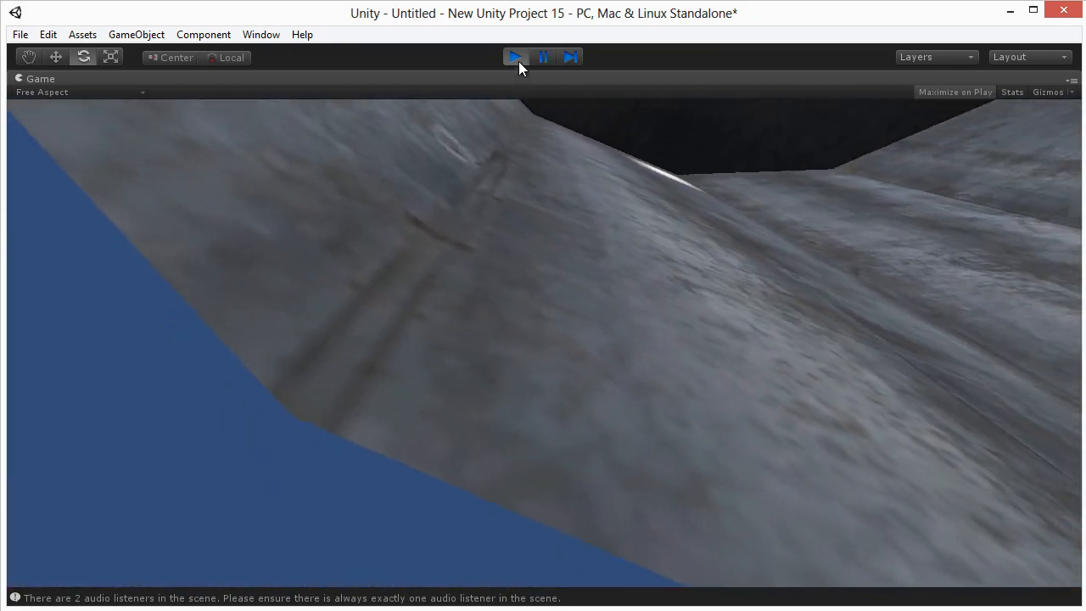
click(514, 57)
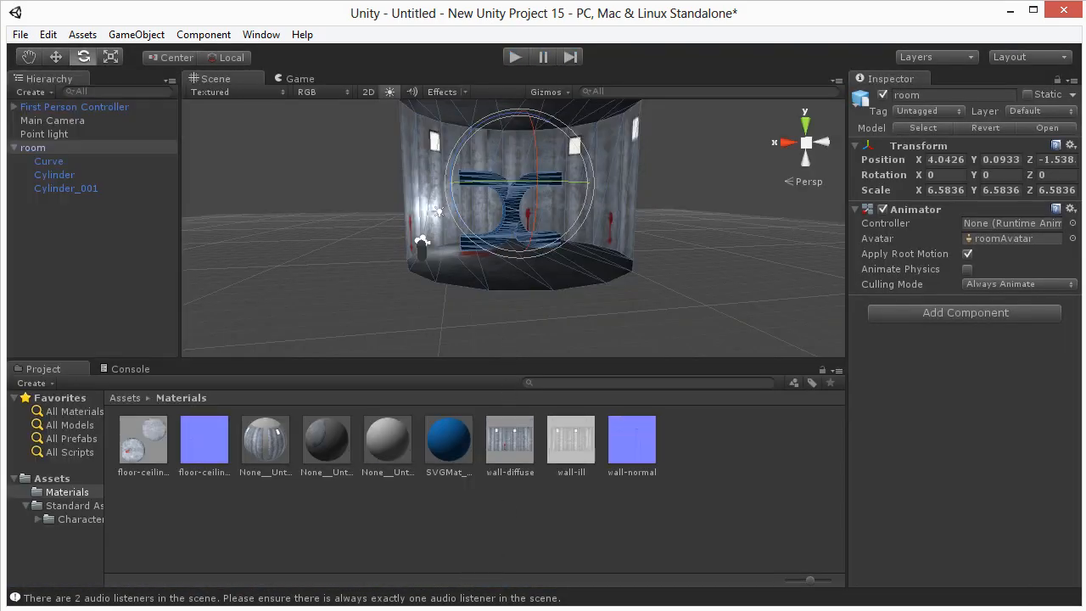
Step: Switch to Photoshop, hide Layer 3 in wall-ill.psd and save the file
key(alt+Tab)
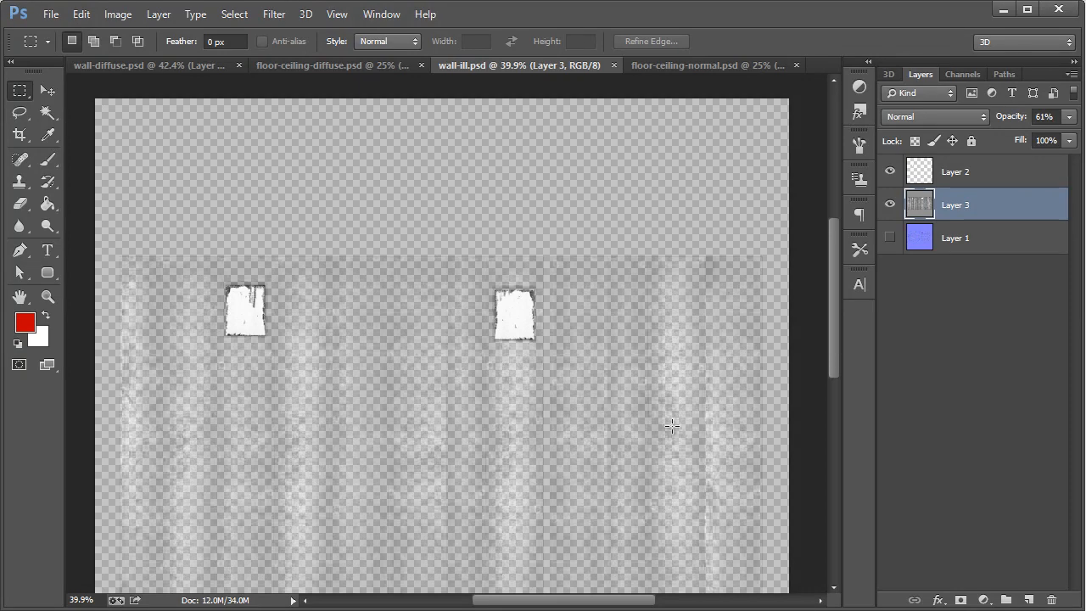
click(889, 205)
key(ctrl+alt+shift+s)
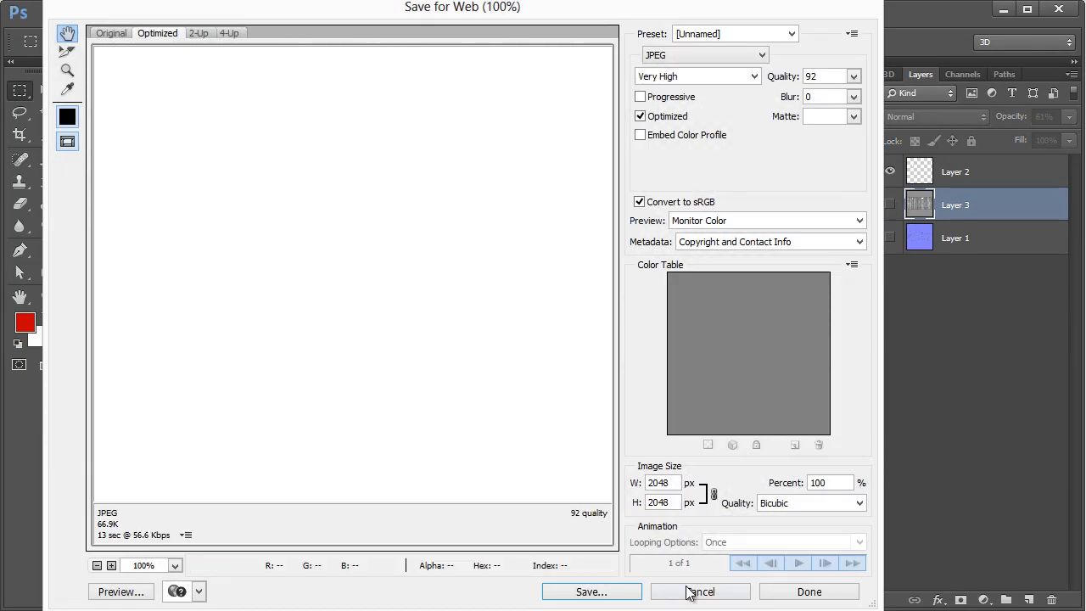
click(695, 589)
key(ctrl+s)
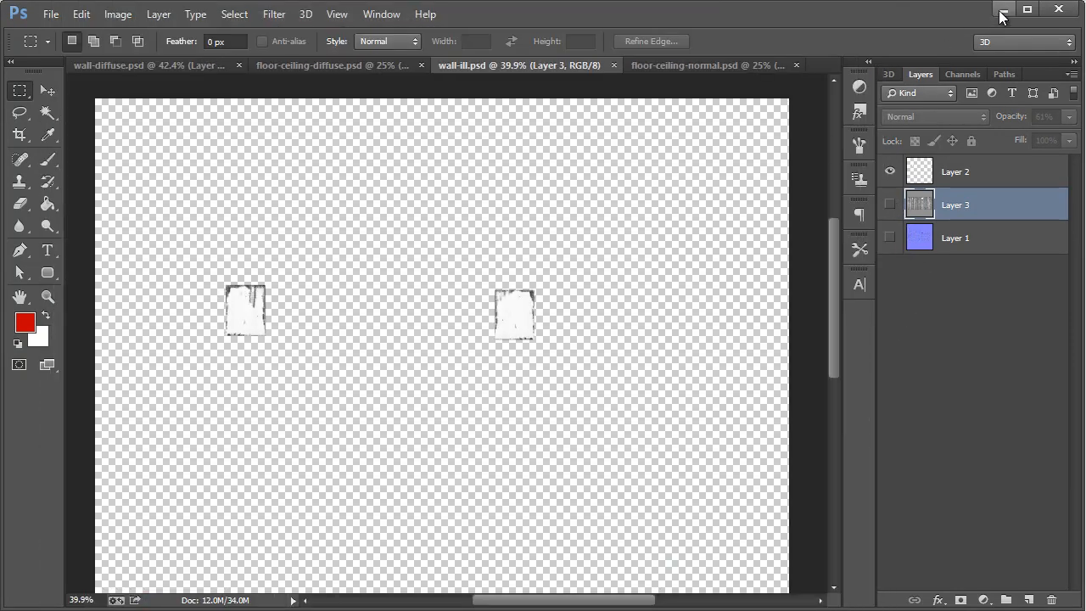
Step: Return to Unity and delete the wall-ill texture from the Materials folder
click(1002, 10)
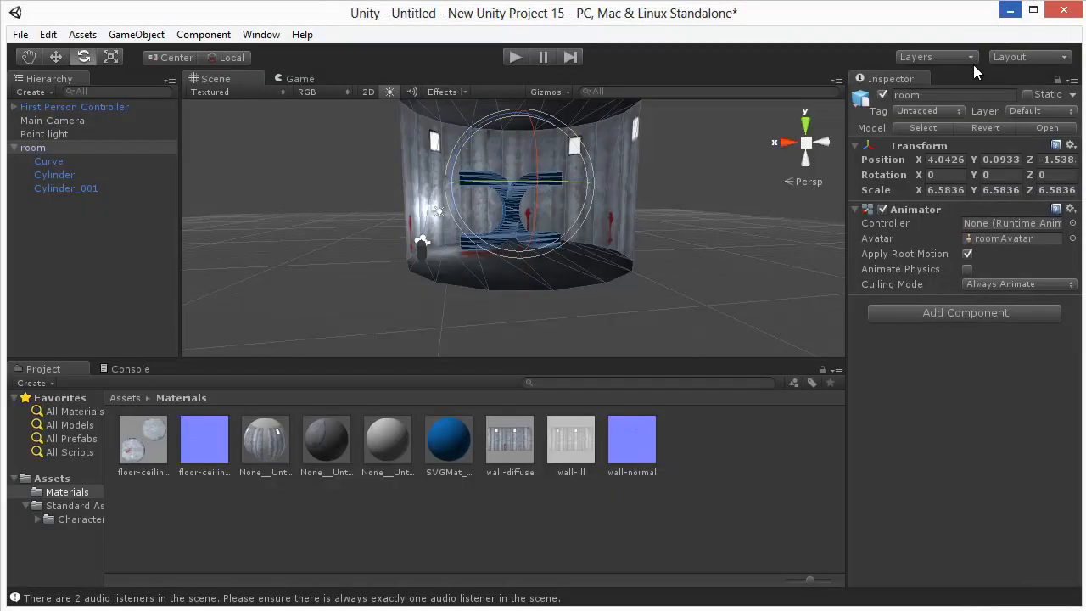
click(350, 492)
click(562, 443)
key(Delete)
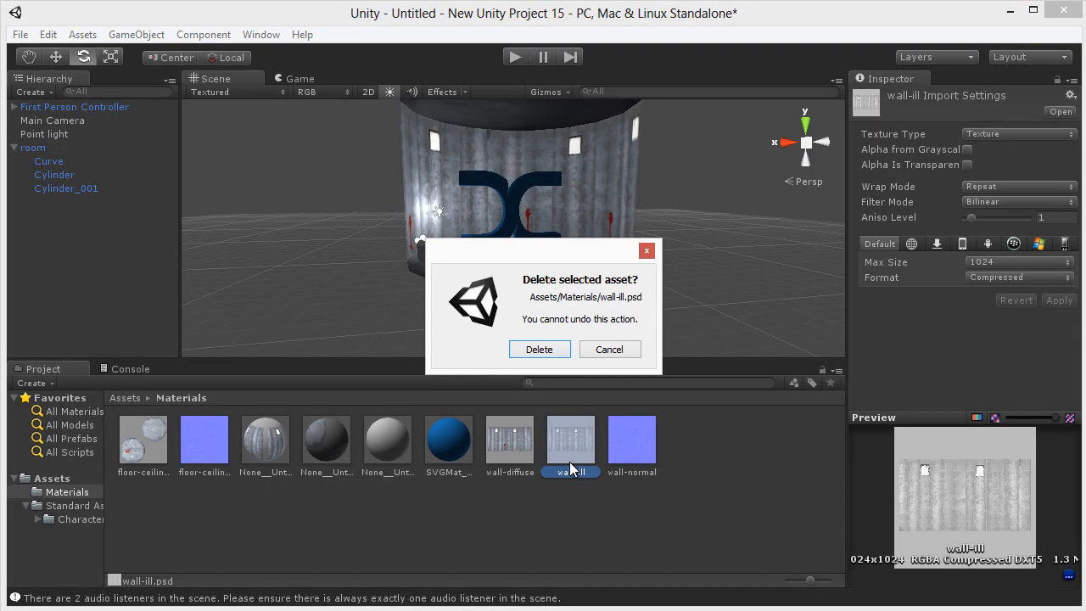
click(543, 353)
Step: Import the updated wall-ill.psd into the Materials folder again
right_click(701, 461)
click(753, 276)
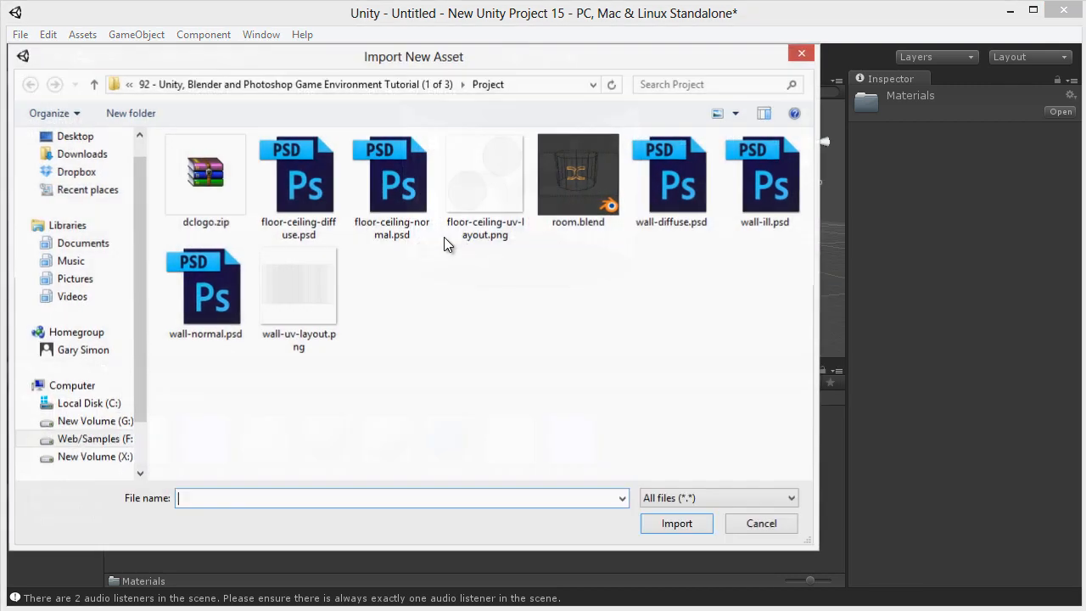
double_click(753, 154)
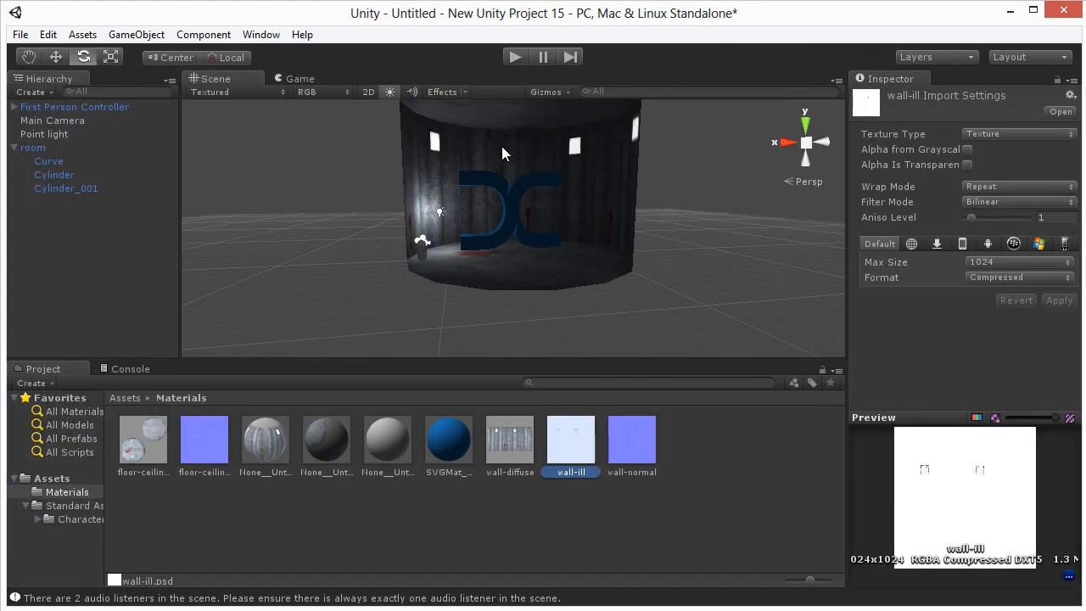
Step: Play the scene to check how the windows glow against the darkened walls, and stop it
click(508, 57)
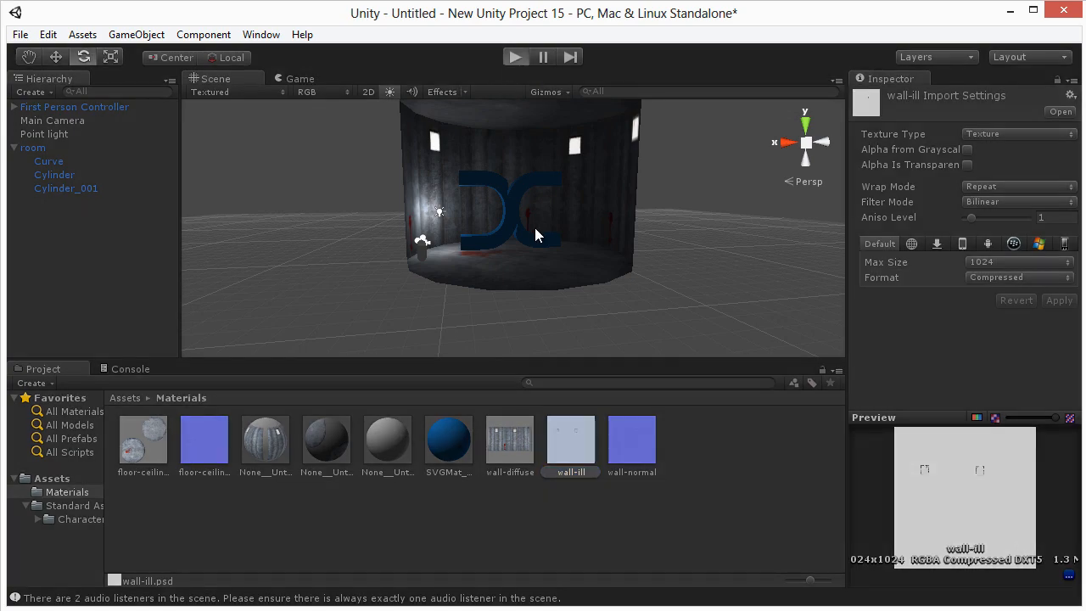
key(s)
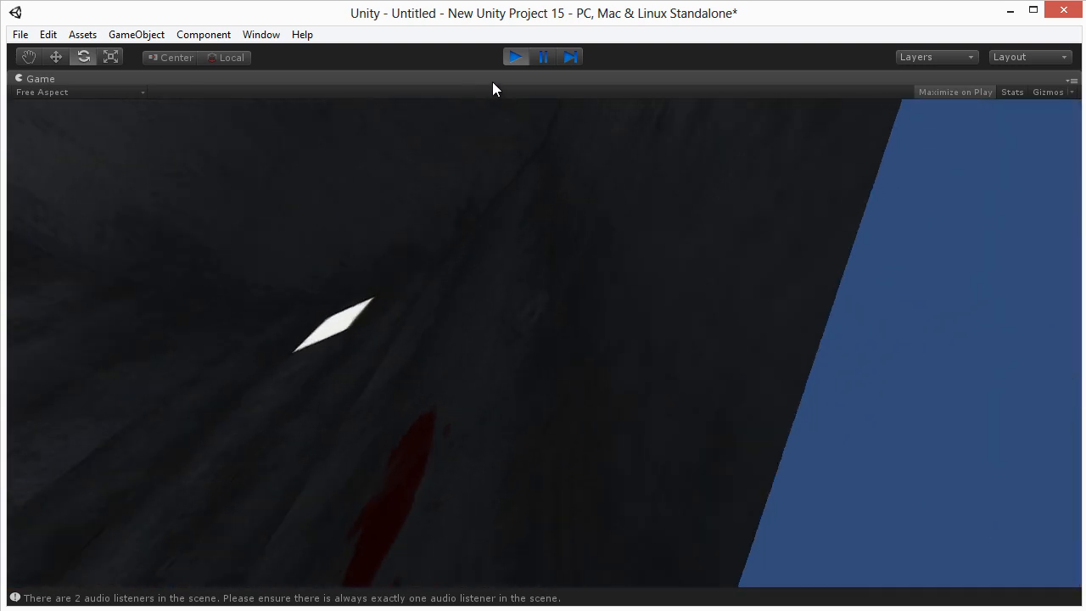
click(515, 57)
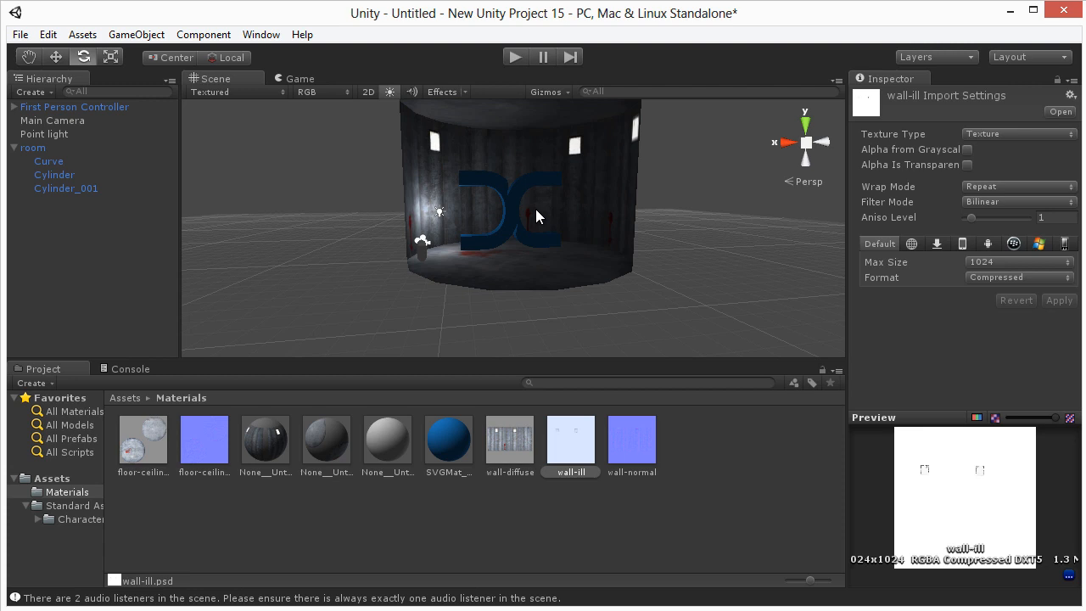
Step: Move the point light above the logo near the ceiling, to about X -4.06, Y 7.31, Z 1.62
scroll(511, 220, up, 6)
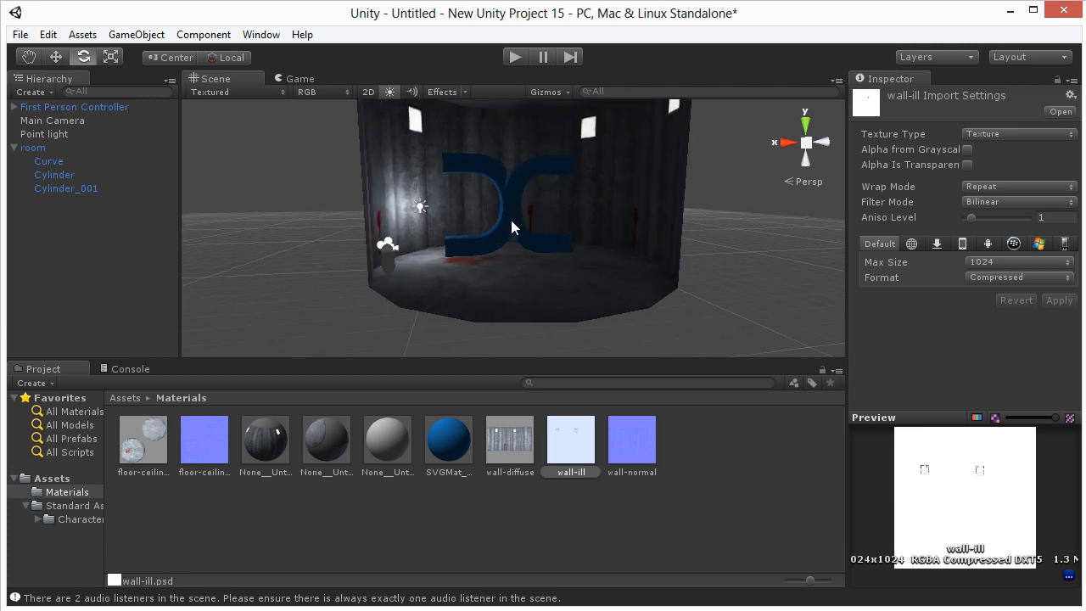
scroll(511, 220, down, 8)
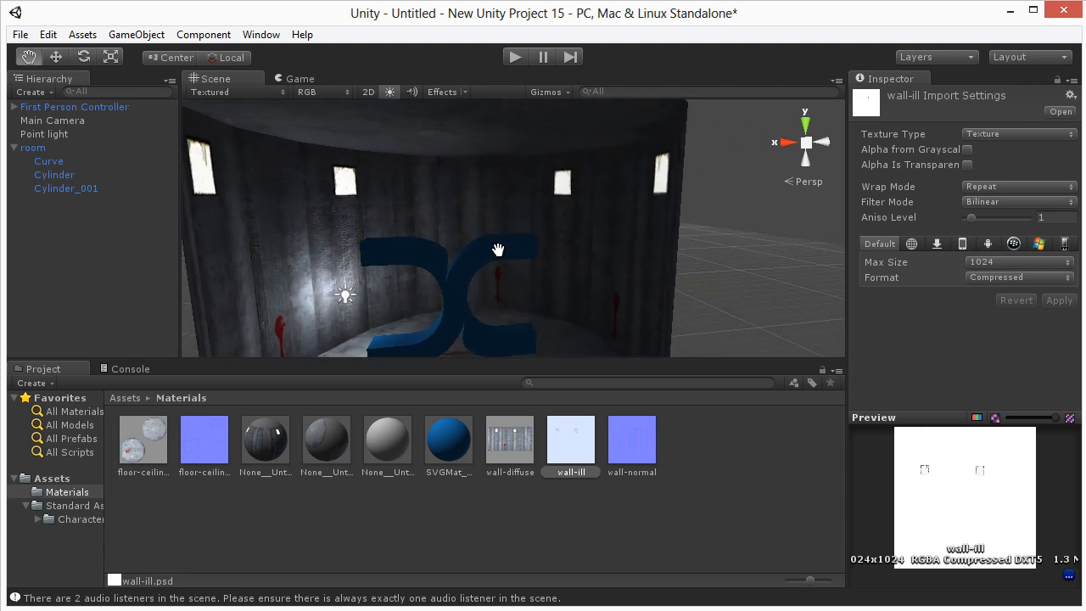
middle_drag(505, 247, 505, 279)
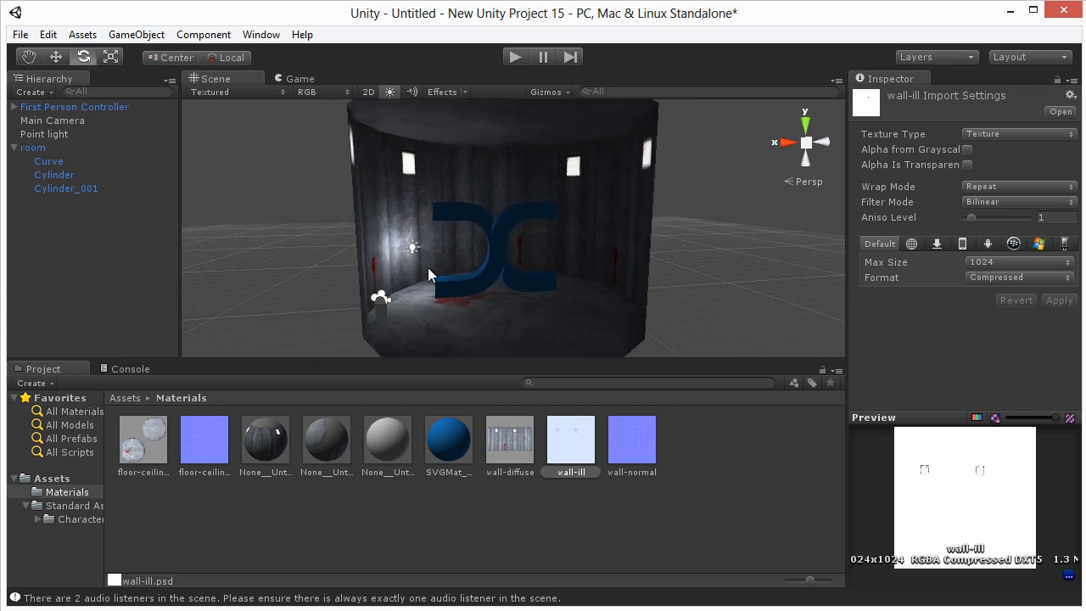
click(410, 249)
click(412, 248)
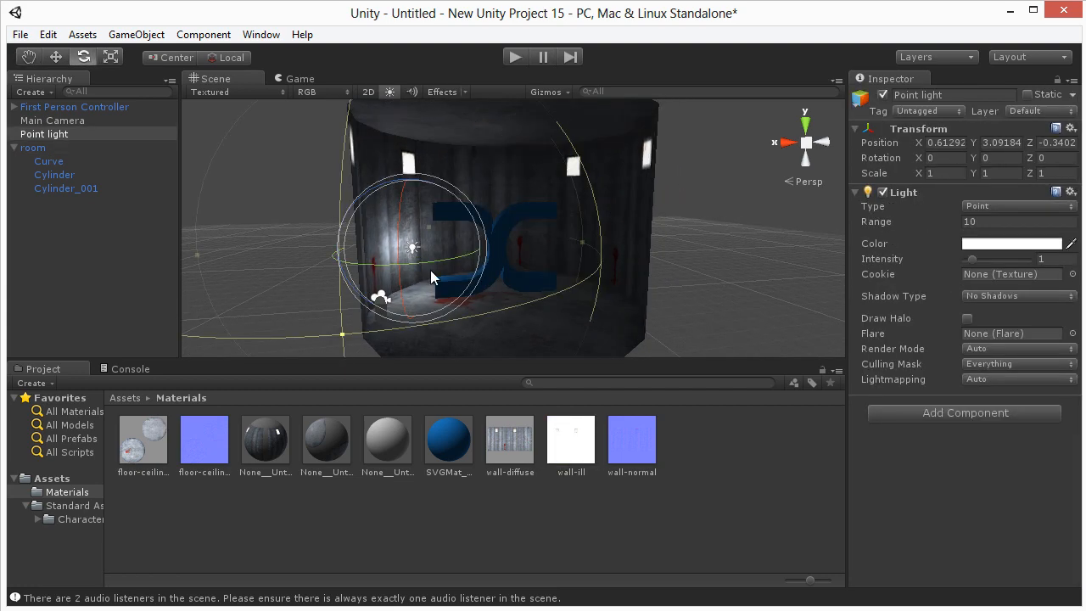
key(w)
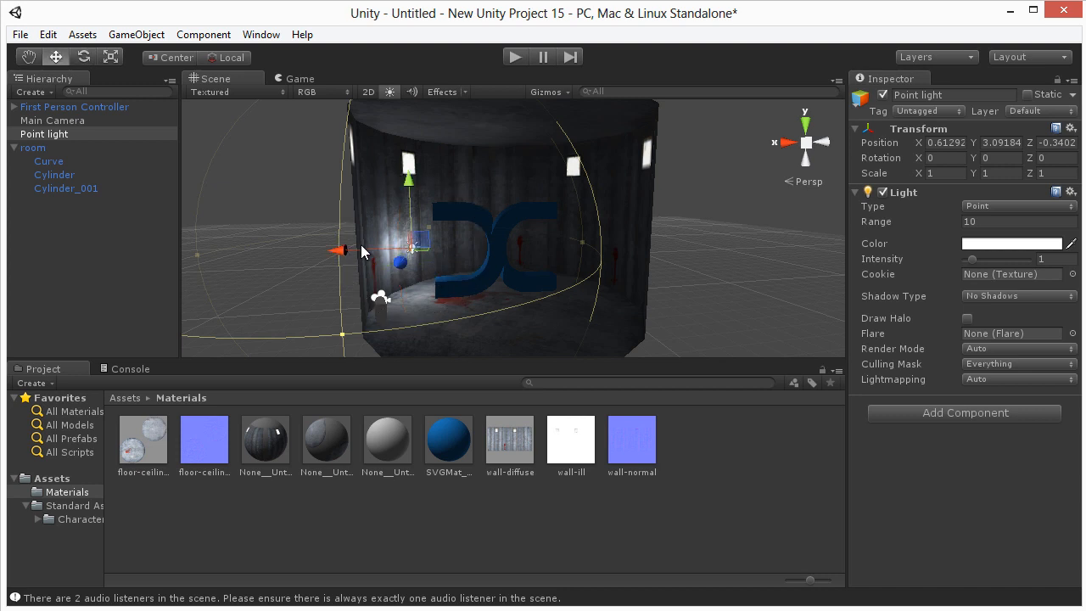
drag(359, 250, 468, 230)
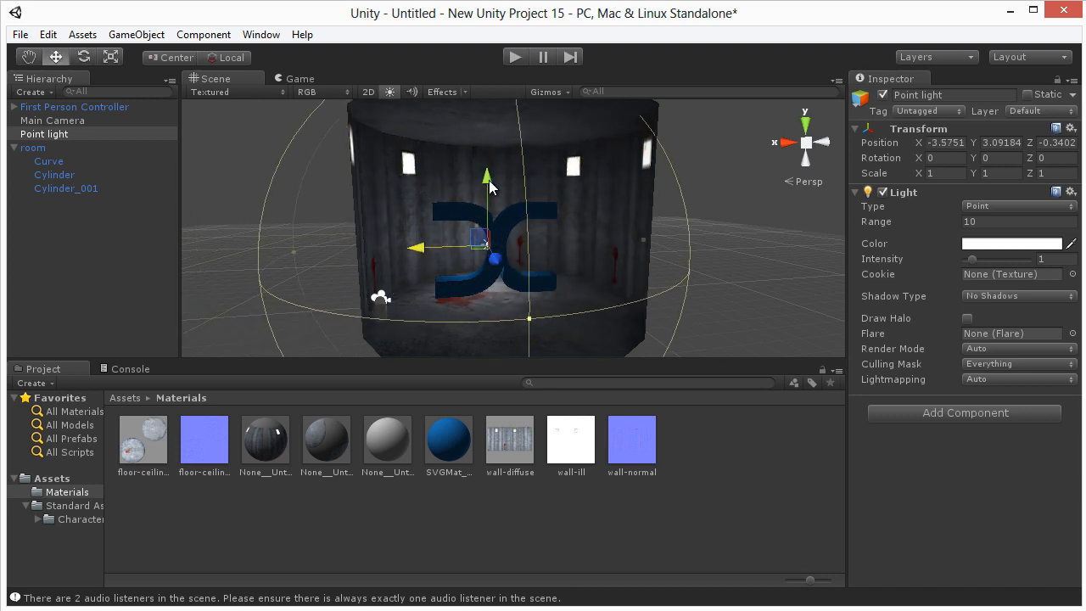
drag(489, 183, 496, 127)
drag(416, 194, 427, 194)
drag(497, 119, 496, 109)
alt+drag(484, 246, 310, 144)
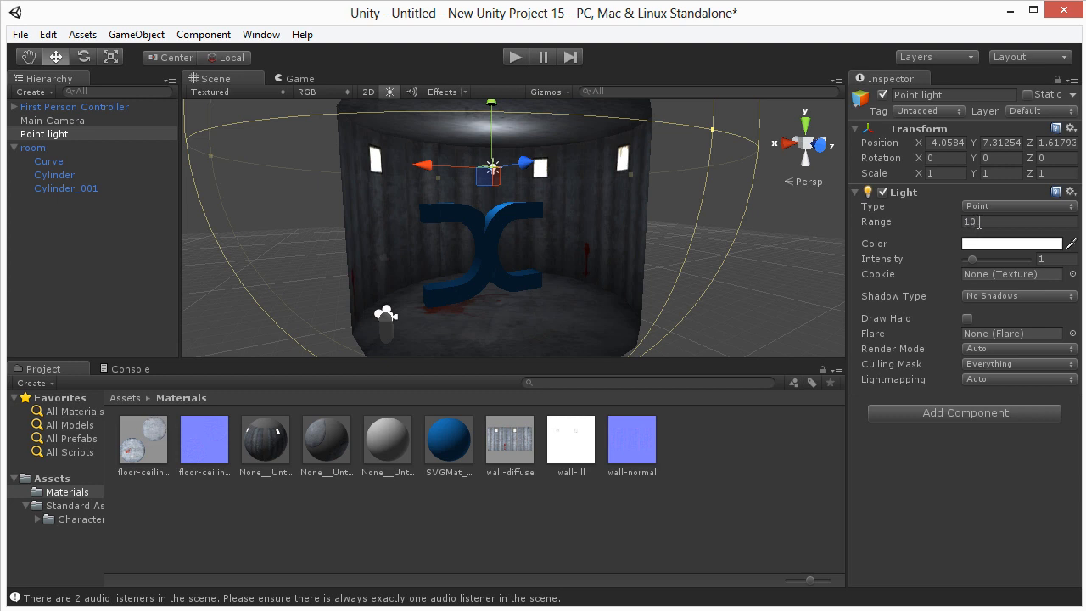
Step: Configure the point light with a range of about 14.41, a pale yellow color and an intensity of 1.6
drag(939, 228, 1051, 229)
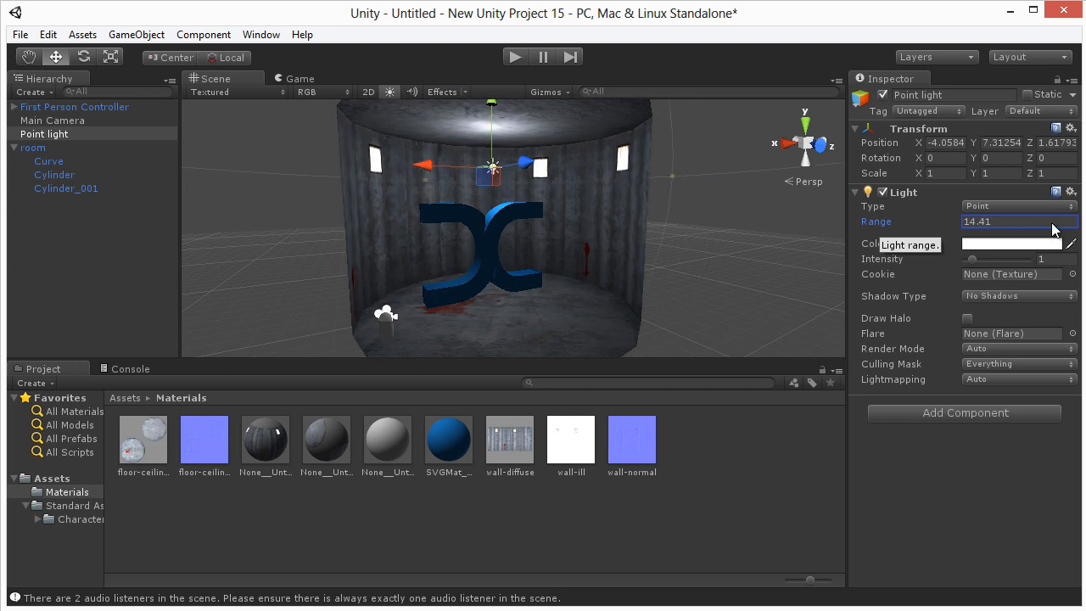
click(984, 245)
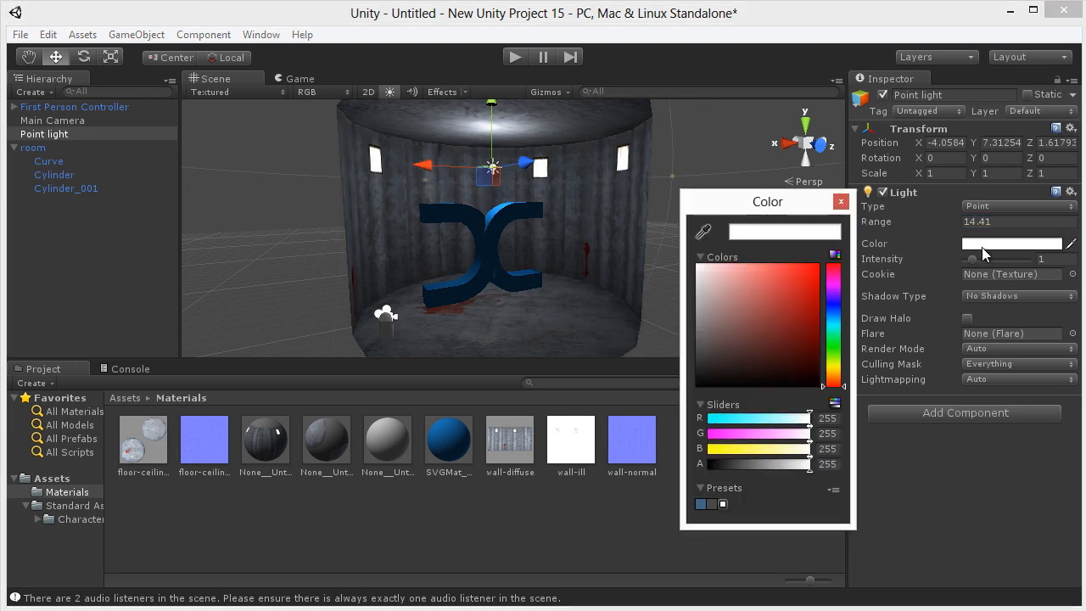
click(834, 369)
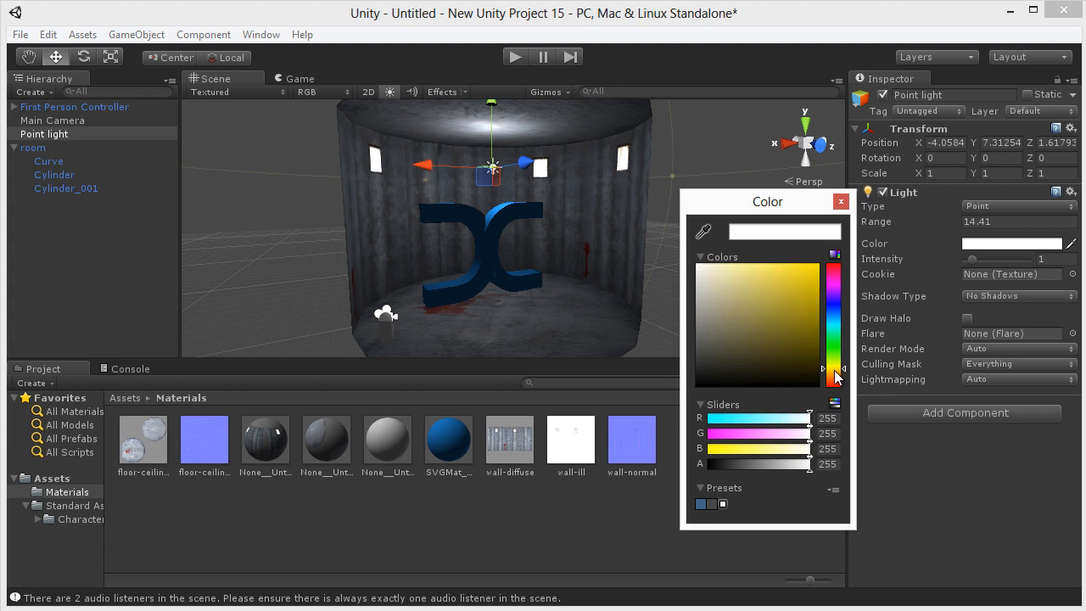
mouse_move(714, 275)
mouse_down()
mouse_move(723, 285)
mouse_move(719, 268)
mouse_move(720, 278)
mouse_move(818, 281)
mouse_move(718, 274)
mouse_move(730, 276)
mouse_up()
click(840, 203)
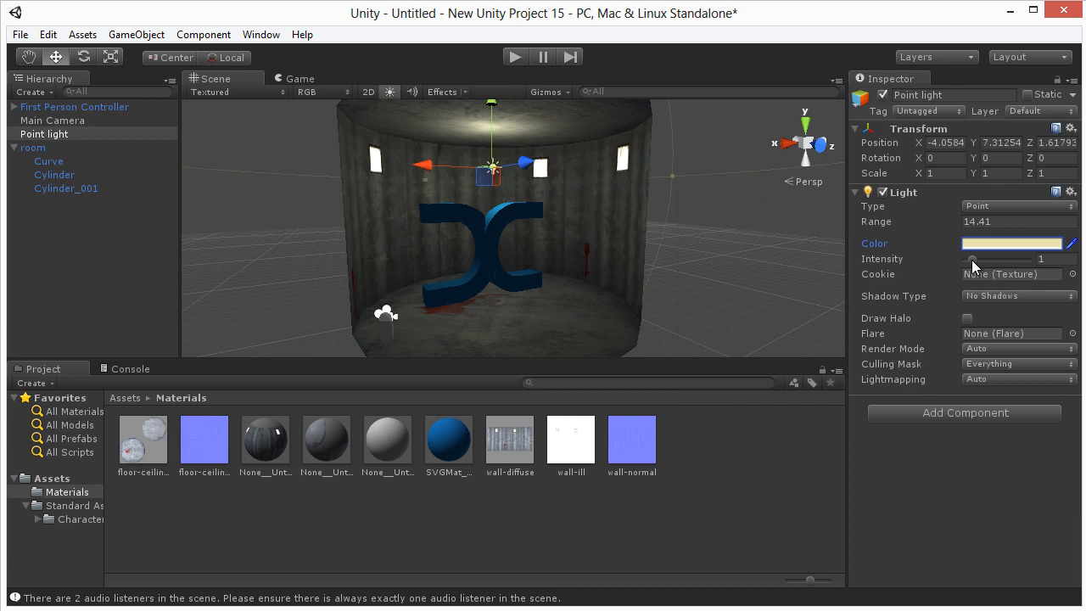
drag(972, 262, 977, 260)
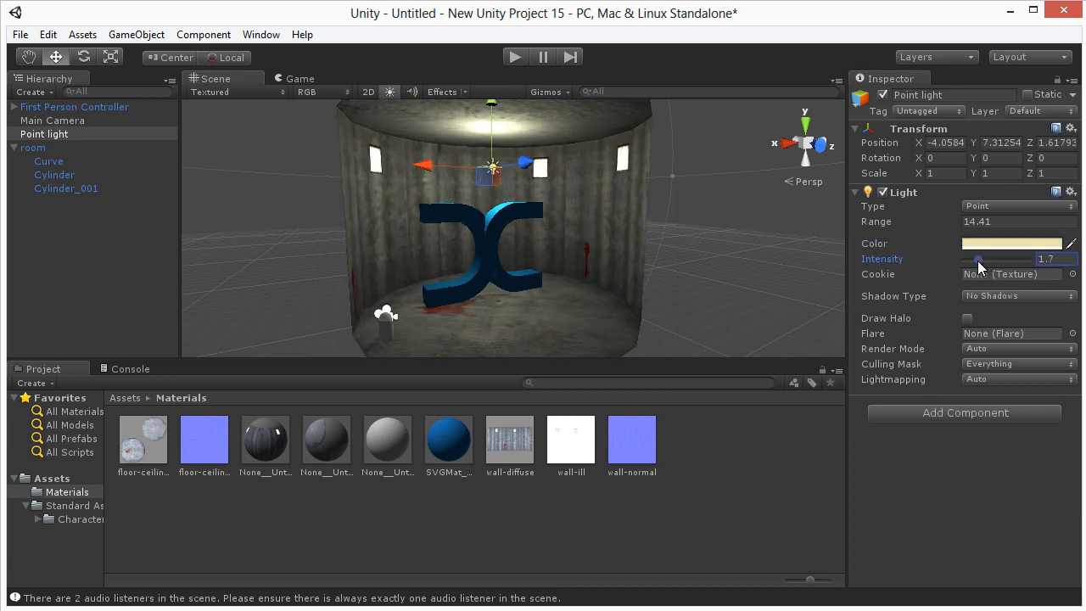
Step: Play the scene and walk around the logo to check the warmer, brighter lighting, and stop it
click(506, 55)
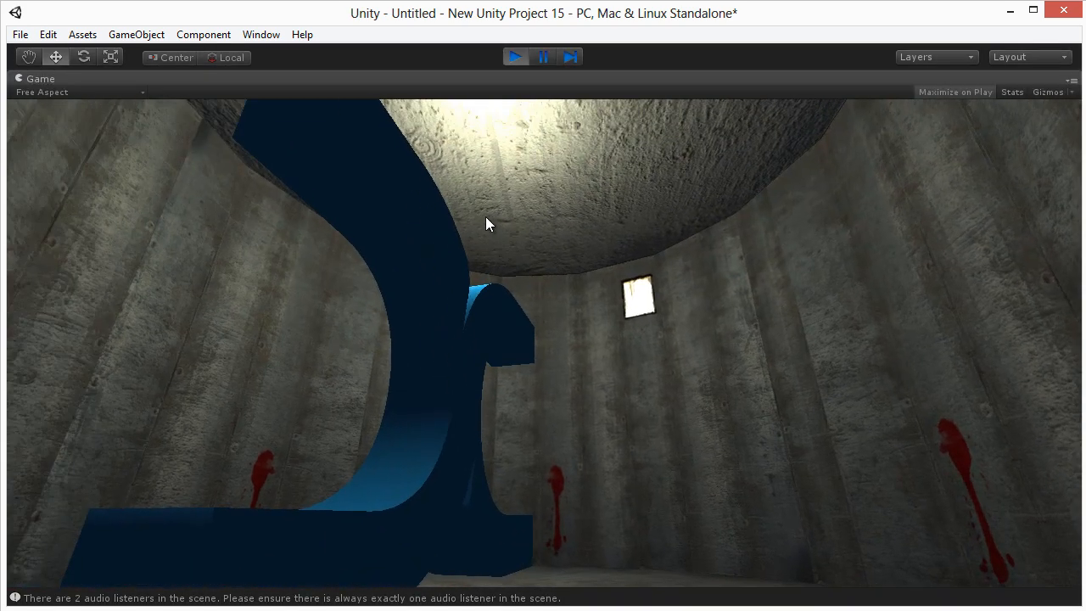
key(s)
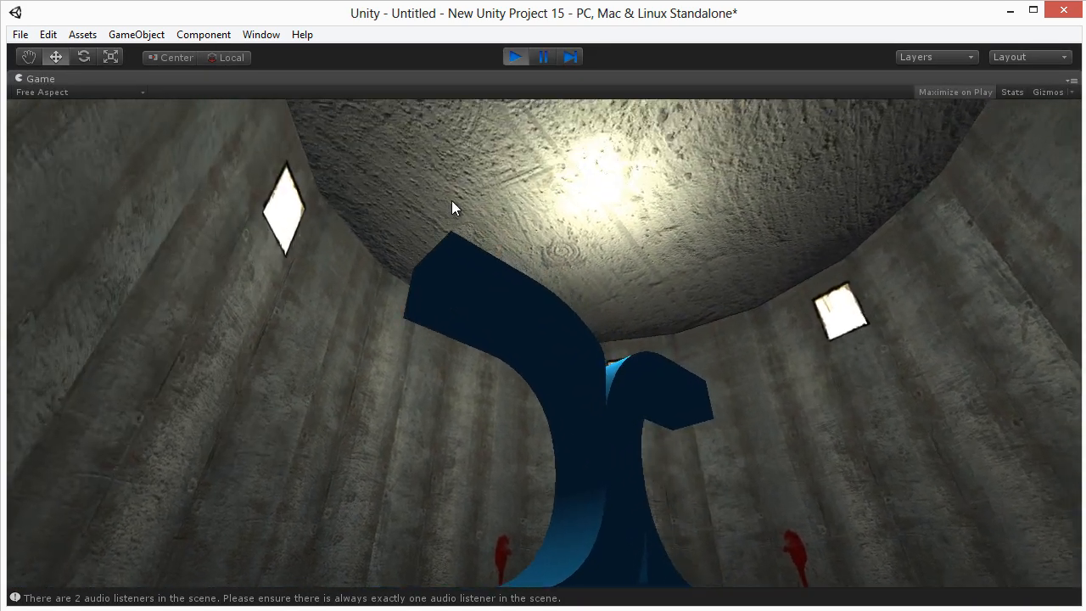
key(d)
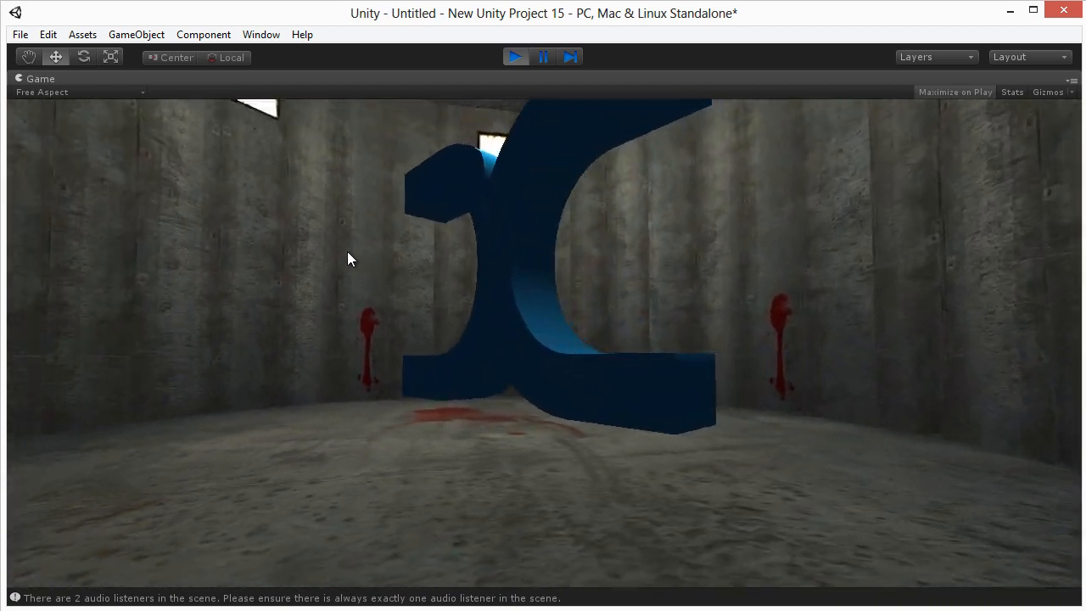
key(d)
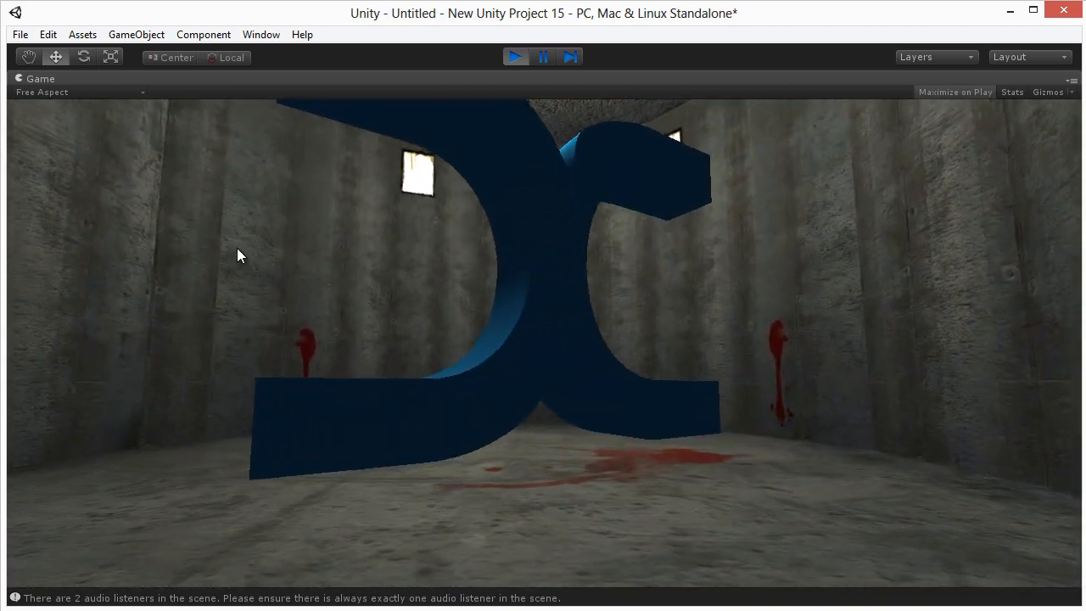
key(d)
key(a)
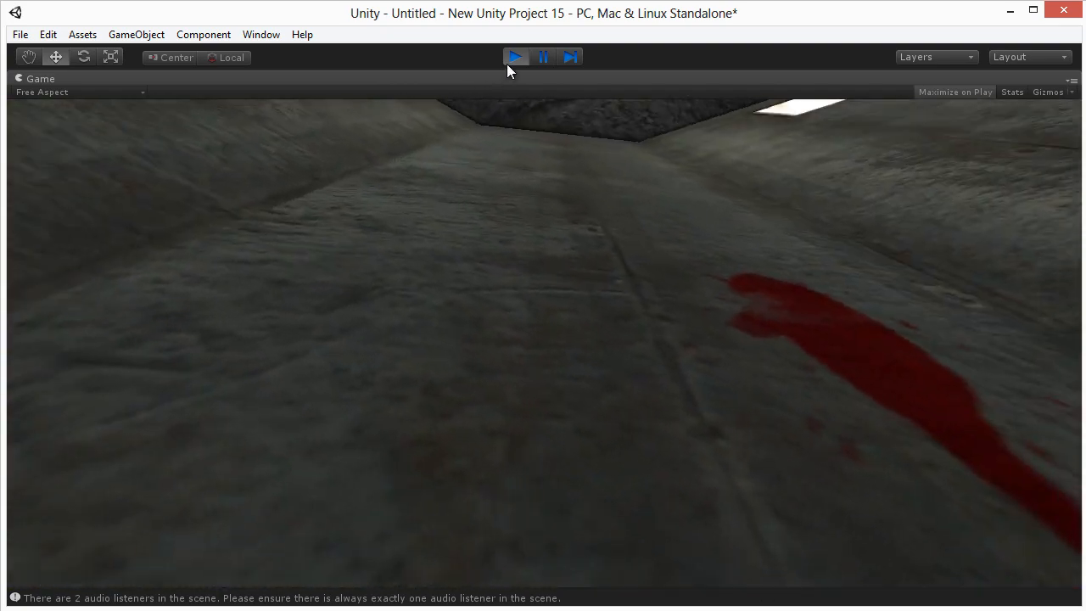
click(514, 57)
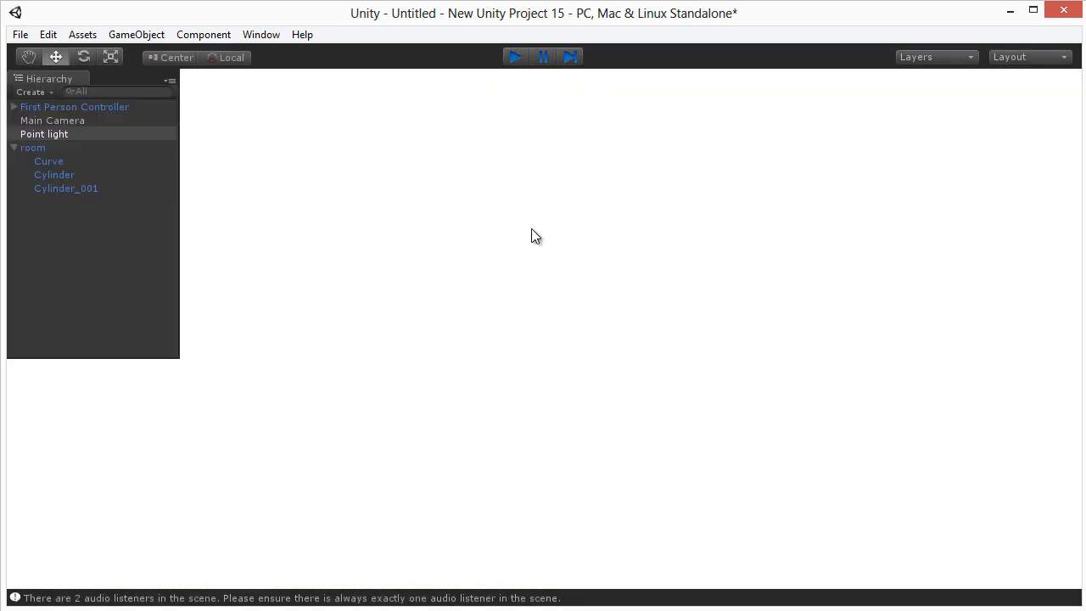
Step: Scale the Curve logo down uniformly to about -8.08 on all axes
click(497, 239)
click(486, 243)
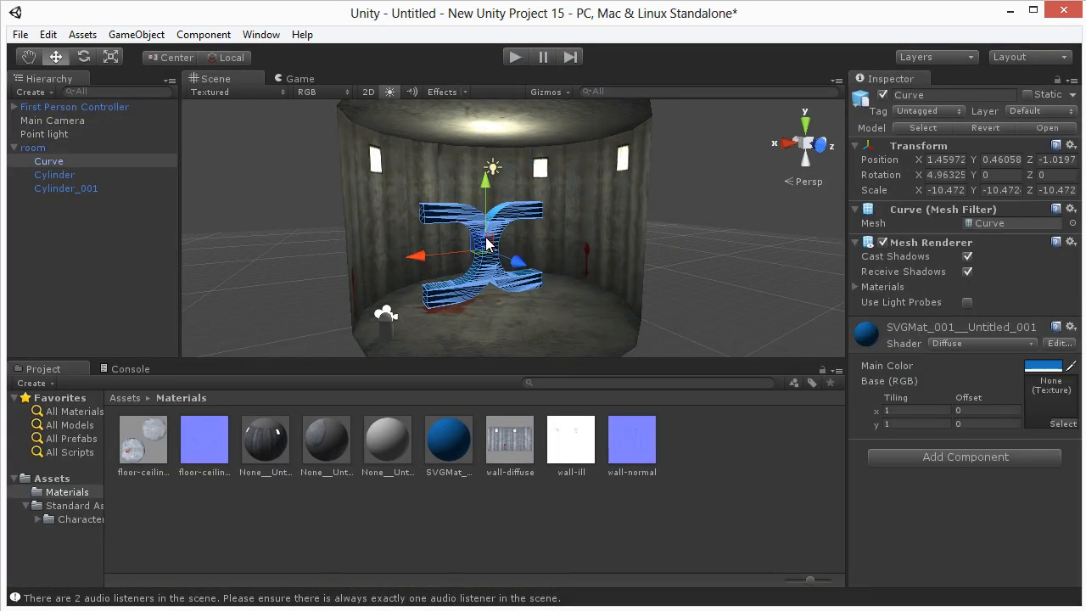
key(e)
key(r)
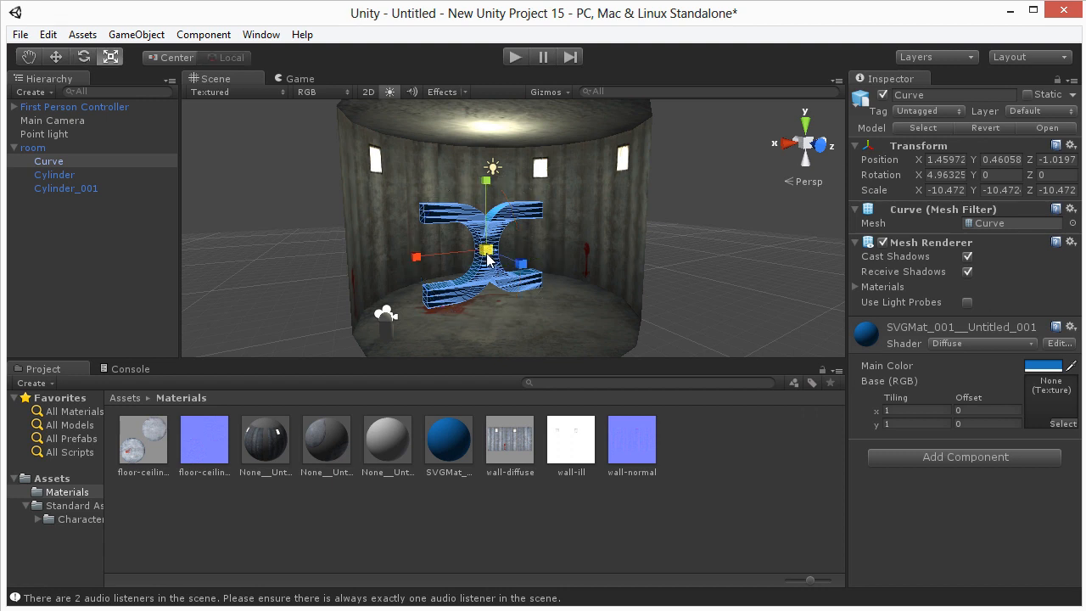
drag(486, 254, 451, 260)
Step: Move the Curve logo toward the center of the room, to about X 0.81, Z -0.50
key(w)
drag(335, 264, 511, 320)
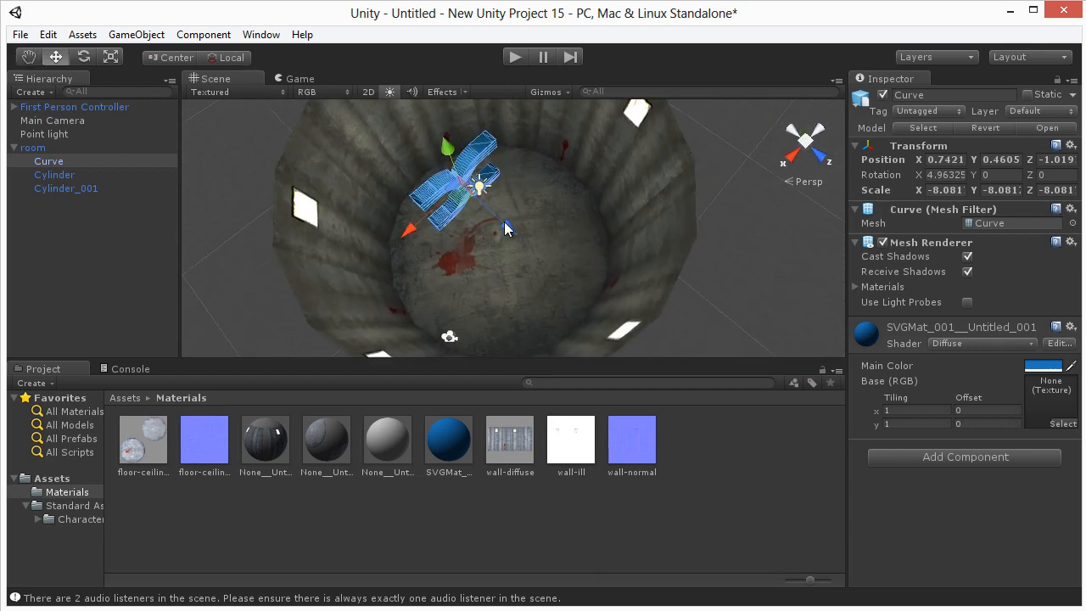
drag(506, 222, 453, 275)
alt+drag(538, 277, 524, 179)
scroll(515, 314, up, 4)
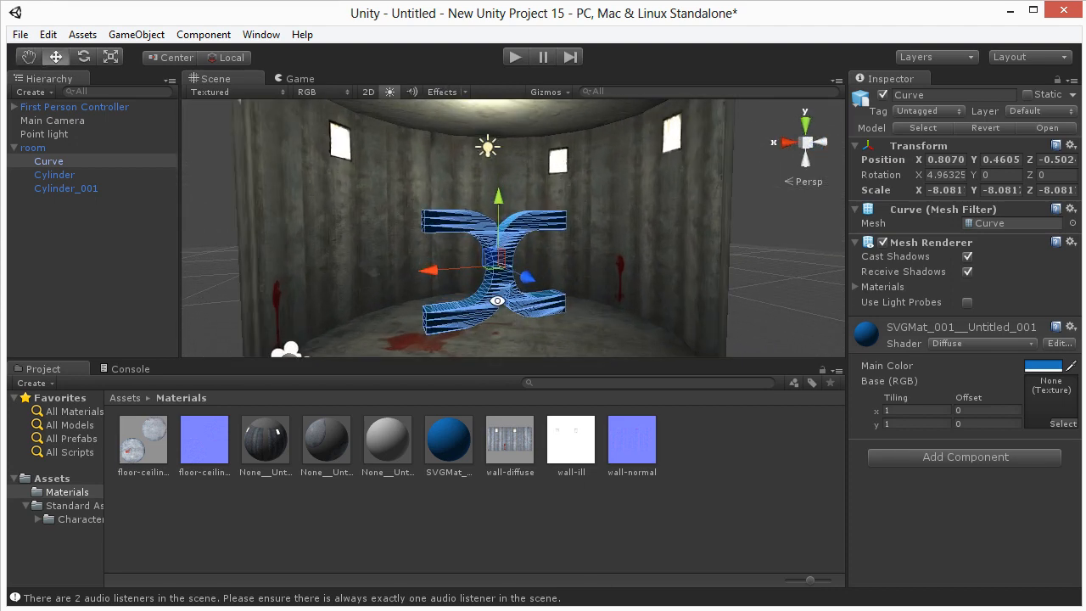
alt+drag(497, 301, 559, 264)
scroll(558, 230, down, 5)
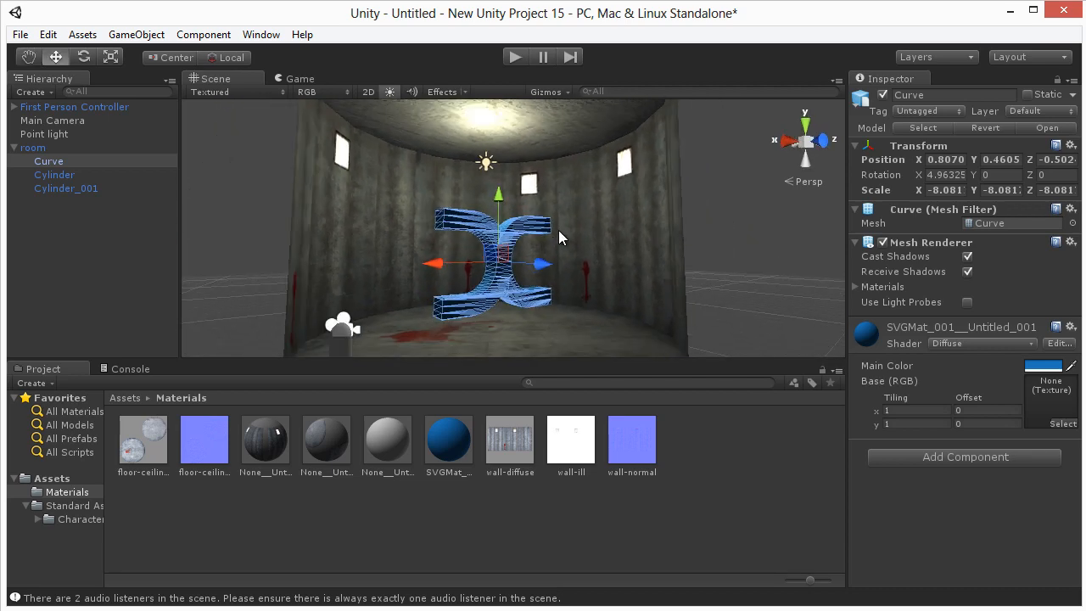
alt+drag(556, 226, 534, 246)
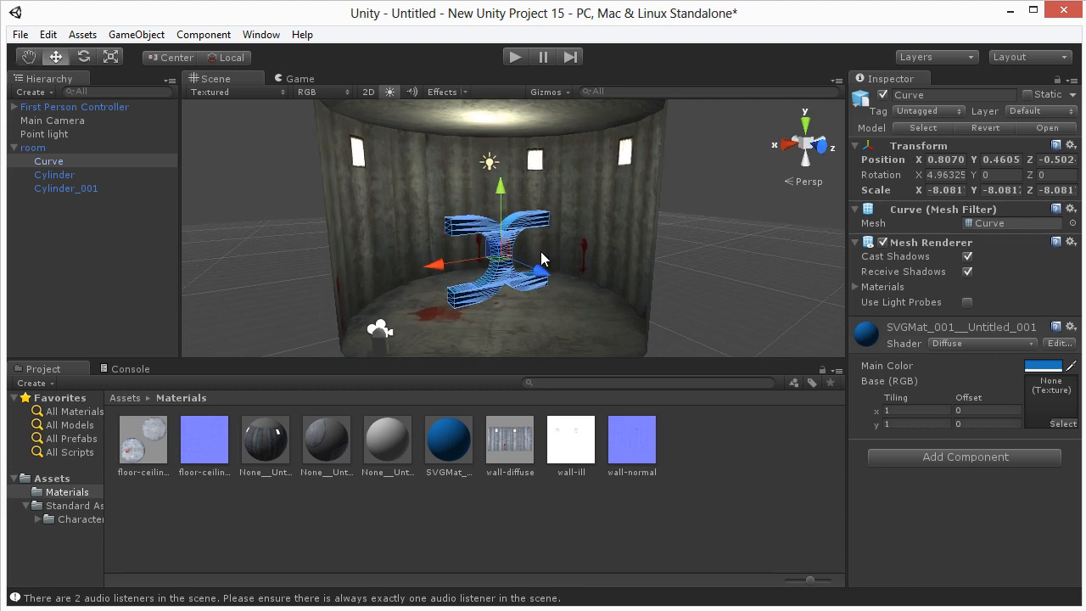
Step: Set Anti Aliasing to 8x Multi Sampling for the Good level in the project's quality settings
click(48, 34)
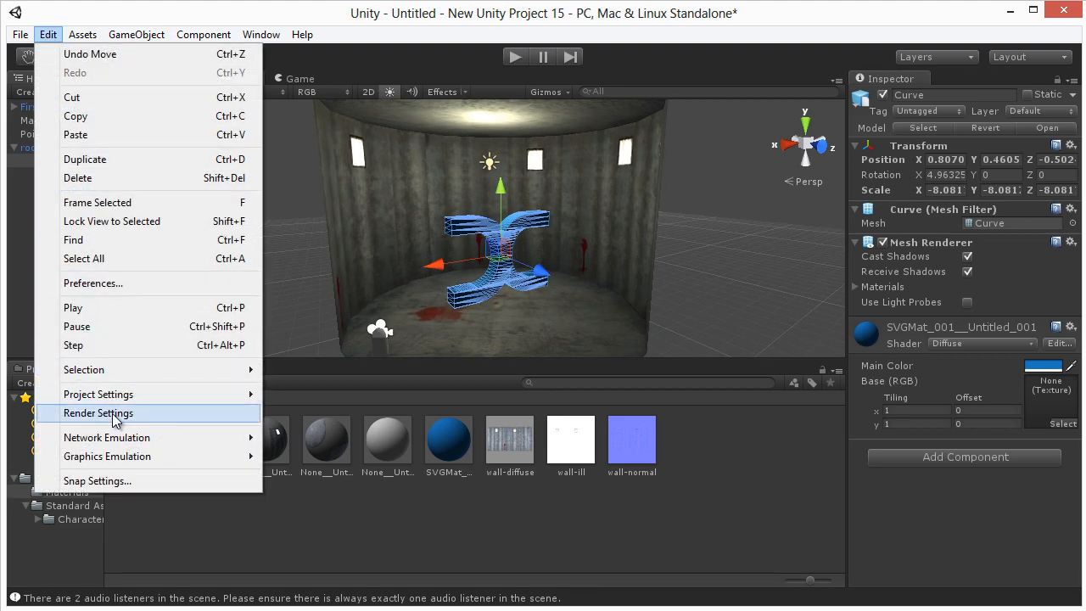
mouse_move(194, 396)
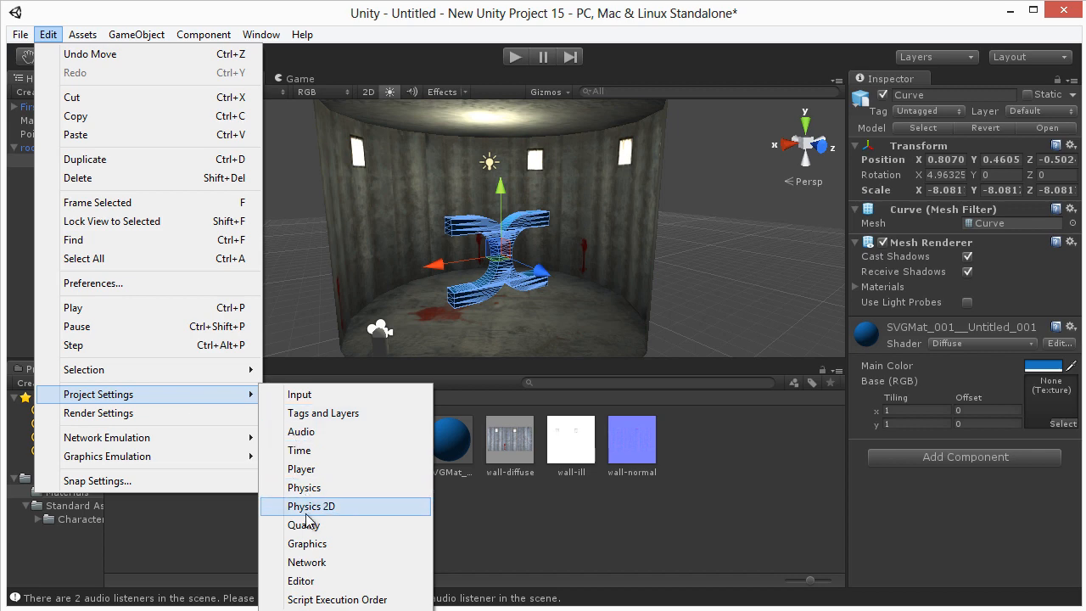
click(307, 526)
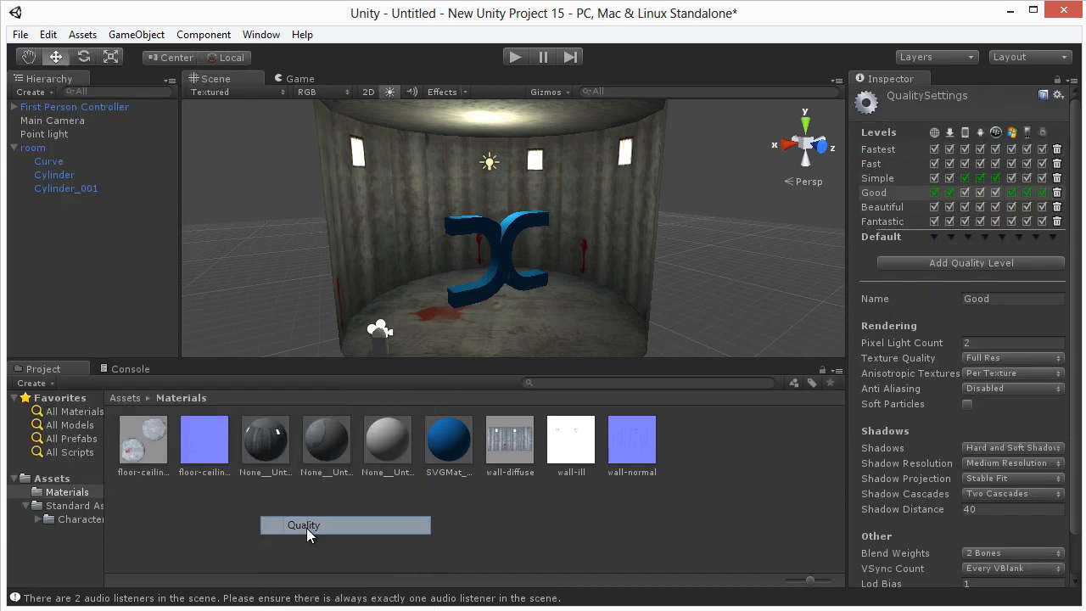
click(983, 388)
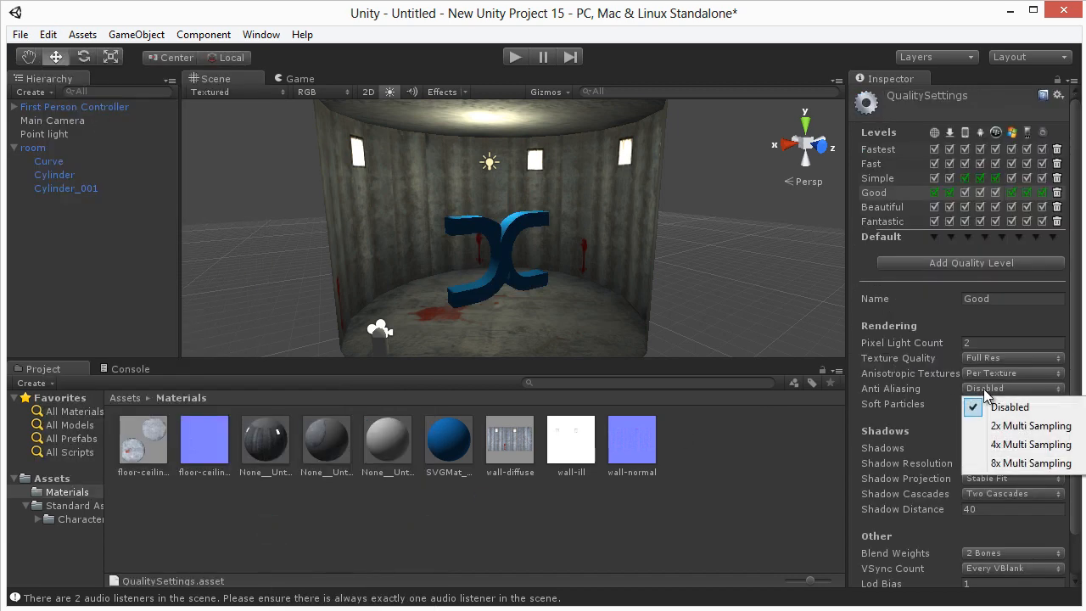
click(997, 462)
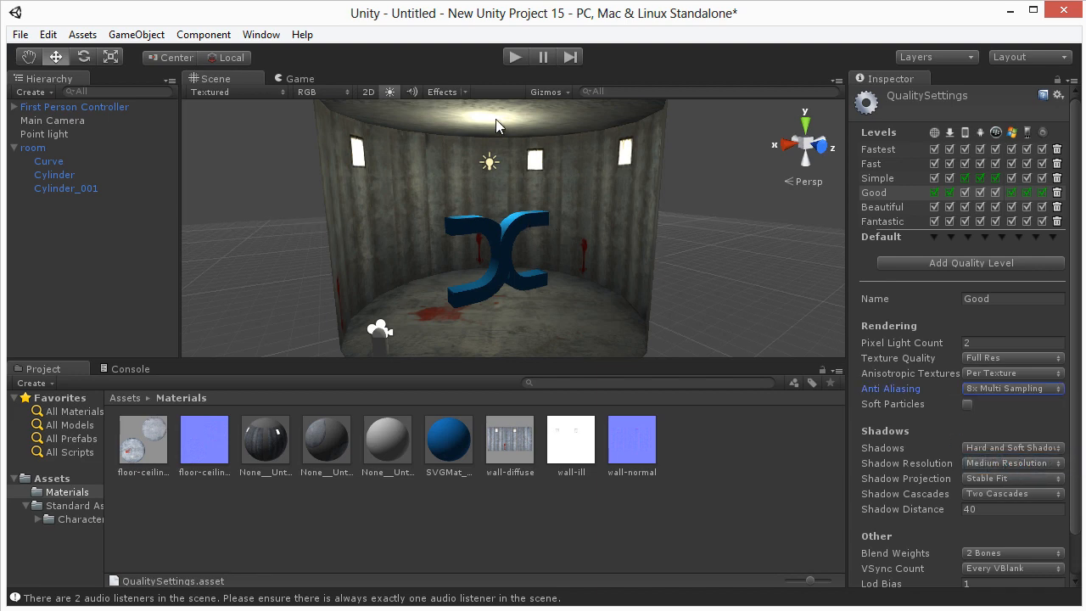
Step: Play the scene to check the smoothed edges and the smaller logo in the room, and stop it
click(515, 57)
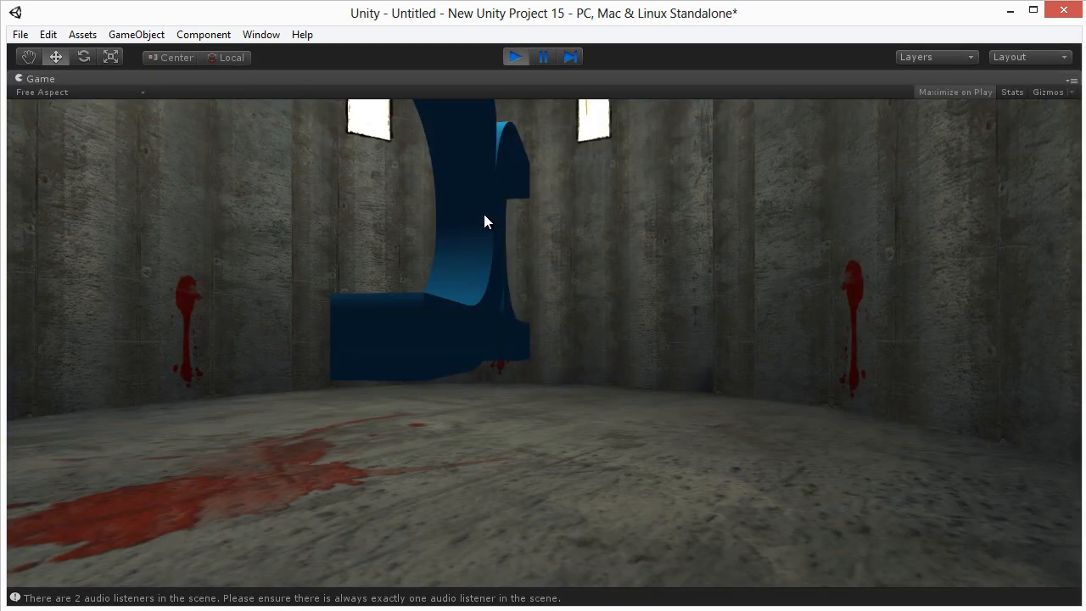
key(d)
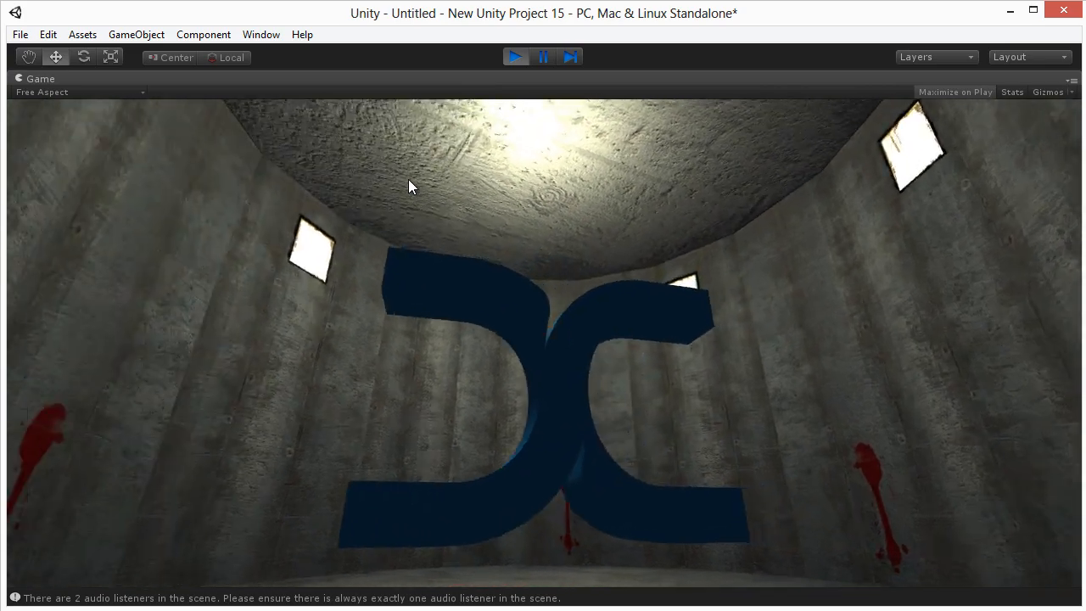
key(d)
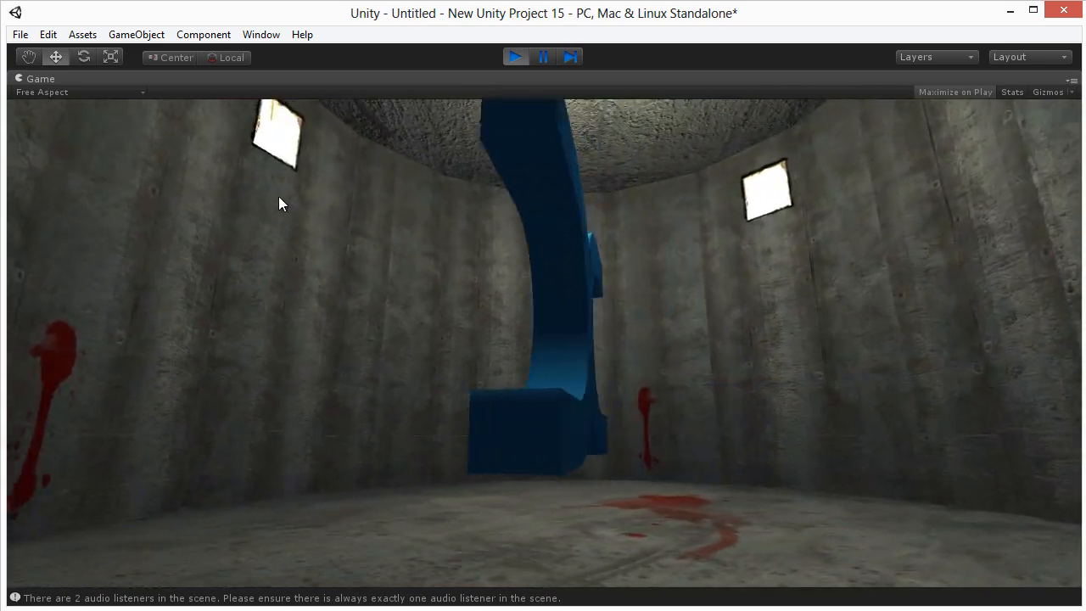
key(d)
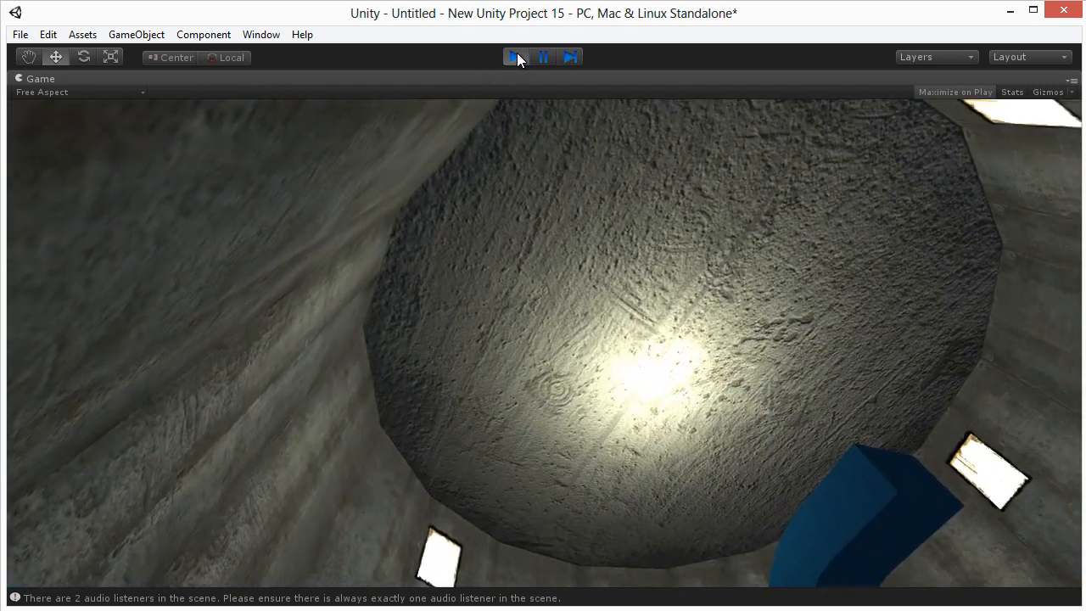
click(515, 57)
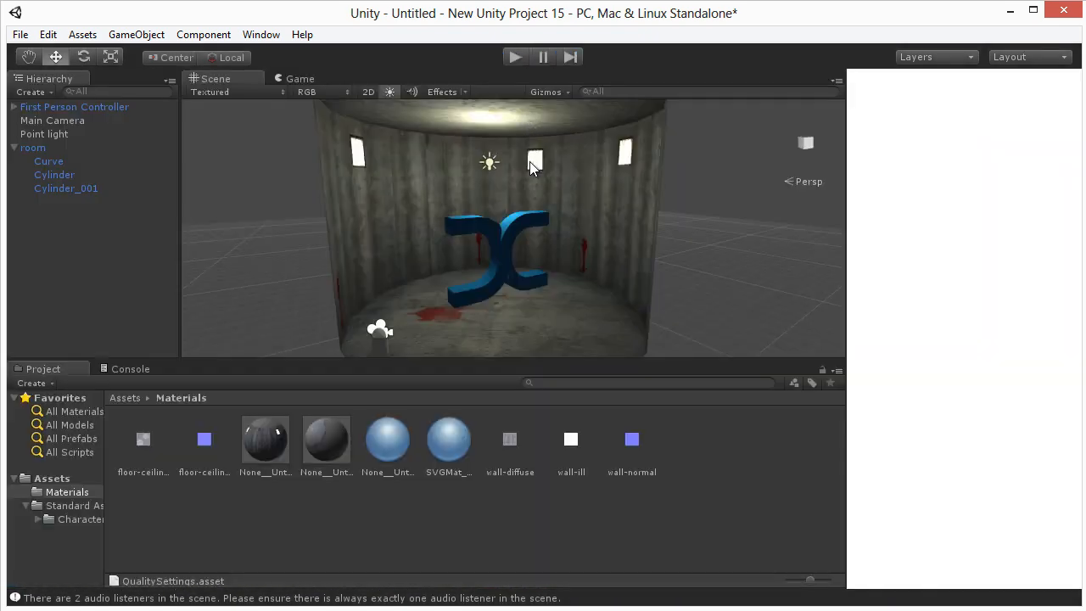
Step: Duplicate the point light and move the copy beside a wall window, to about X 0.61, Y 7.31, Z 3.63
click(490, 164)
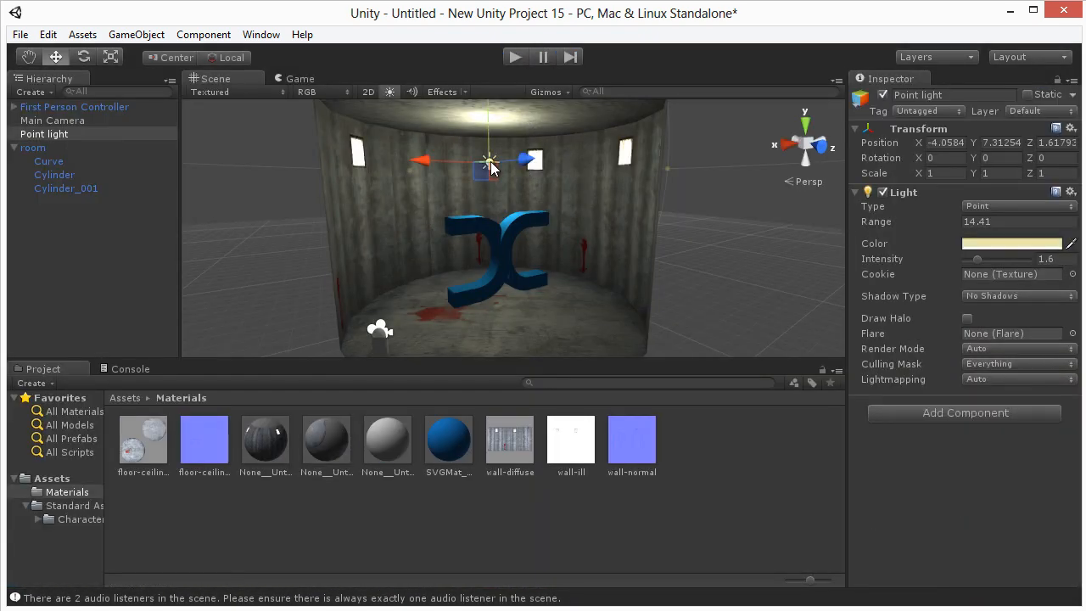
key(ctrl+d)
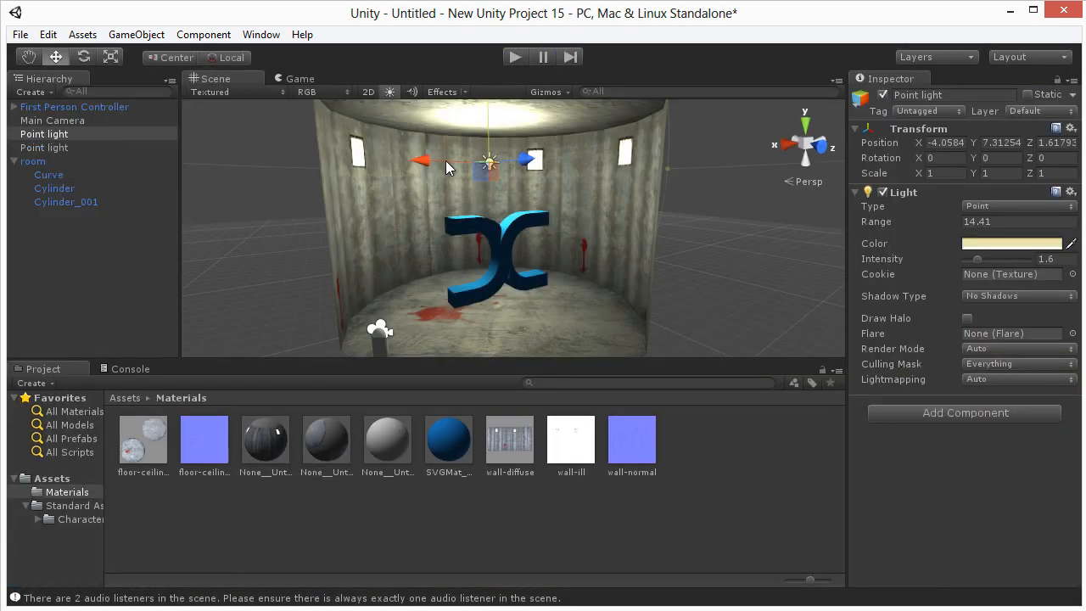
drag(424, 167, 584, 467)
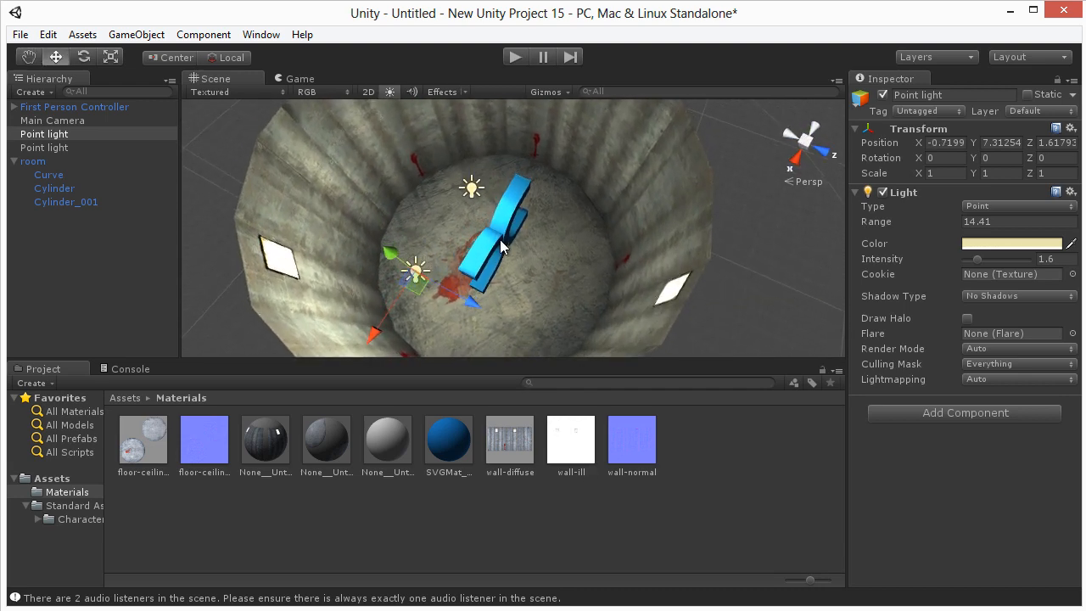
middle_drag(489, 249, 450, 246)
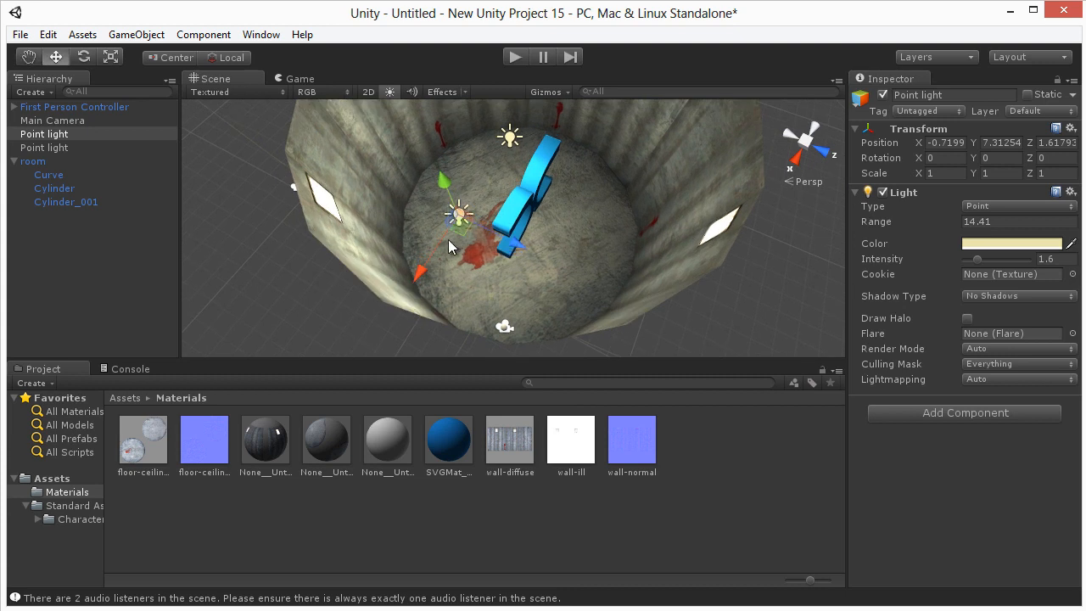
alt+drag(515, 274, 543, 292)
drag(456, 336, 274, 206)
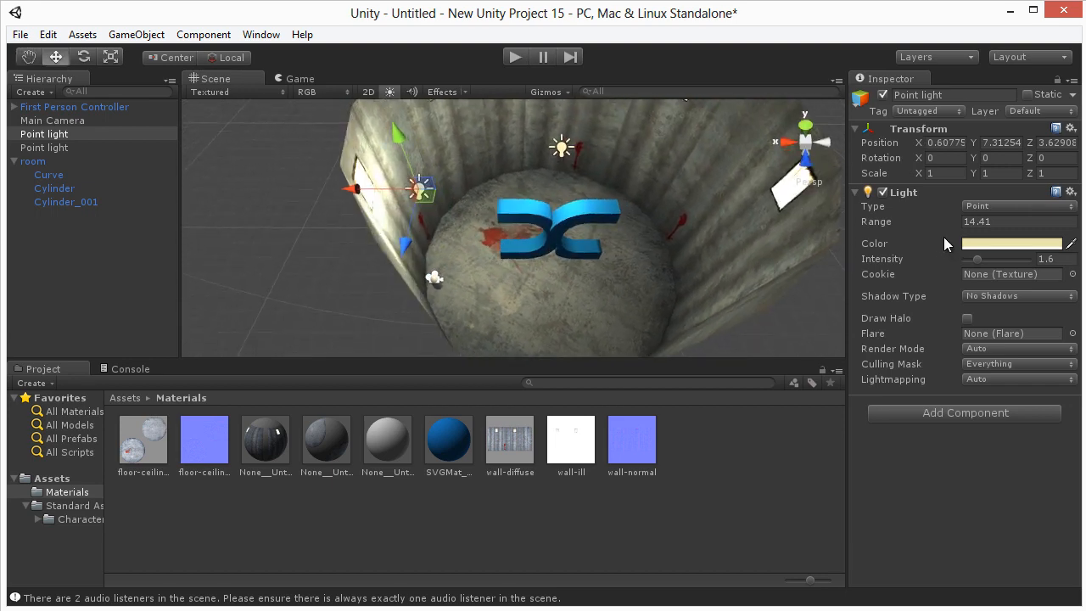
Step: Set the window light's range to about 3.37 and its intensity to 2.6
drag(918, 223, 599, 219)
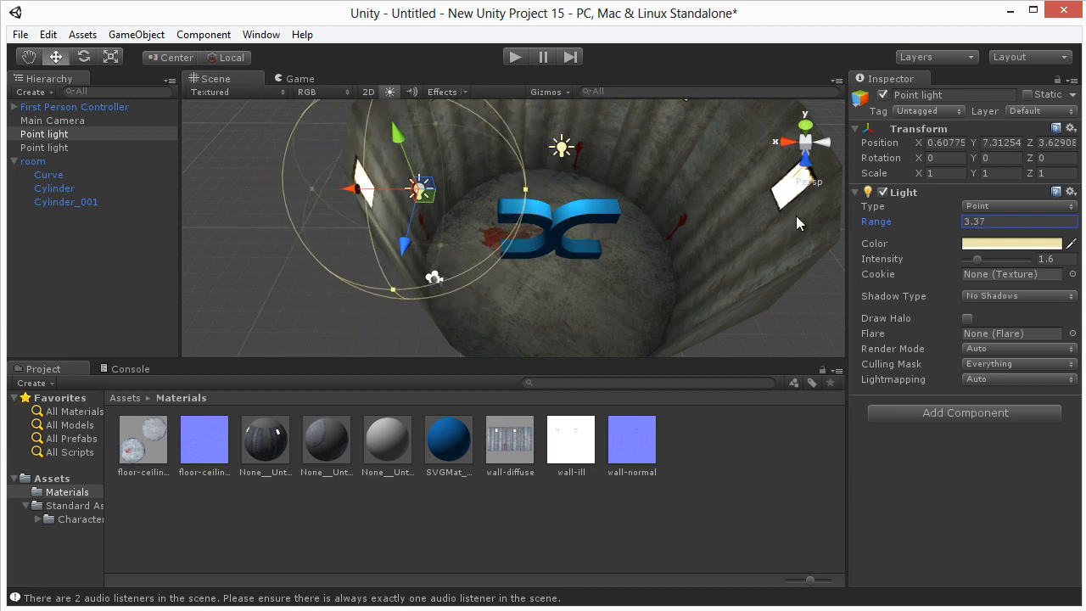
mouse_move(977, 258)
mouse_down()
mouse_move(969, 253)
mouse_move(984, 251)
mouse_up()
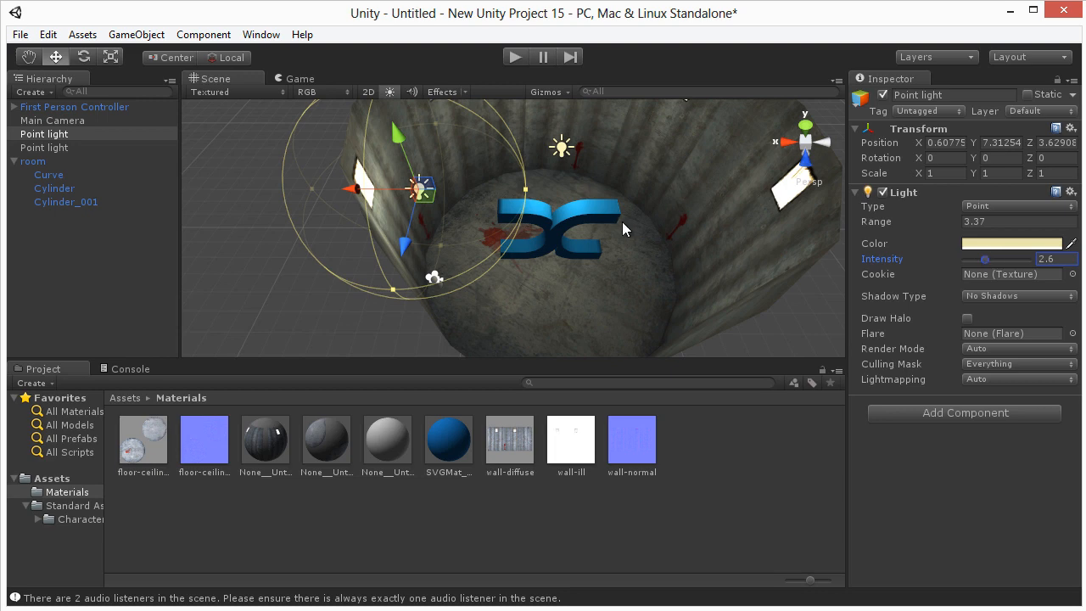
alt+drag(621, 222, 393, 214)
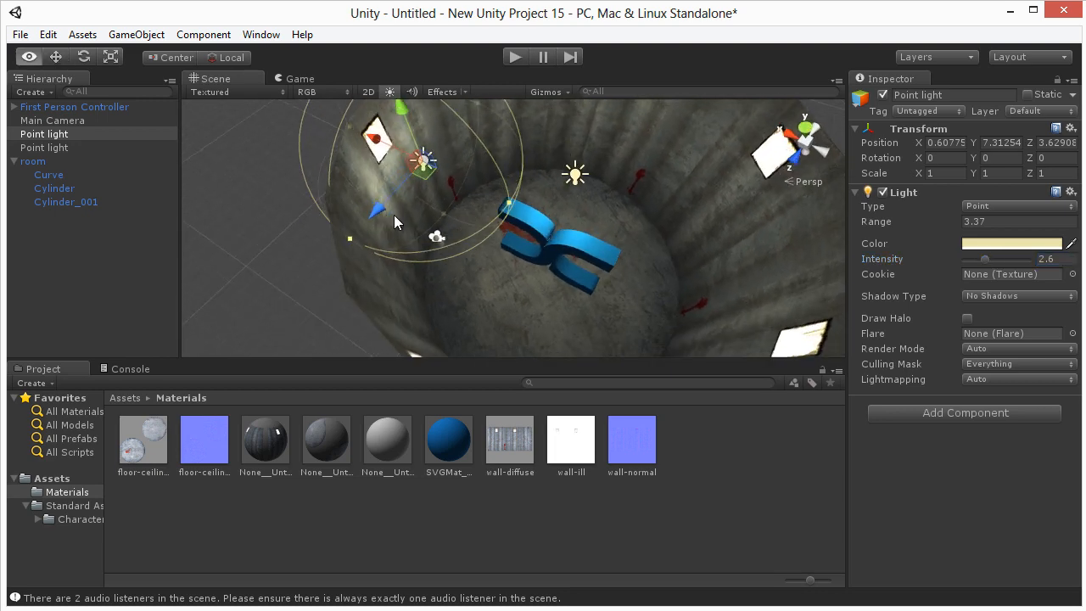
Step: Move the window light up and closer to its window, to about X 1.08, Y 8.00, Z 4.03
alt+drag(467, 240, 433, 99)
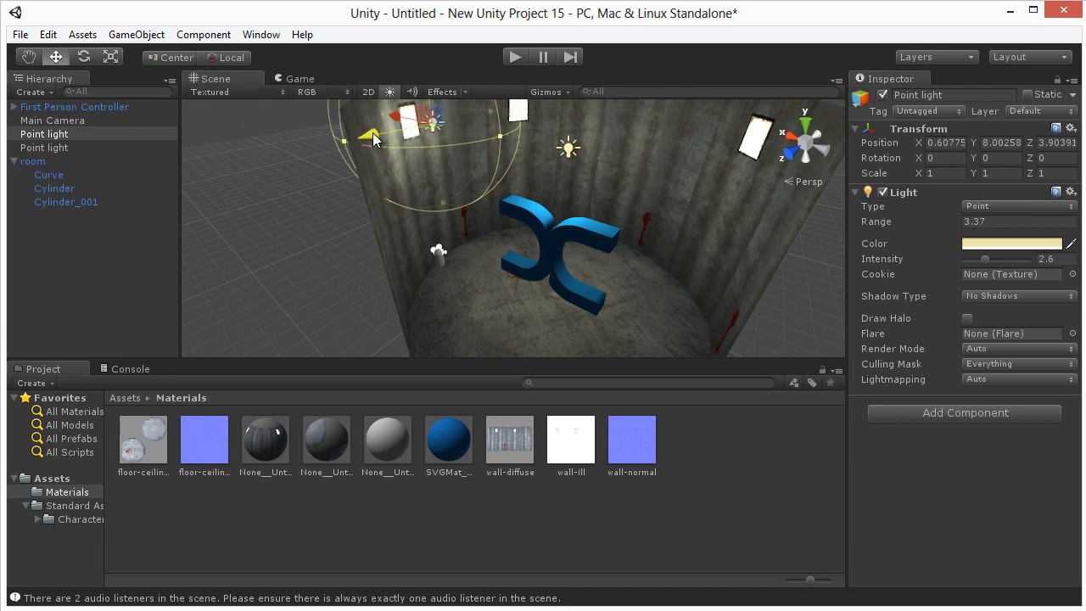
alt+drag(373, 132, 673, 307)
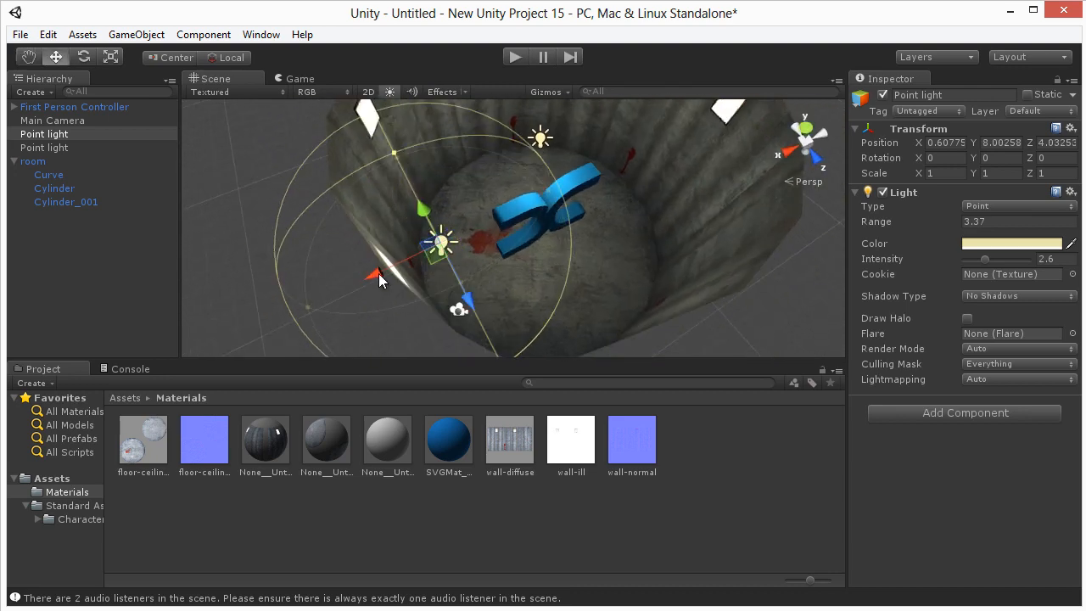
drag(378, 273, 350, 281)
alt+drag(351, 281, 326, 191)
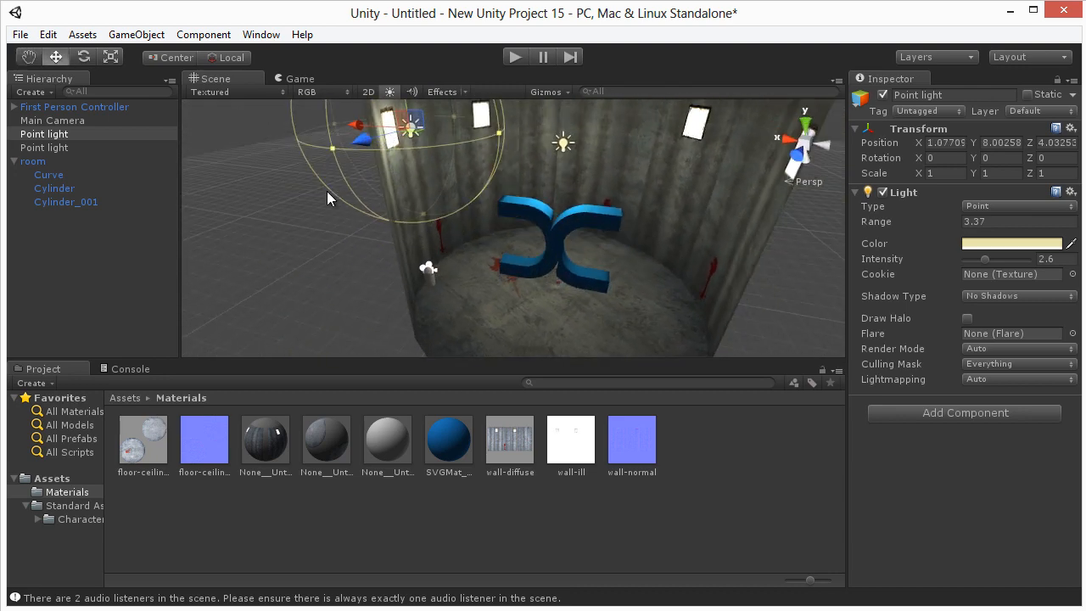
scroll(520, 134, up, 1)
Step: Play the scene to check the repositioned window light from inside the room, and stop it
click(516, 56)
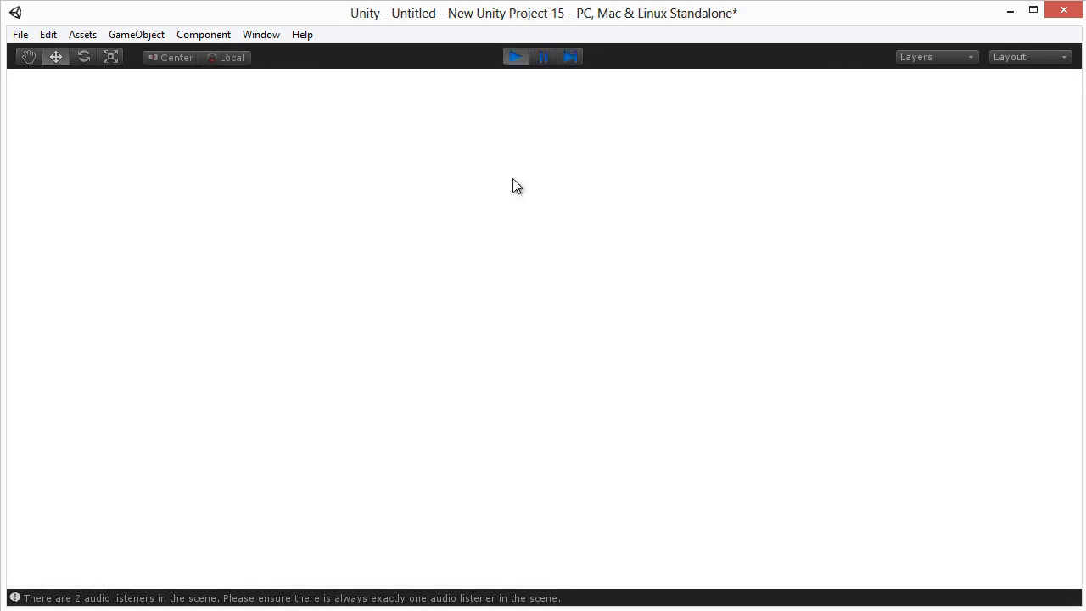
key(s)
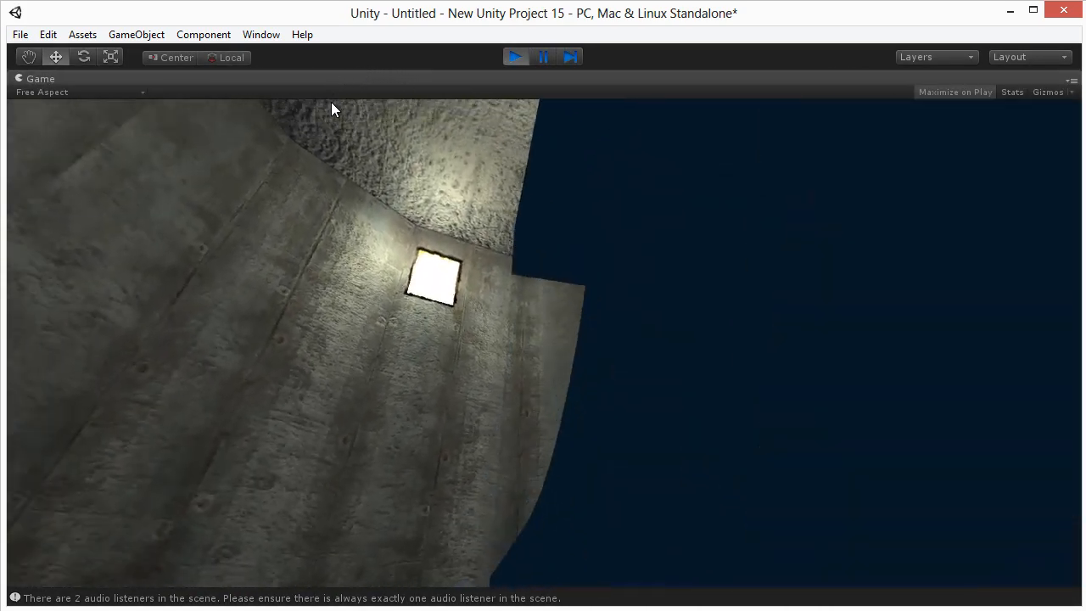
key(a)
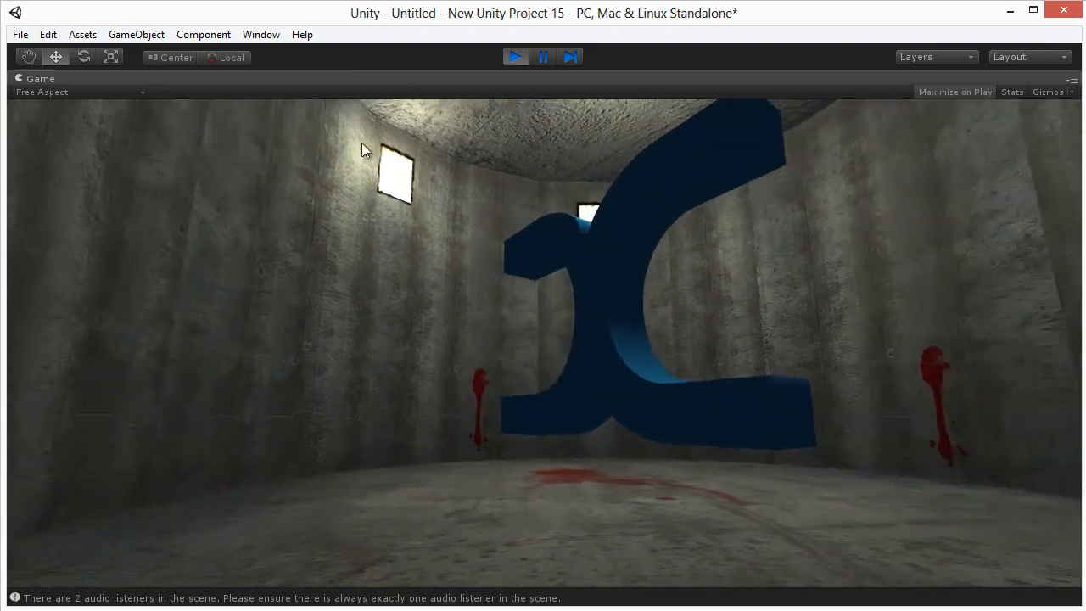
key(a)
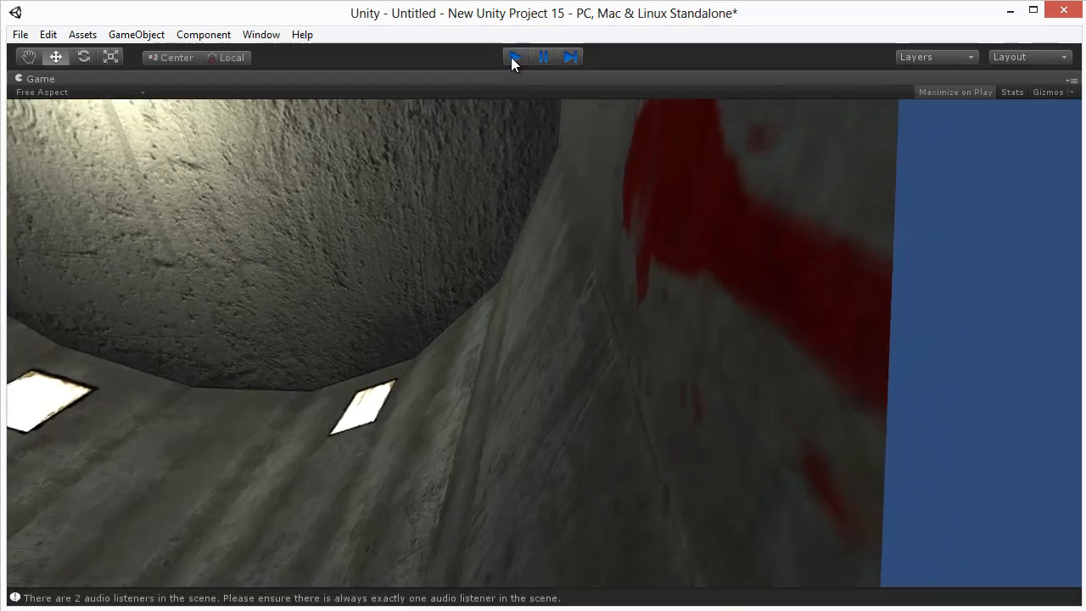
click(512, 56)
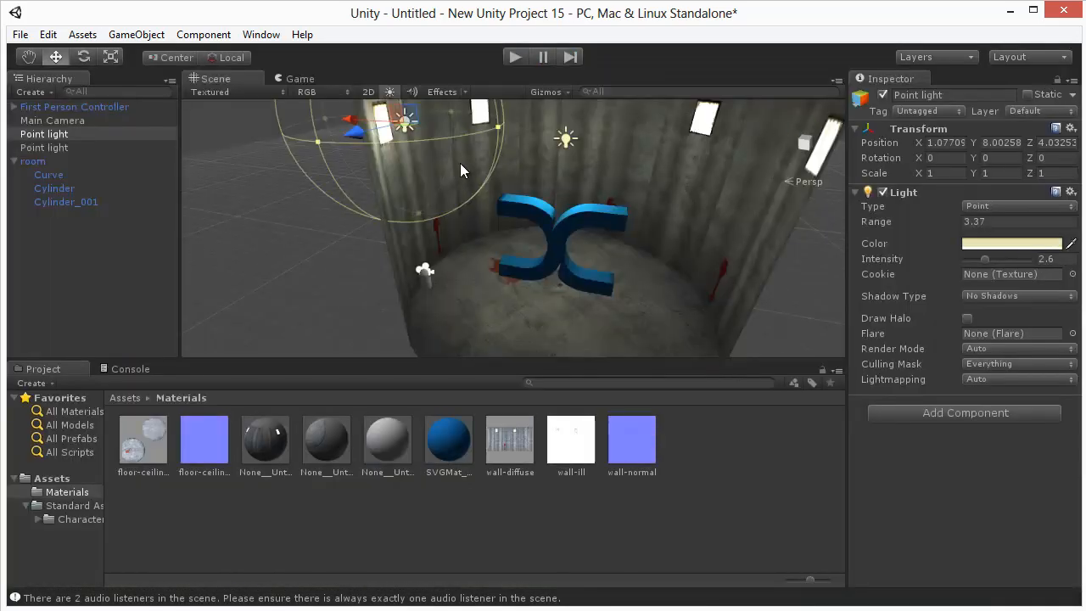
Step: Duplicate the window light and move the copy beside the neighbouring window, to about X 0.27, Y 8.00, Z -1.55
scroll(588, 218, down, 3)
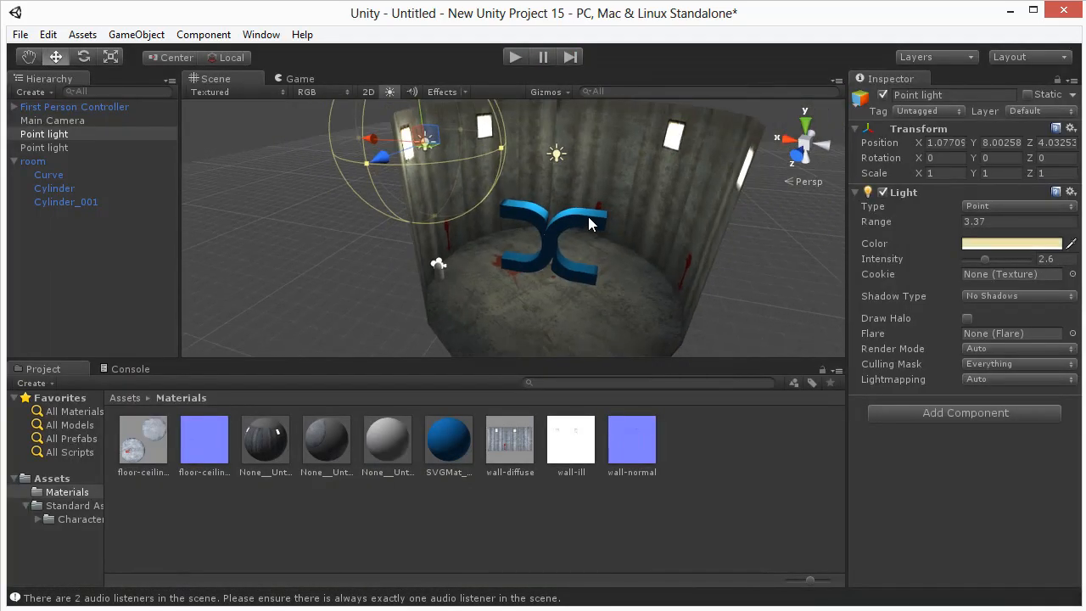
alt+drag(588, 217, 742, 545)
scroll(536, 174, up, 3)
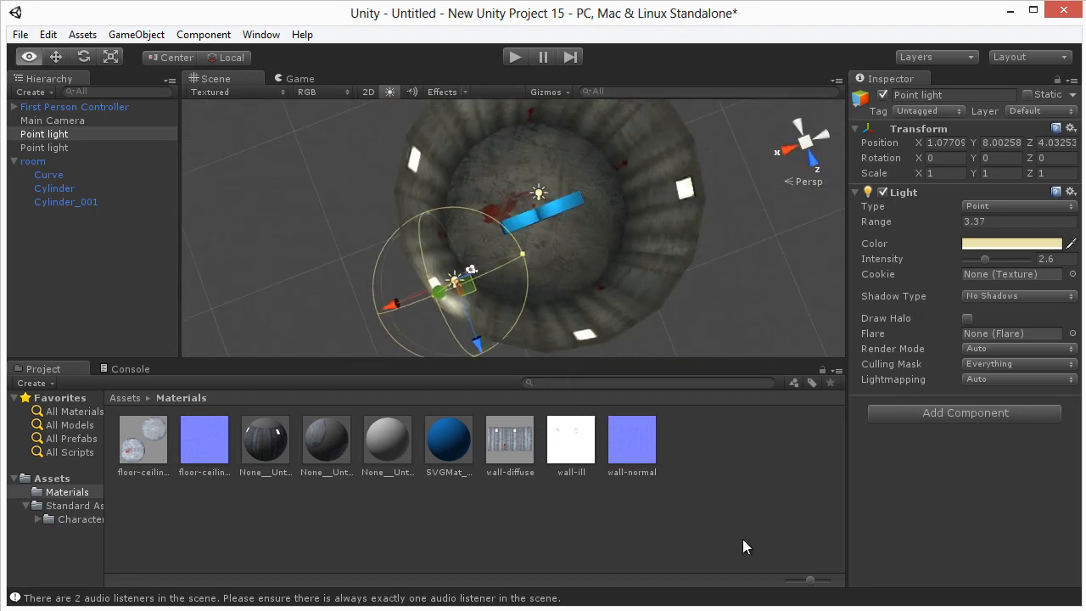
key(ctrl+d)
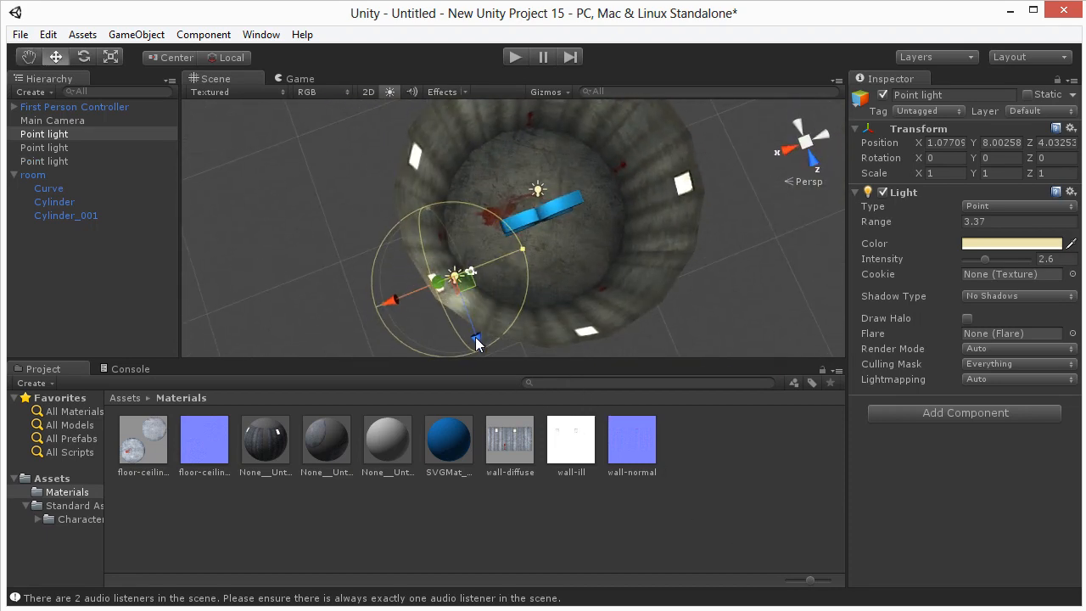
drag(476, 342, 452, 201)
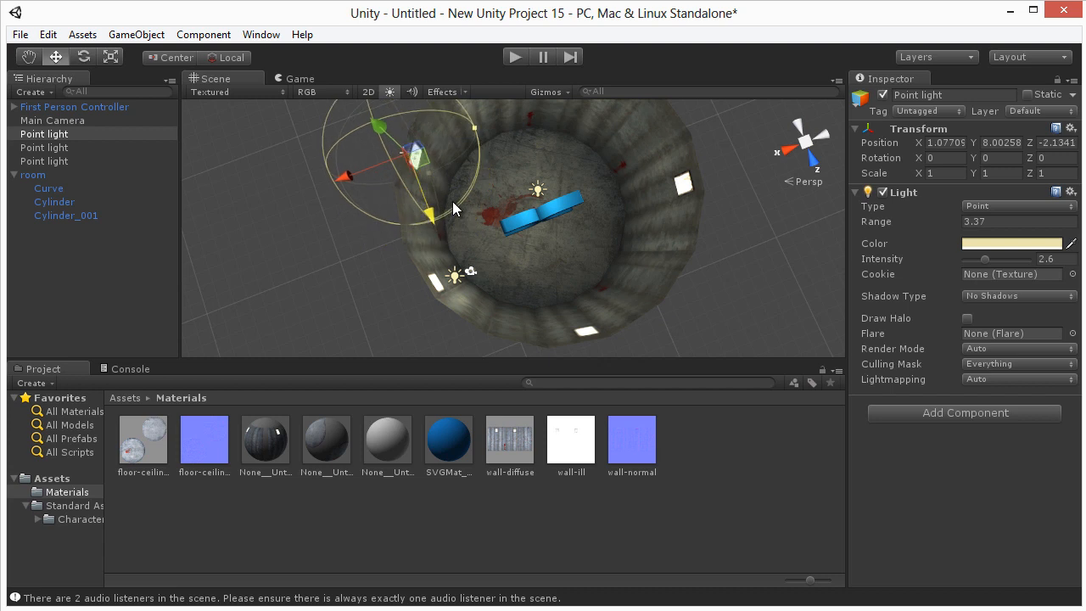
drag(347, 185, 388, 167)
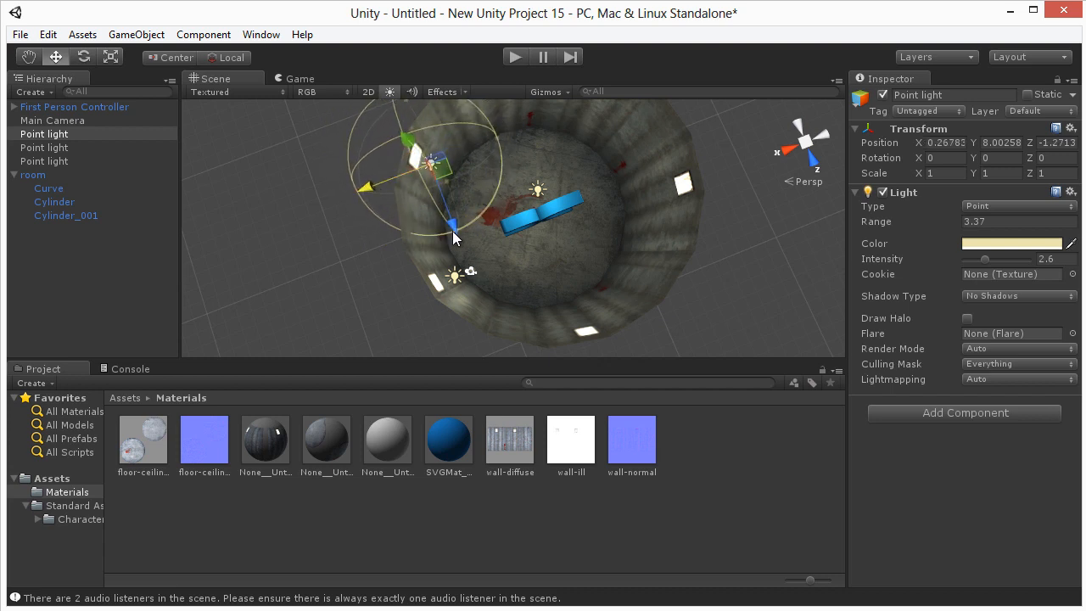
drag(452, 231, 448, 223)
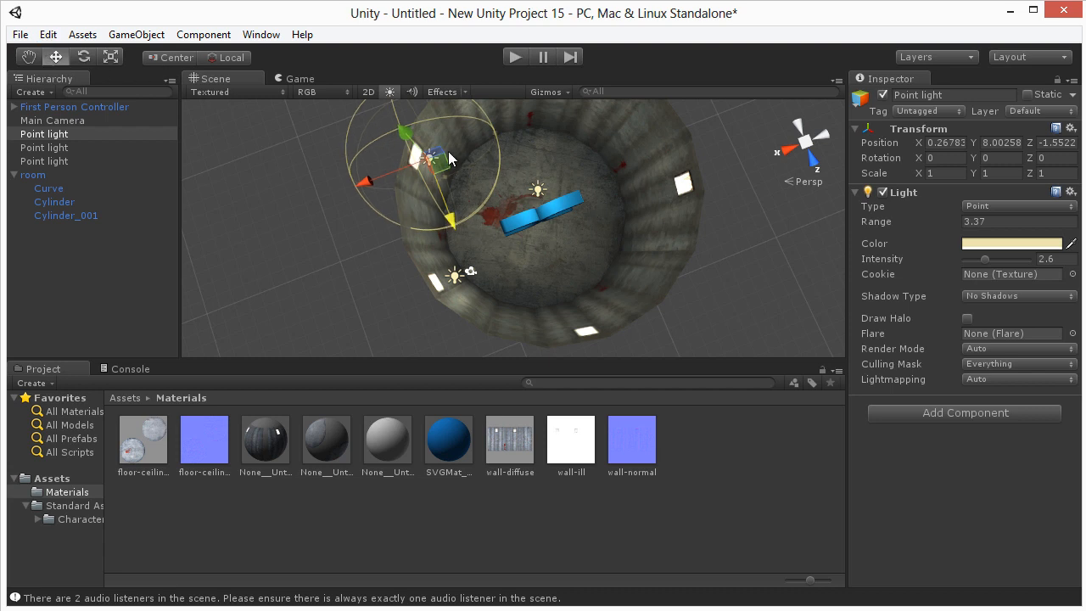
Step: Enable fog in the scene's render settings and set the fog density to 0.03
click(48, 34)
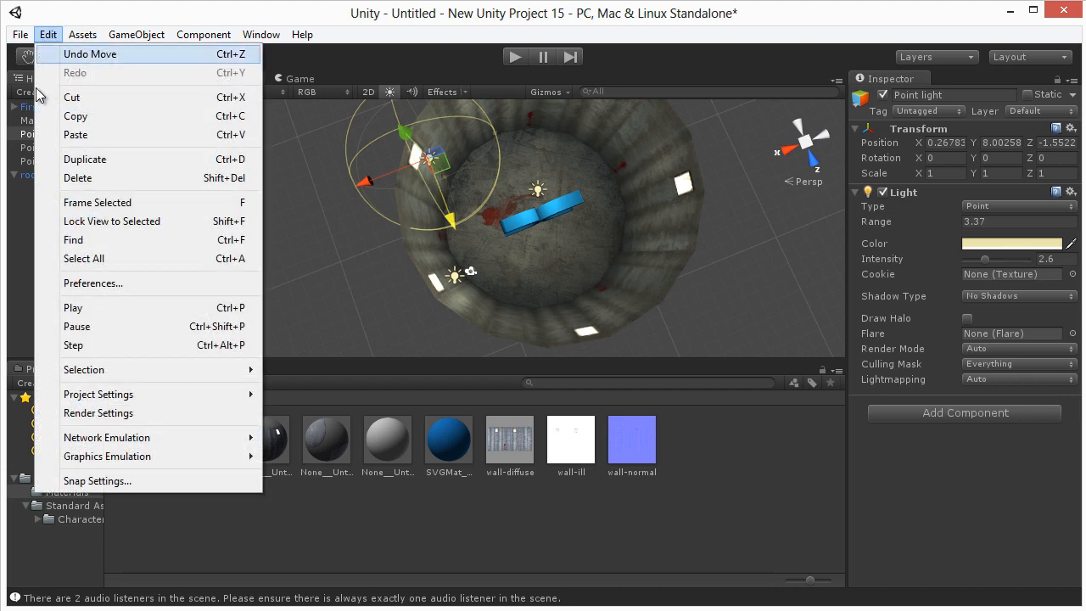
click(81, 412)
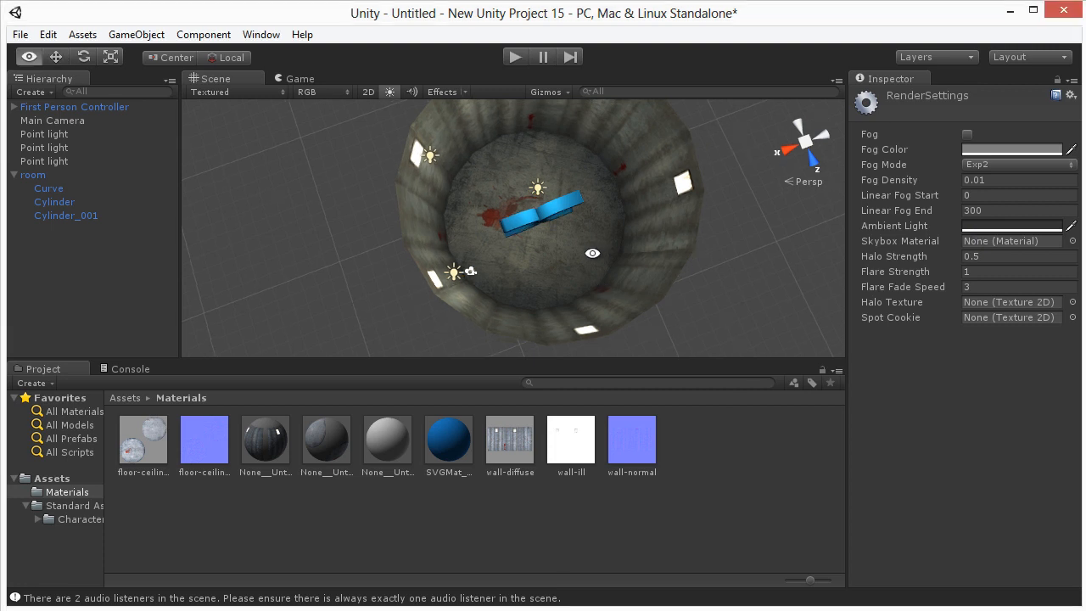
alt+drag(597, 269, 615, 212)
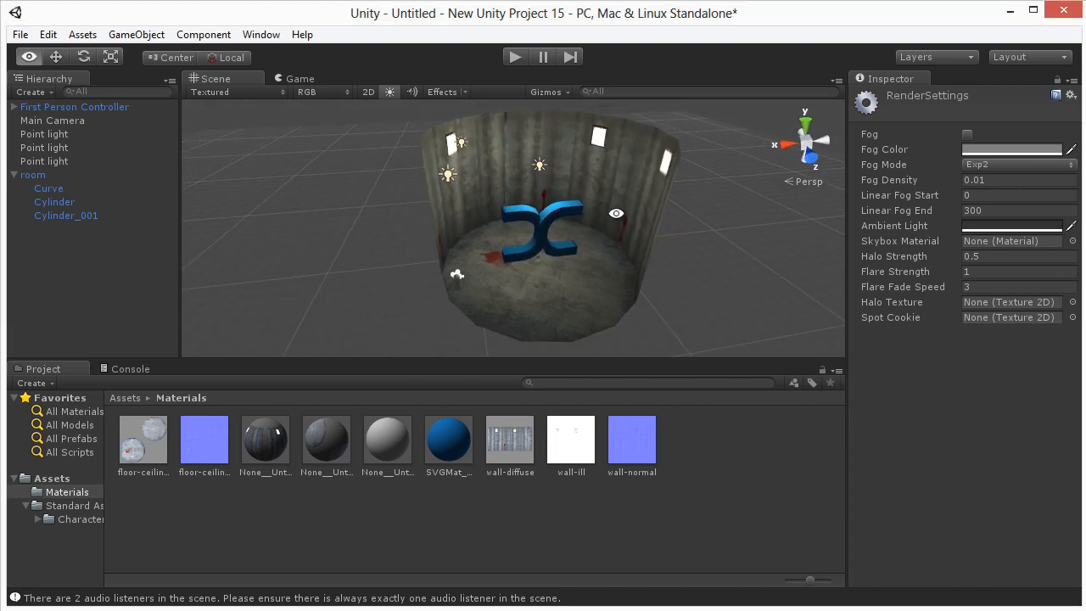
click(984, 182)
mouse_move(920, 187)
mouse_down()
mouse_move(938, 188)
mouse_move(925, 188)
mouse_up()
double_click(985, 177)
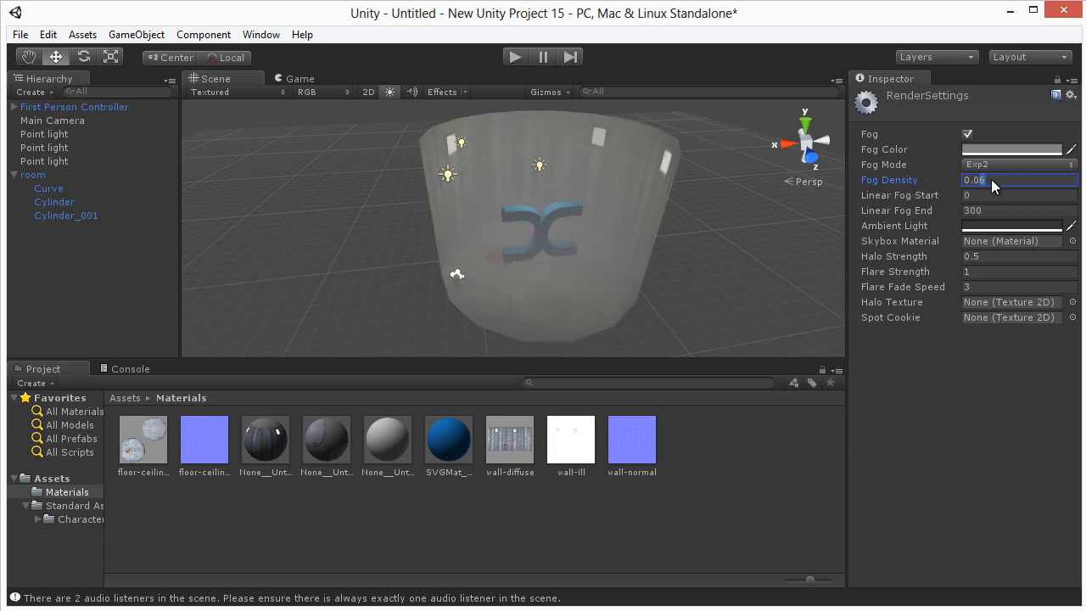
text(03)
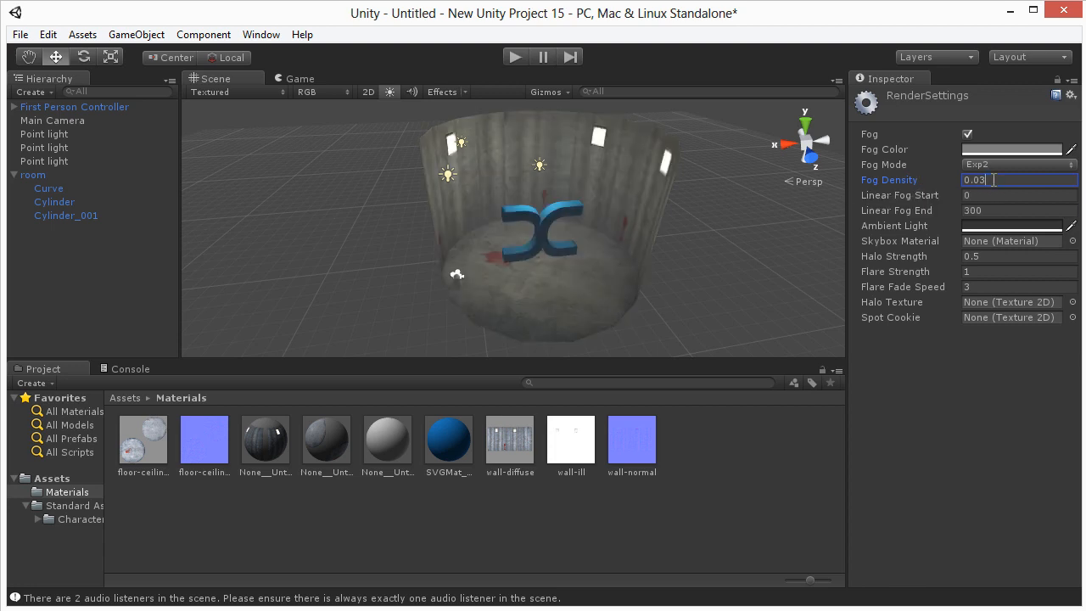
Step: Change the fog color to a very pale yellow and set the fog density to 0.02
click(992, 150)
click(831, 365)
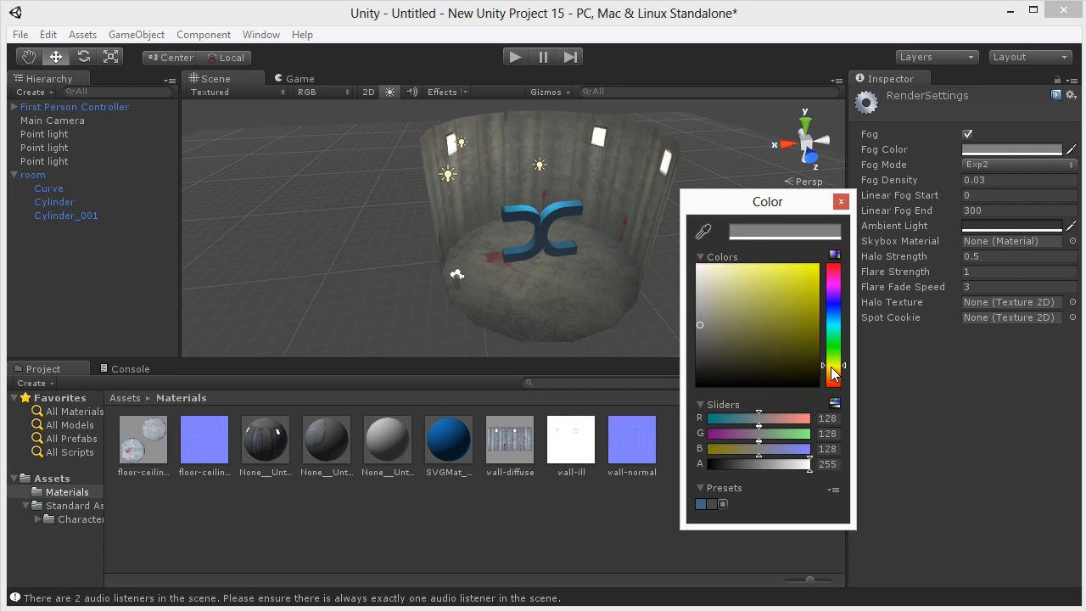
click(832, 367)
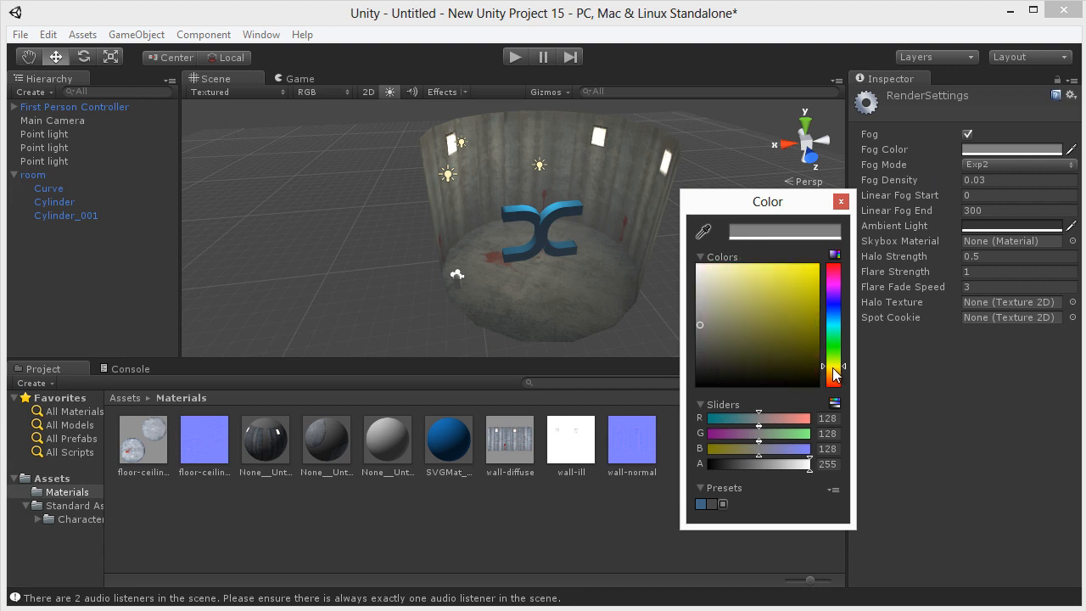
click(714, 264)
drag(710, 262, 715, 269)
click(840, 201)
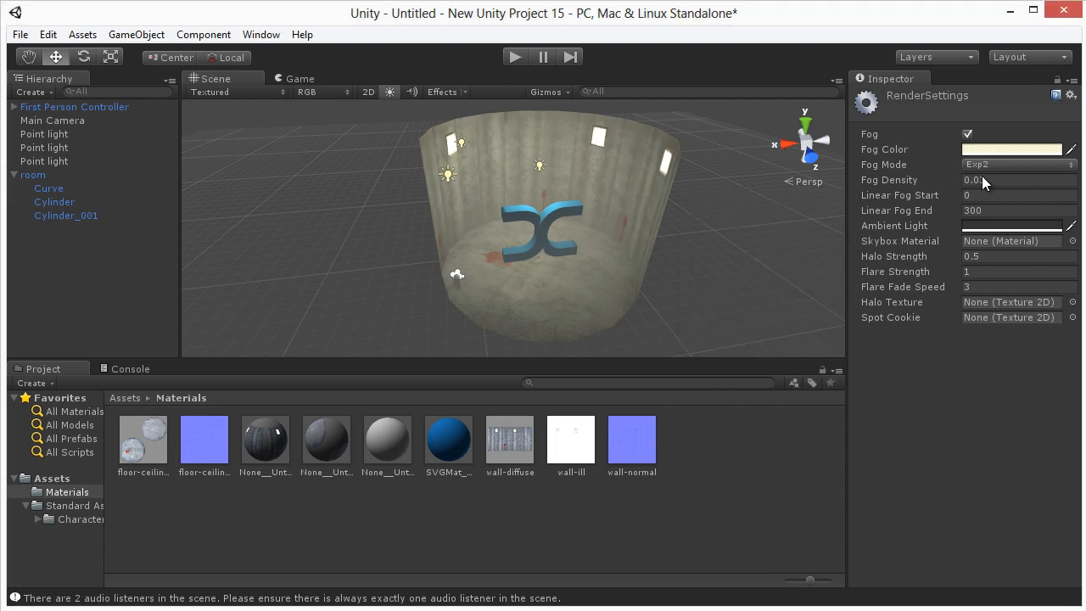
click(991, 179)
text(0.02)
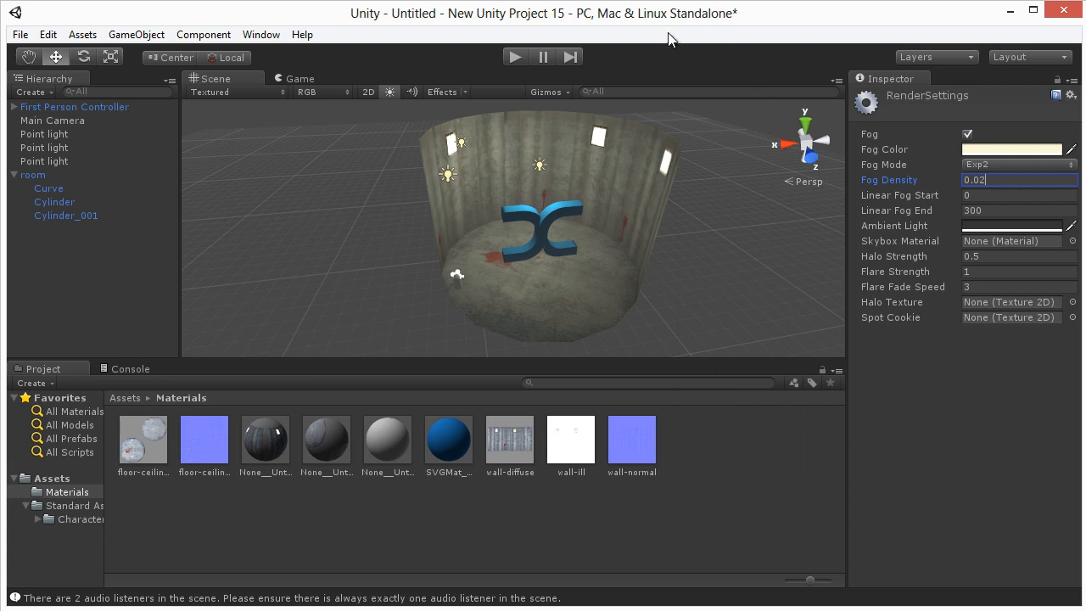
Step: Change the ambient light to a very dark, warm yellowish brown
click(978, 225)
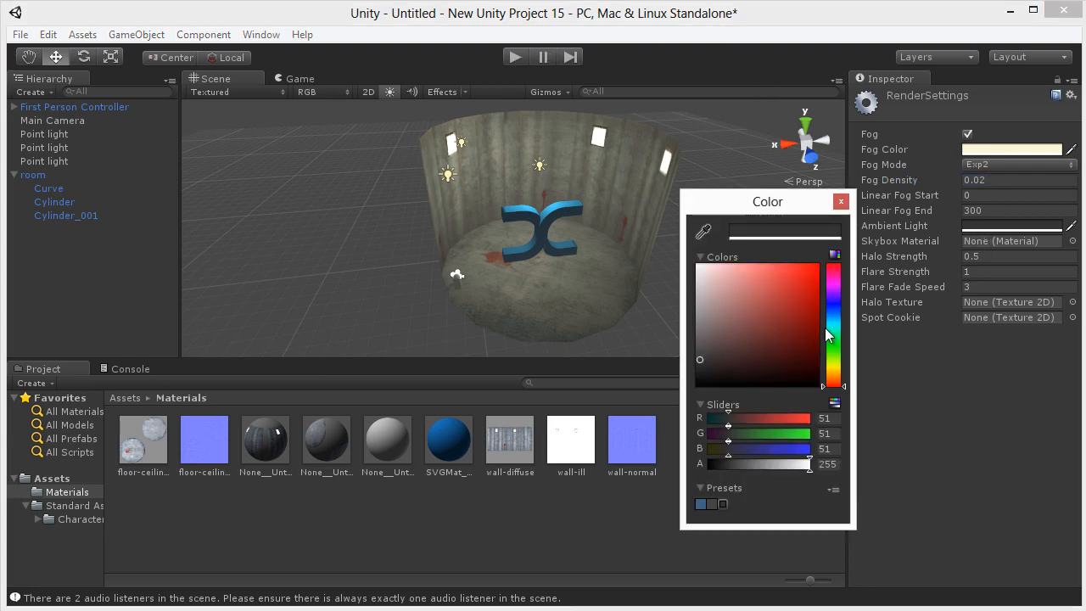
drag(833, 379, 833, 368)
drag(723, 287, 727, 368)
click(841, 201)
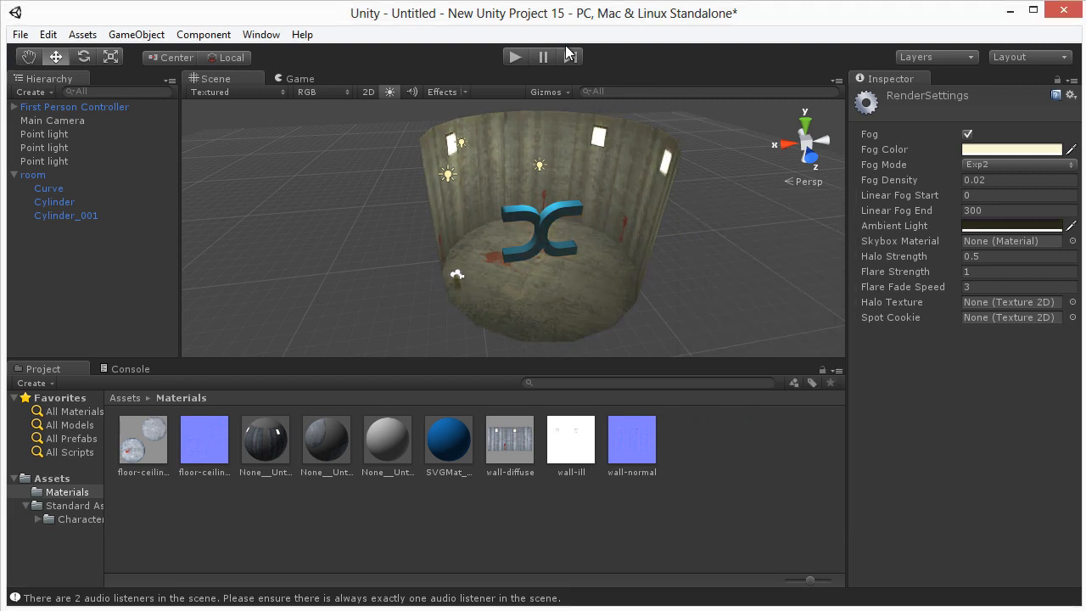
Step: Play the scene to check the fog and the warmer ambient light around the logo, and stop it
click(515, 56)
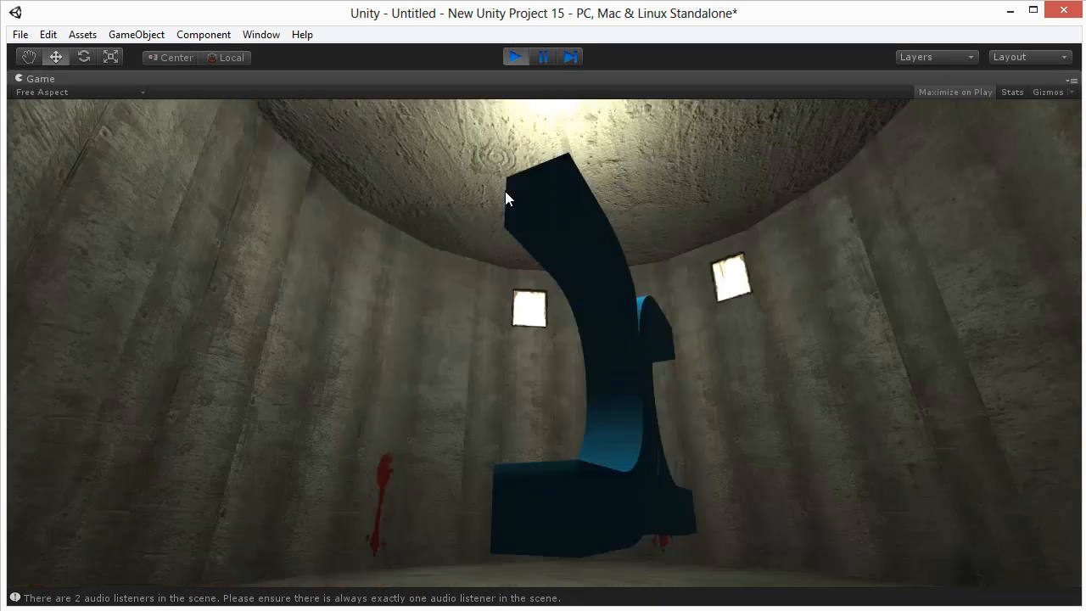
key(w)
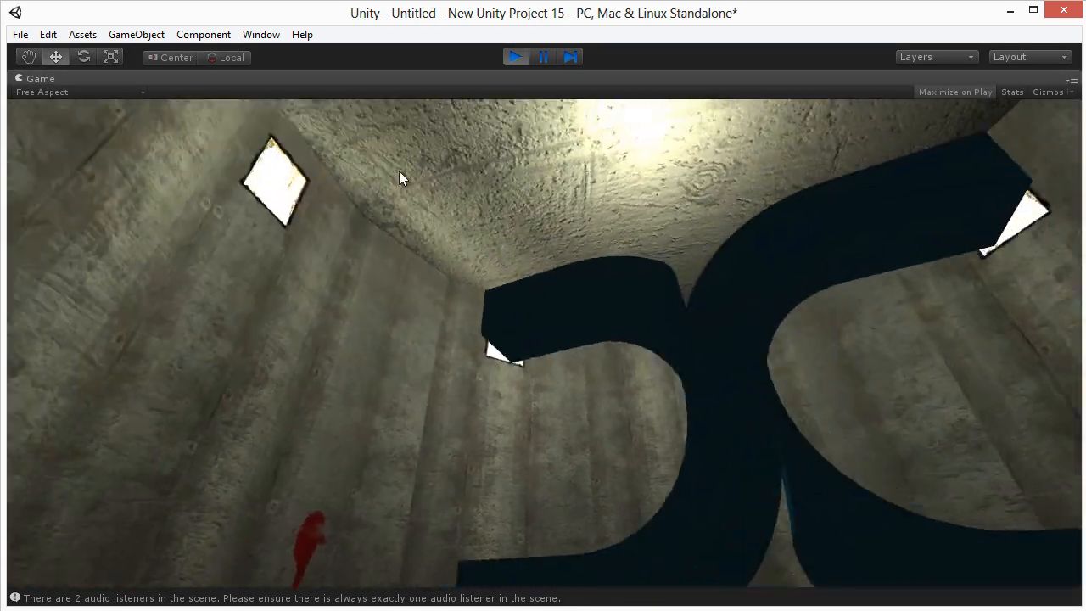
key(s)
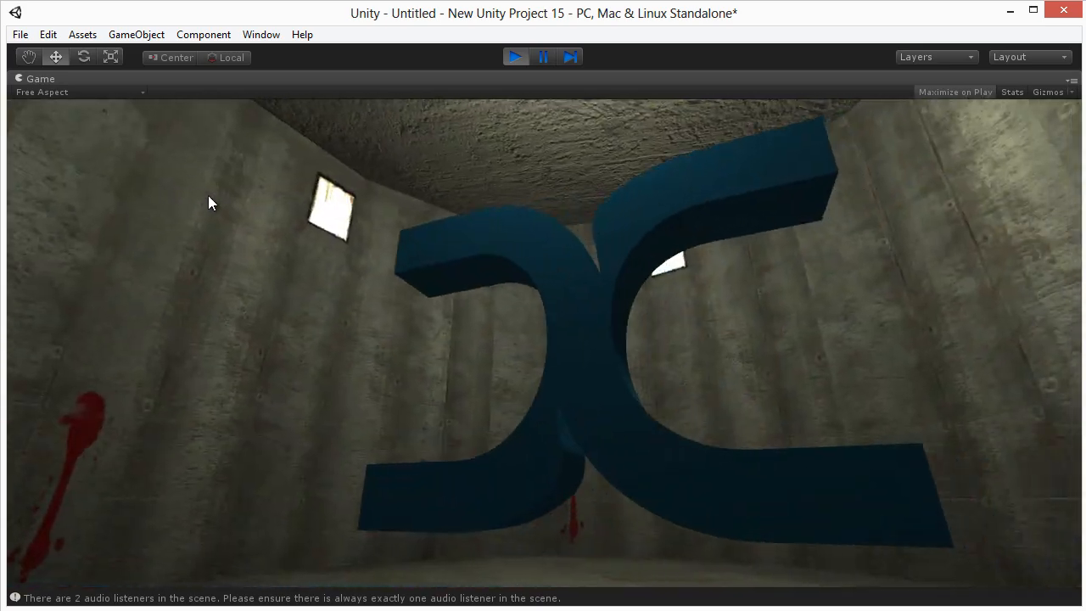
key(s)
key(a)
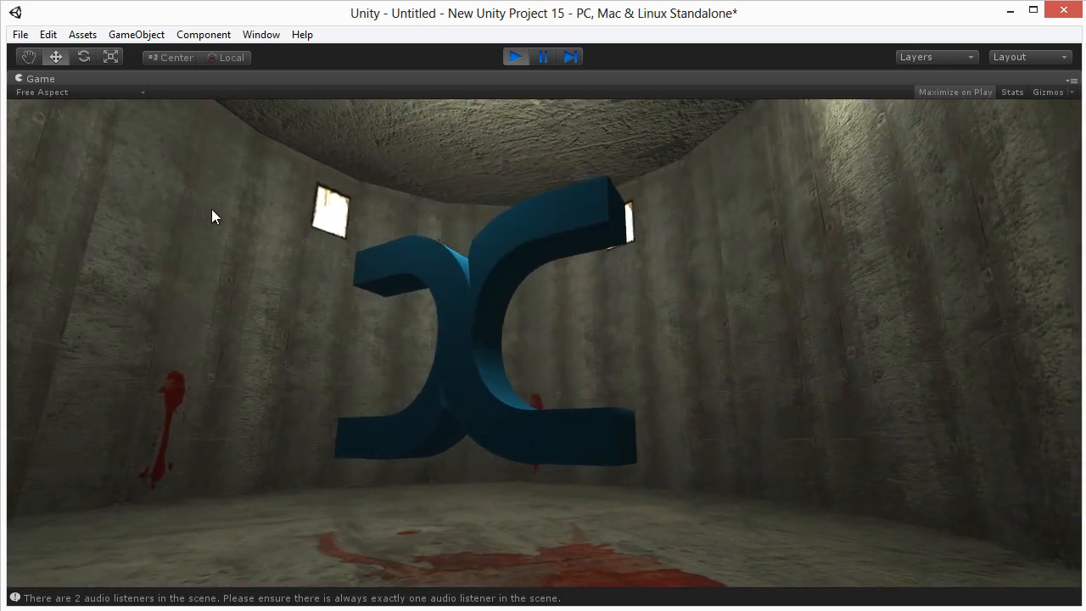
key(a)
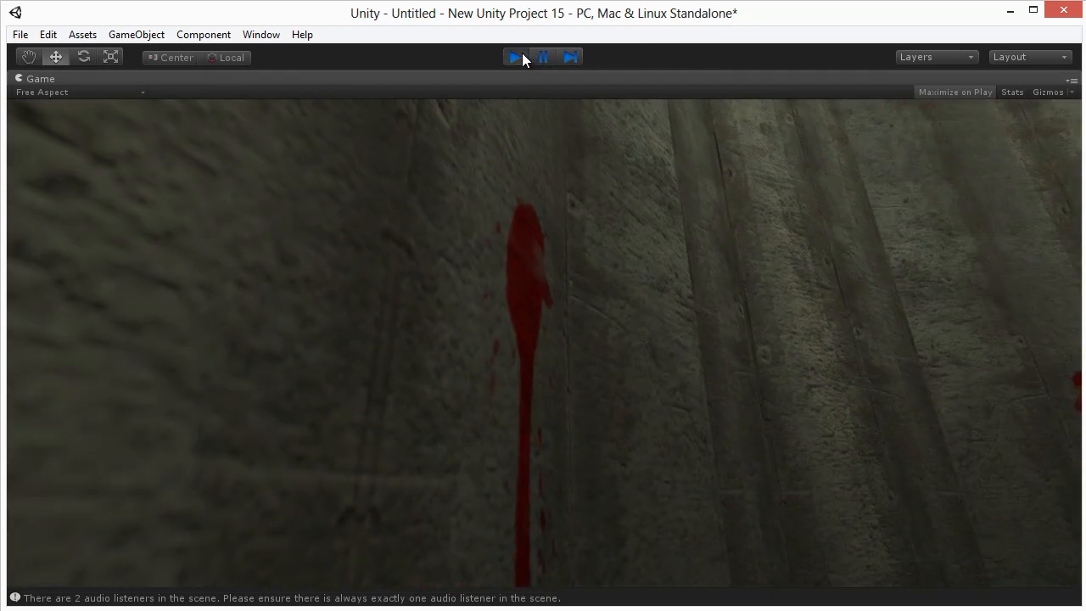
click(514, 56)
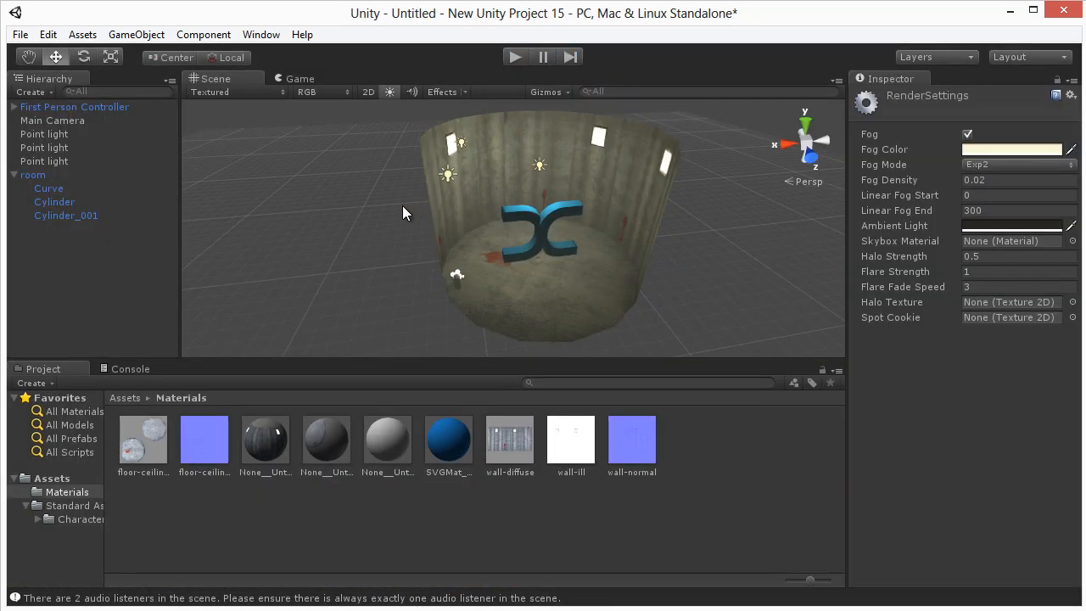
Step: Set Pixel Light Count to 8 for the Good level in the project's quality settings
click(47, 35)
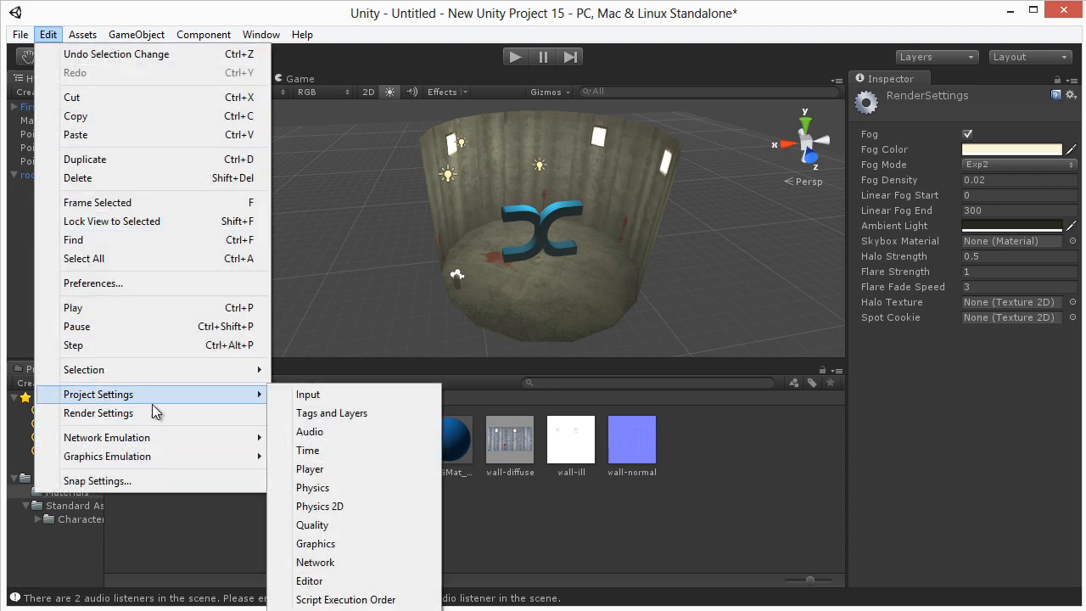
click(311, 524)
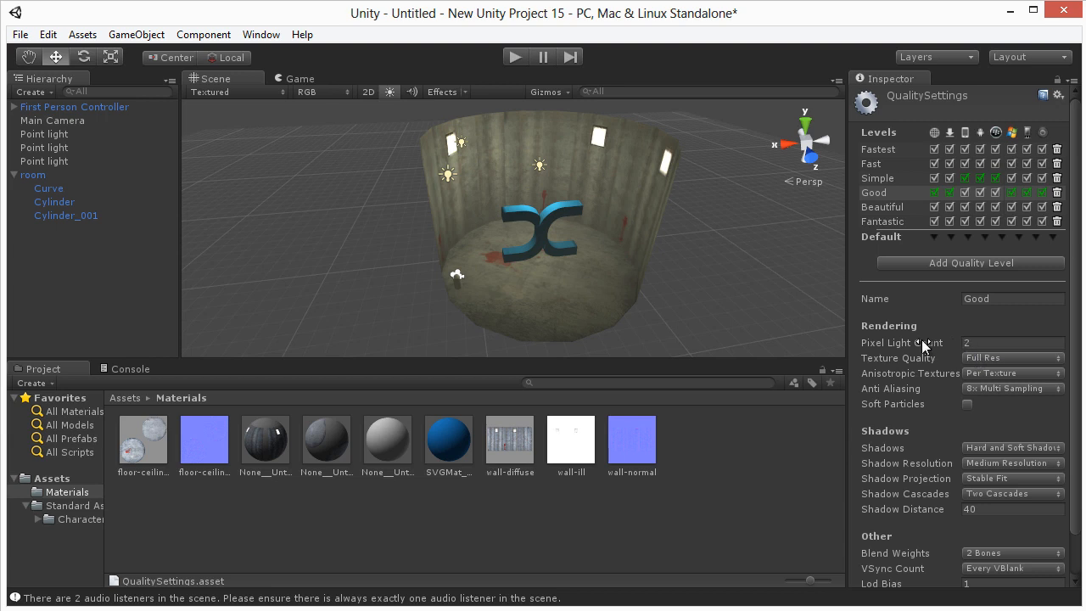
click(966, 341)
text(8)
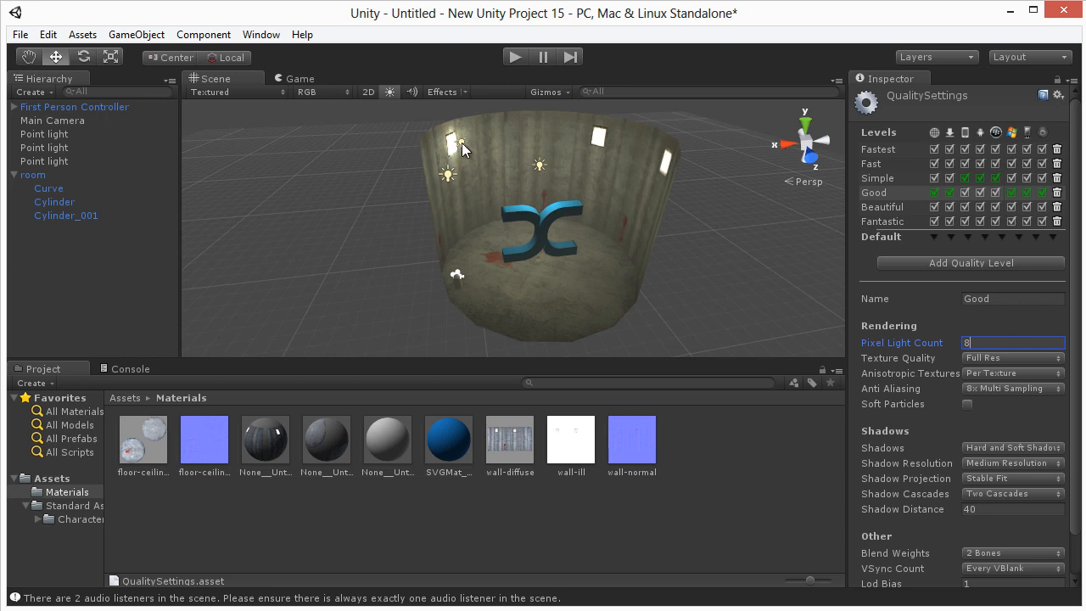
Step: Move a window's point light across the room to a window on the far side
alt+drag(470, 156, 369, 403)
click(435, 200)
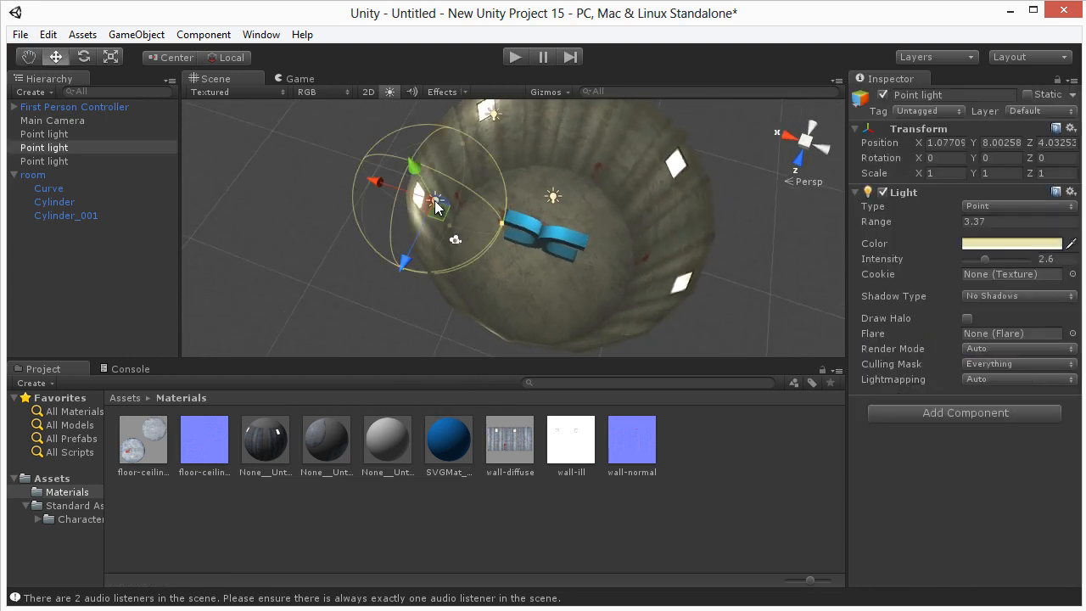
drag(380, 180, 583, 247)
drag(648, 353, 469, 347)
middle_drag(542, 286, 537, 269)
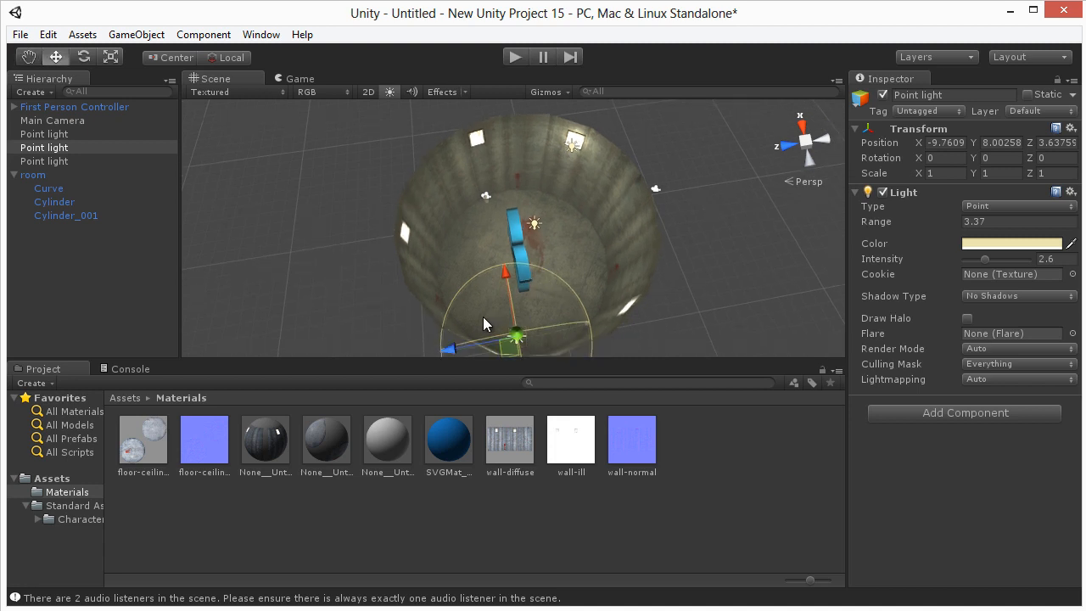
Step: Duplicate the moved point light and place the copy in front of the neighbouring window
key(ctrl+d)
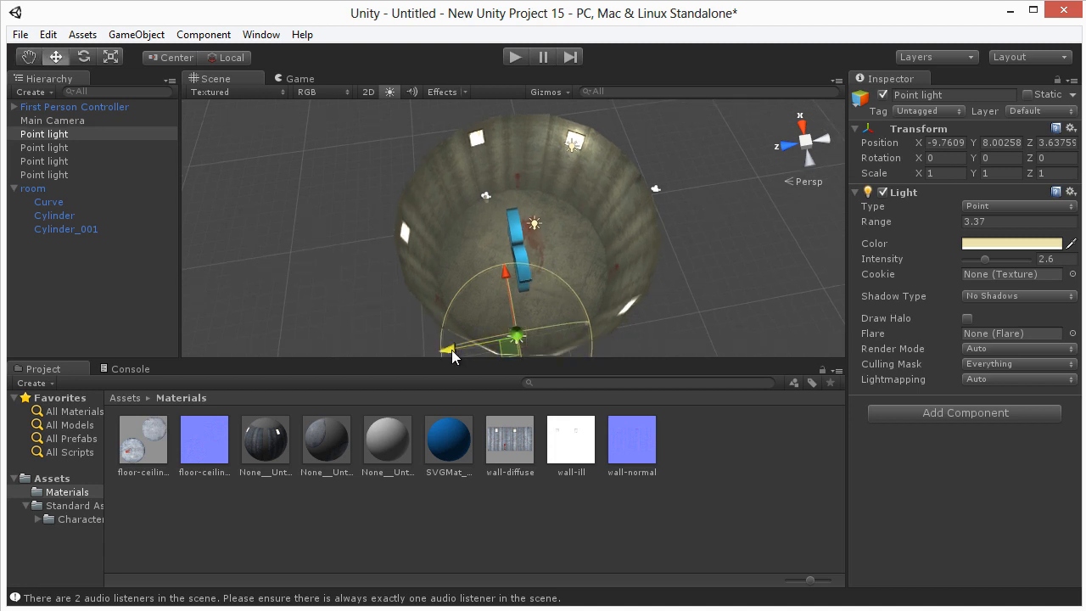
drag(452, 349, 522, 343)
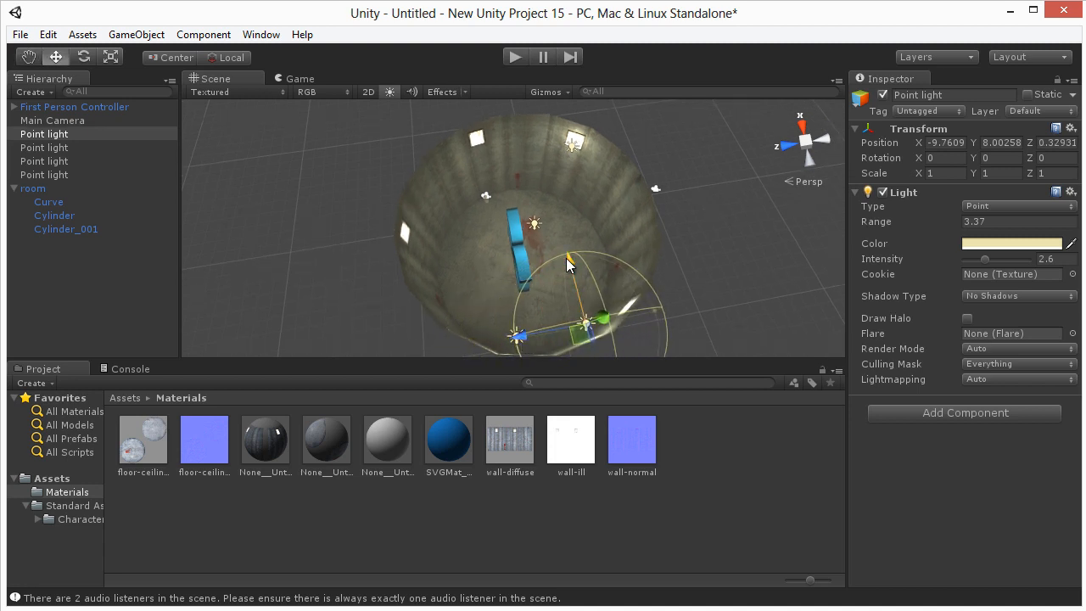
drag(566, 257, 565, 240)
drag(520, 312, 552, 306)
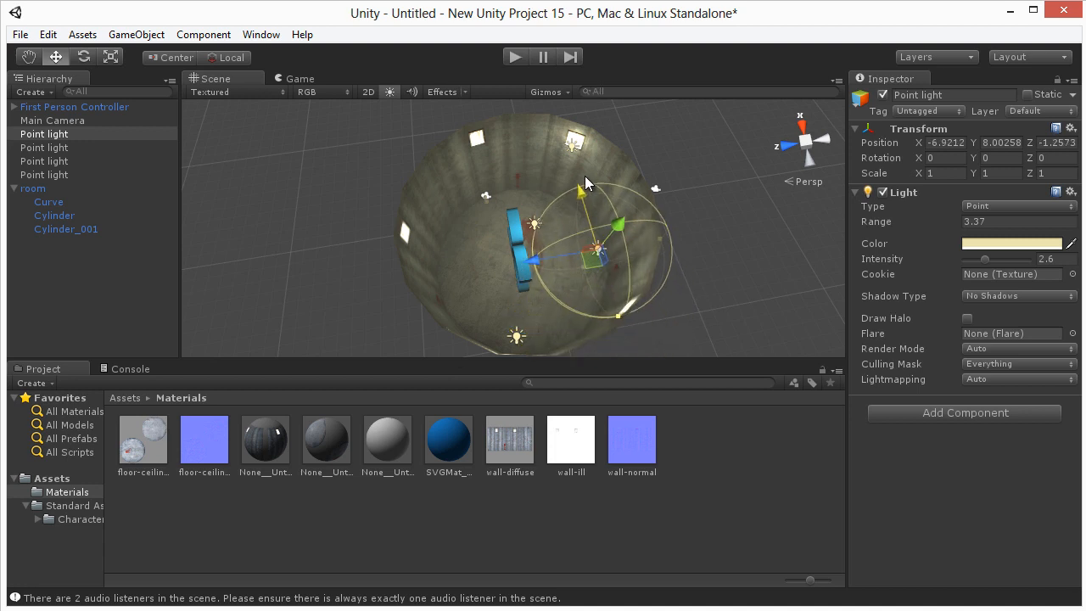
drag(595, 239, 598, 234)
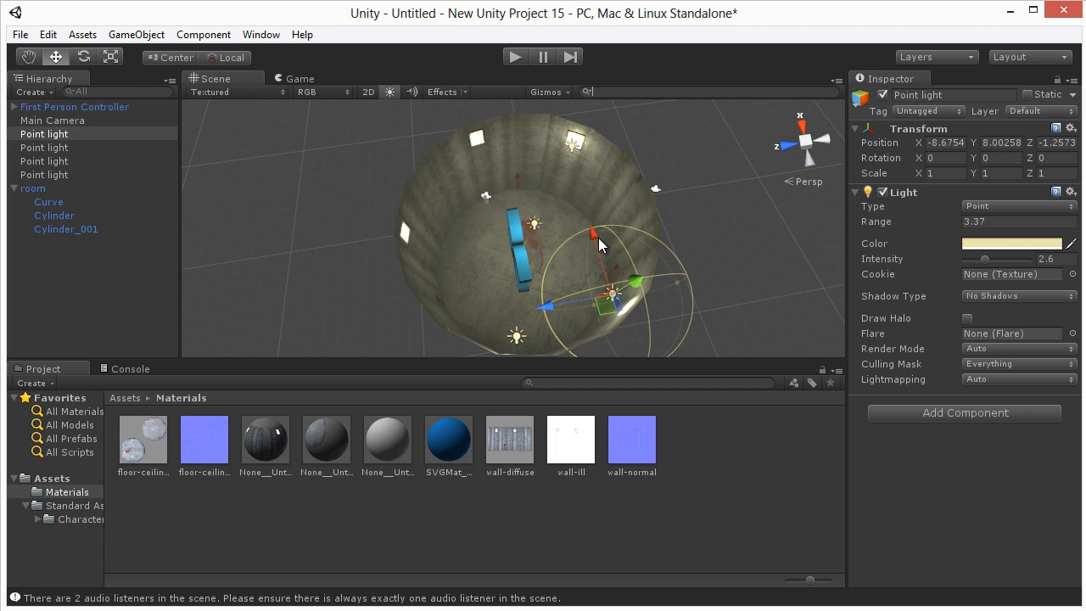
Step: Duplicate the light again for a window still without one, and fine-tune the position of the previous copy at its window
drag(598, 238, 565, 121)
key(ctrl+d)
drag(520, 200, 405, 152)
click(463, 258)
click(490, 200)
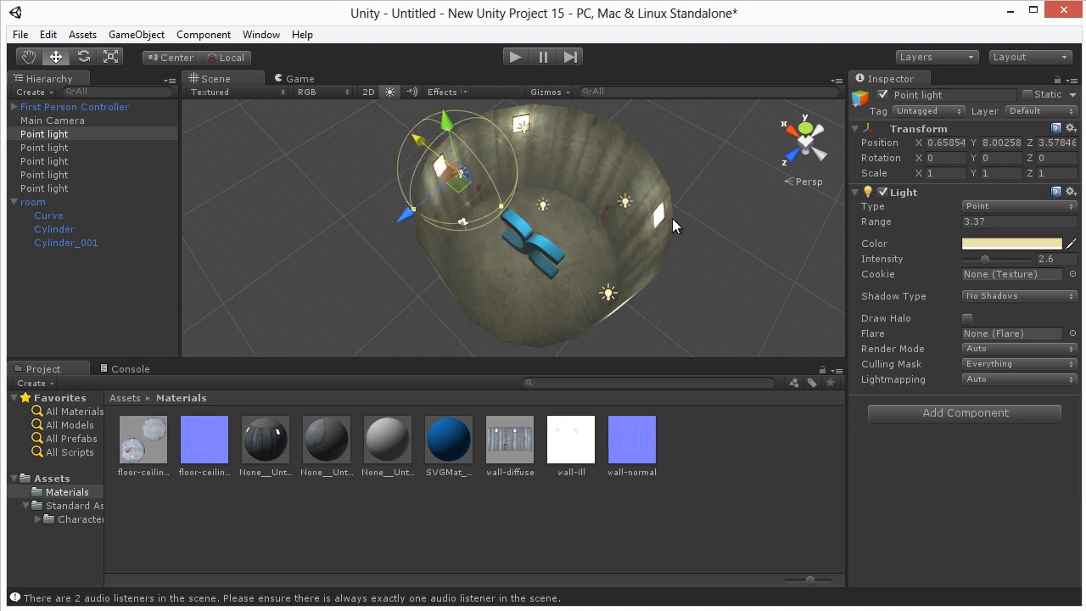
click(626, 207)
drag(567, 170, 590, 175)
alt+drag(538, 266, 388, 303)
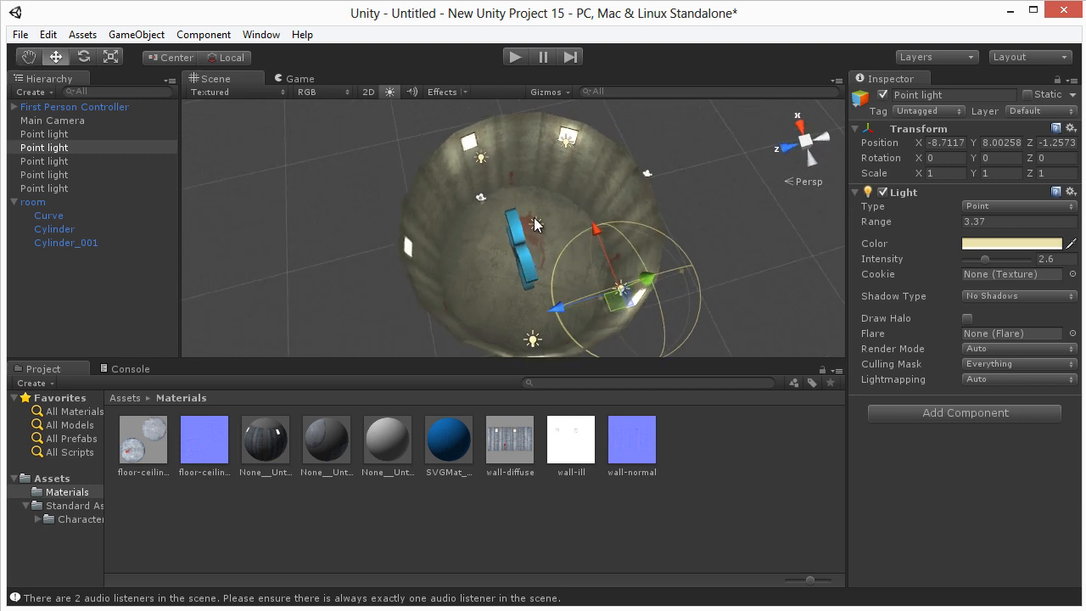
Step: Duplicate the latest window light for the remaining unlit window, and play the scene to check the lighting before stopping it
click(476, 157)
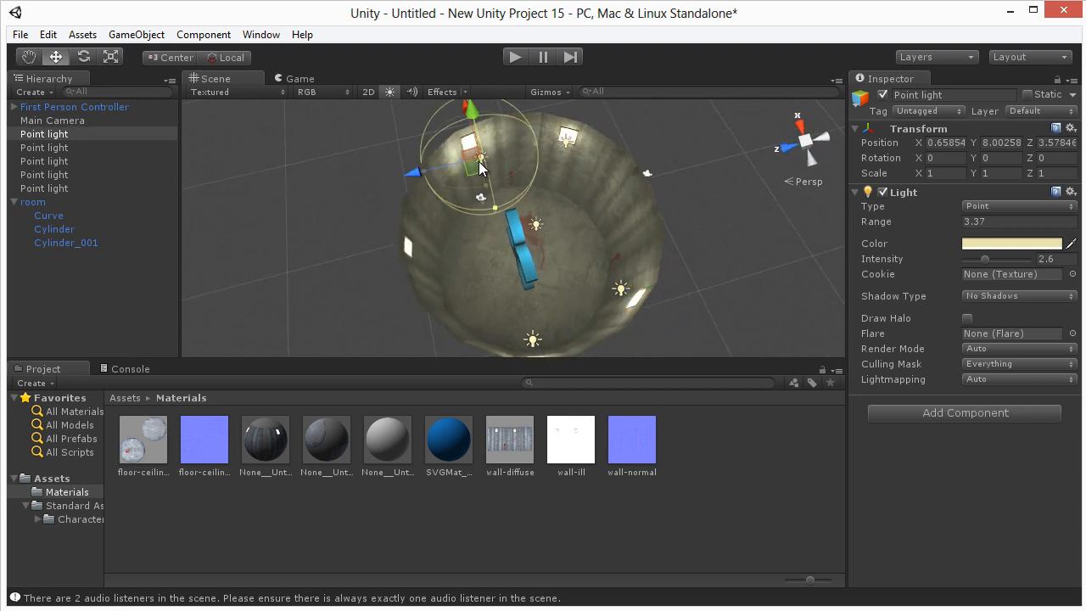
key(ctrl+d)
alt+drag(457, 126, 618, 108)
click(517, 58)
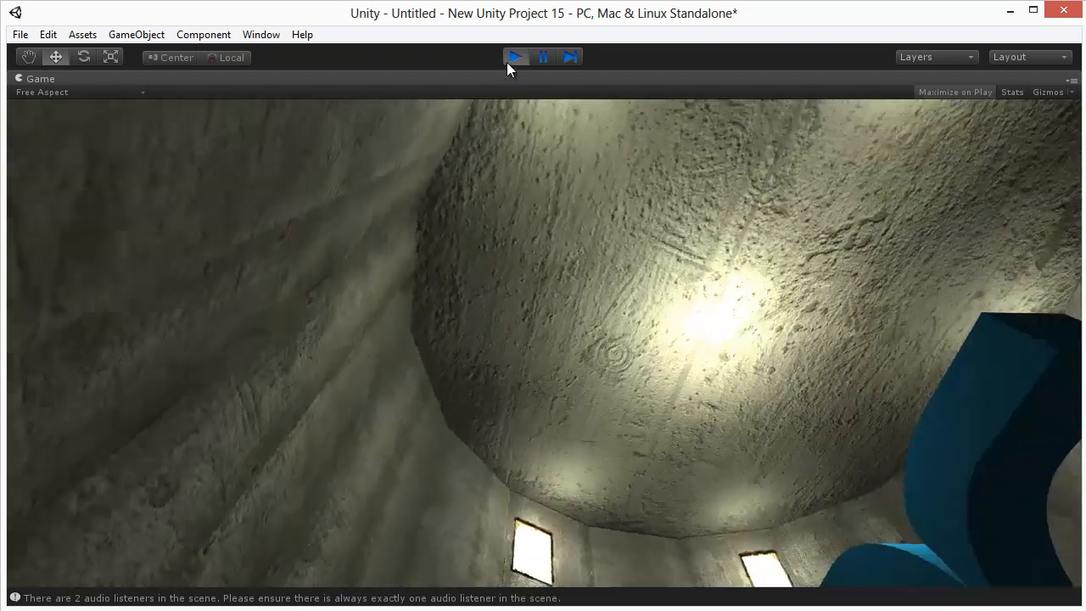
click(514, 57)
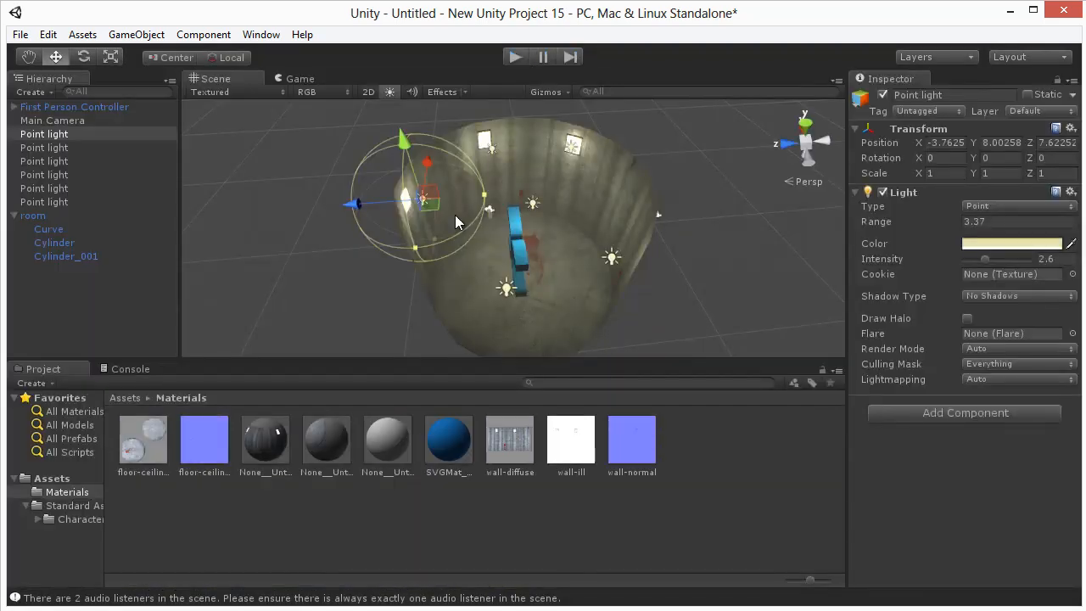
Step: Set the central ceiling point light's intensity to 1.1, play-testing the scene between adjustments
click(533, 206)
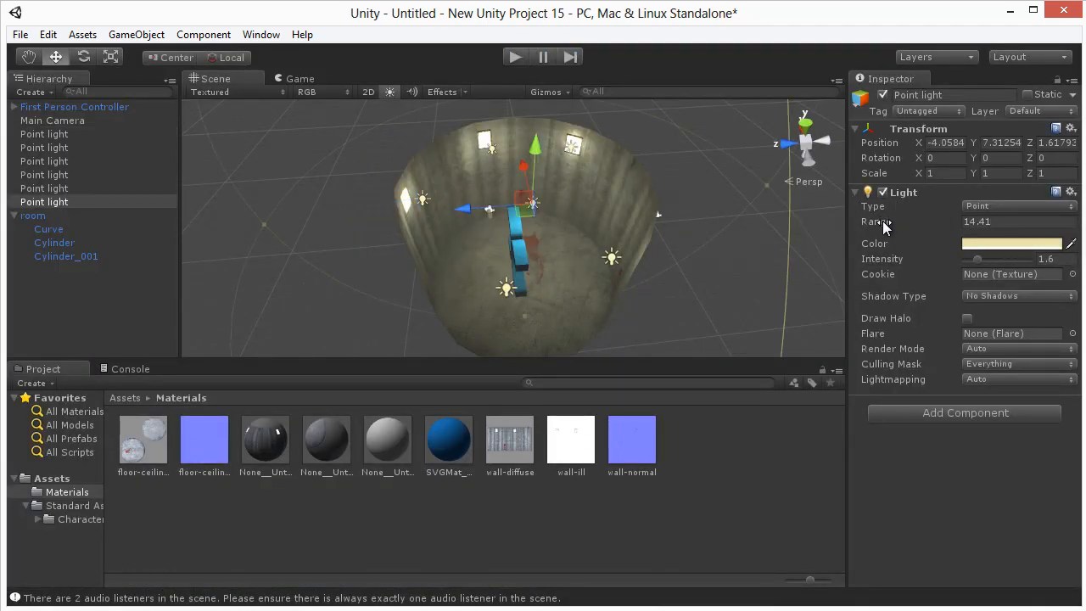
drag(975, 259, 967, 260)
click(518, 58)
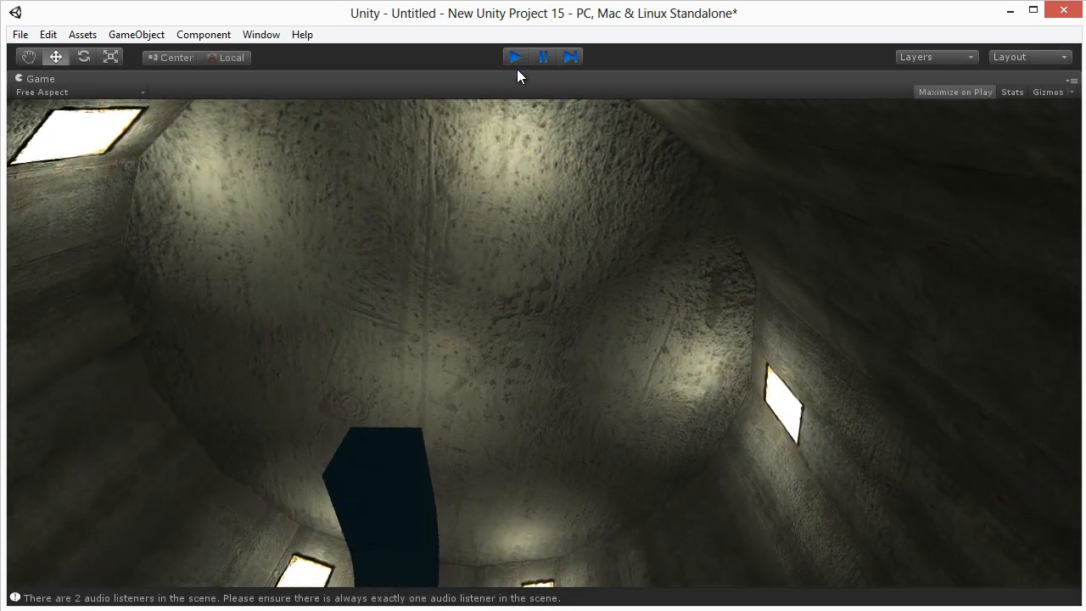
click(515, 57)
drag(969, 255, 972, 257)
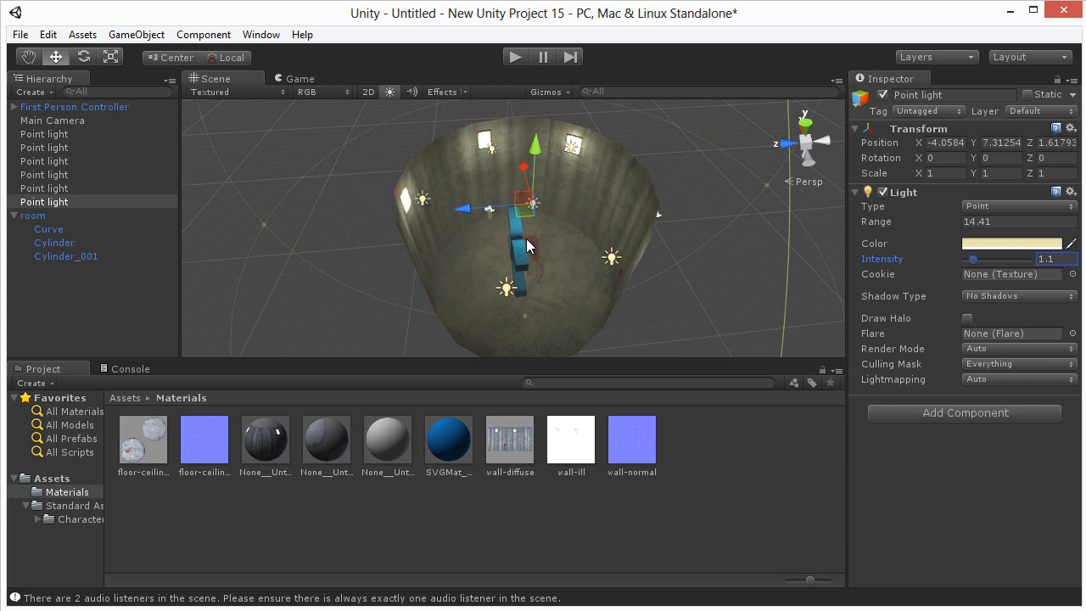
Step: Change the shader of the logo's material to Reflective/Diffuse
alt+drag(526, 238, 677, 246)
scroll(544, 245, up, 5)
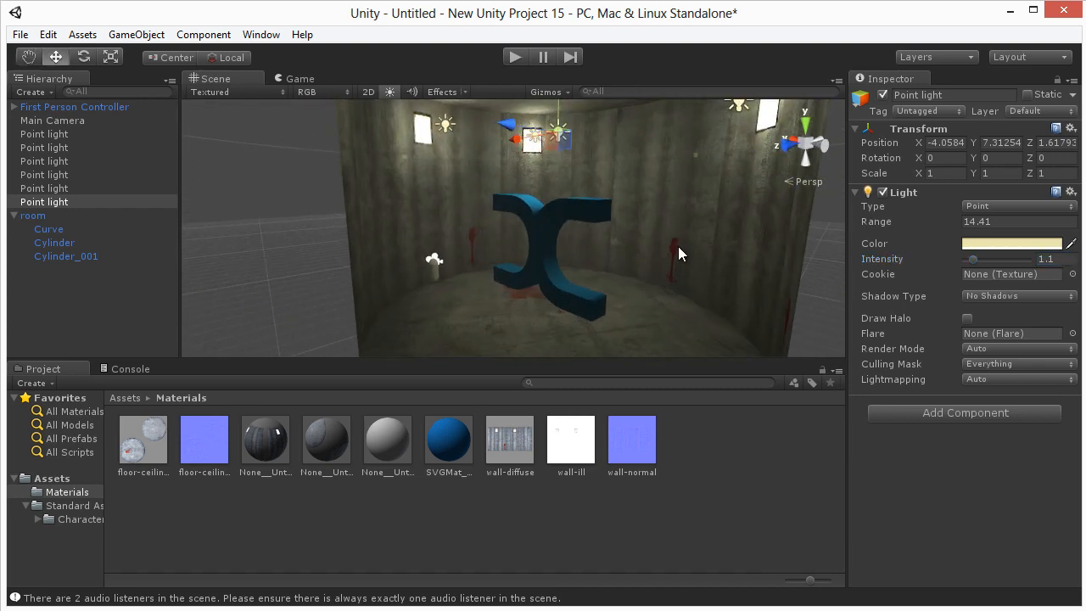
middle_drag(670, 244, 622, 257)
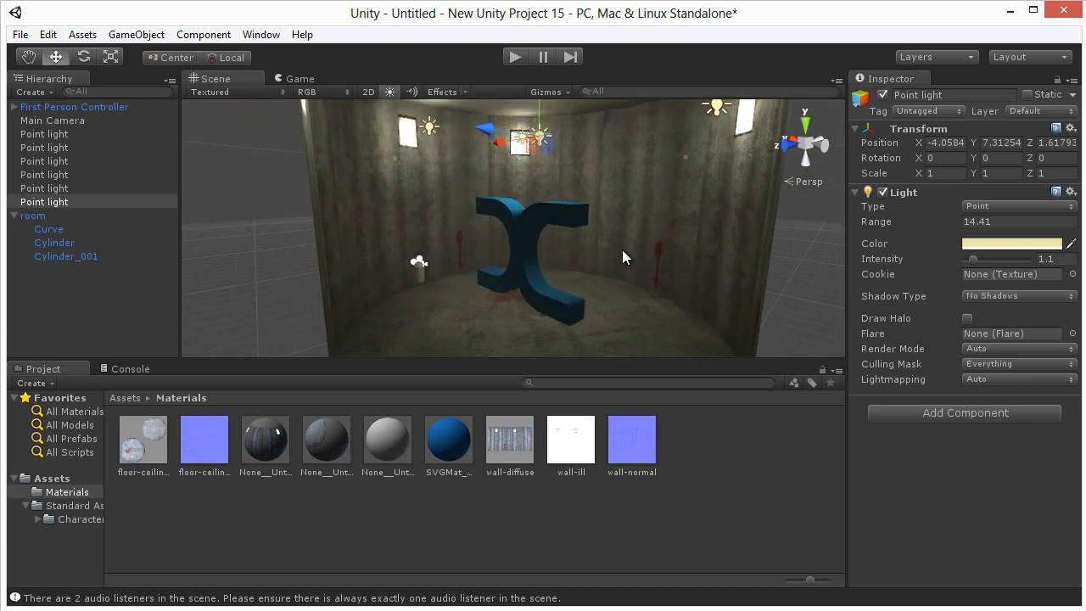
click(569, 218)
click(557, 216)
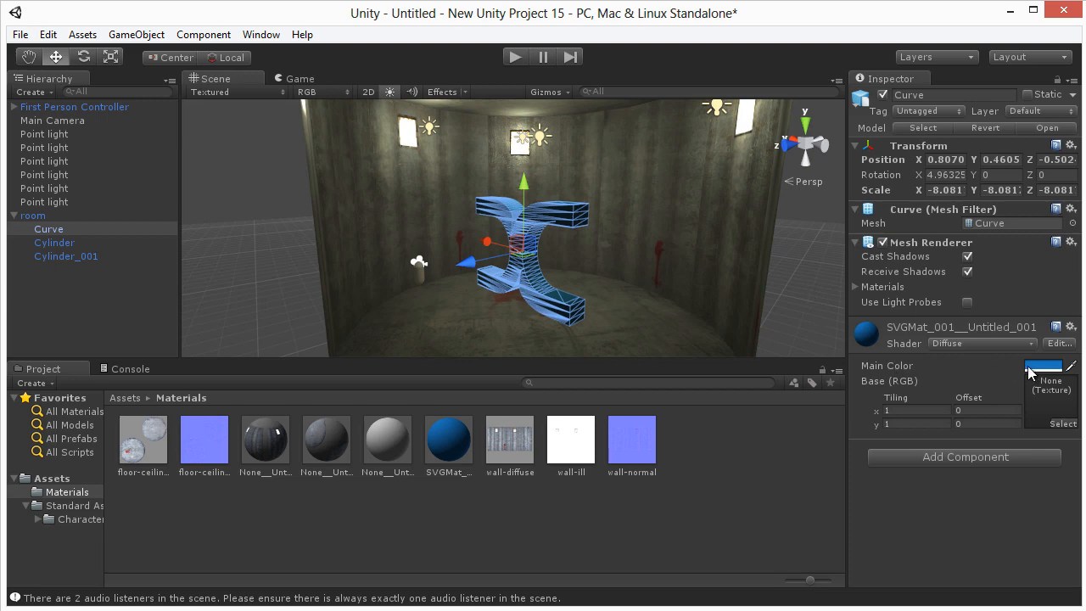
click(964, 344)
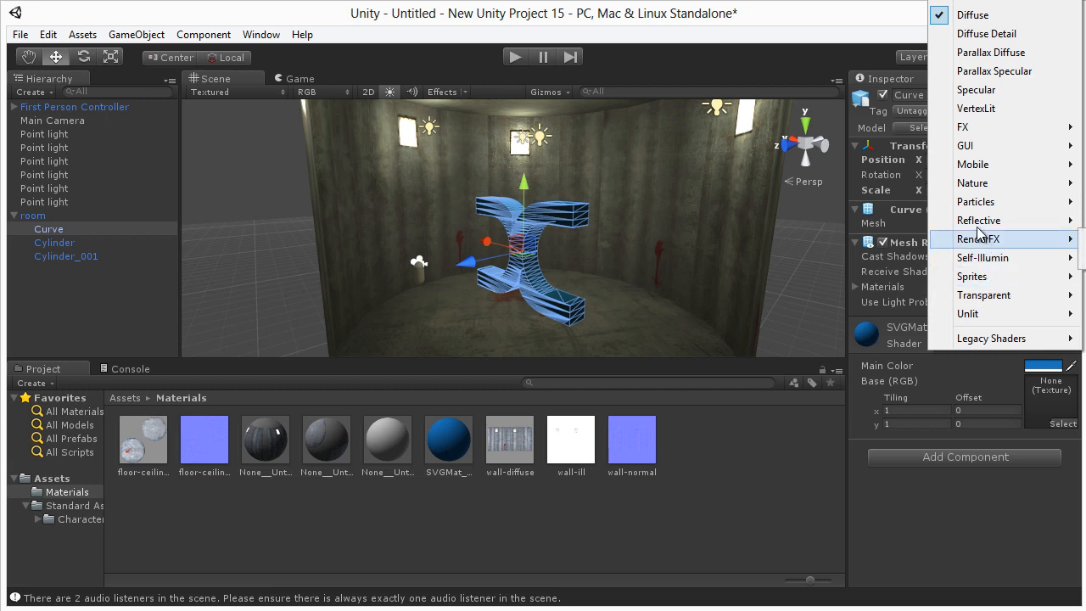
mouse_move(979, 229)
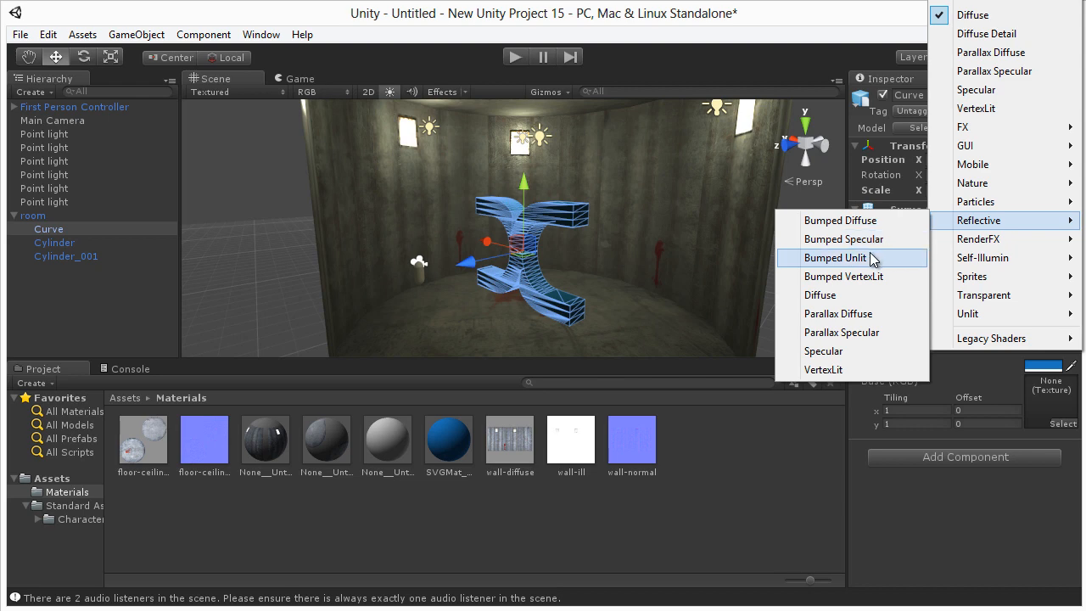
click(847, 295)
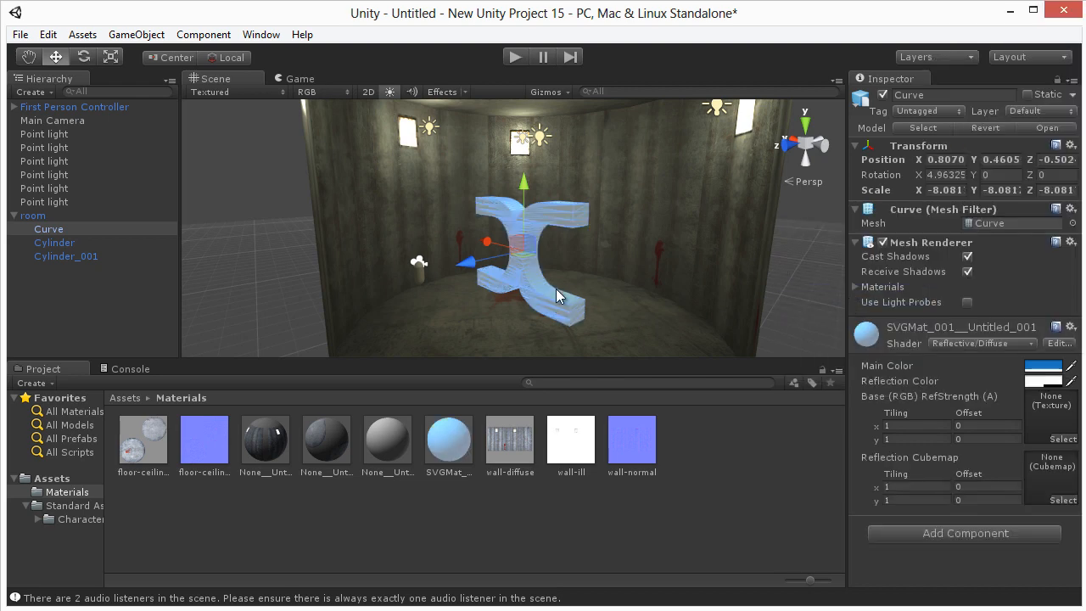
Step: Set the logo material's main color to a pale cream yellow of RGB 255, 248, 206
click(1044, 365)
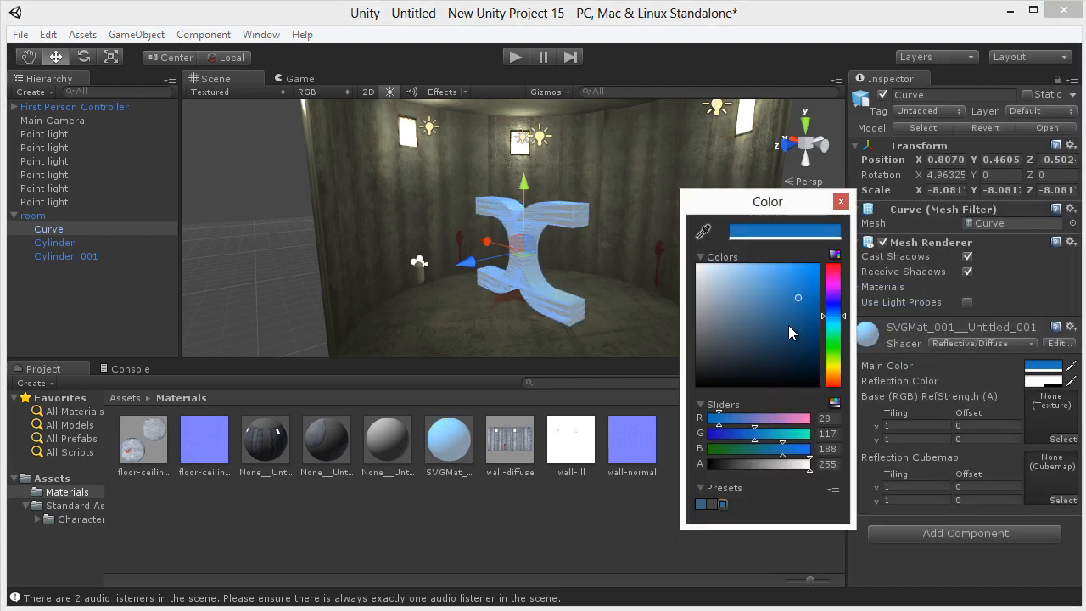
click(831, 363)
drag(831, 363, 832, 370)
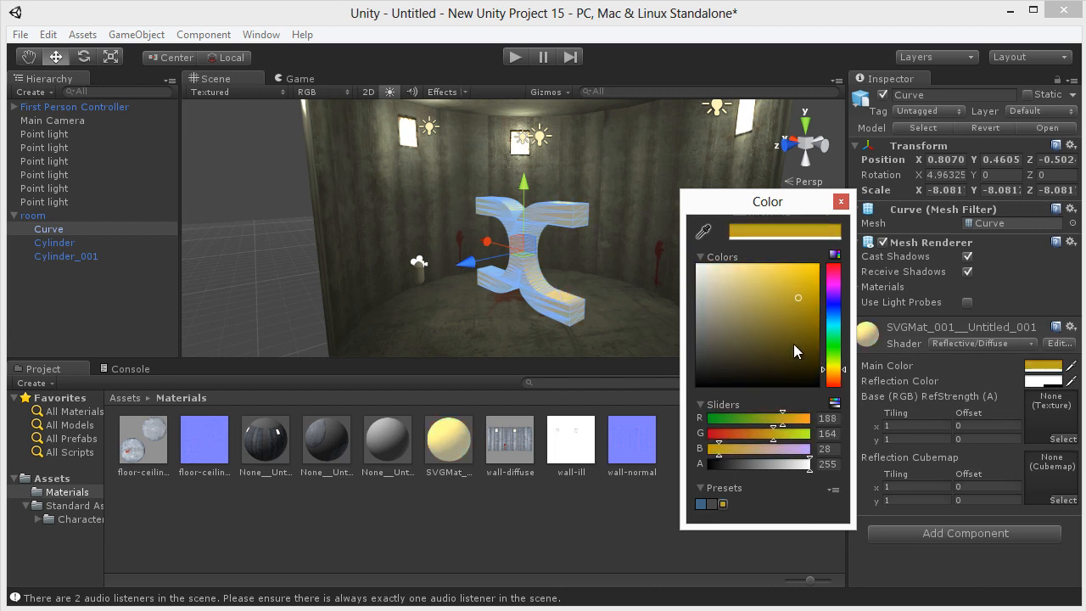
mouse_move(711, 272)
mouse_down()
mouse_move(727, 277)
mouse_move(721, 266)
mouse_up()
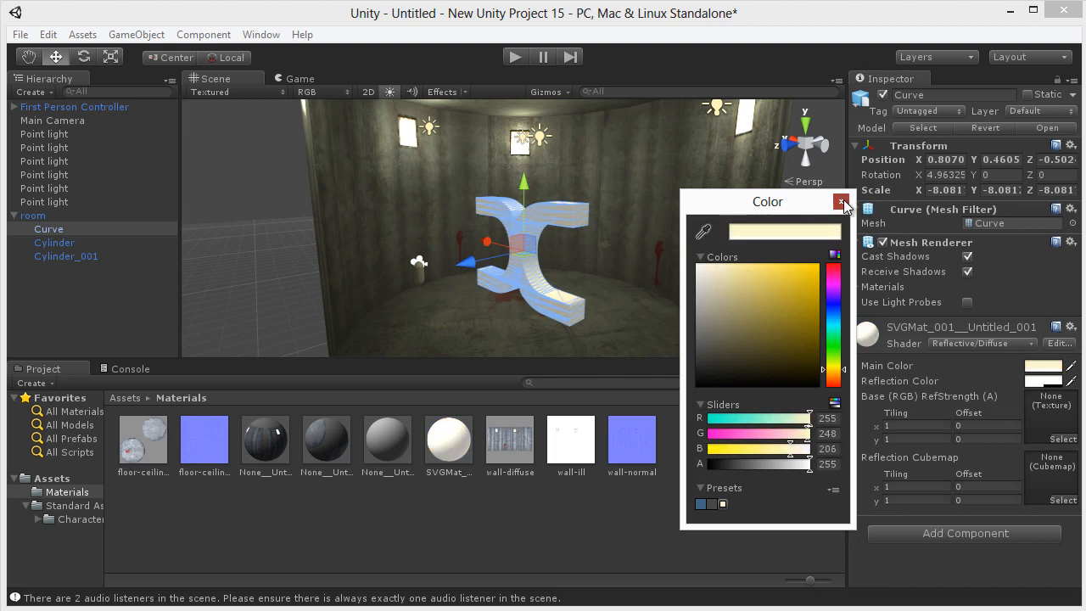
click(840, 201)
Step: Try a darker reflection color on the logo material, and return it to white
click(1042, 381)
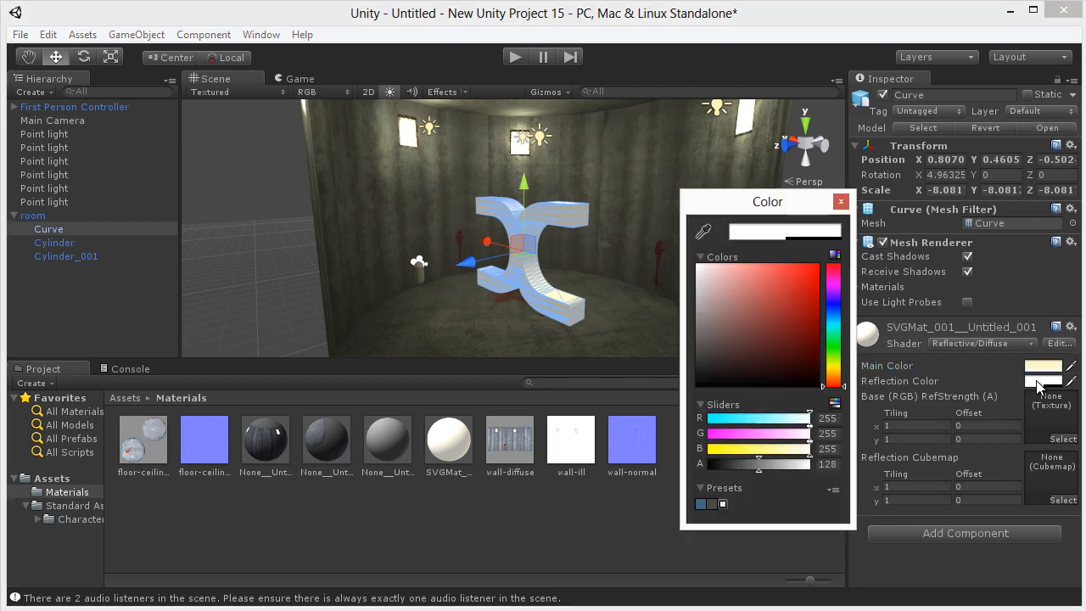
click(699, 323)
drag(699, 323, 670, 232)
click(841, 201)
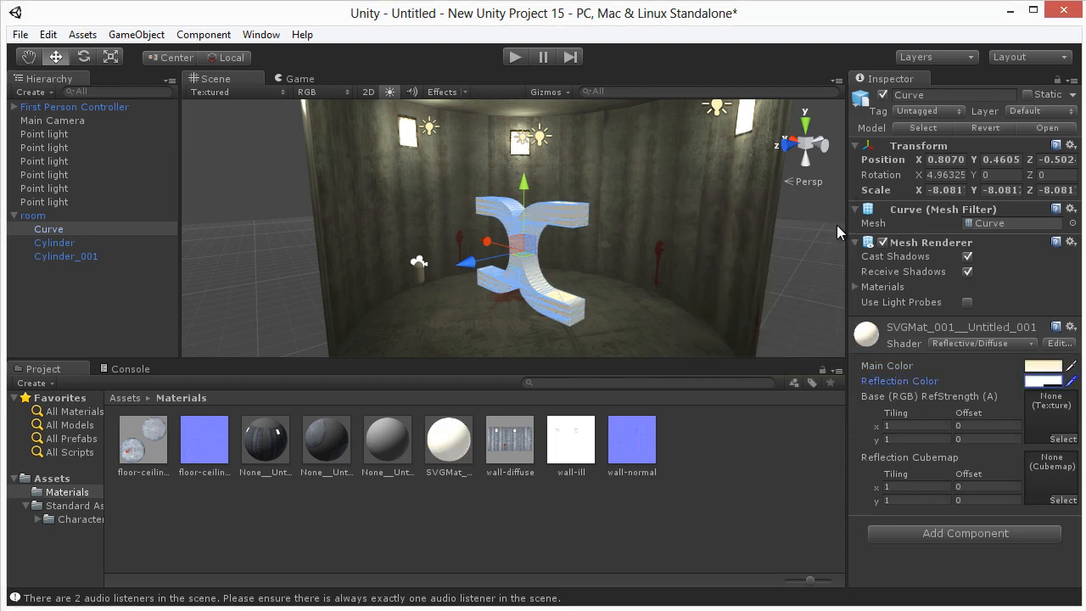
Step: Play the scene to inspect the cream-colored logo inside the lit room, and stop it
click(513, 58)
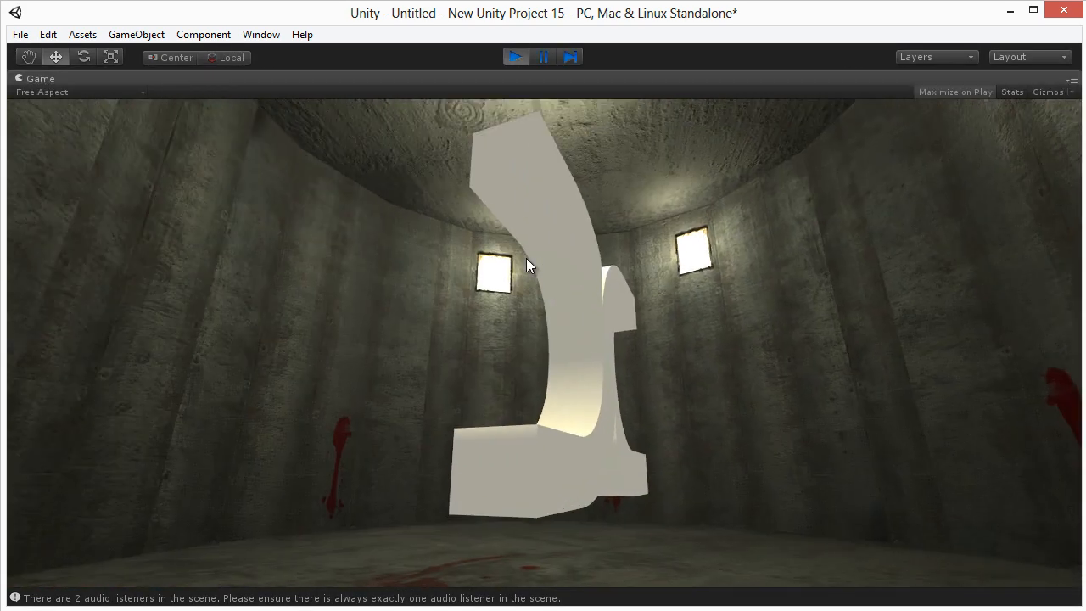
mouse_move(526, 258)
mouse_down()
mouse_move(256, 267)
mouse_move(292, 261)
mouse_move(510, 61)
mouse_up()
click(513, 58)
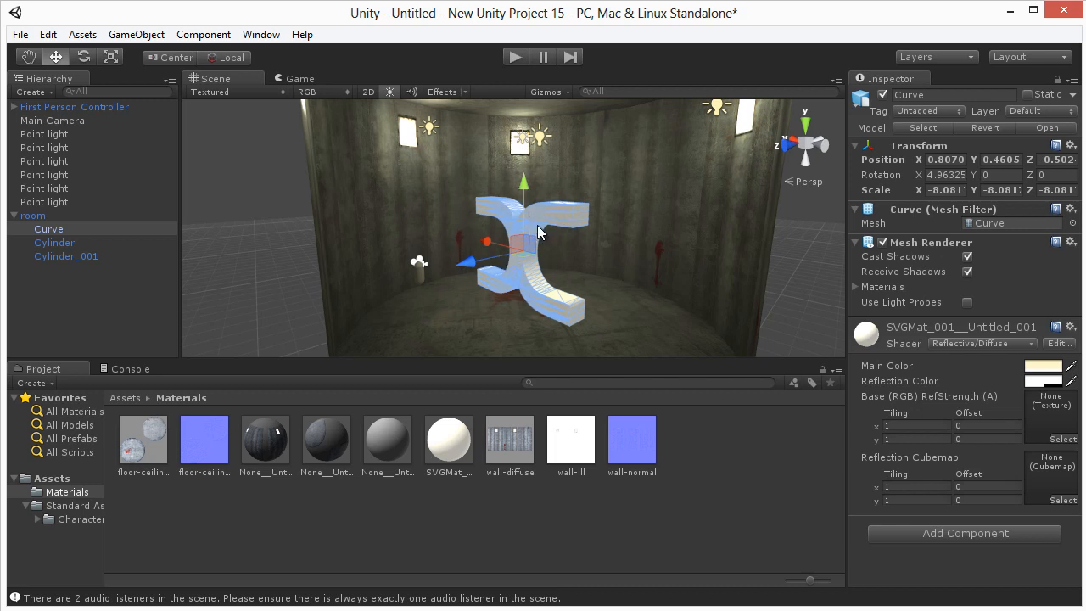
Step: Create a new C# script with the default name in the project's Assets folder
click(514, 507)
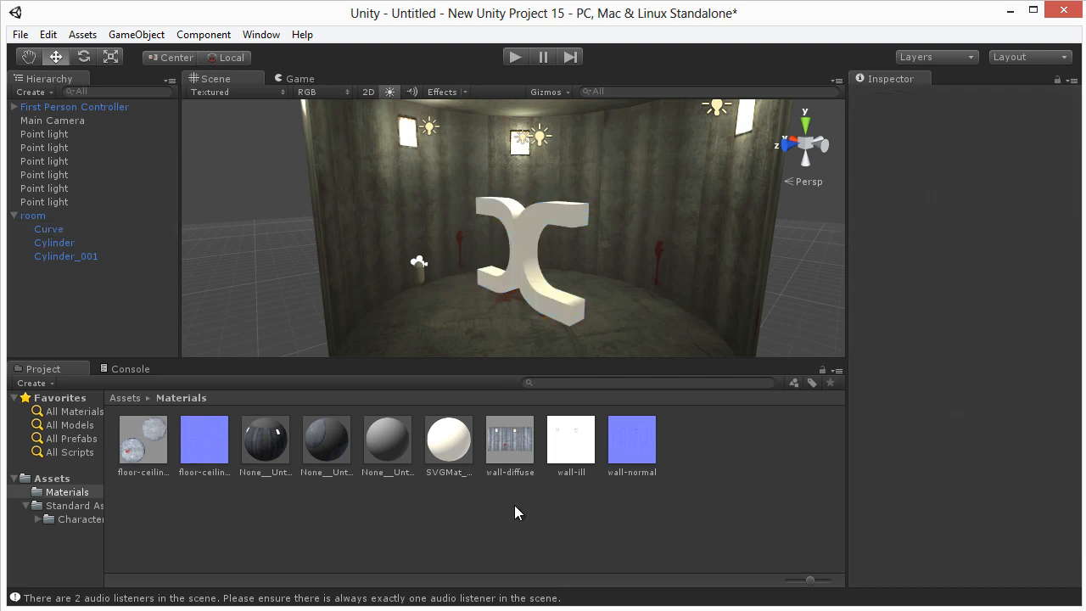
click(61, 480)
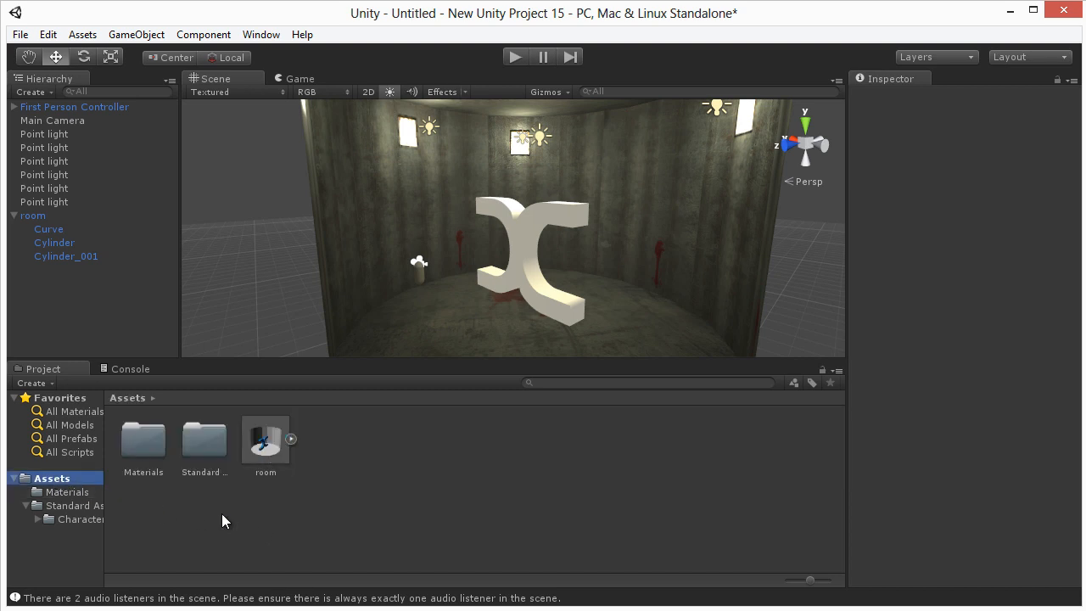
right_click(350, 473)
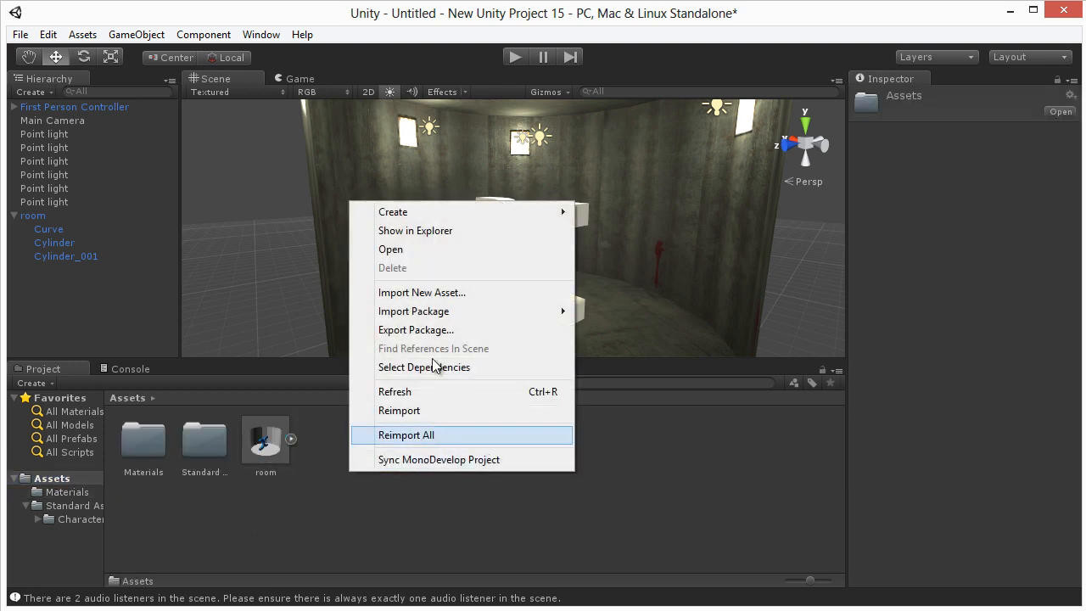
mouse_move(431, 210)
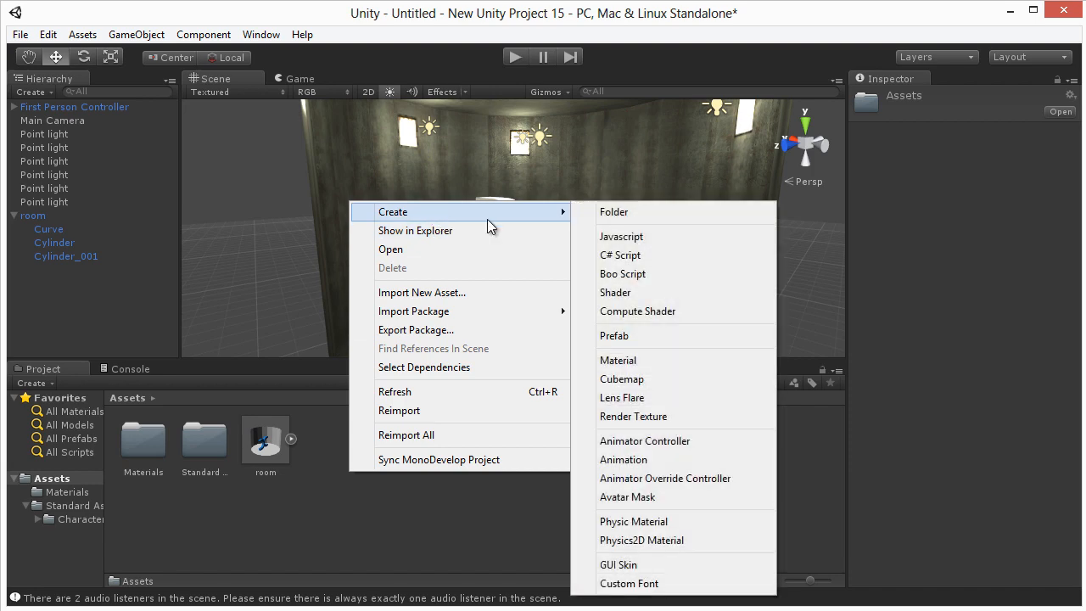
click(654, 255)
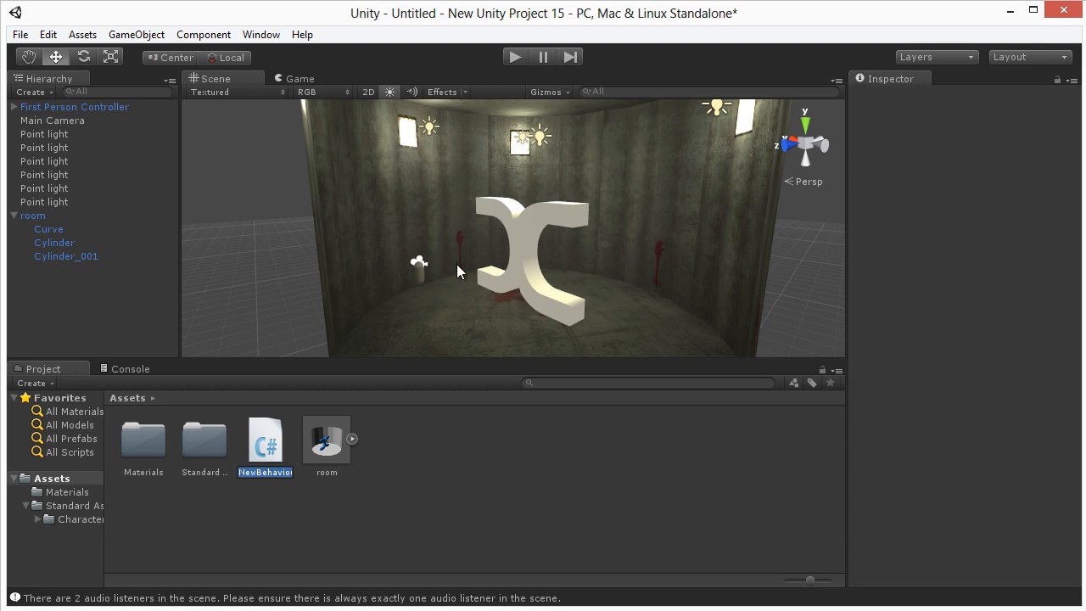
Step: Attach the new C# script to the logo's Curve object and open the details of its Reflective/Diffuse shader
click(518, 251)
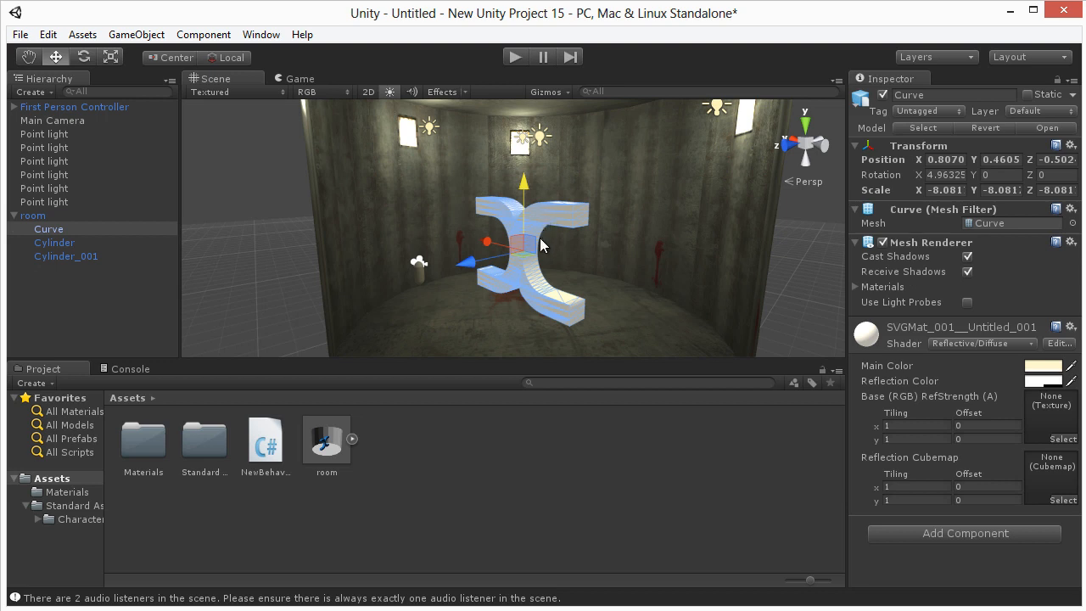
drag(273, 439, 904, 564)
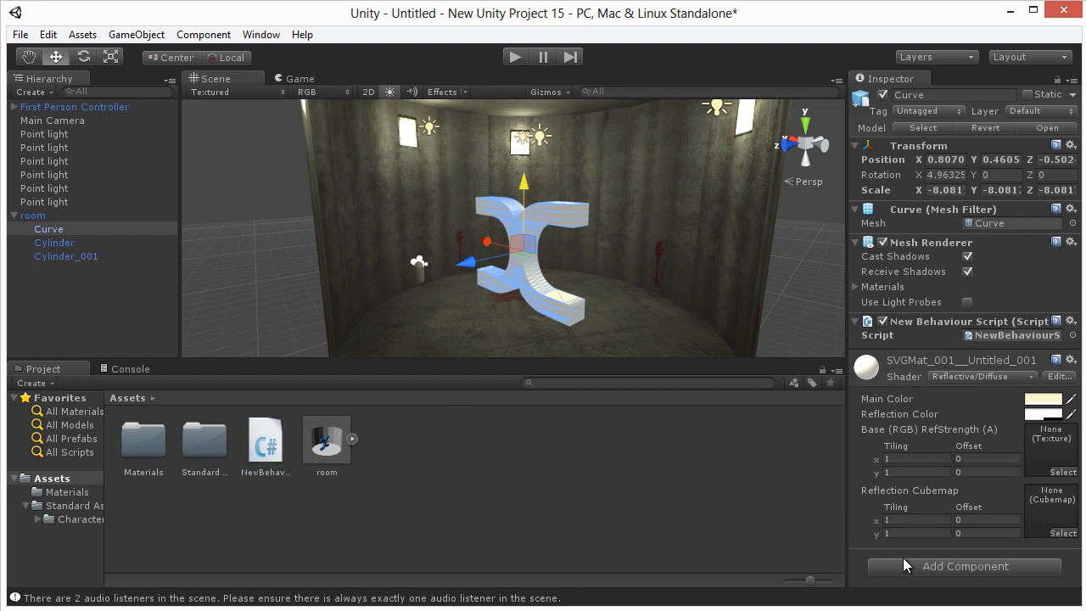
click(1057, 375)
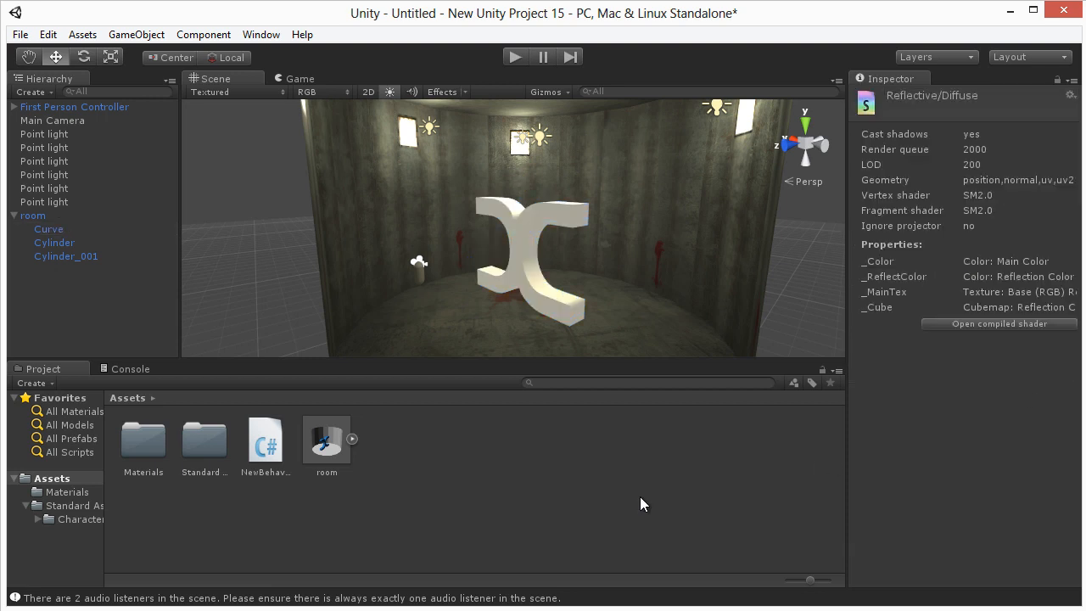
Step: Open the compiled code of the Reflective/Diffuse shader, look it over, and return to Unity
click(956, 325)
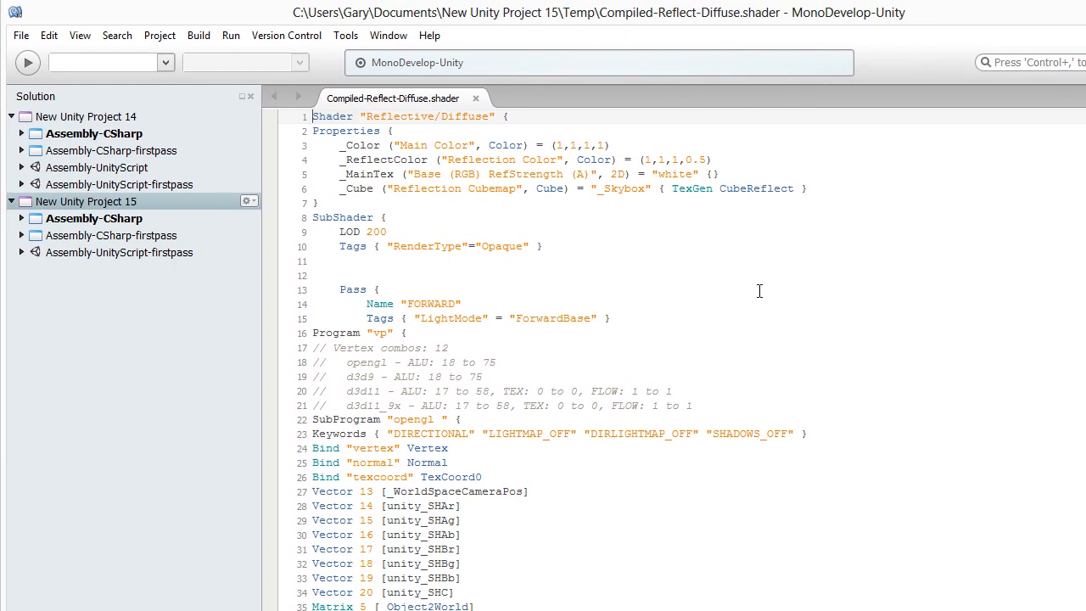
click(546, 275)
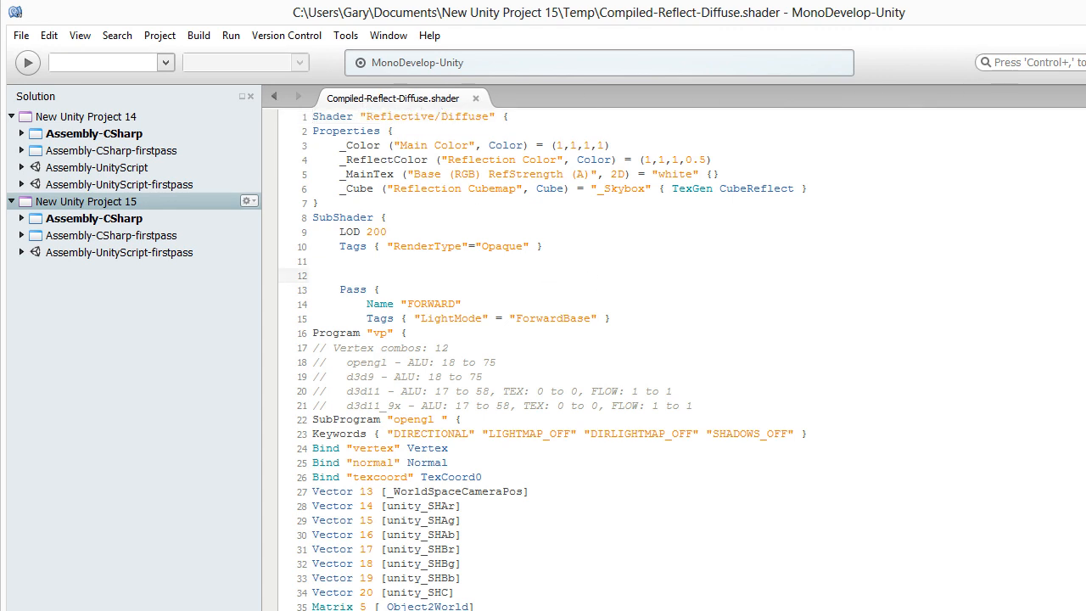
click(1085, 10)
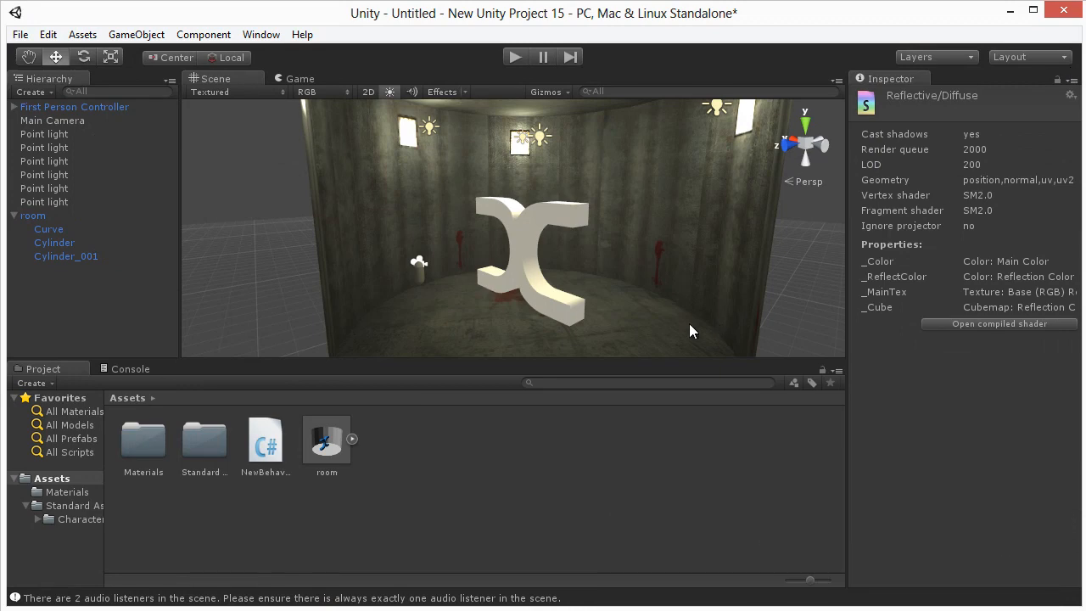
Step: Select the logo's Curve object and open its attached New Behaviour Script in MonoDevelop
click(249, 450)
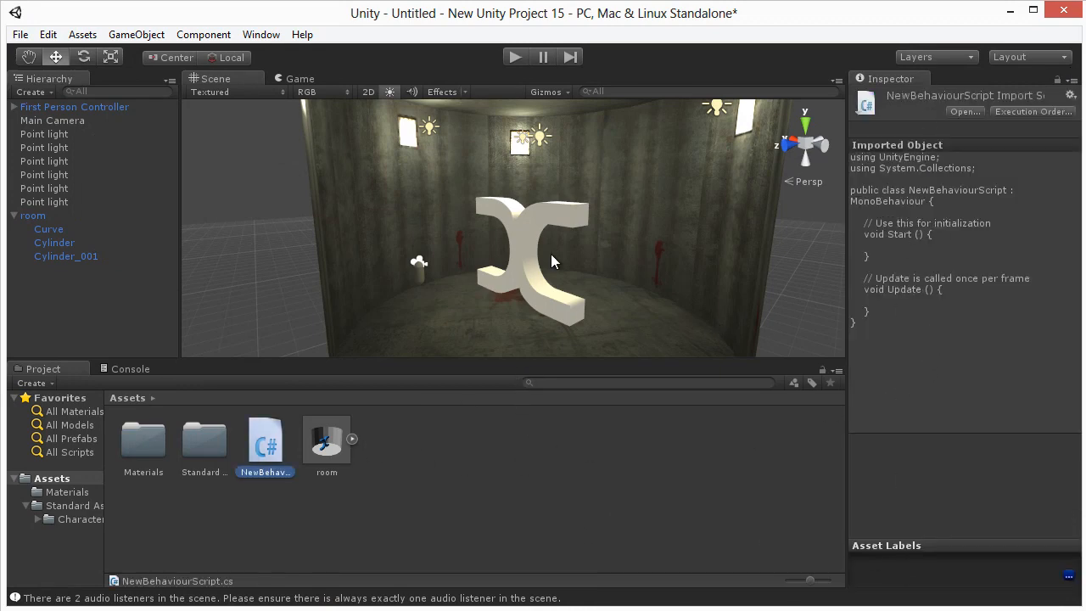
click(538, 228)
click(535, 224)
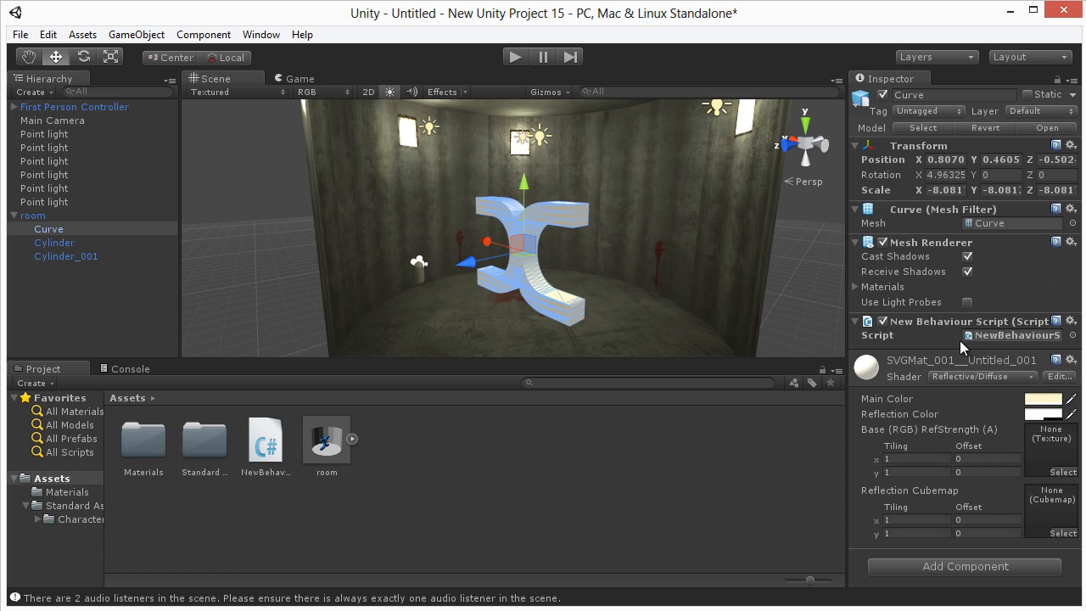
click(932, 337)
double_click(997, 336)
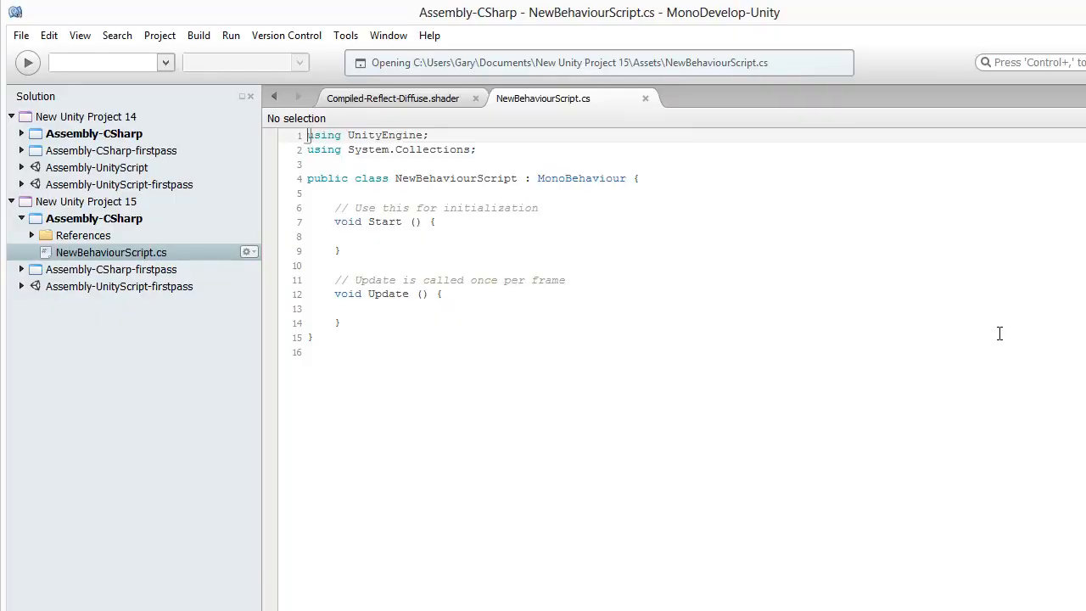
Step: Add the line transform.Rotate (0, 50 * Time.deltaTime, 0); to the script's Update function
click(397, 240)
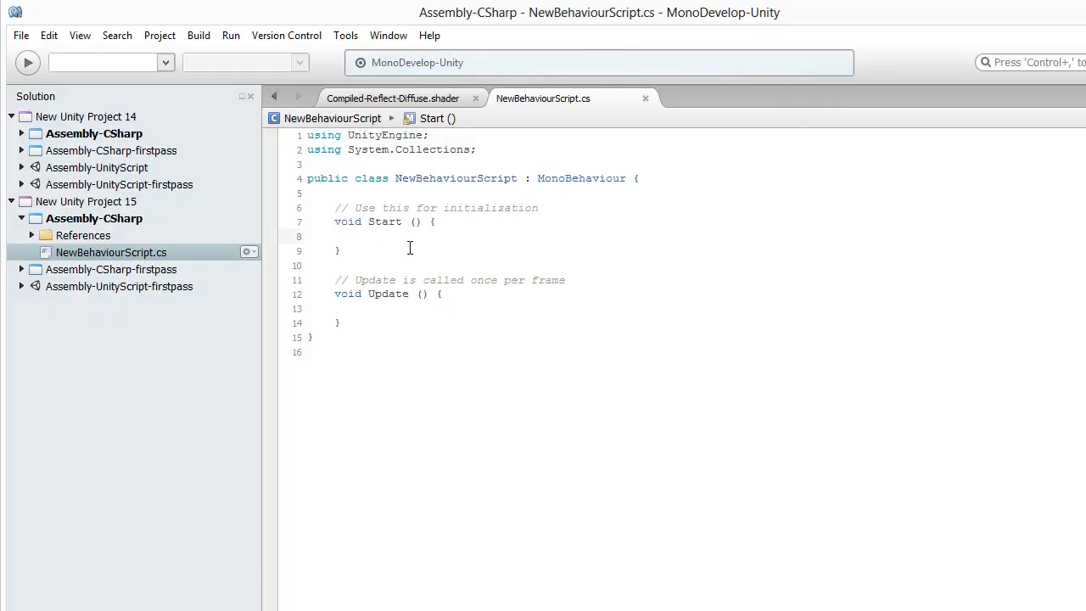
click(398, 309)
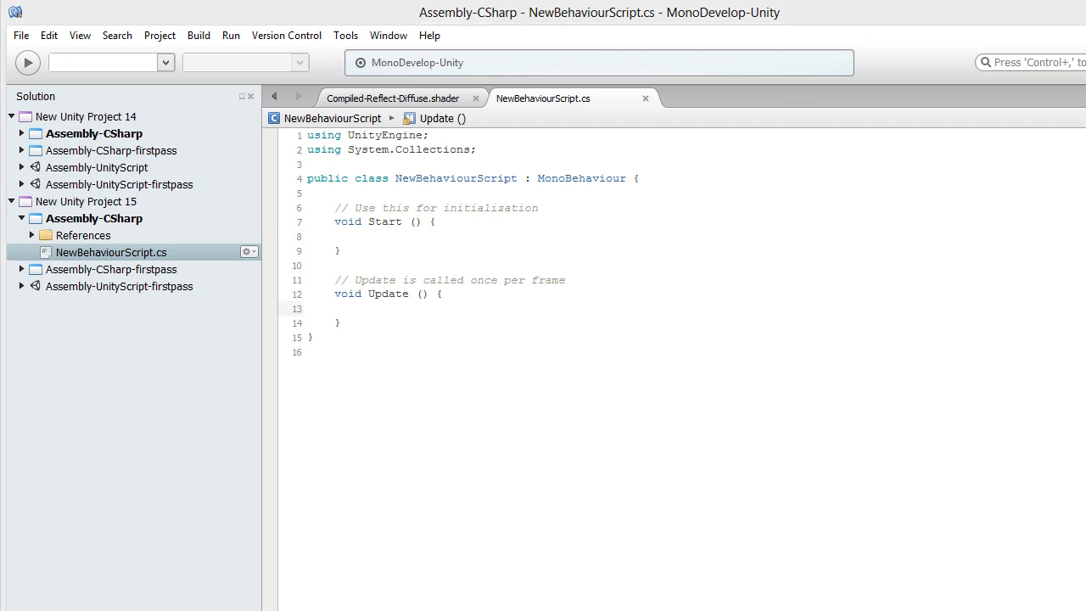
click(518, 238)
click(430, 311)
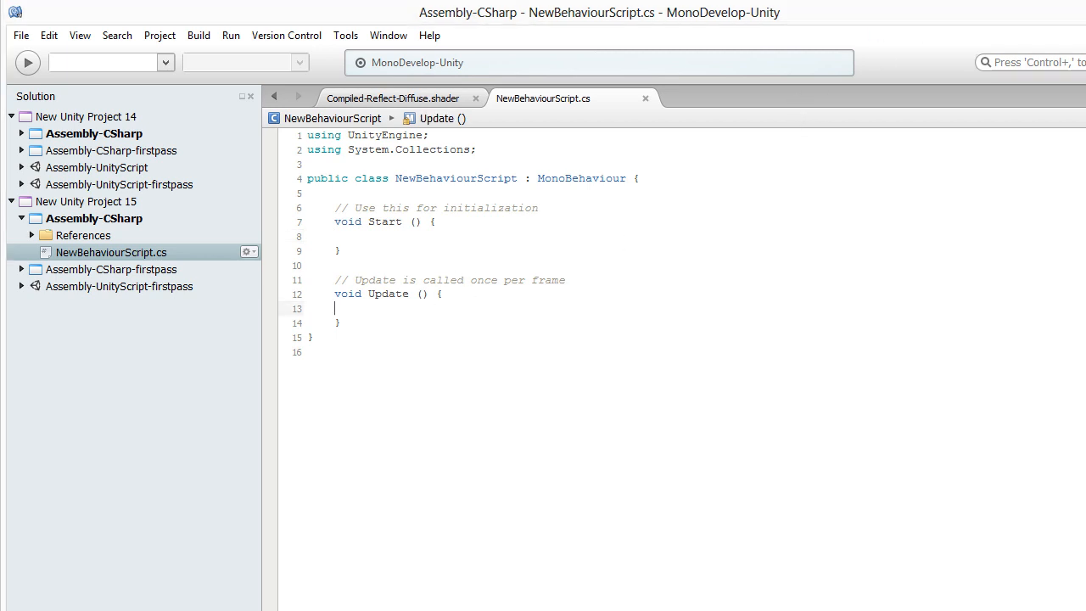
key(Tab)
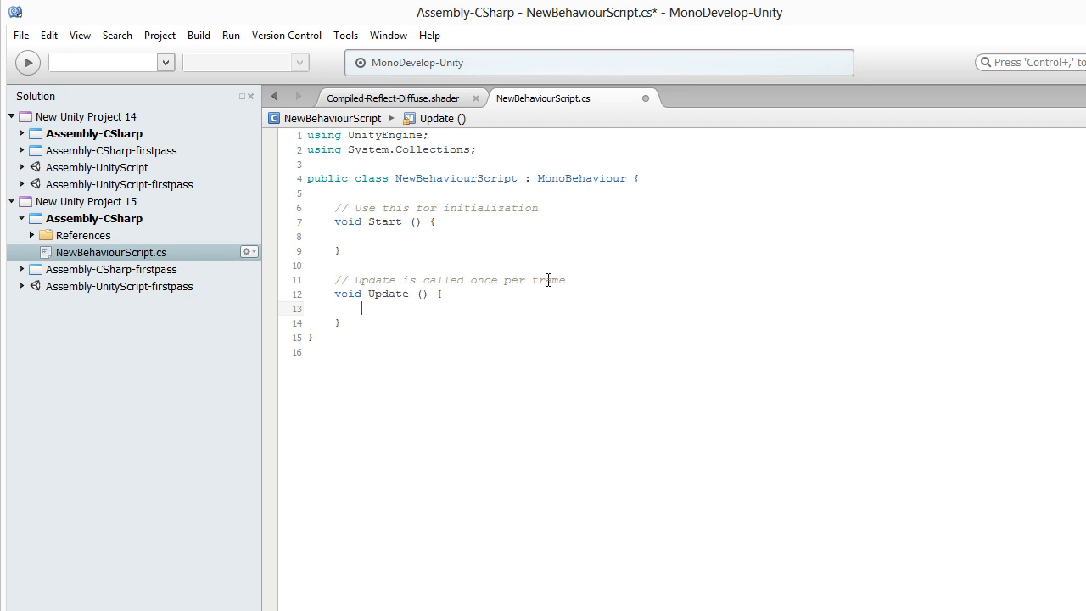
text(transform.)
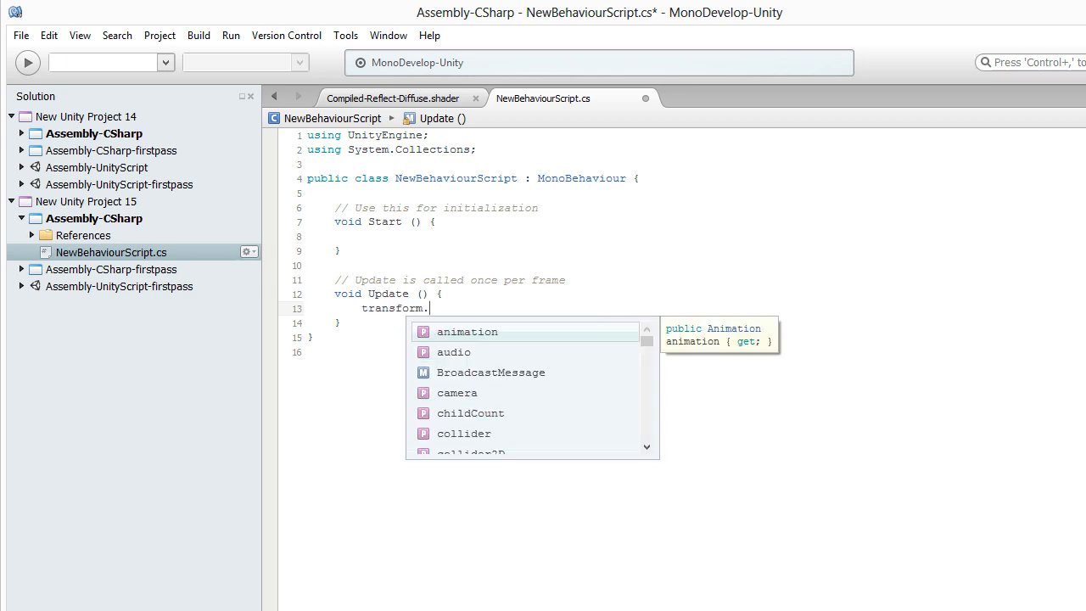
text(Rotate ()
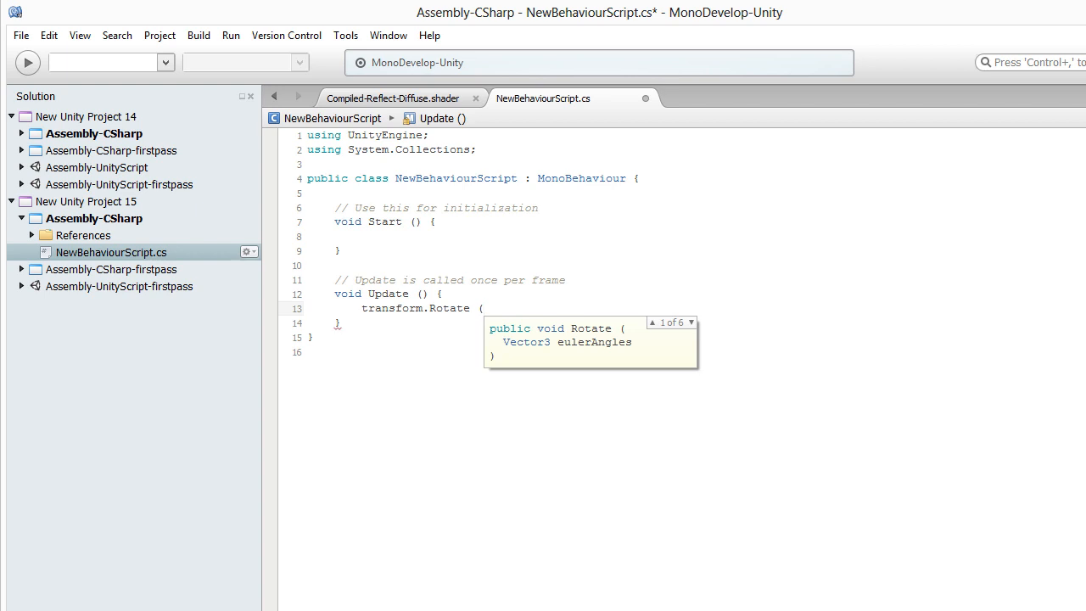
text(0,50)
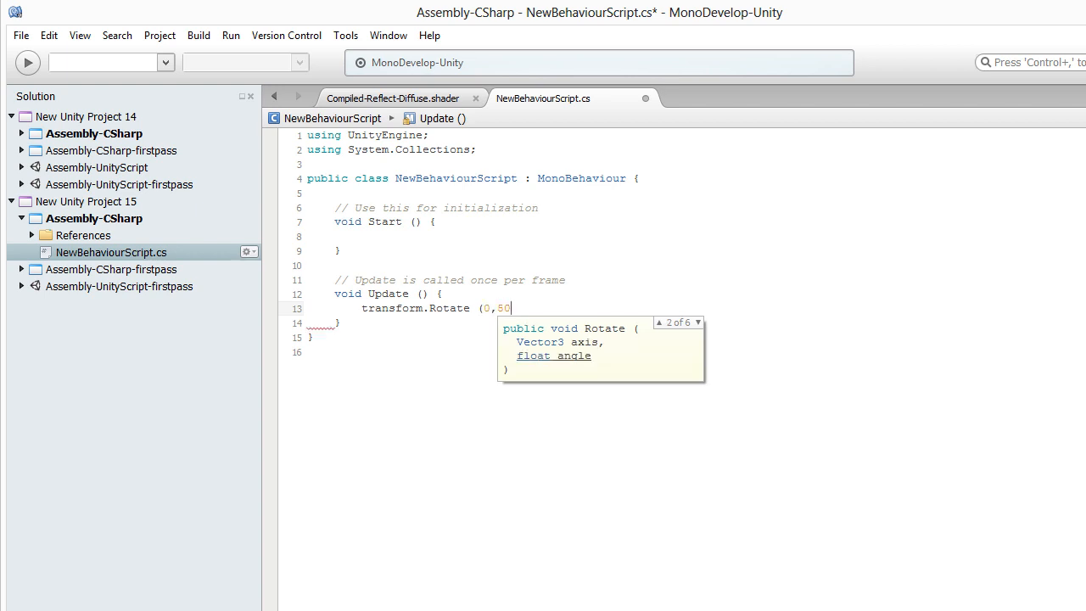
text(*Time.deltaTime)
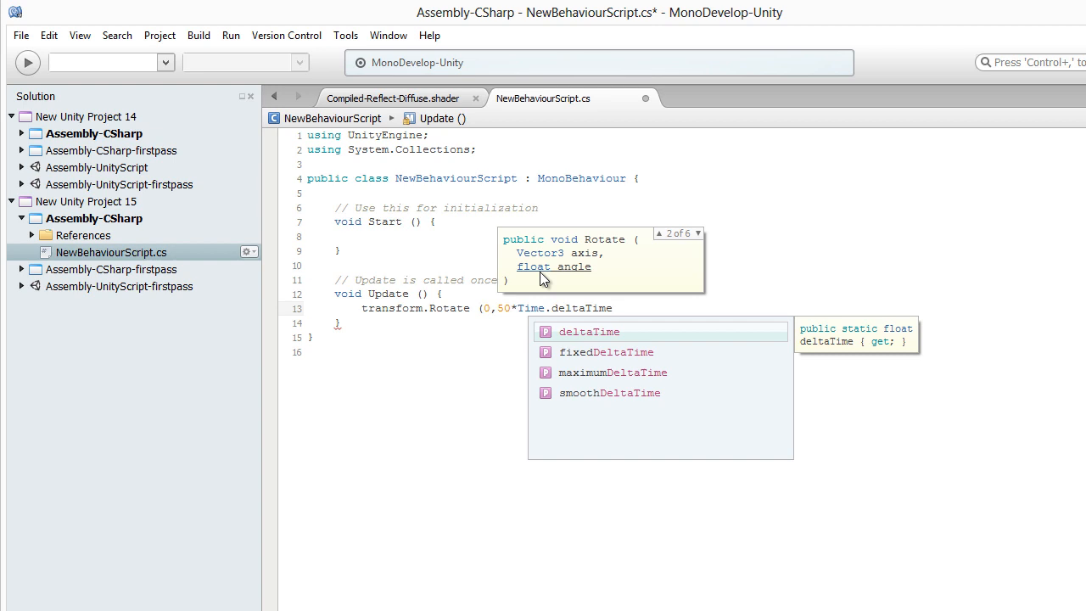
text(,0)
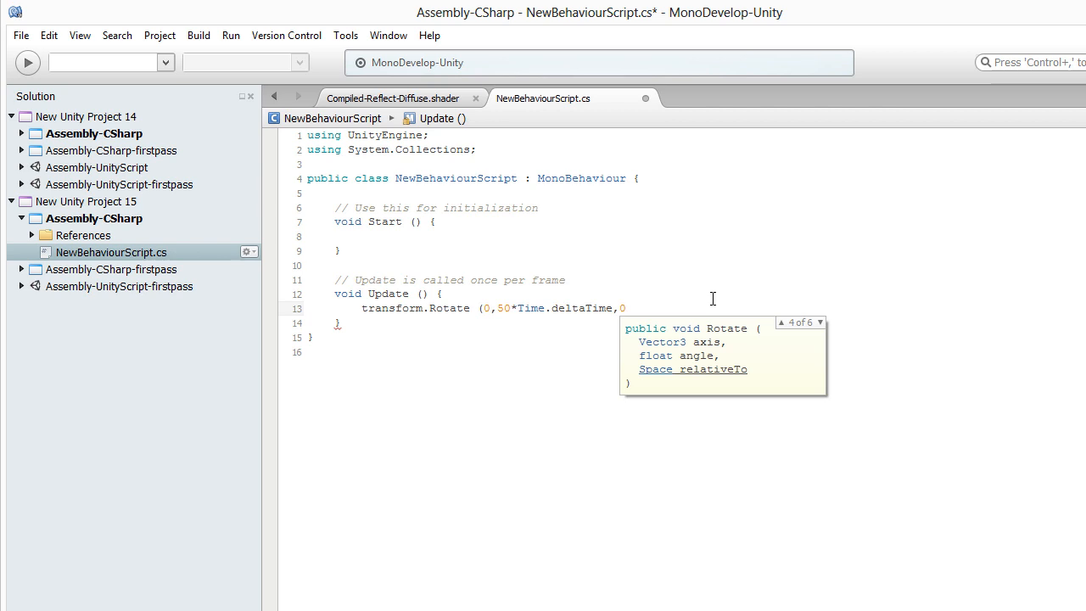
text();)
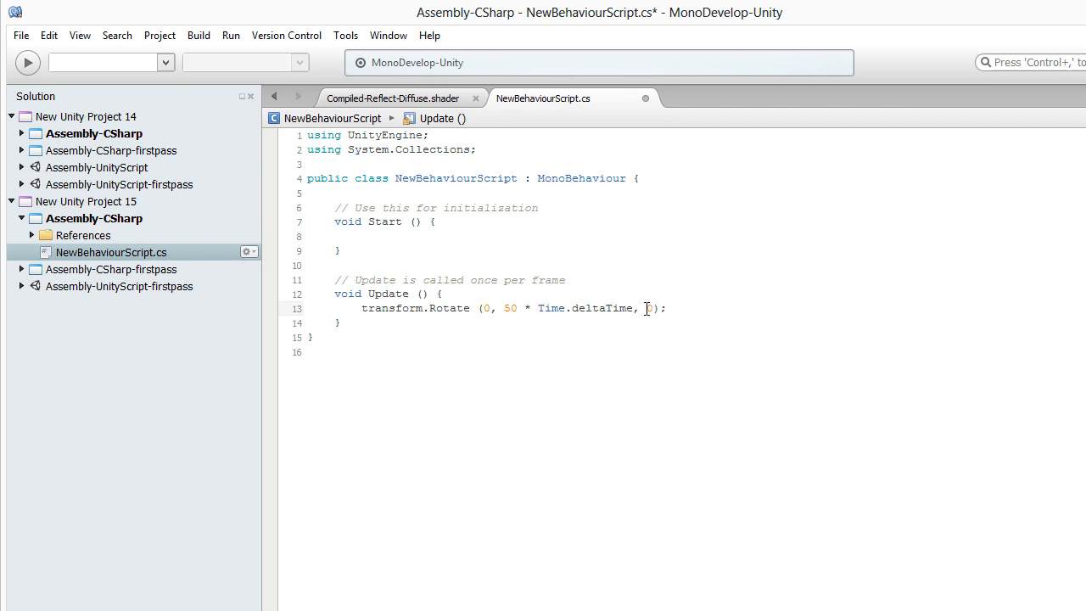
Step: Save NewBehaviourScript.cs and return to Unity
click(688, 300)
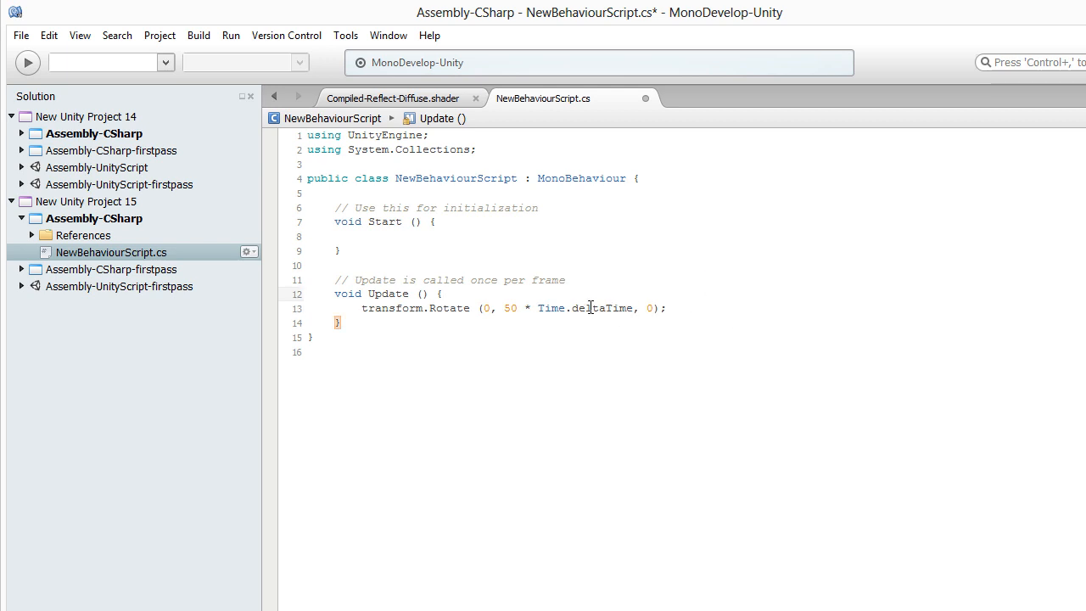
key(ctrl+s)
click(429, 324)
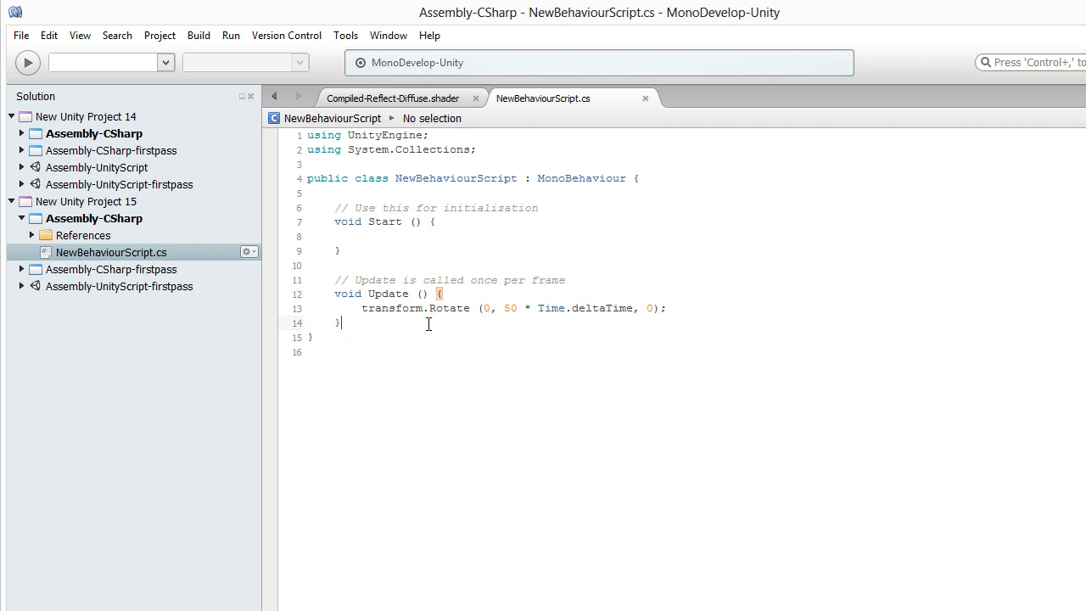
click(727, 305)
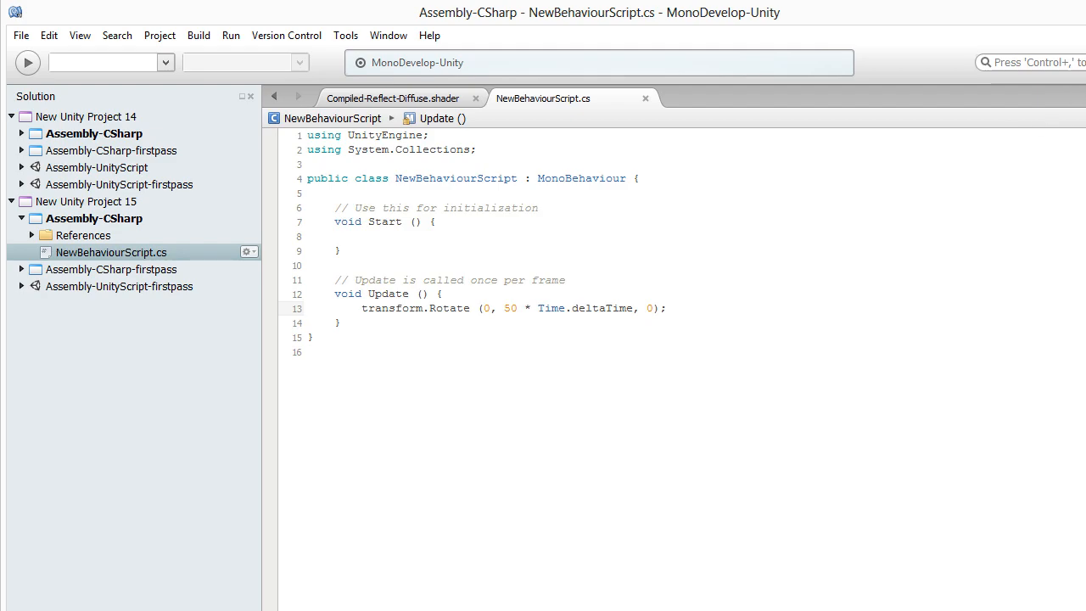
click(1085, 11)
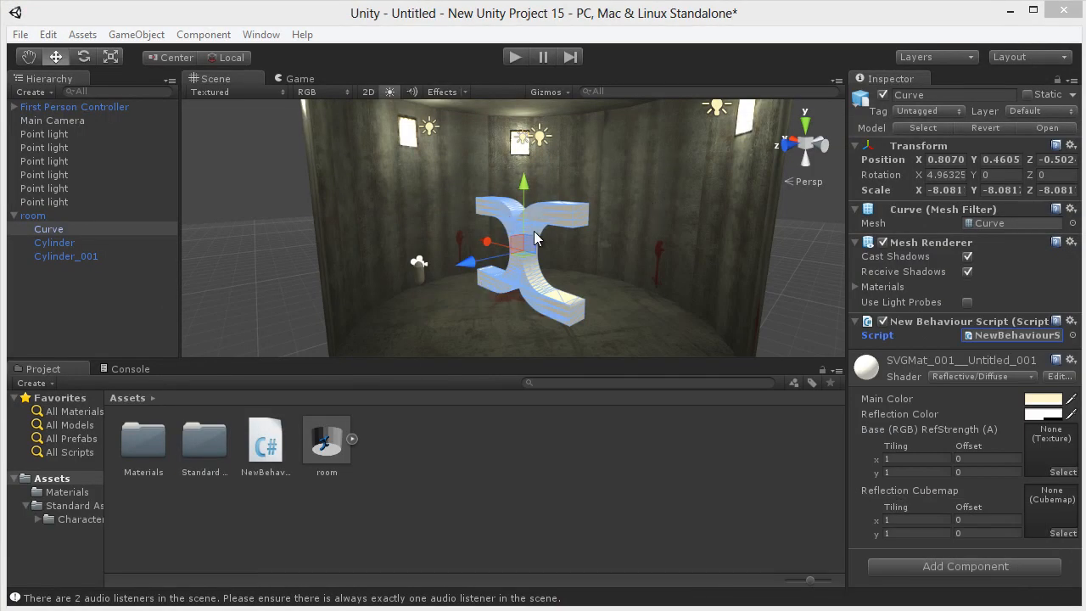
Step: Play the scene, walk around the room to examine how the scripted logo rotates, and stop it
click(514, 57)
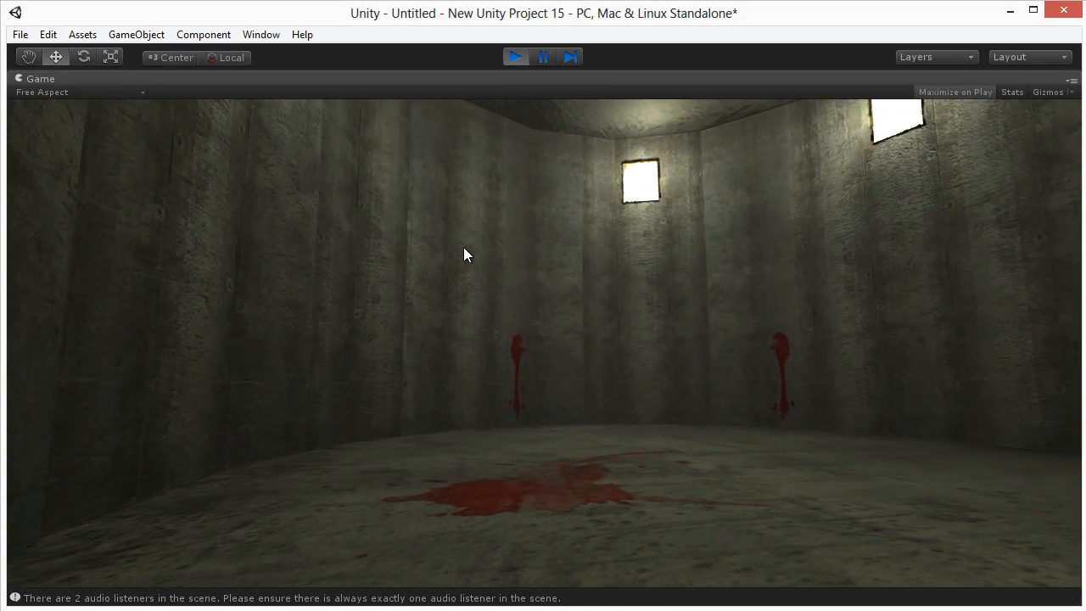
key(d)
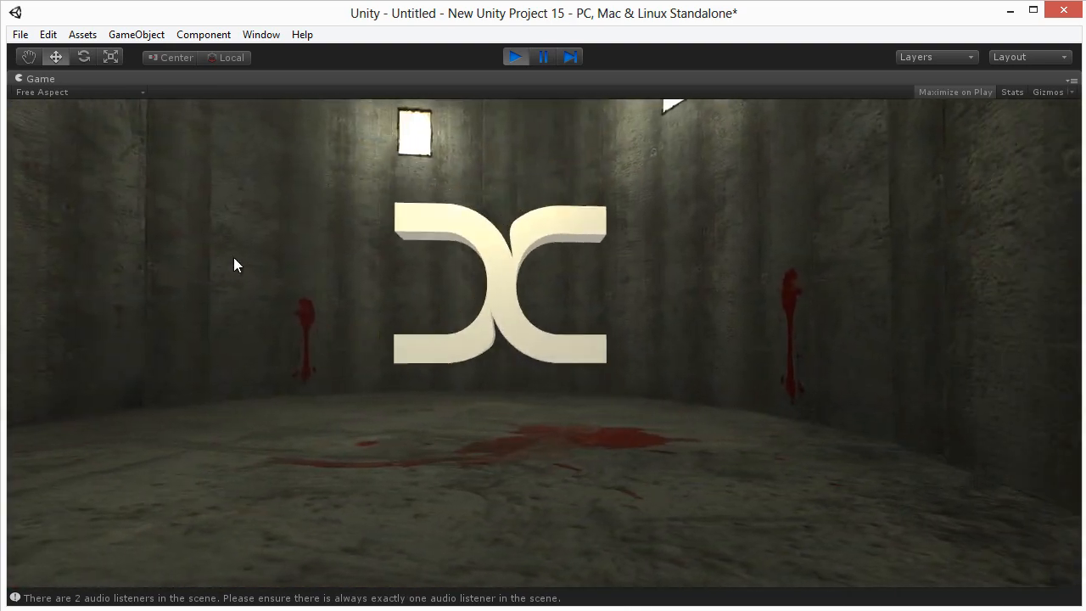
key(a)
key(a)
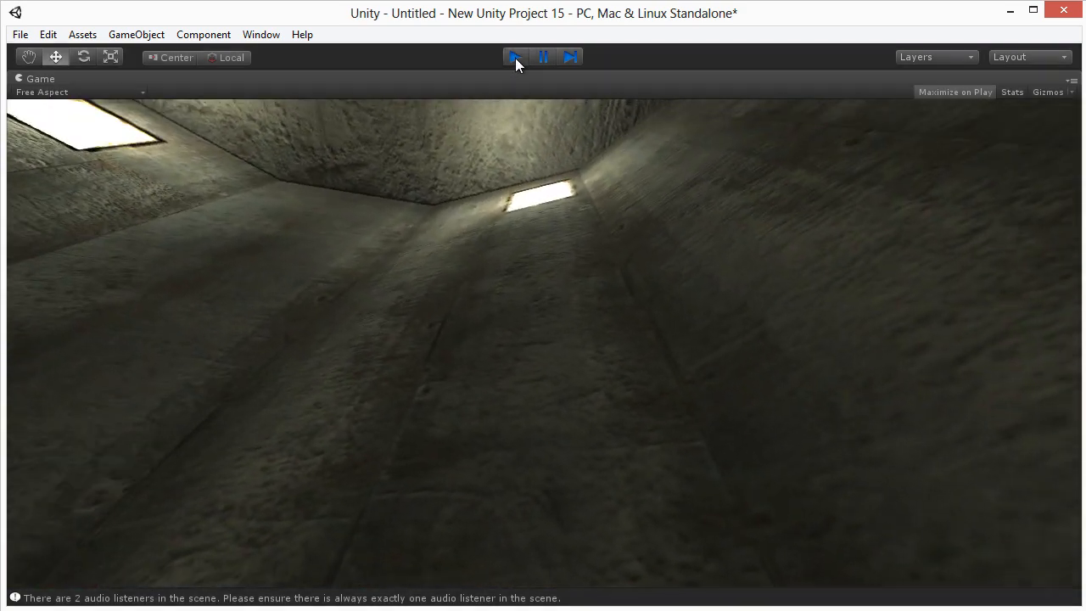
click(514, 57)
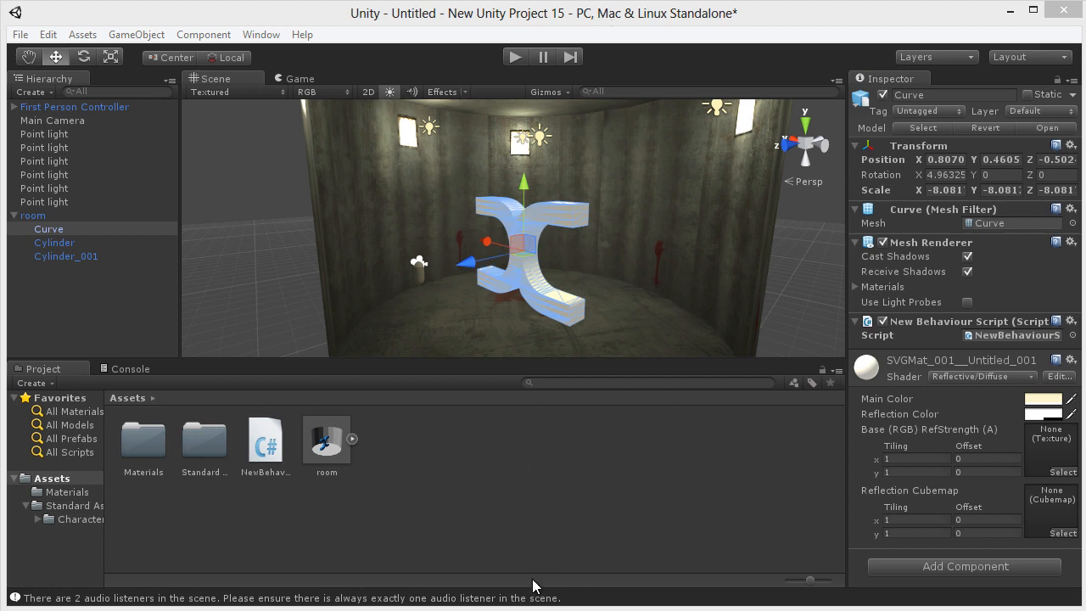
Step: Switch to room.blend in Blender and move the logo Curve's origin to the center of its geometry
click(505, 609)
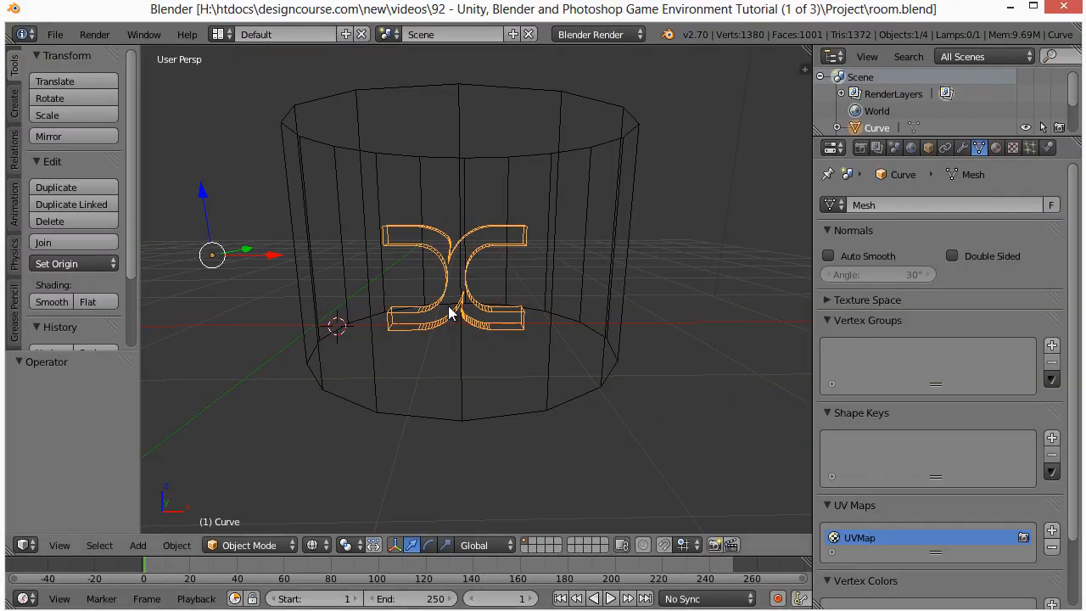
click(464, 367)
right_click(380, 351)
right_click(426, 242)
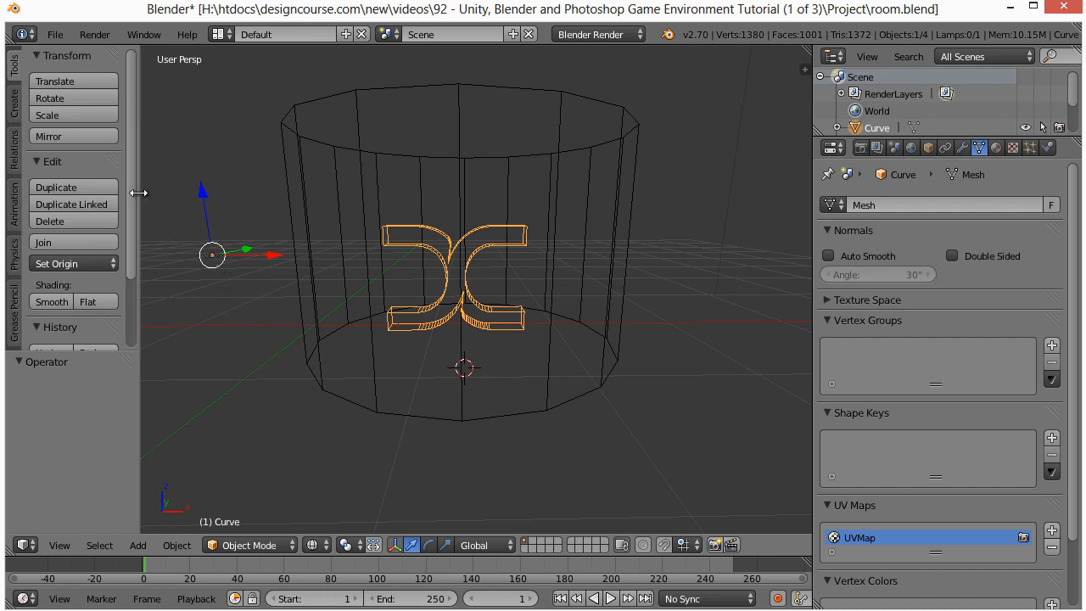
click(78, 263)
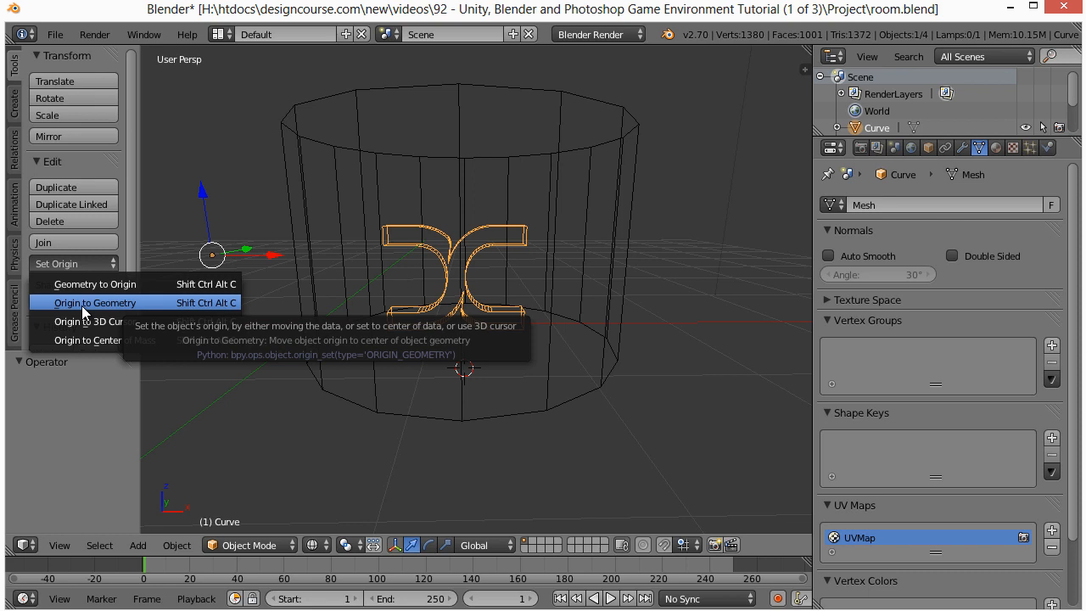
click(83, 306)
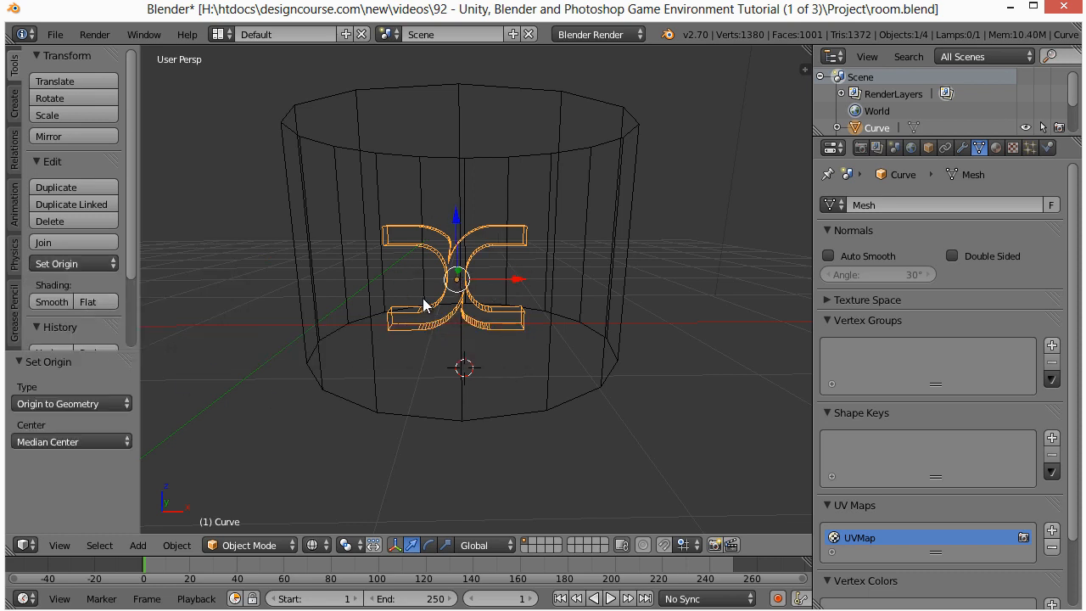
Step: Save over the existing room.blend file and switch back to Unity
key(ctrl+s)
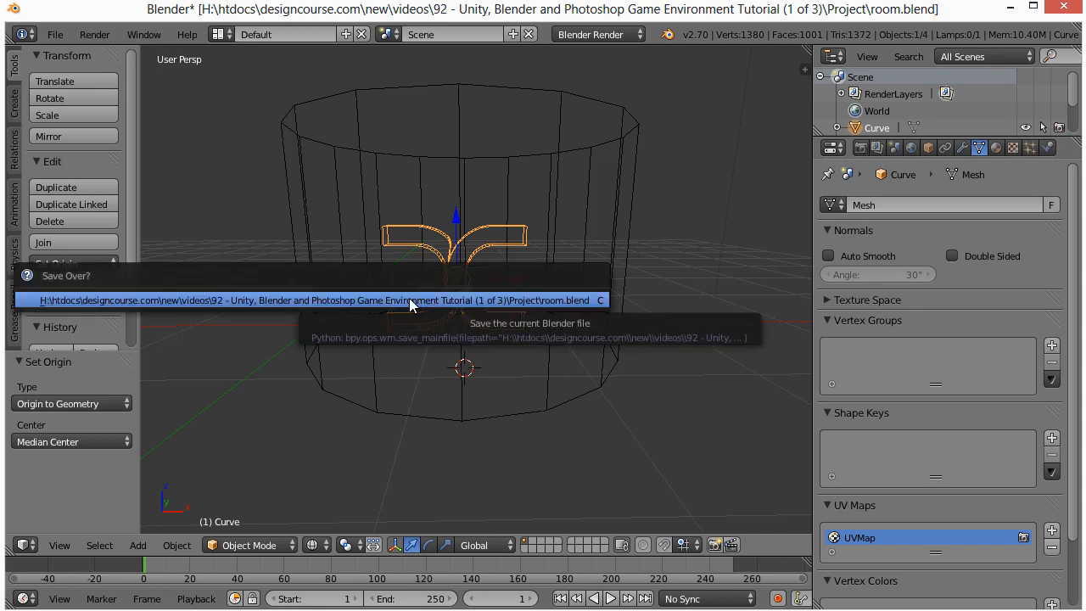
click(411, 305)
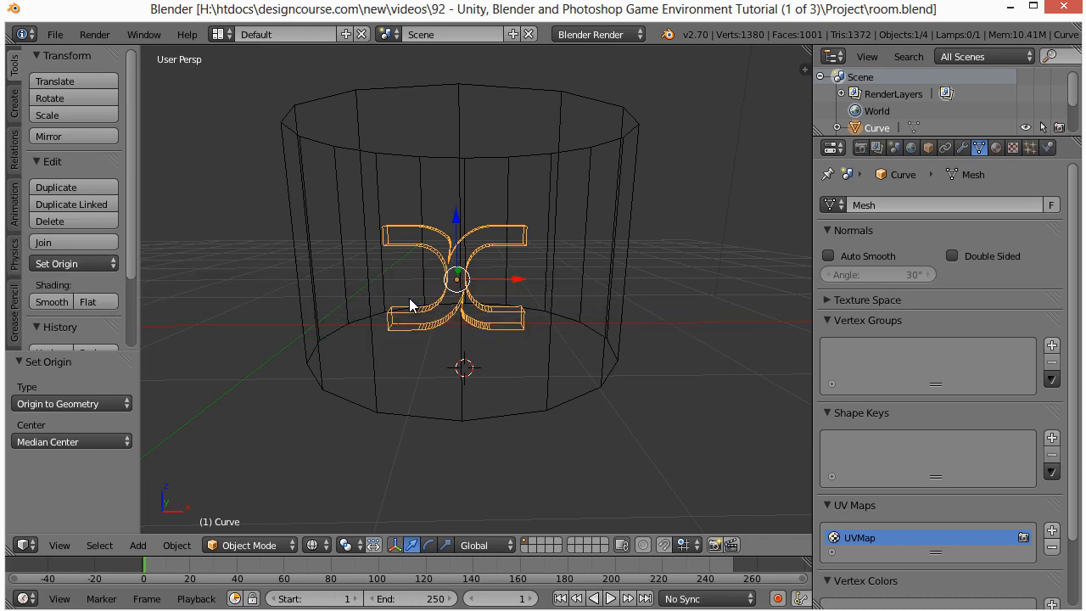
click(1014, 7)
click(557, 505)
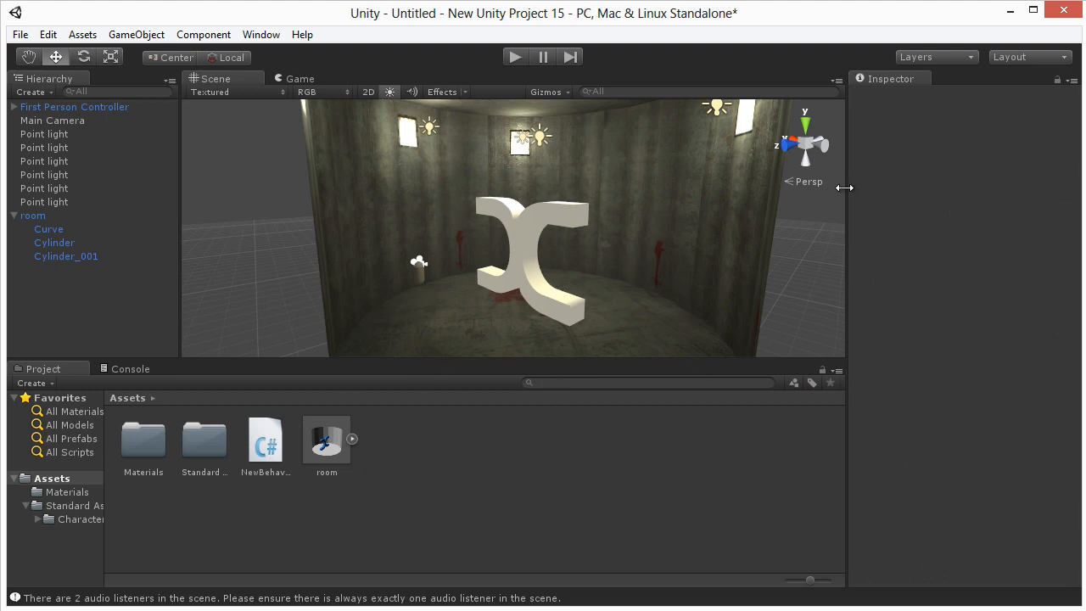
Step: Reimport the room model in the project's Assets folder
right_click(386, 463)
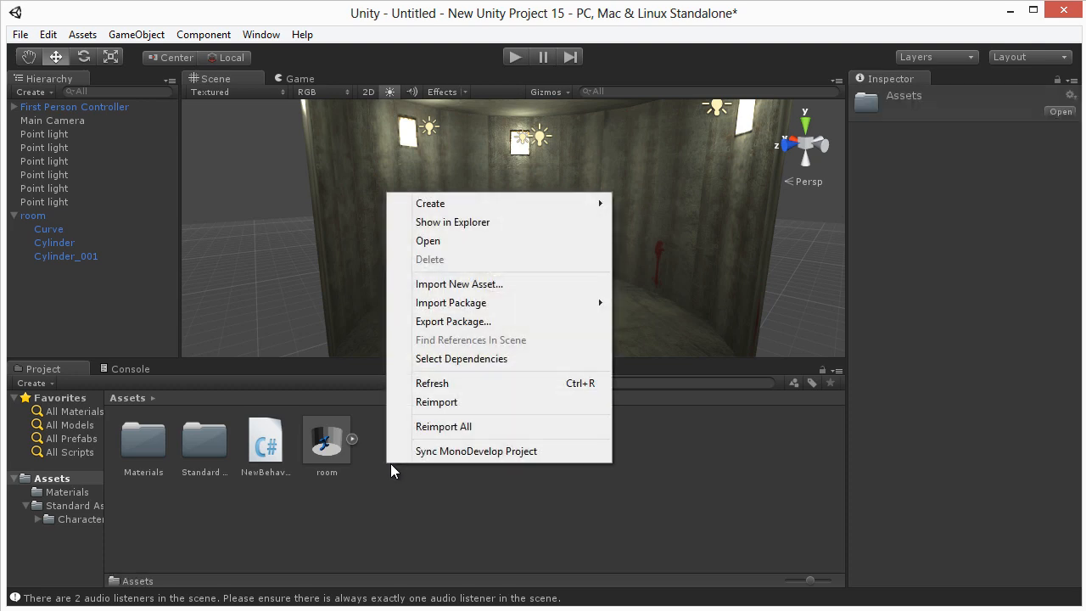
click(391, 463)
click(327, 438)
right_click(326, 437)
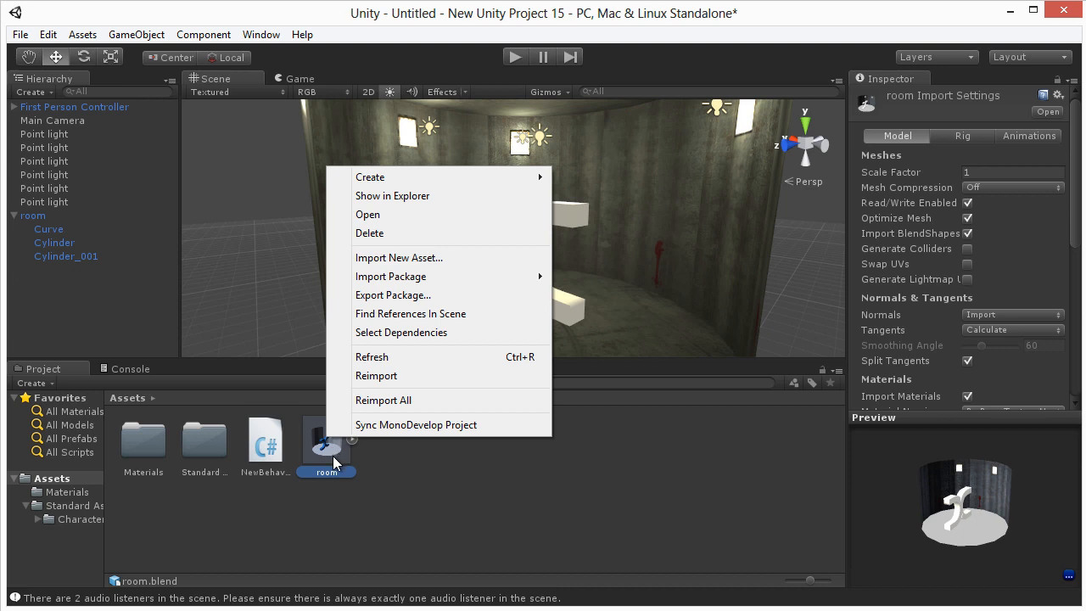
click(373, 376)
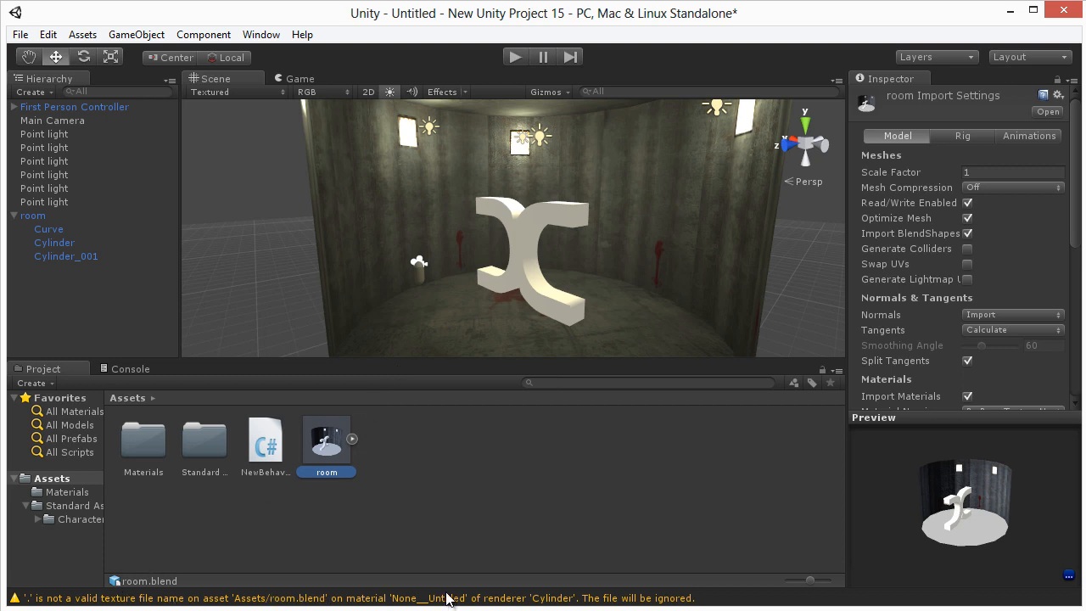
Step: Import room.blend into the Assets folder as a new asset and delete the duplicate room 1
click(435, 519)
click(328, 457)
right_click(431, 460)
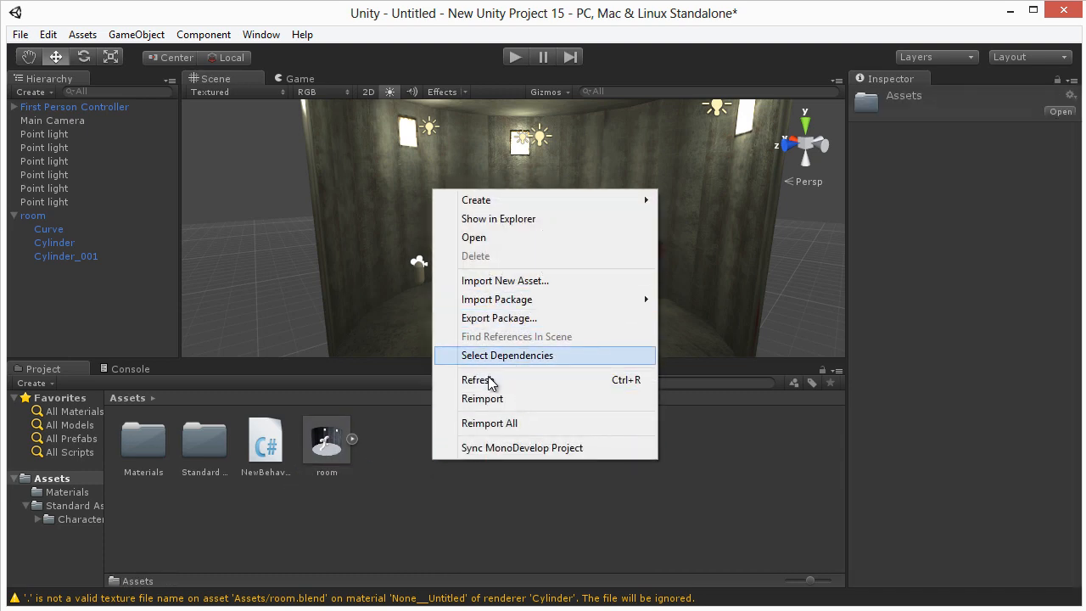
click(506, 280)
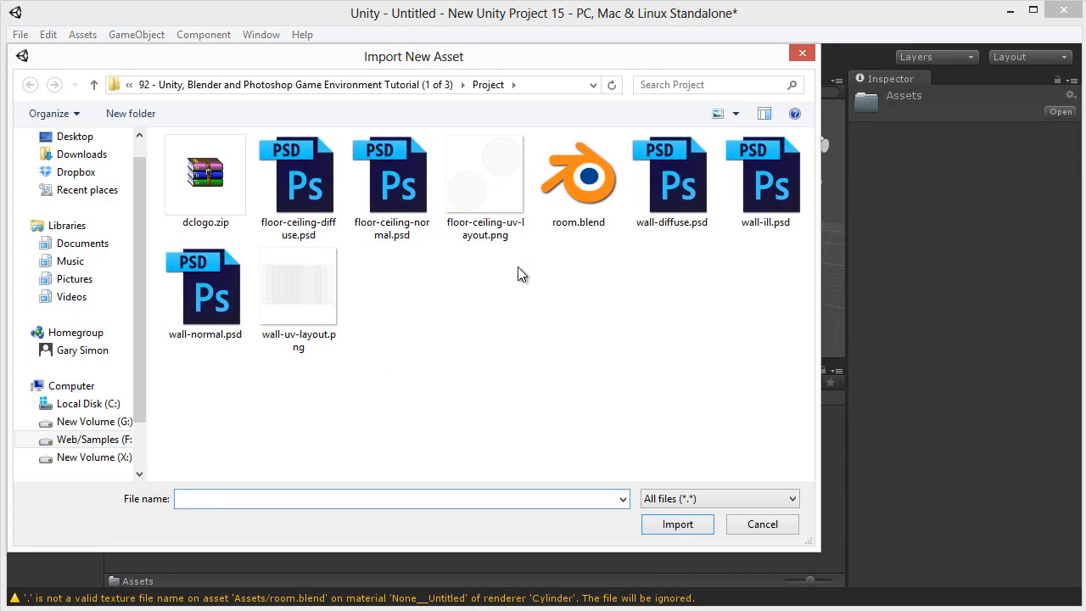
double_click(578, 178)
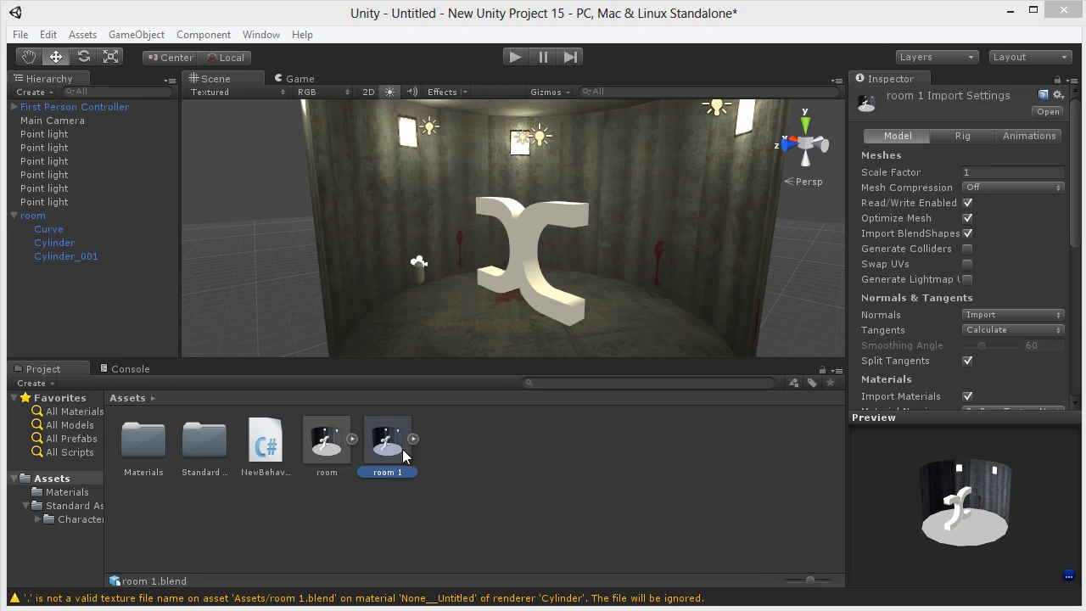
key(Delete)
key(Return)
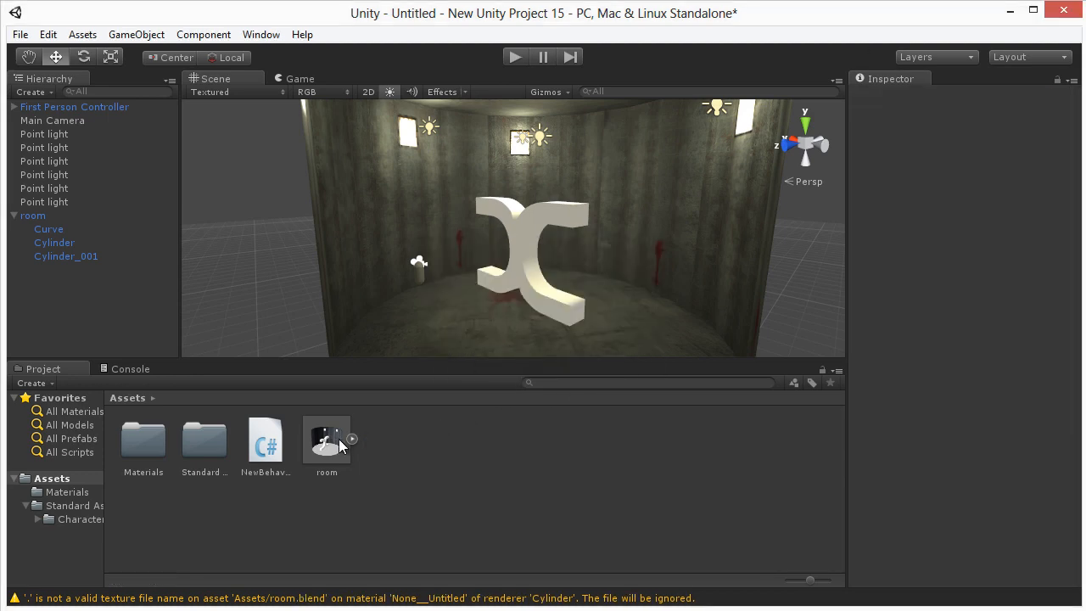
Step: Delete the existing room model from the Assets folder and import room.blend from the Project folder again
click(338, 438)
key(Delete)
click(526, 347)
right_click(426, 468)
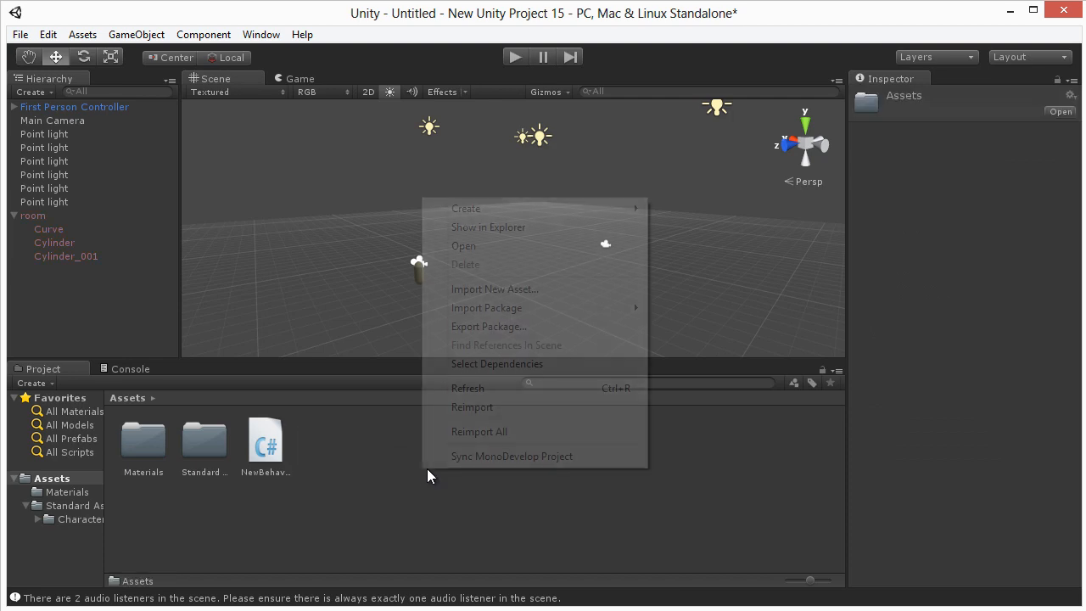
click(475, 290)
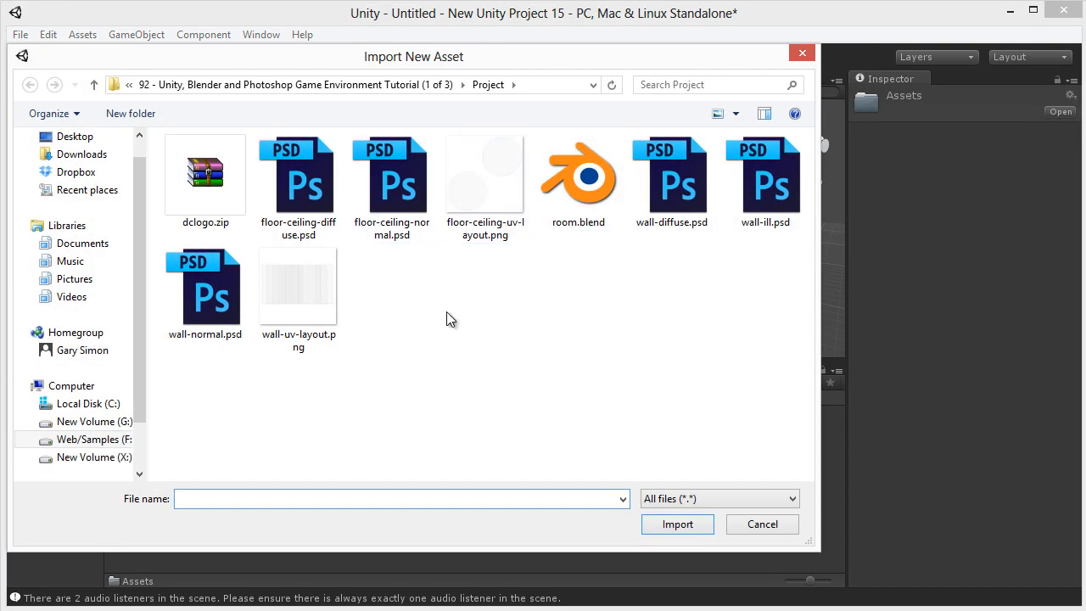
double_click(579, 178)
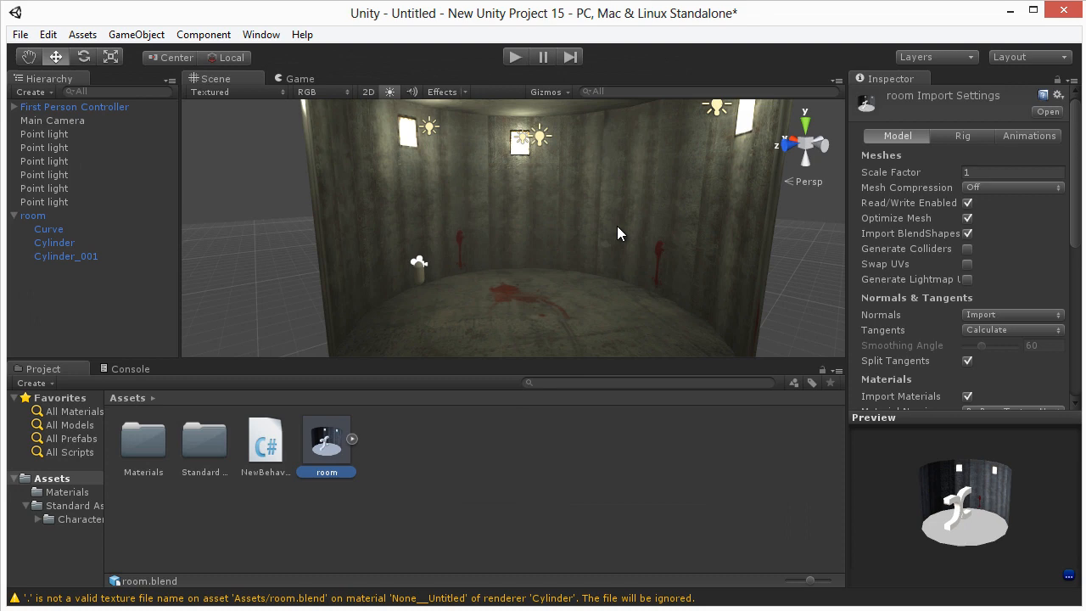
Step: Expand the imported room asset and place its Curve mesh in the scene at about X -3.08, Y 3.84, Z 1.97
click(543, 281)
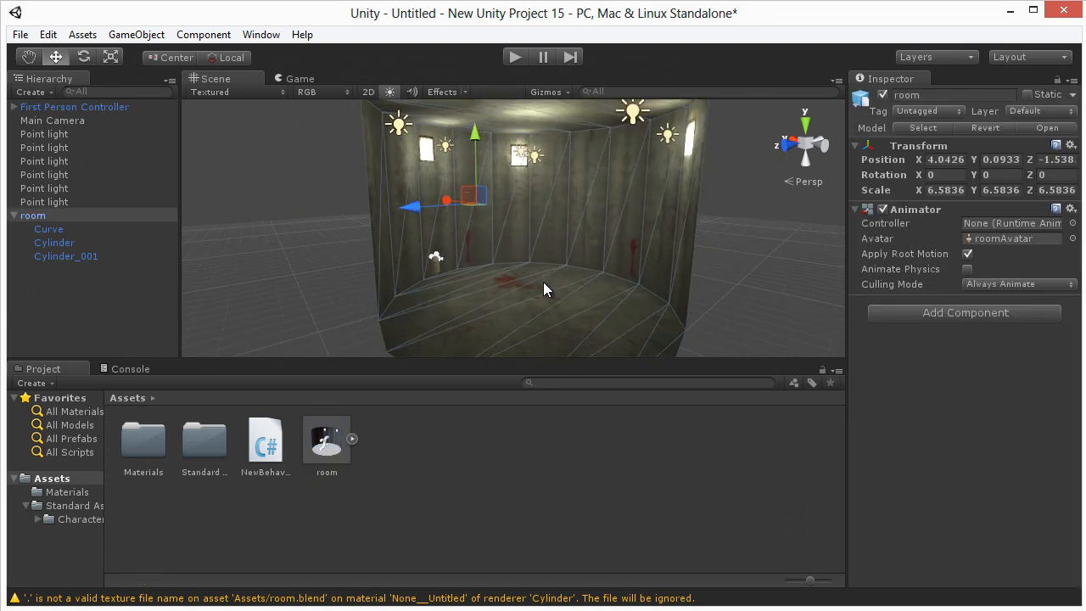
key(f)
scroll(511, 289, up, 10)
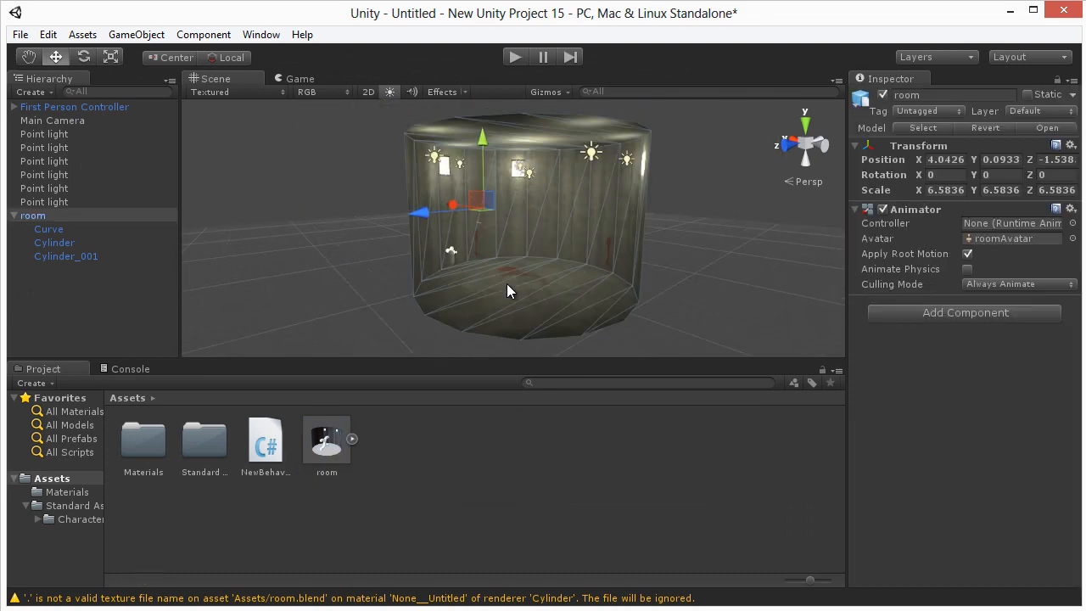
click(348, 444)
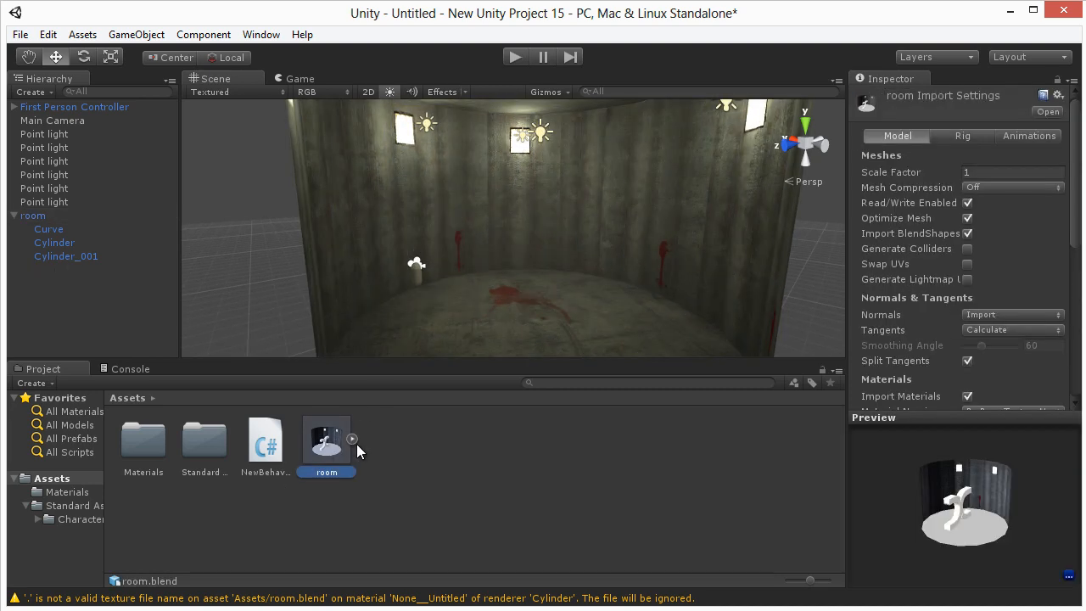
click(353, 440)
click(409, 450)
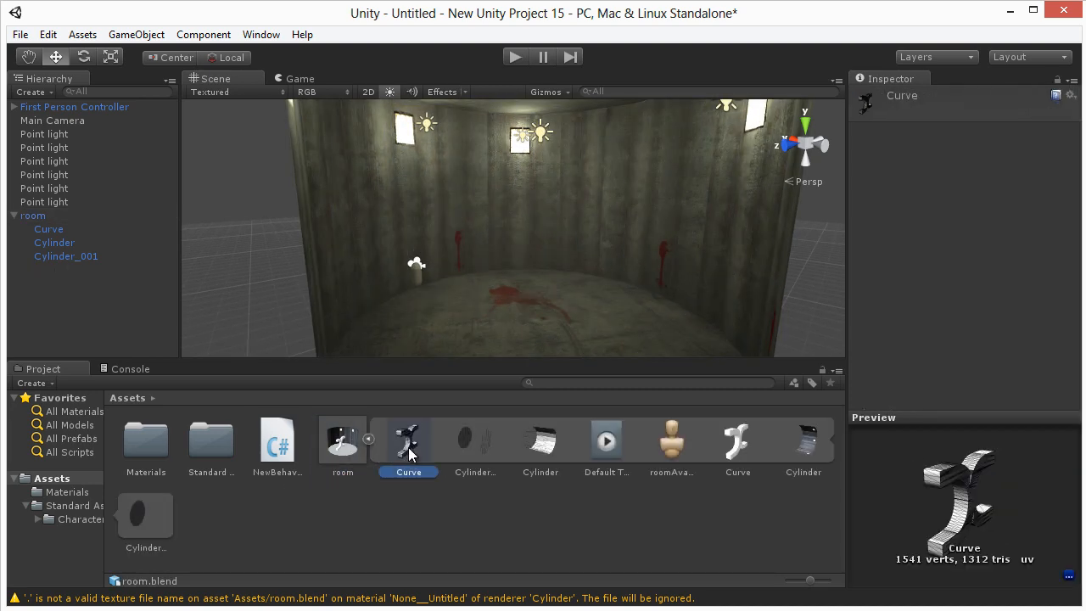
drag(485, 271, 719, 398)
scroll(589, 223, down, 6)
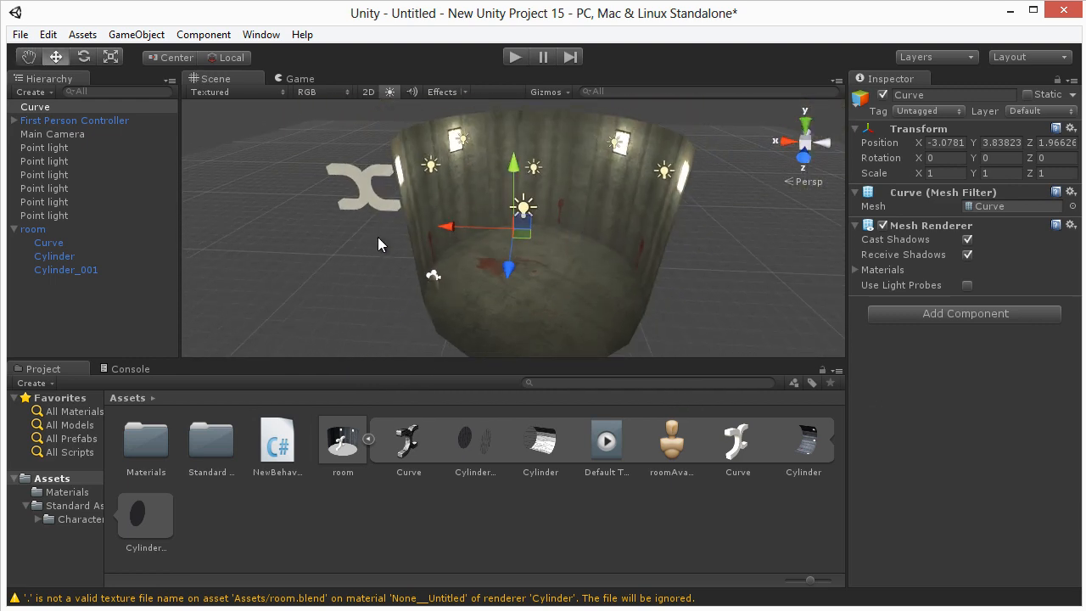
Step: Select the whole room model and move it along X to about 2.58
mouse_move(375, 243)
alt+mouse_down()
mouse_move(486, 268)
mouse_move(378, 247)
alt+mouse_up()
click(268, 226)
click(302, 174)
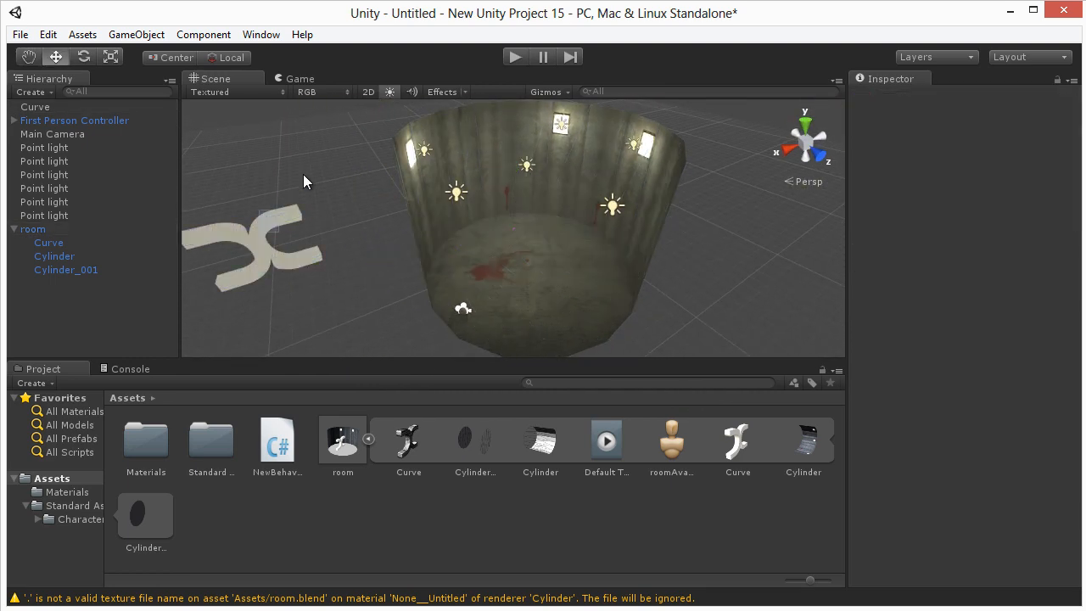
click(267, 232)
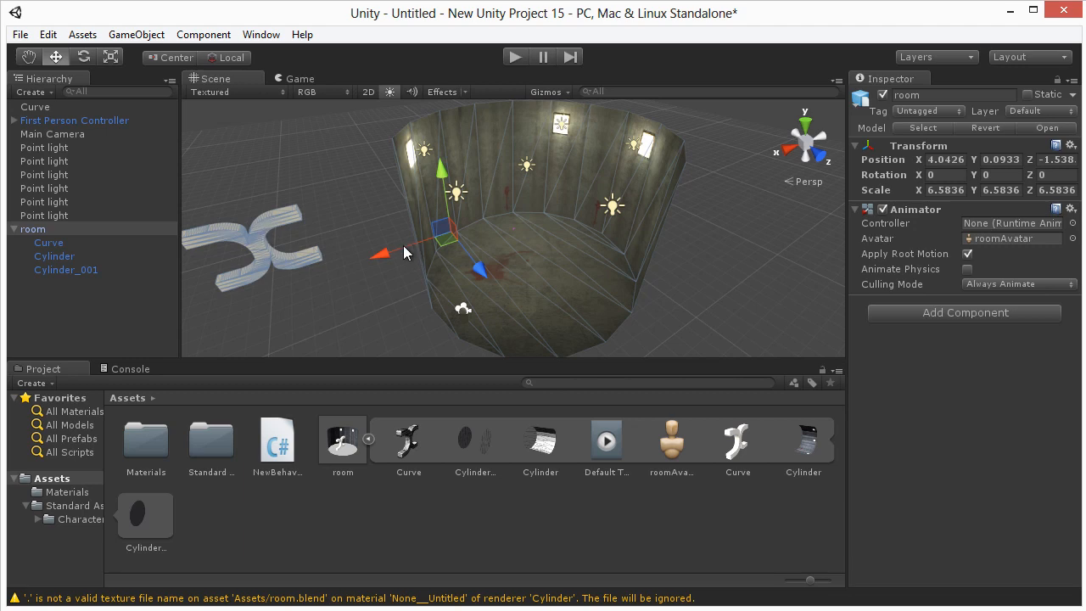
drag(381, 249, 708, 138)
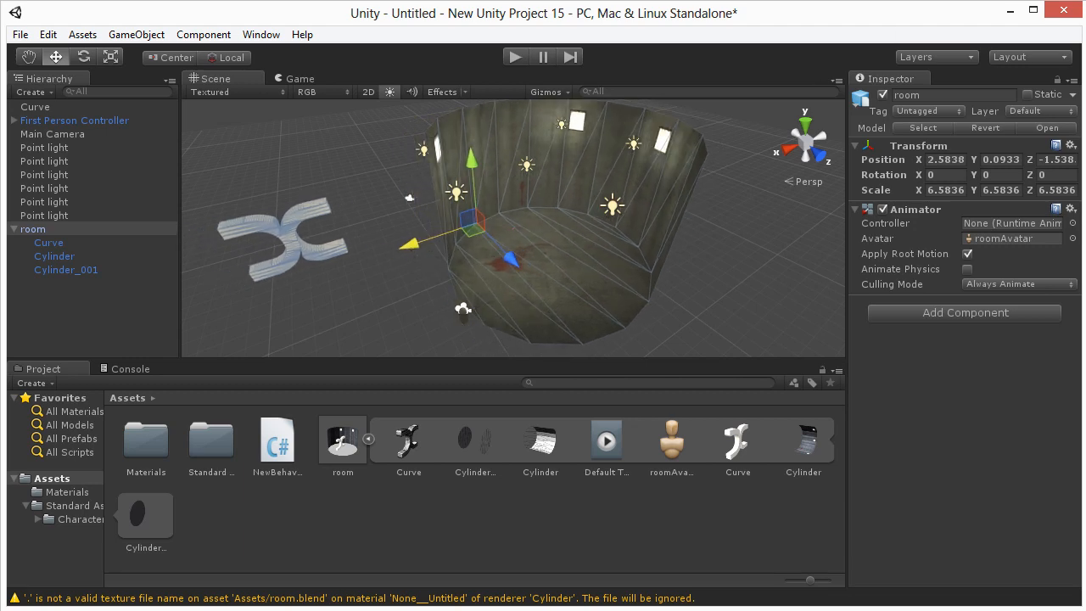
Step: Move the room's scripted logo Curve from outside the walls to the middle of the room, aligning it from above
click(318, 214)
drag(293, 242, 590, 239)
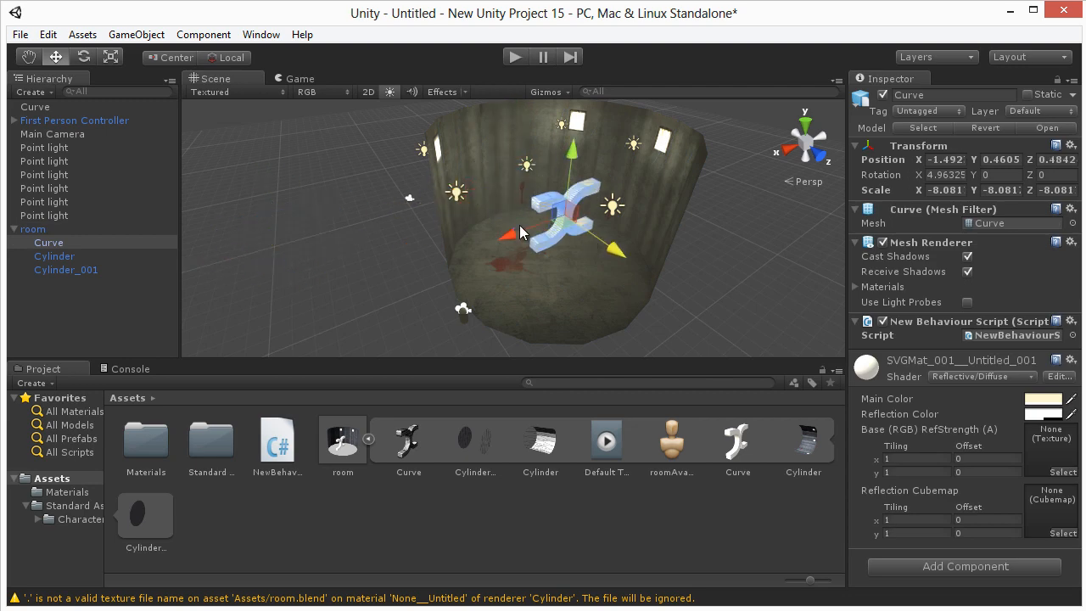
drag(519, 229, 506, 240)
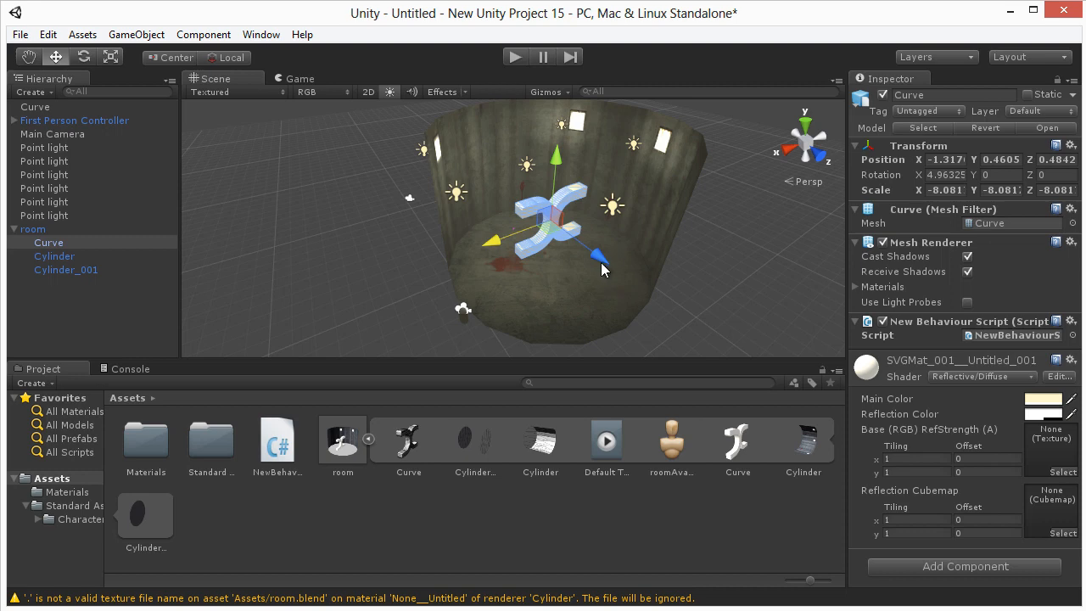
alt+drag(570, 222, 531, 501)
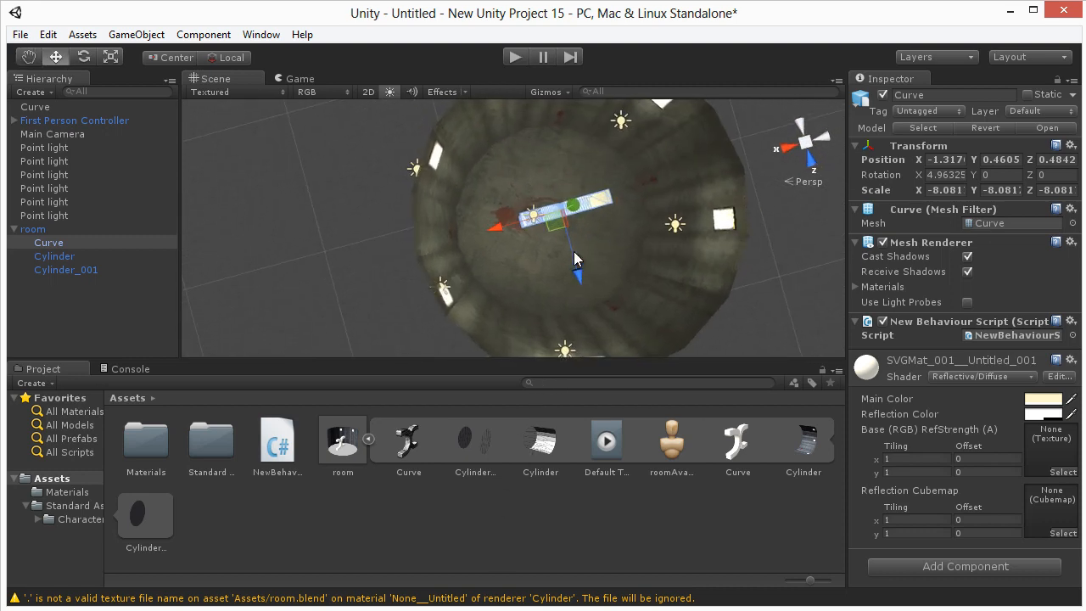
drag(578, 273, 582, 287)
drag(503, 239, 498, 241)
Step: Move the Main Camera outside the room to about X -3.67, Y 1.32, Z -17.04
alt+drag(501, 242, 692, 315)
scroll(380, 274, down, 4)
mouse_move(427, 262)
middle_down()
mouse_move(457, 237)
mouse_move(436, 245)
middle_up()
alt+drag(435, 245, 617, 326)
click(706, 320)
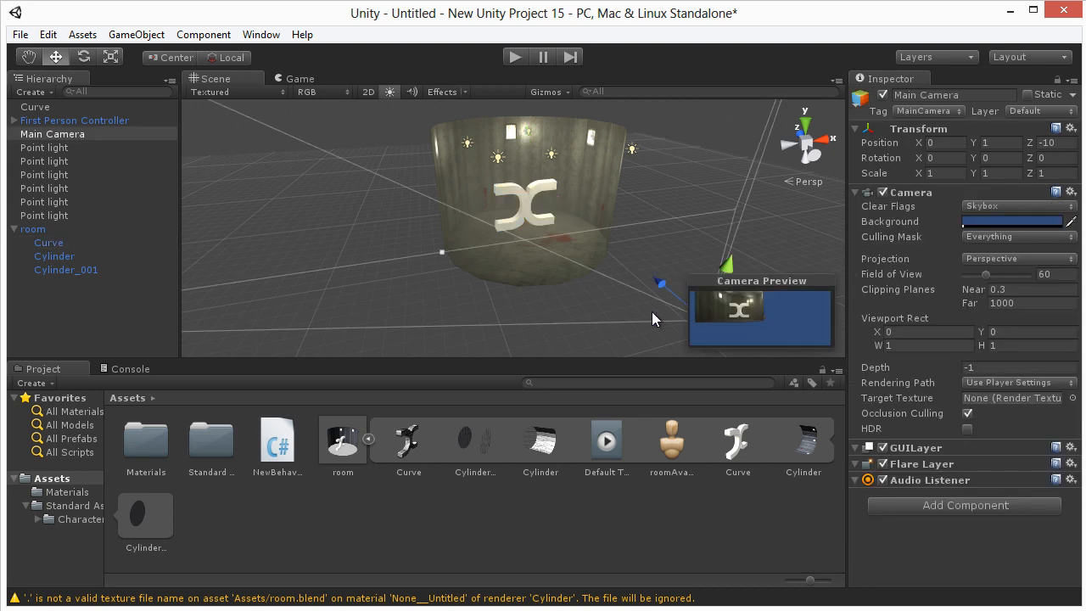
drag(659, 284, 723, 377)
alt+drag(653, 354, 589, 255)
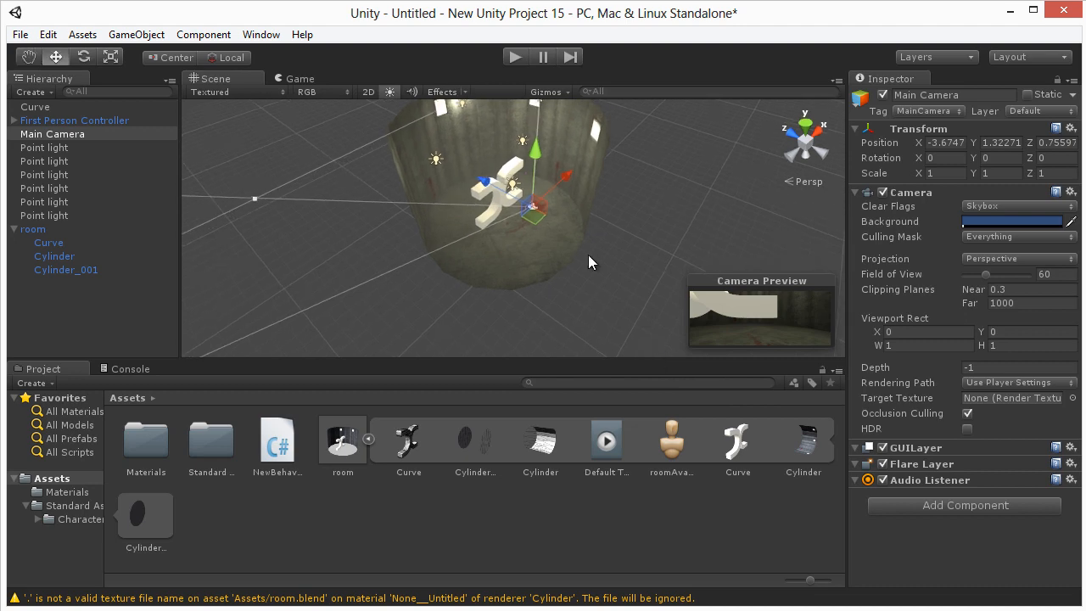
drag(488, 186, 165, 149)
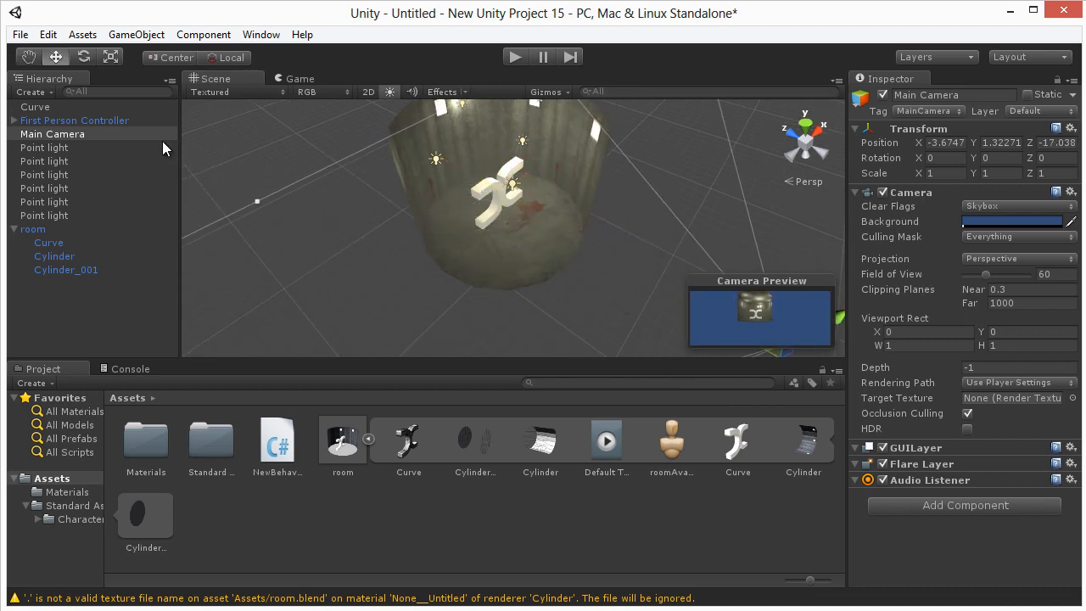
Step: Move the First Person Controller inside the room to about X -9.68, Y 1.41, Z 1.13
click(92, 121)
drag(498, 195, 447, 246)
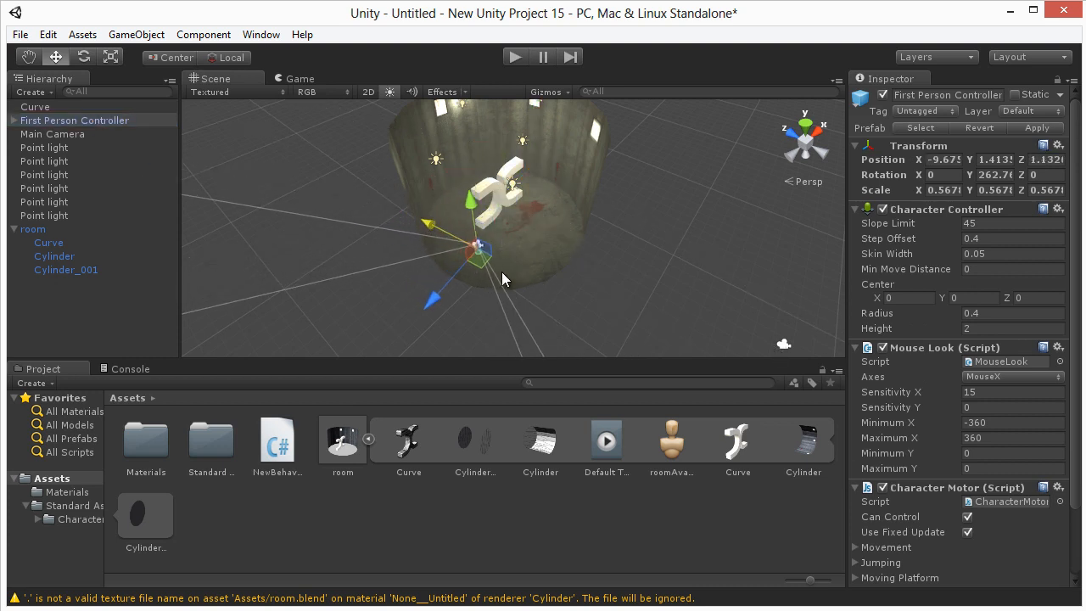
scroll(501, 272, up, 2)
right_drag(499, 273, 434, 167)
key(w)
Step: Play the scene, walk around the logo to examine its rotation about its own center, and stop playback
click(513, 57)
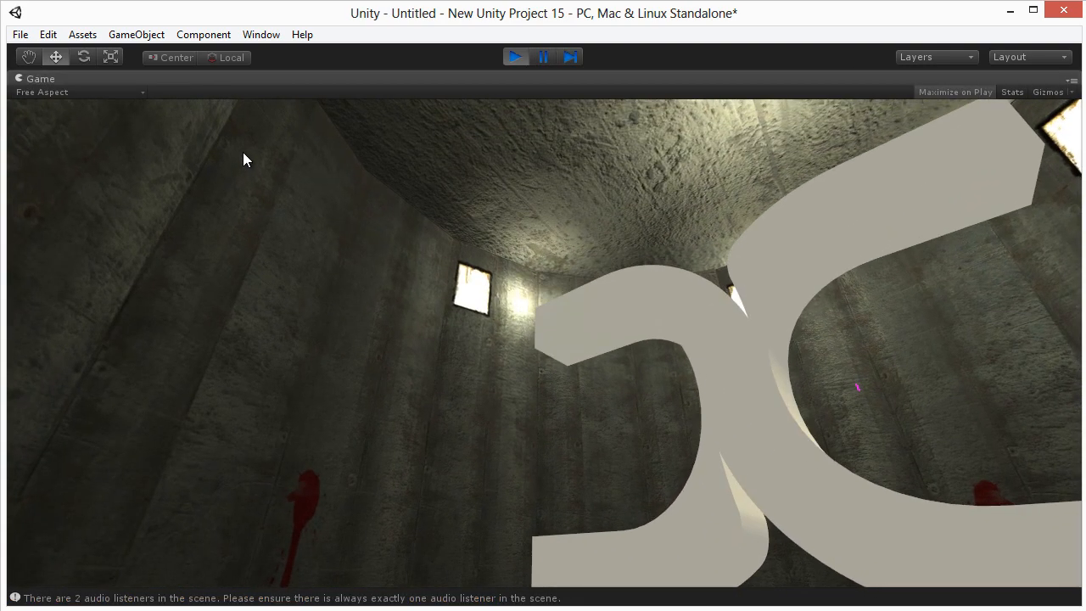
key(d)
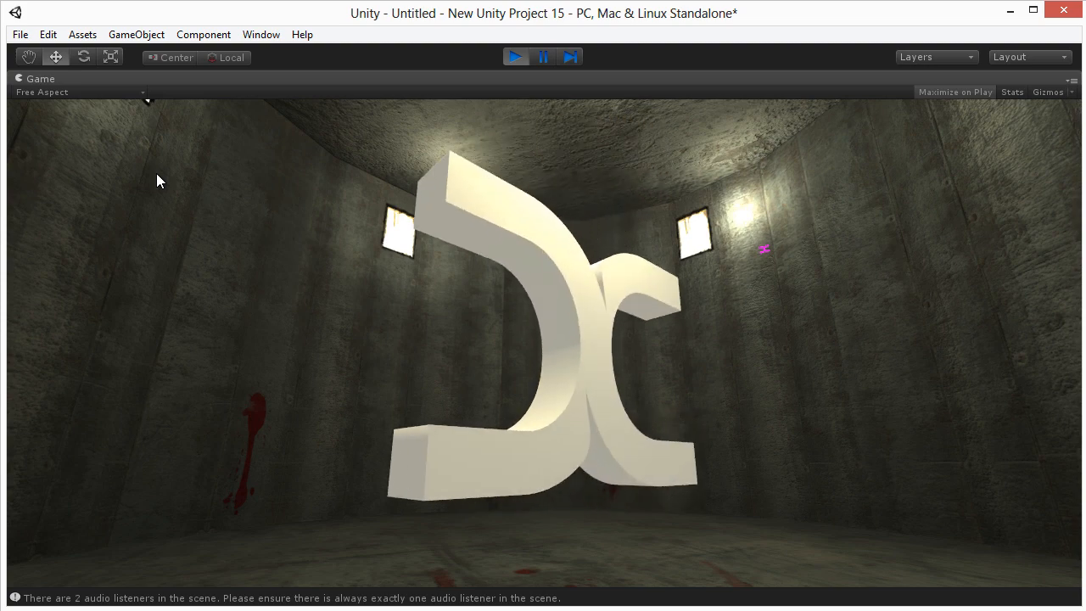
key(s)
key(a)
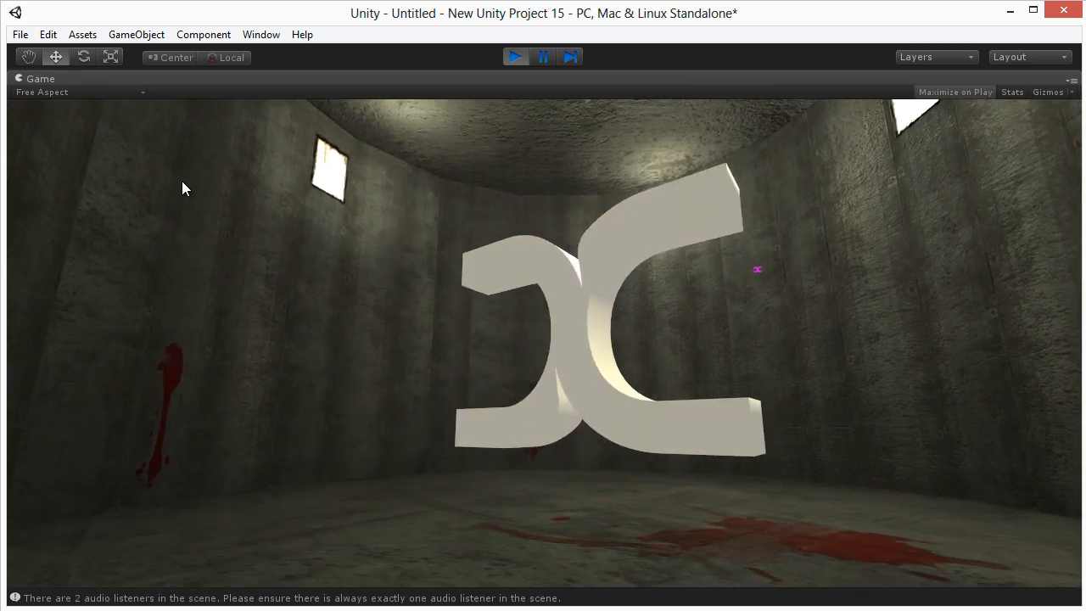
key(a)
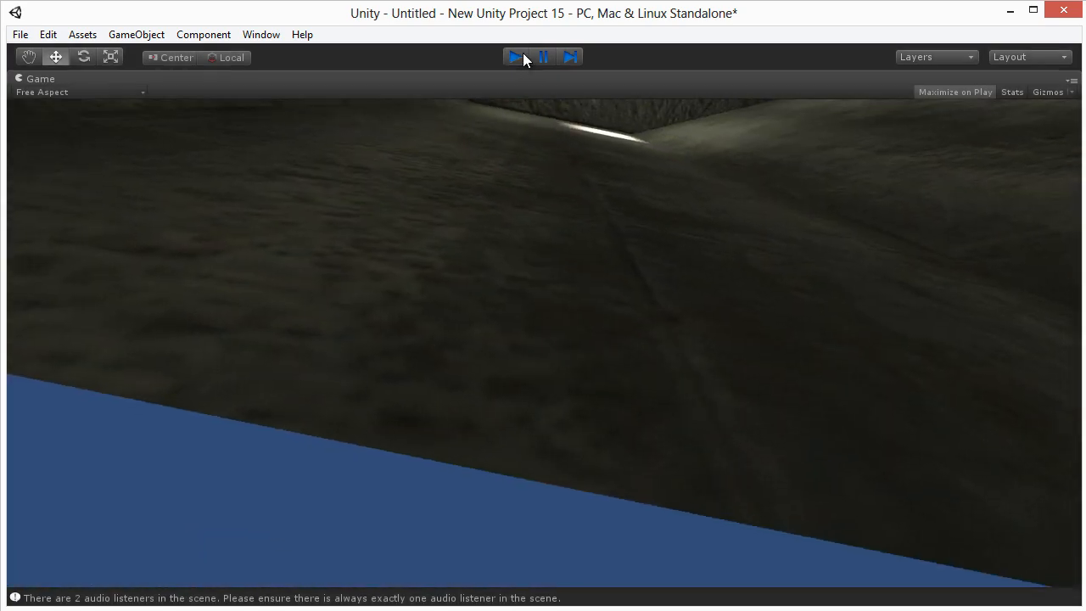
click(522, 54)
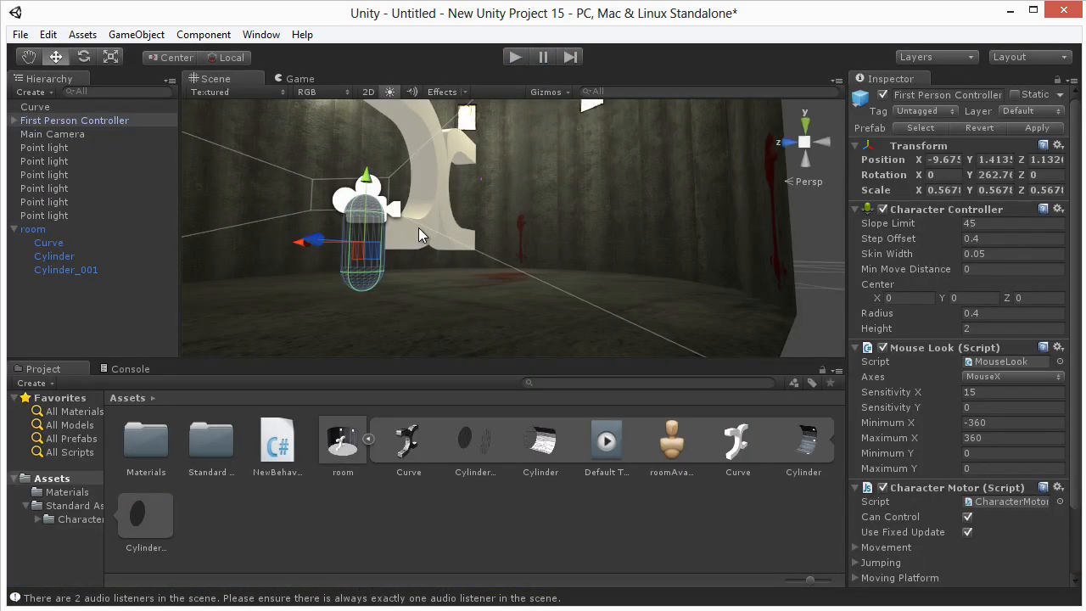
Step: Move the first point light along X to about -5.28 so it sits in front of its window
scroll(445, 254, down, 5)
key(z)
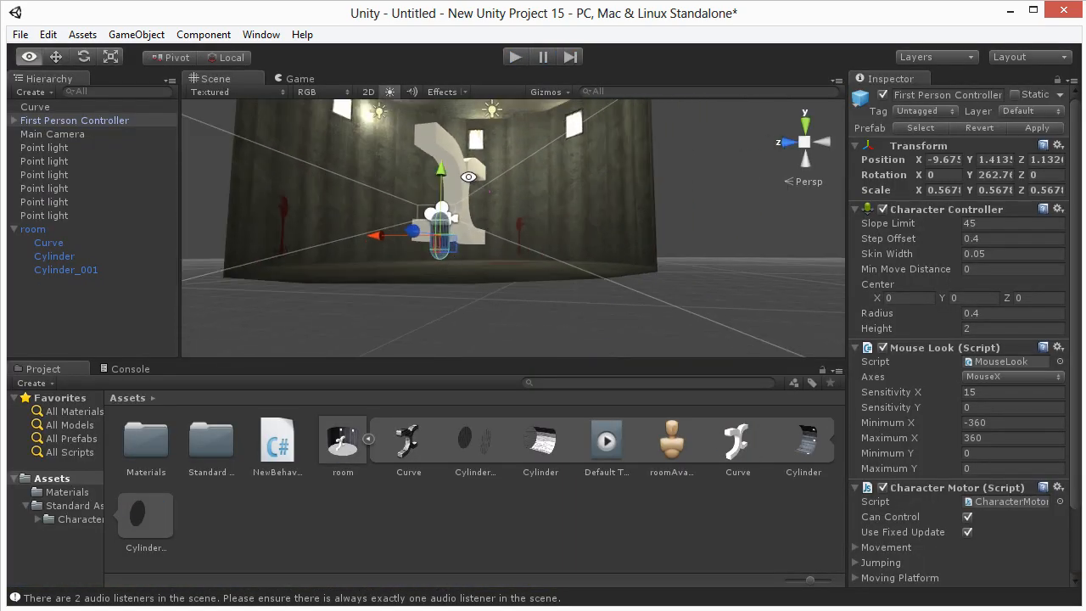
alt+drag(467, 177, 449, 261)
middle_drag(445, 187, 419, 216)
scroll(420, 200, down, 3)
alt+drag(420, 200, 390, 246)
click(427, 119)
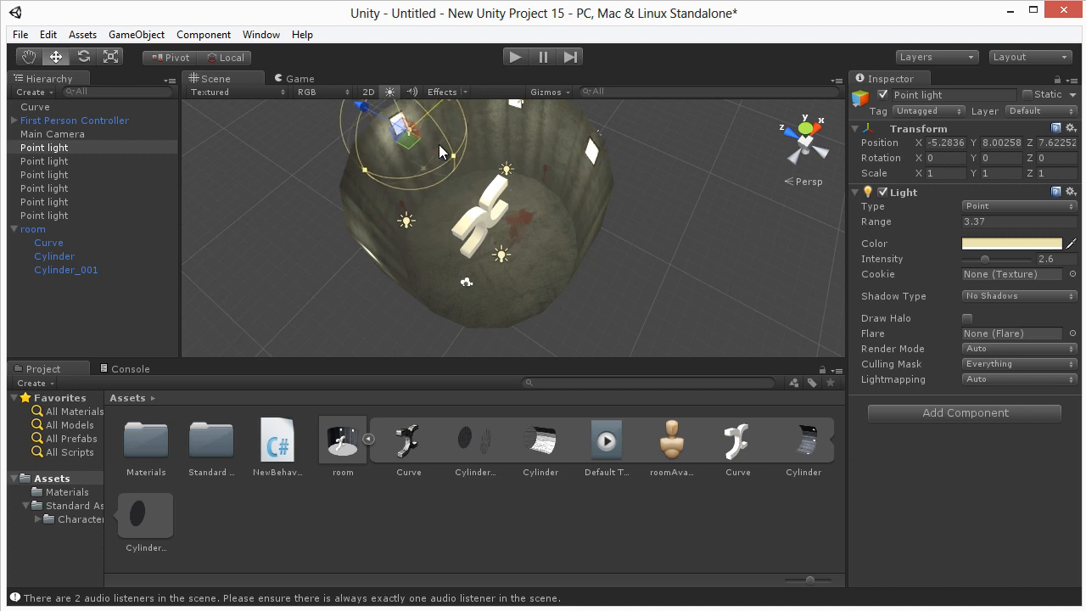
Step: Move the second point light along X to about 0.07, just inside its wall window
alt+drag(440, 152, 245, 230)
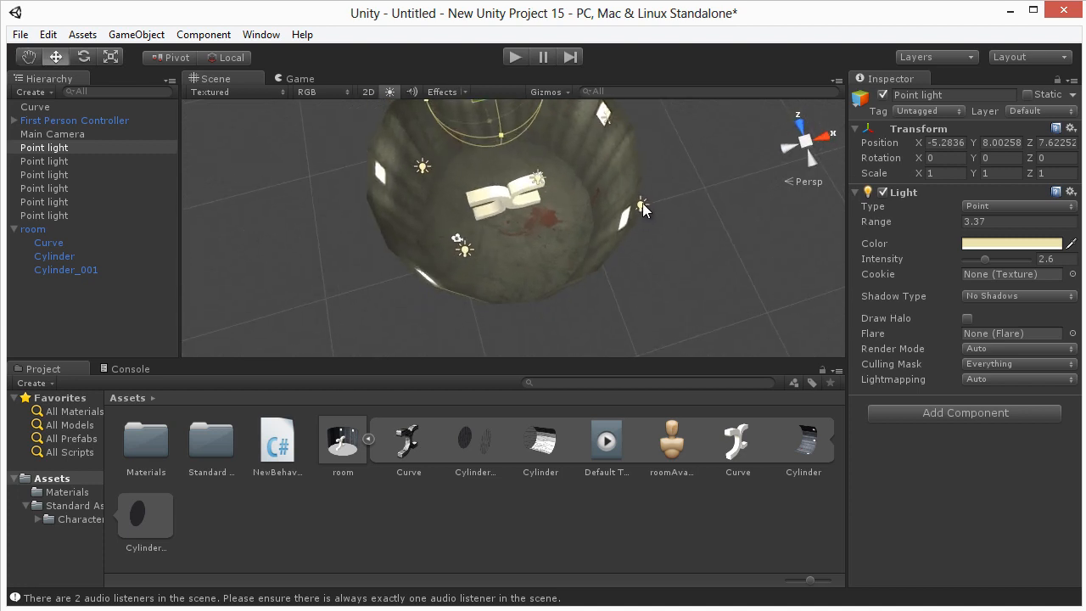
click(645, 208)
drag(674, 194, 576, 218)
click(651, 180)
click(657, 180)
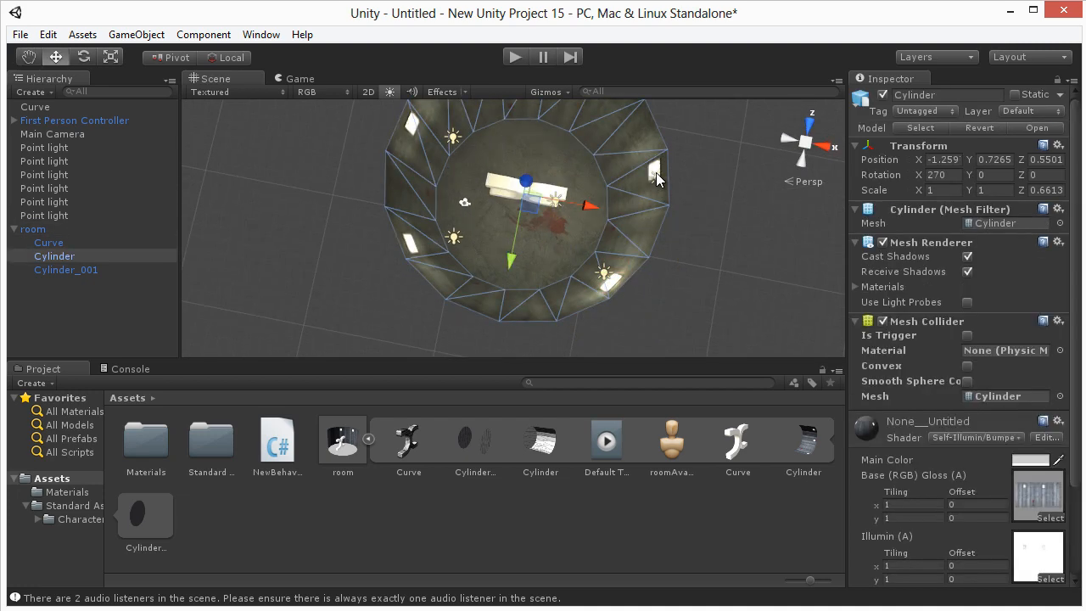
click(665, 181)
drag(711, 191, 700, 190)
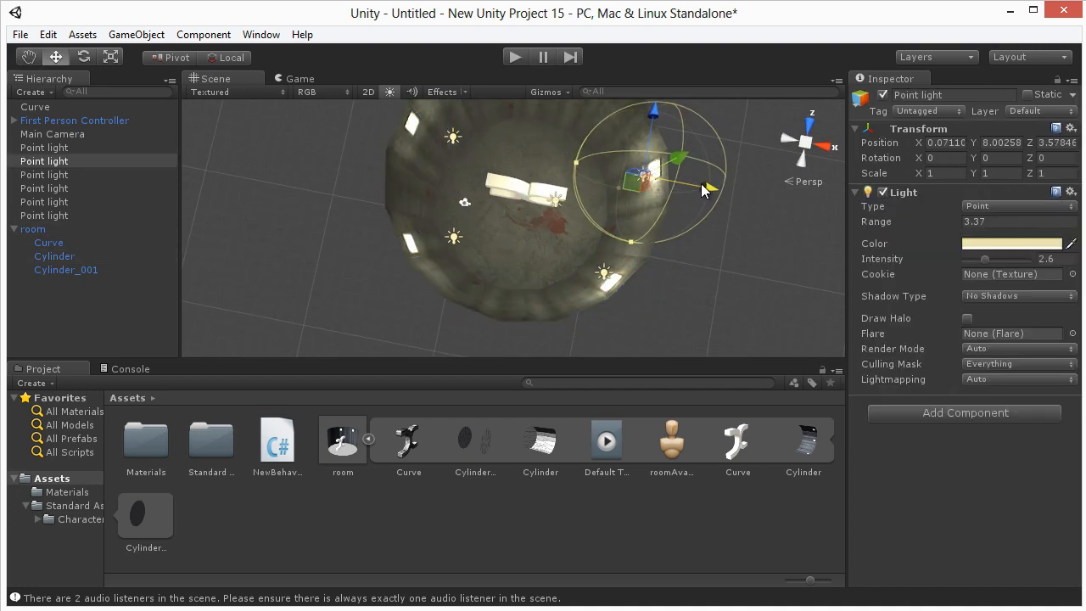
Step: Move the point light on the opposite side along X to about -11.09 and select the neighboring point light
click(454, 140)
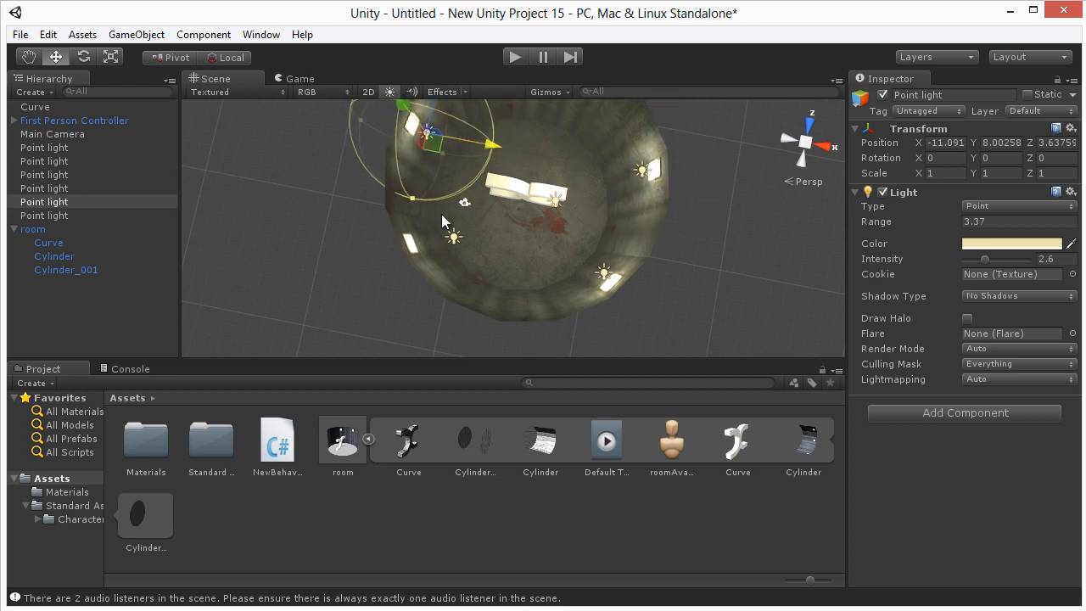
click(451, 241)
alt+drag(480, 257, 370, 173)
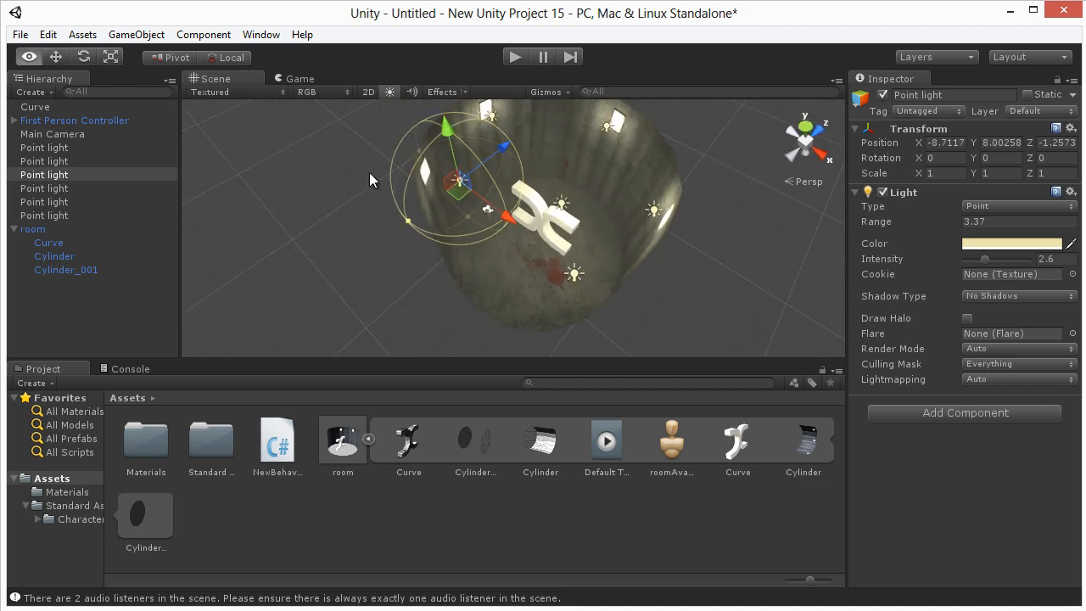
Step: Move the selected point light along X to about -10.13 toward its window and briefly test-play the scene
alt+drag(422, 242, 602, 137)
alt+drag(612, 231, 562, 161)
click(509, 59)
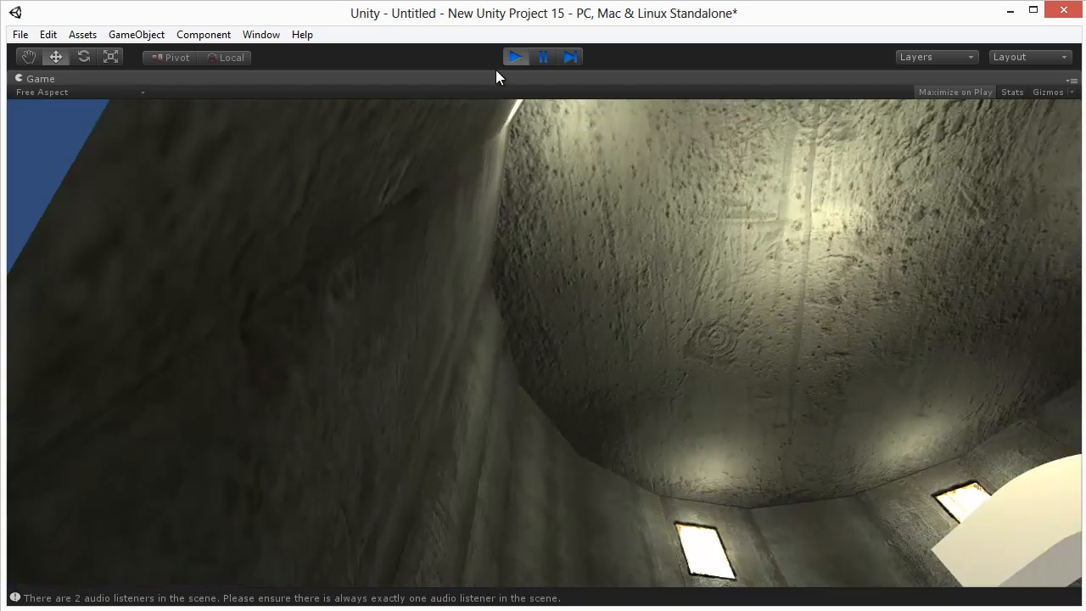
click(515, 57)
Step: Delete the tiny stray magenta Curve object floating beside the logo
scroll(519, 283, up, 10)
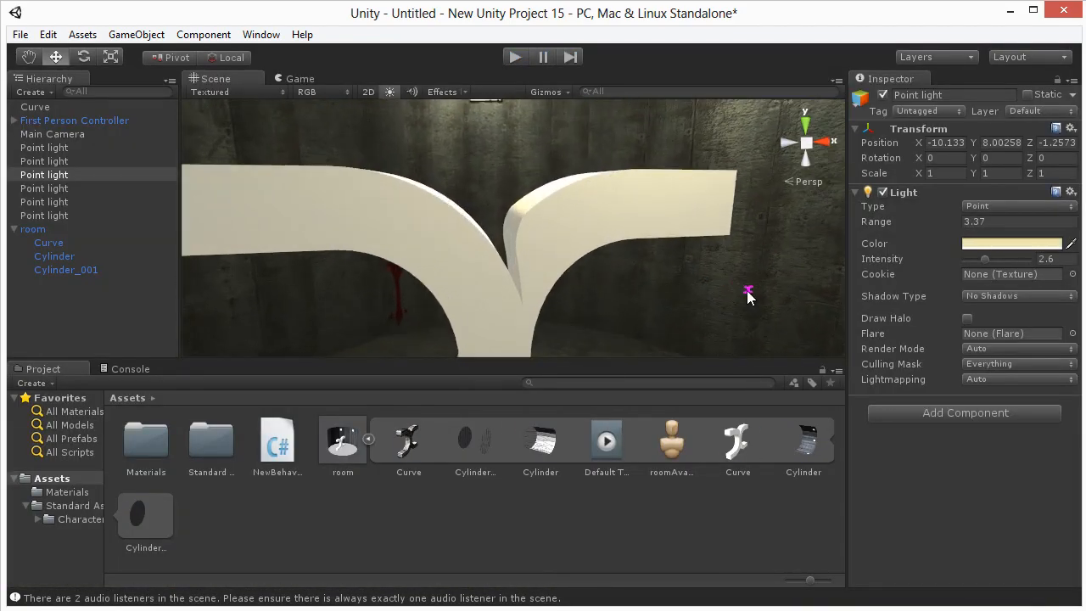
click(747, 294)
scroll(476, 310, down, 10)
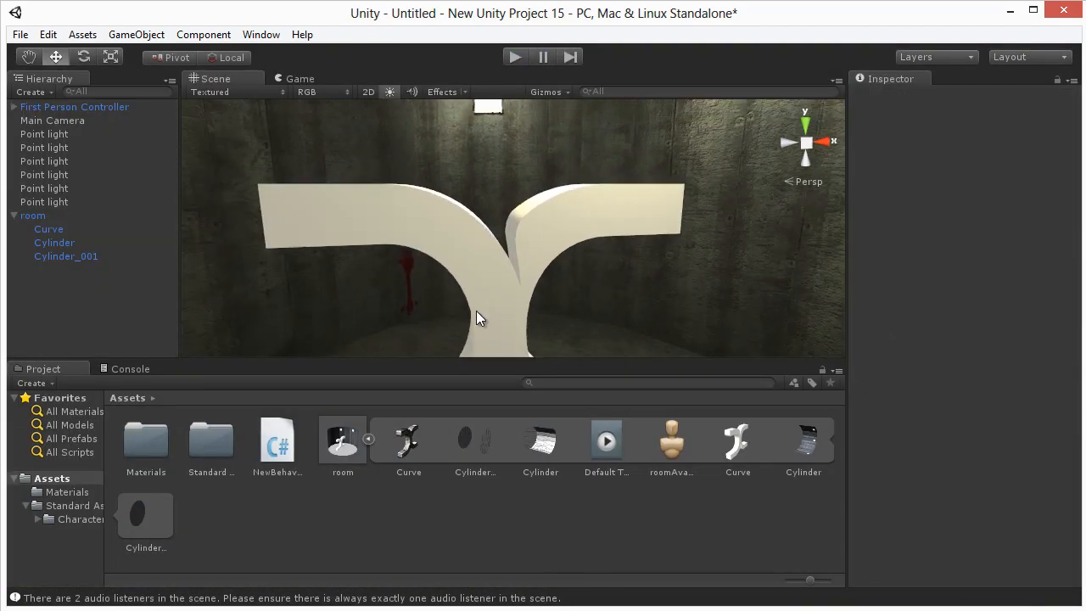
Step: Set the reflection color of the logo's Reflective/Diffuse material to light grey, RGB 218, 218, 218
alt+drag(486, 281, 812, 105)
alt+drag(538, 235, 423, 247)
click(422, 246)
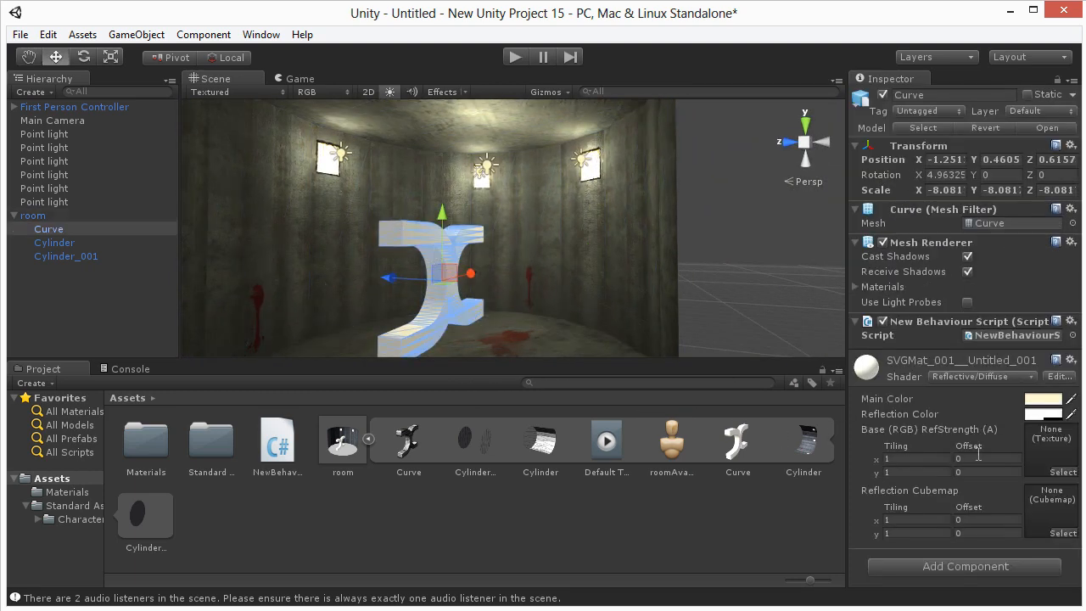
click(1046, 415)
drag(713, 299, 680, 295)
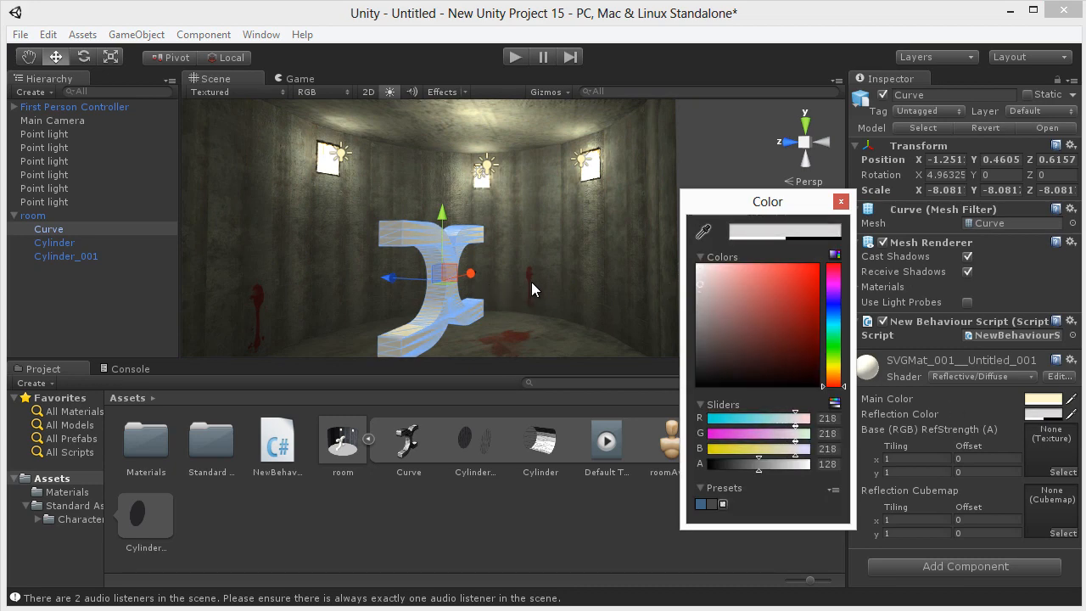
click(526, 314)
Step: Move the central point light above the logo along Z to about 1.86
alt+drag(509, 368, 484, 167)
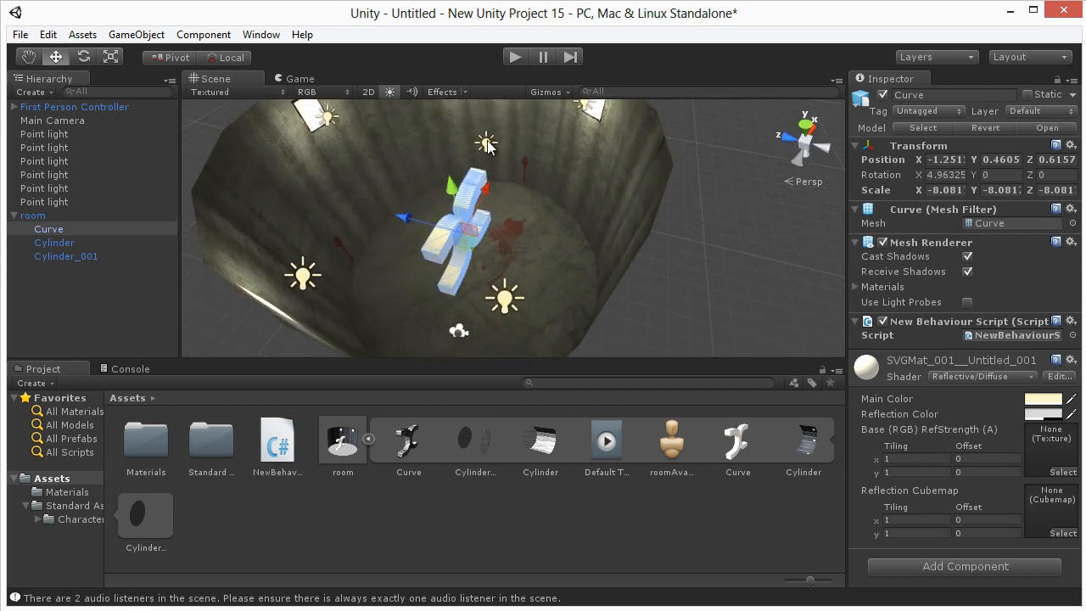
click(486, 143)
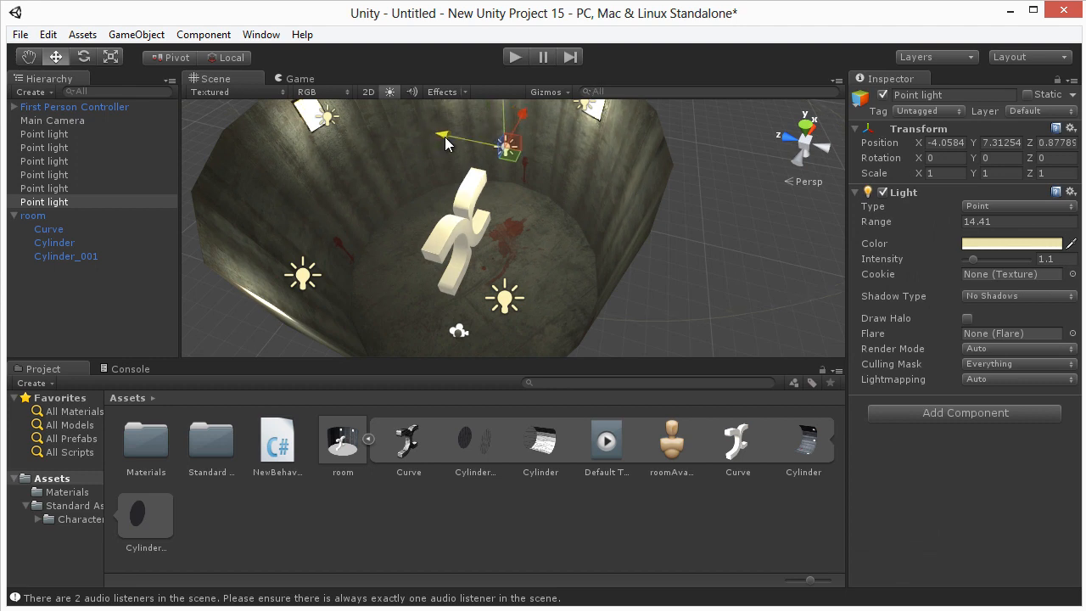
drag(445, 144, 423, 142)
scroll(450, 169, down, 6)
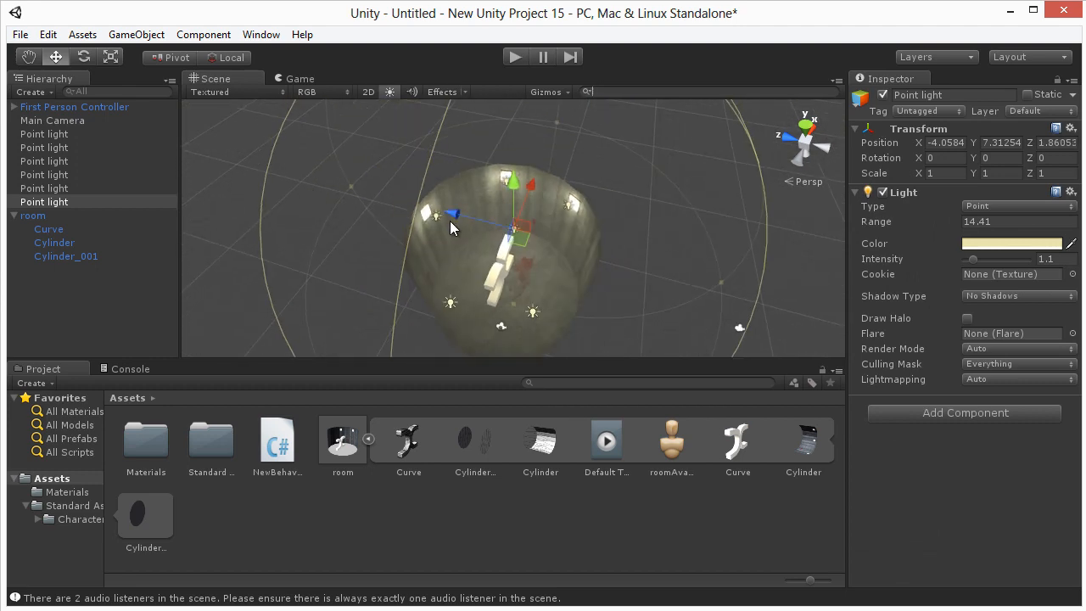
scroll(452, 217, up, 5)
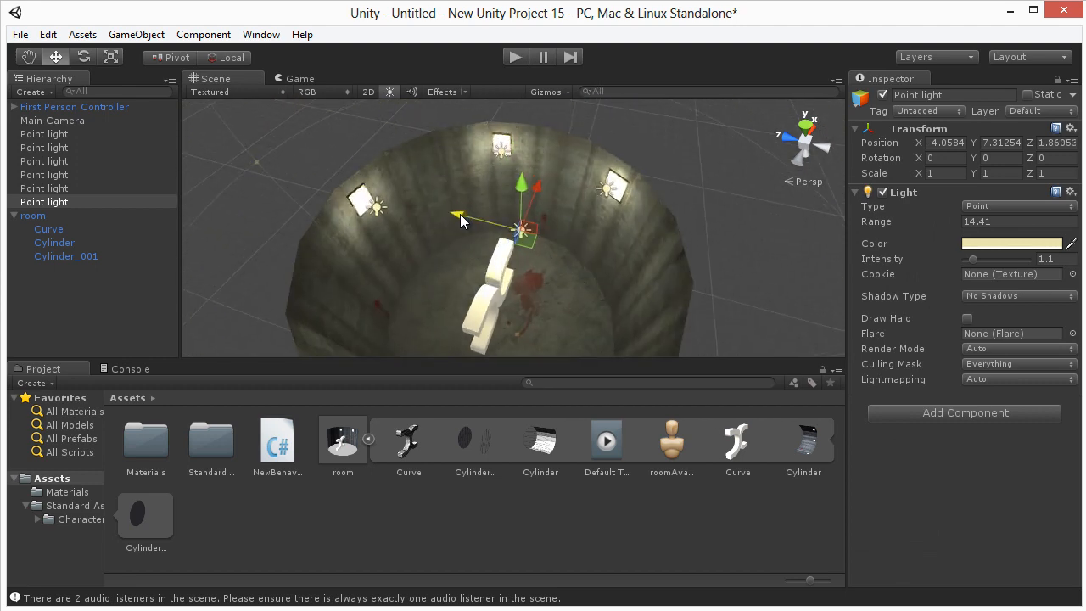
Step: Duplicate the central point light and place the copy at about X -6.20, Y 6.46, Z 0.14
drag(442, 213, 474, 219)
key(ctrl+d)
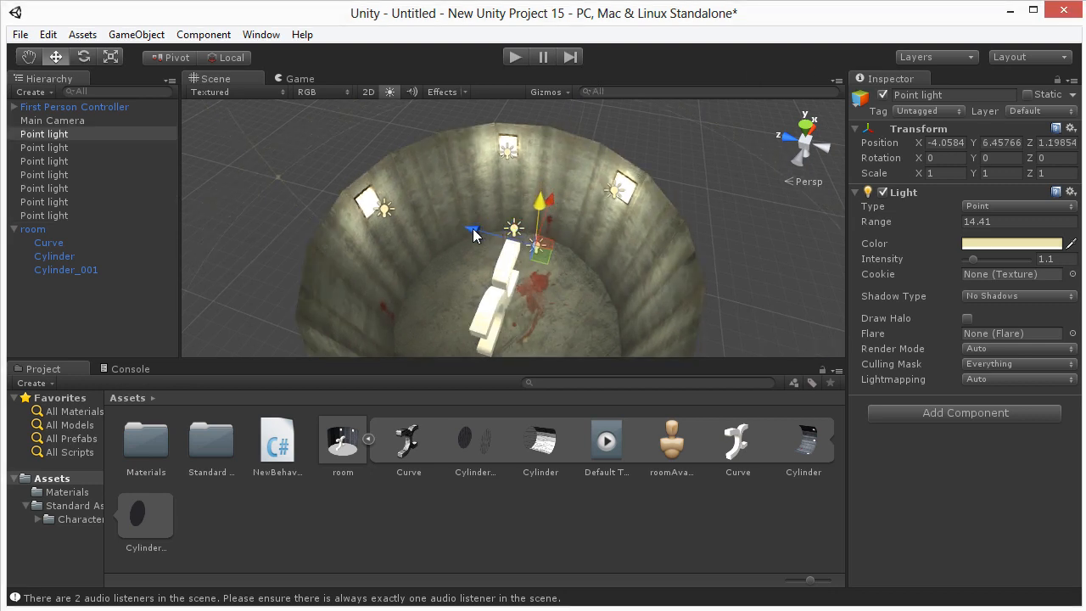
alt+drag(582, 217, 562, 265)
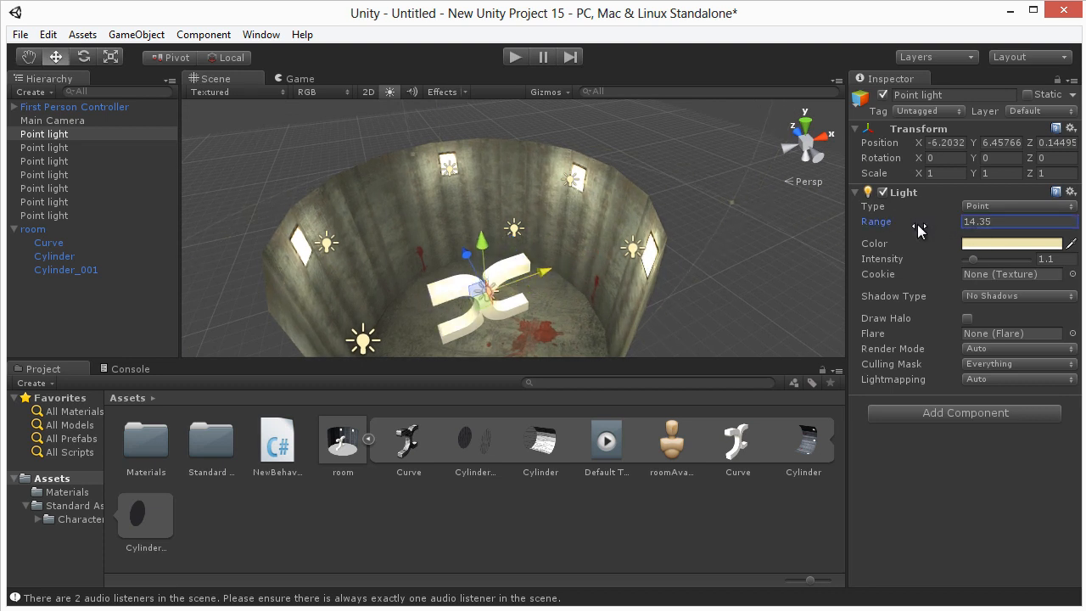
Step: Reduce the duplicated light's range to 4.39 and move it along Z to about -0.74
drag(859, 238, 665, 259)
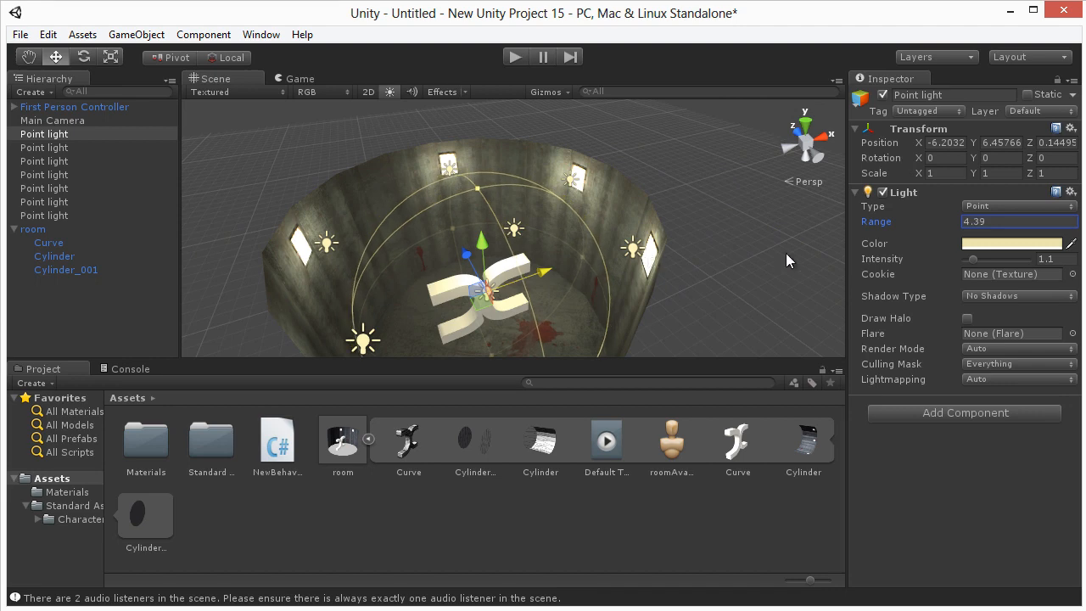
drag(468, 261, 479, 280)
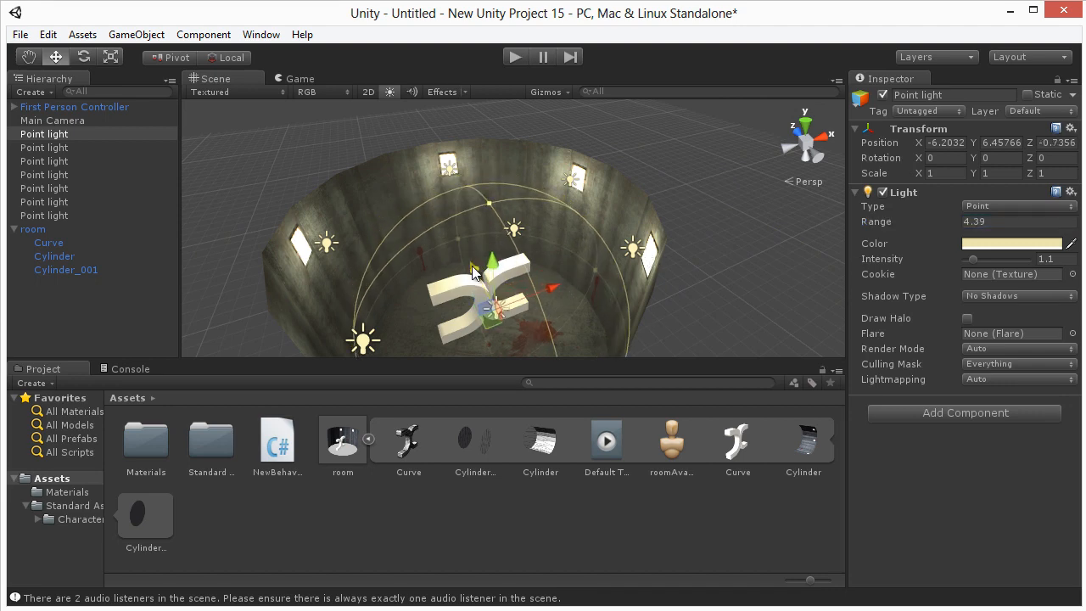
Step: Reposition the duplicated light beside the logo at about Y 3.88 and Z 0.58, and start playing the scene
alt+drag(506, 319, 697, 173)
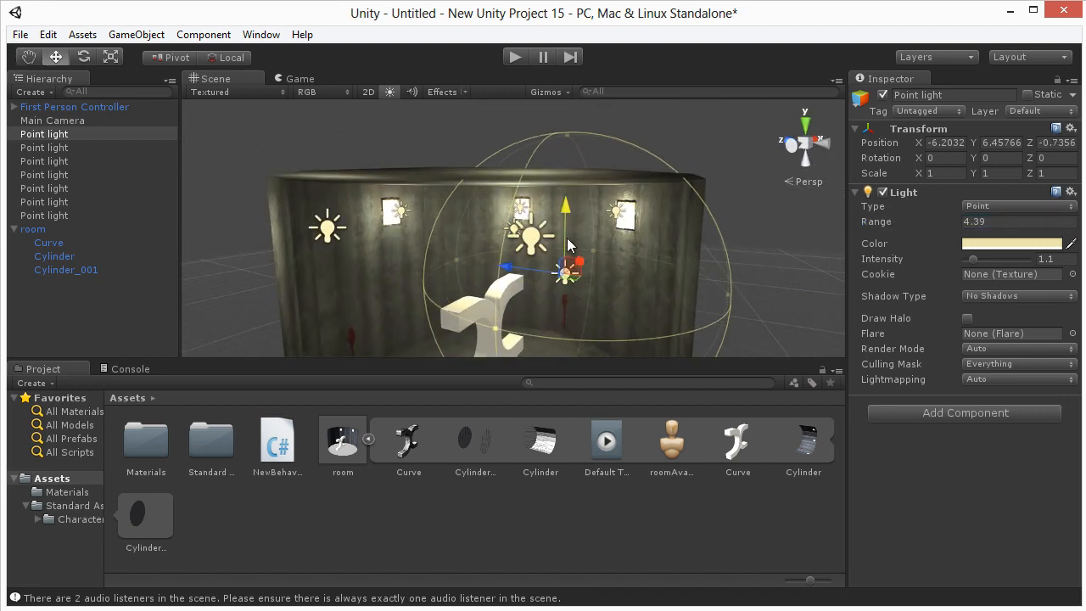
drag(567, 245, 565, 285)
alt+drag(507, 334, 454, 322)
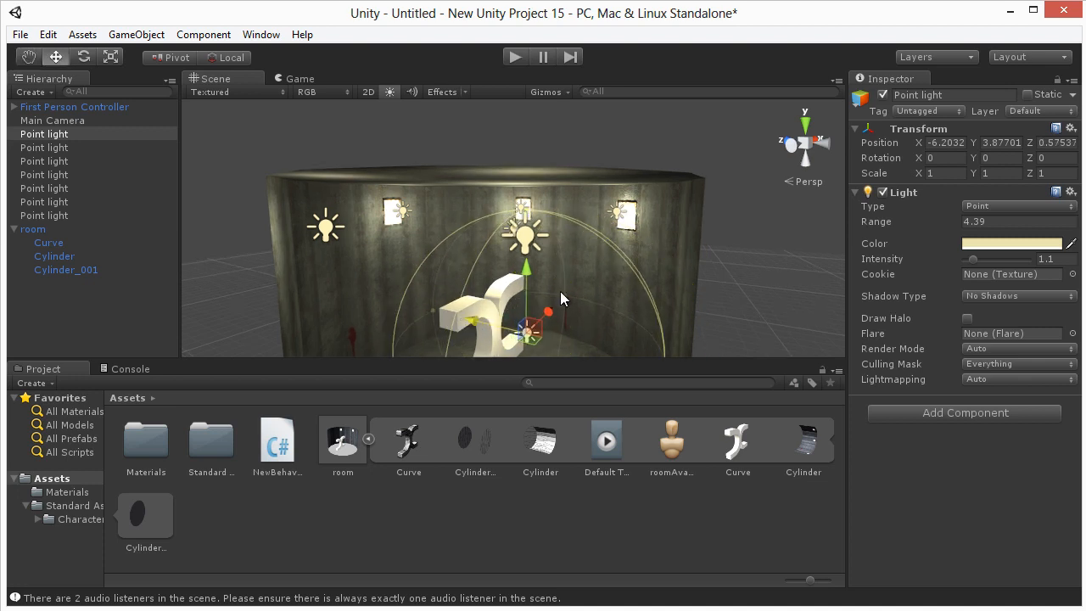
click(515, 57)
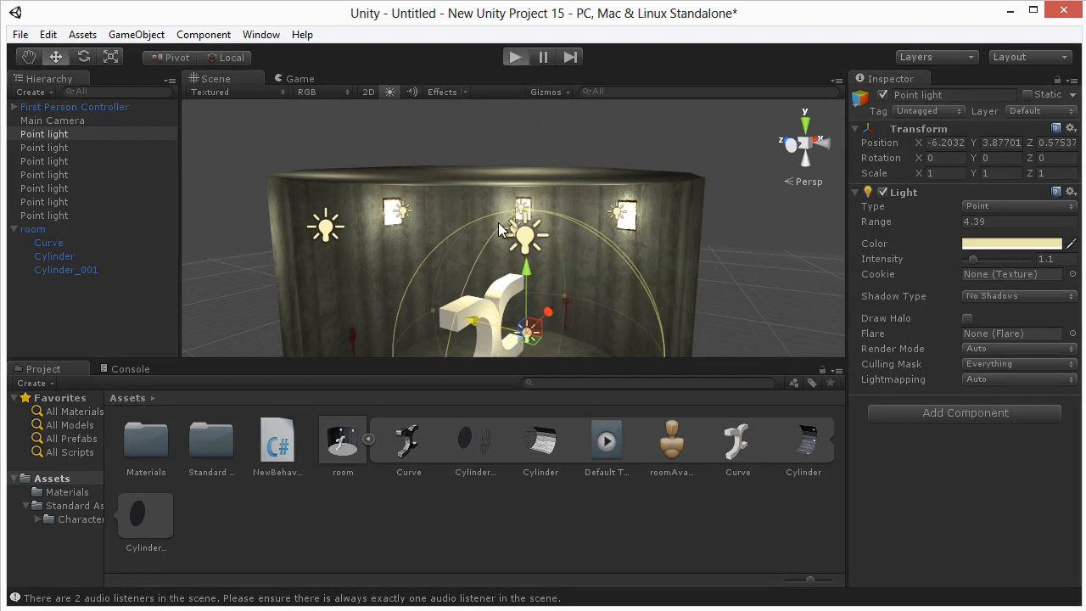